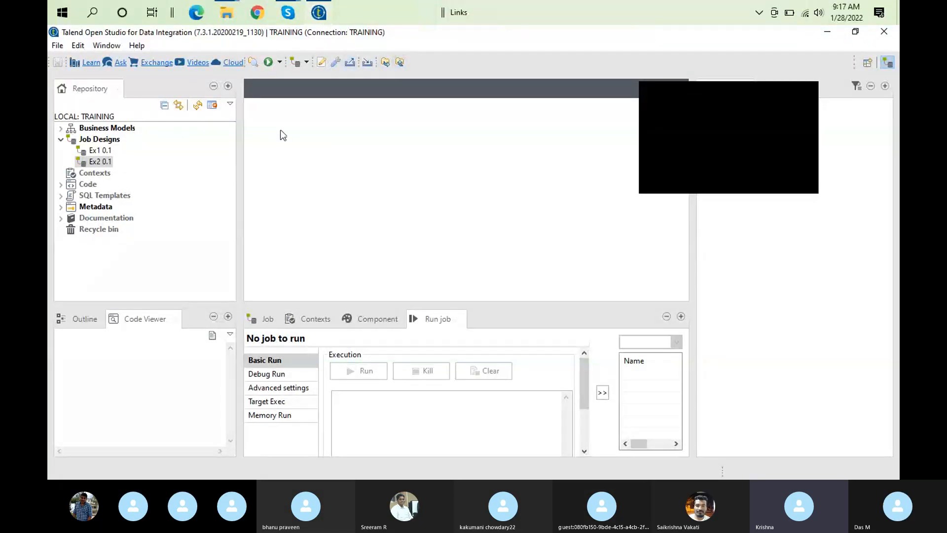
mouse_move(293, 15)
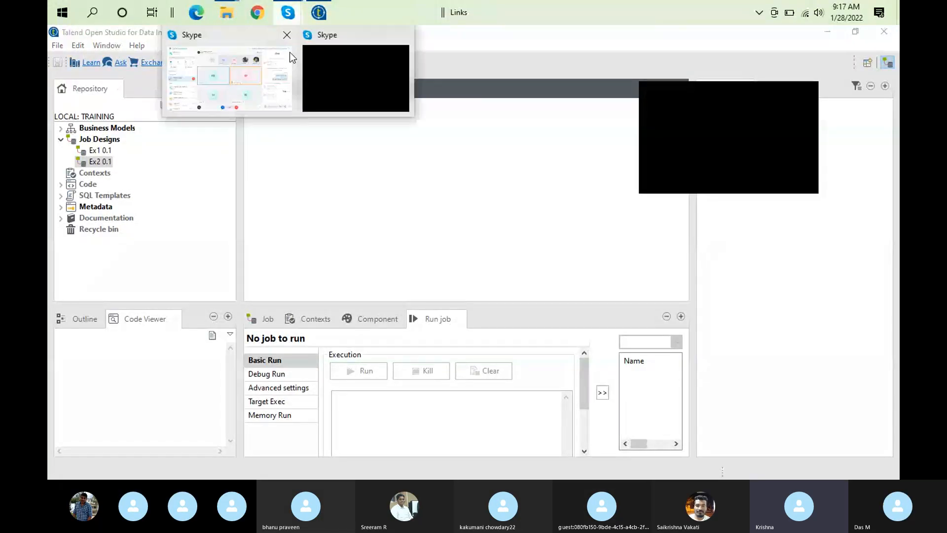
left_click(254, 84)
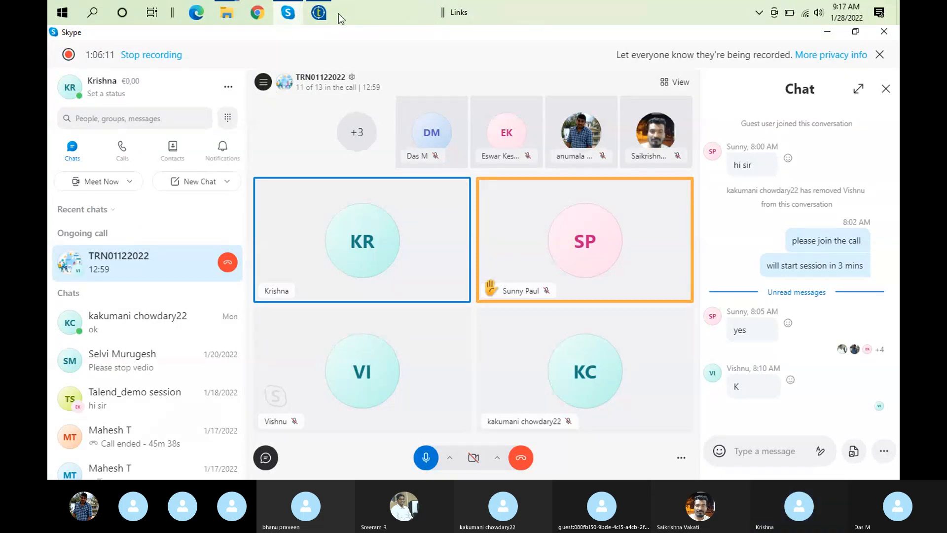
left_click(318, 12)
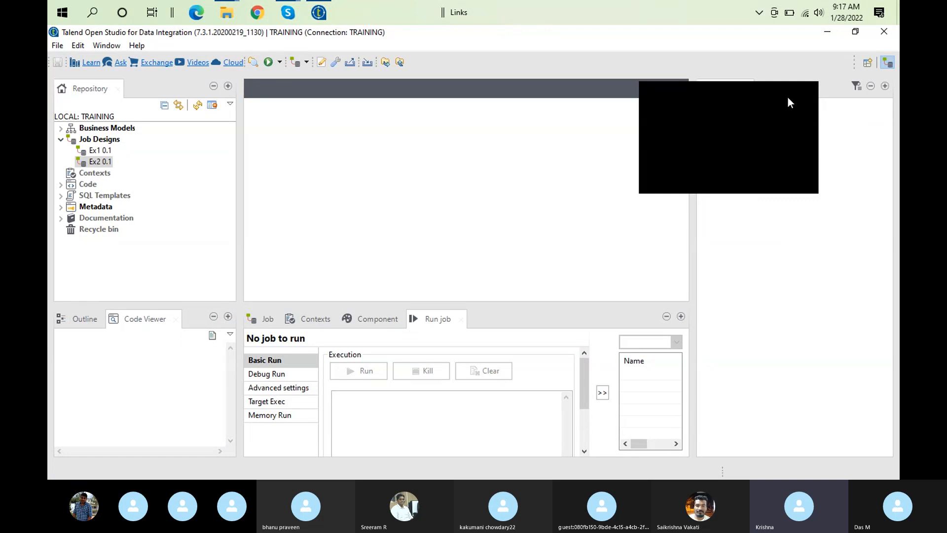
left_click(808, 97)
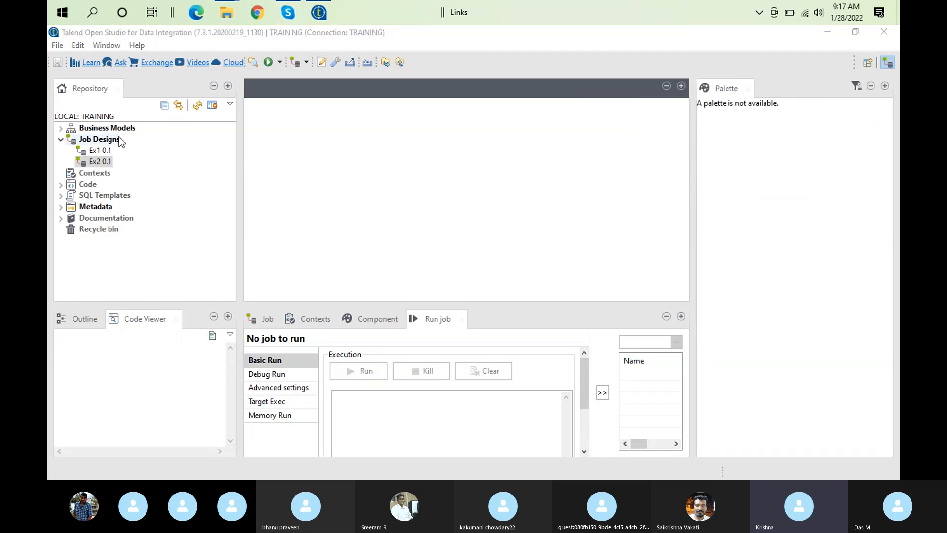
Open job Ex2 and examine the row connection options of tRowGenerator_1 and its row1 link
double_click(108, 162)
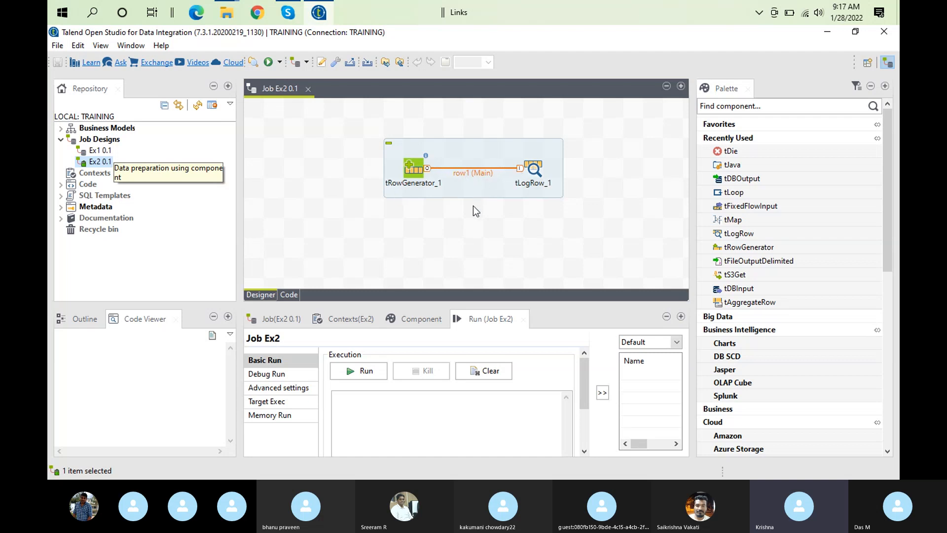
right_click(417, 171)
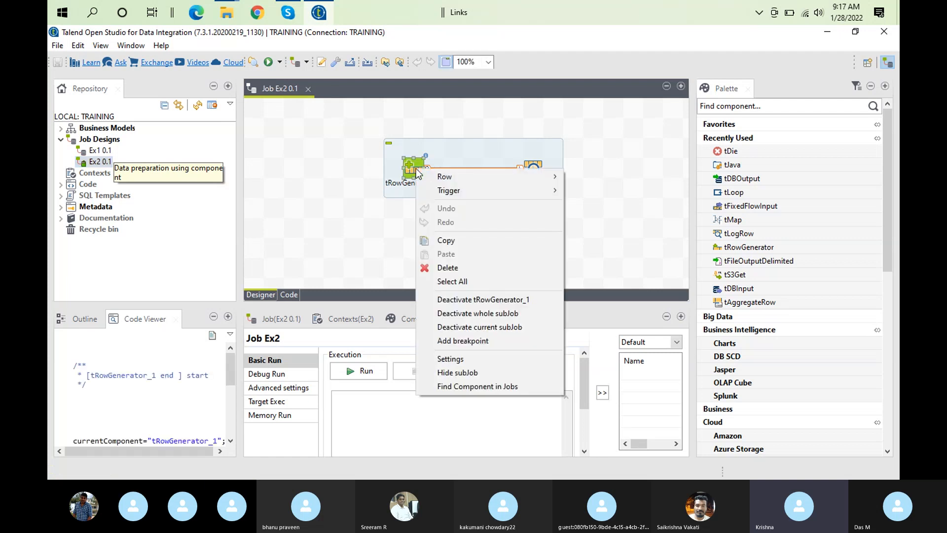
mouse_move(458, 173)
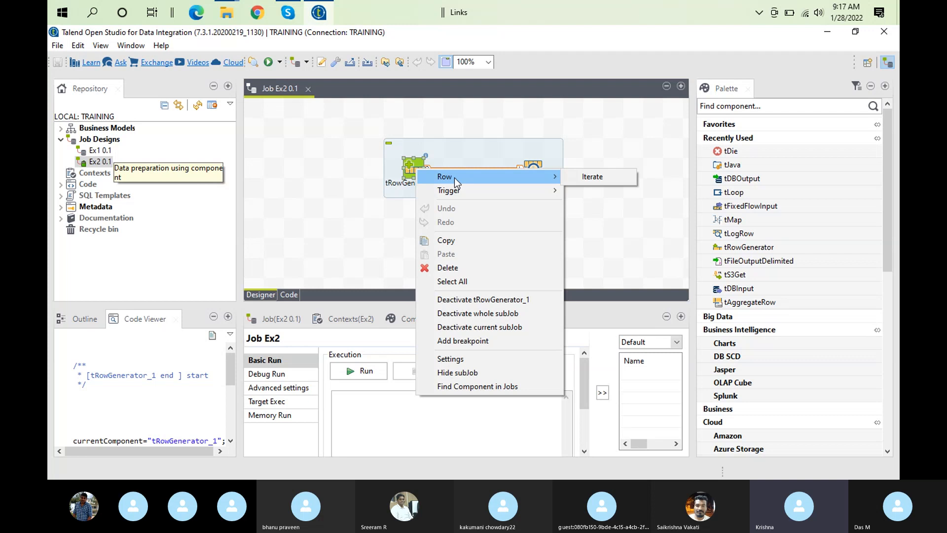
left_click(436, 144)
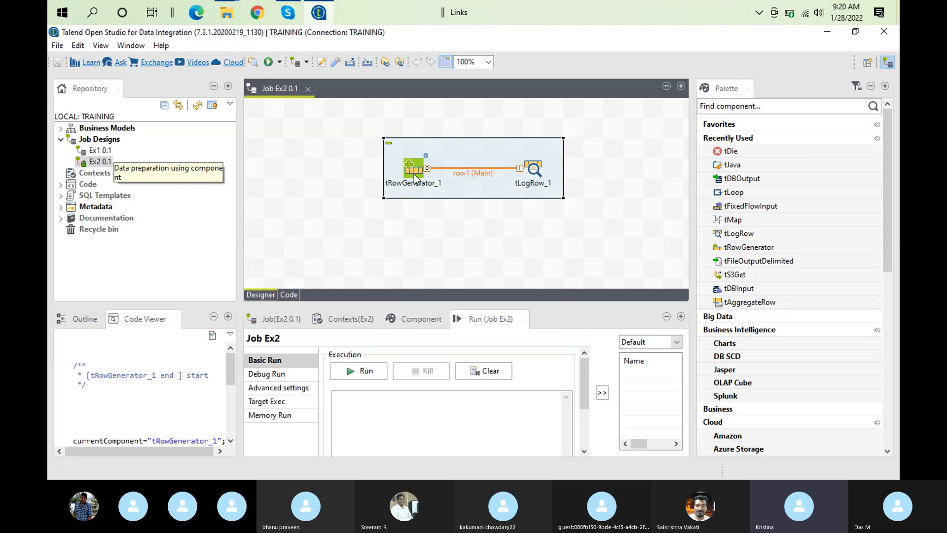
left_click(415, 178)
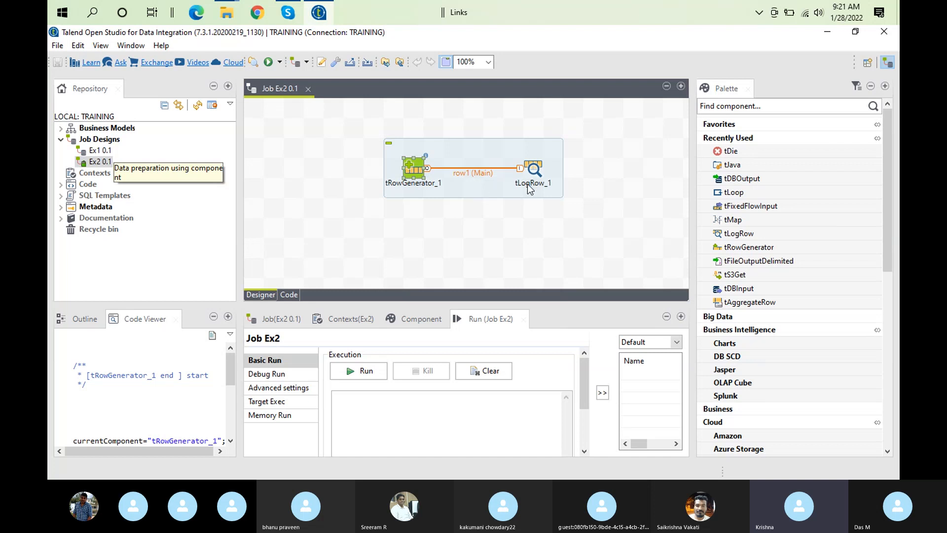
left_click(453, 173)
left_click(495, 241)
Delete the link between tRowGenerator_1 and tLogRow_1 and reconnect the two components with a Main row
left_click(426, 167)
key("Delete")
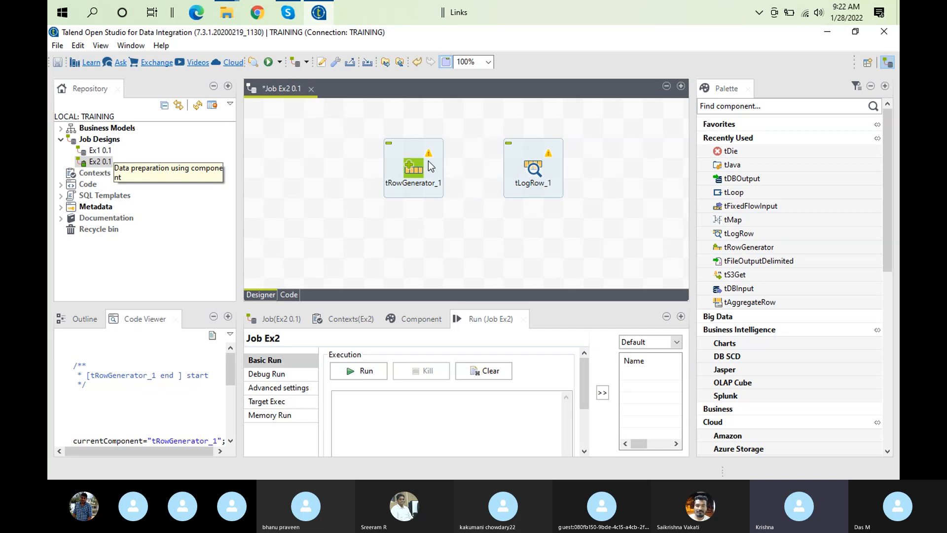
right_click(419, 165)
mouse_move(486, 170)
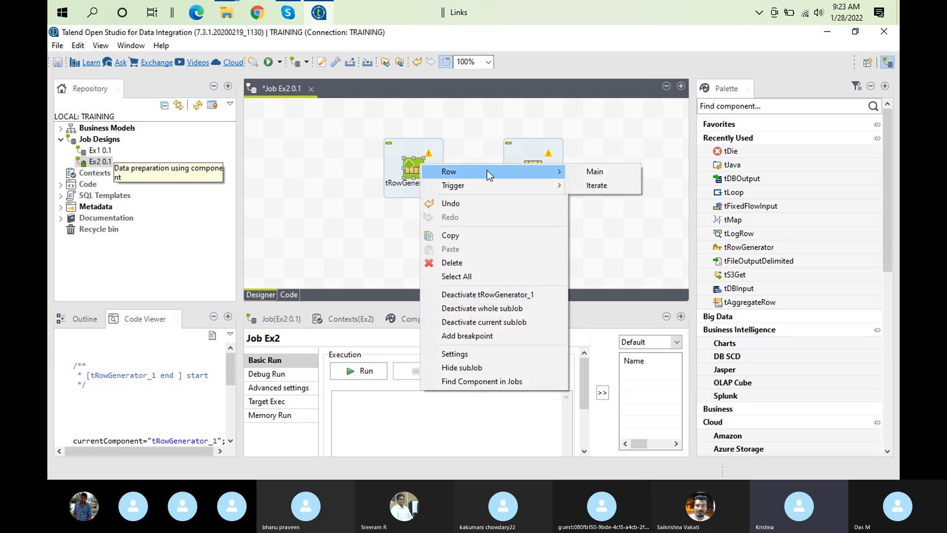
left_click(594, 172)
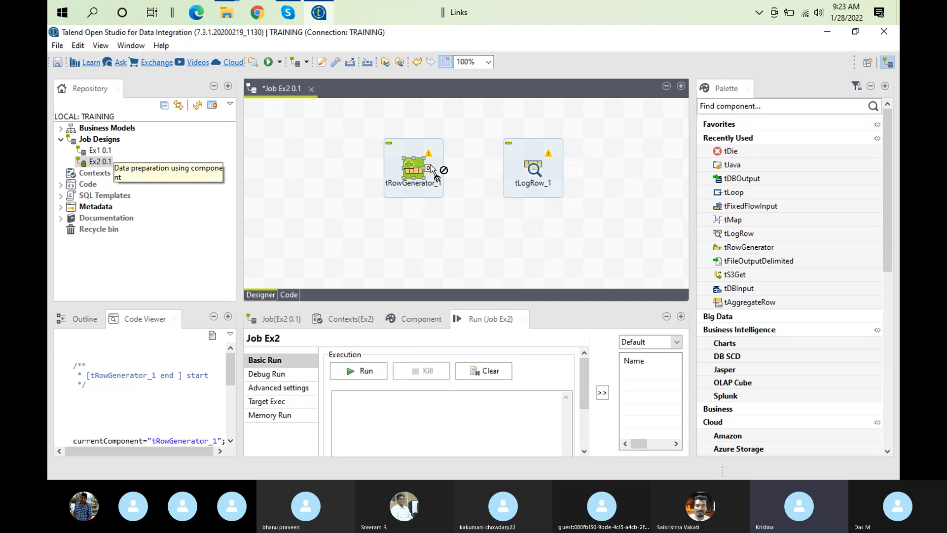
left_click(536, 169)
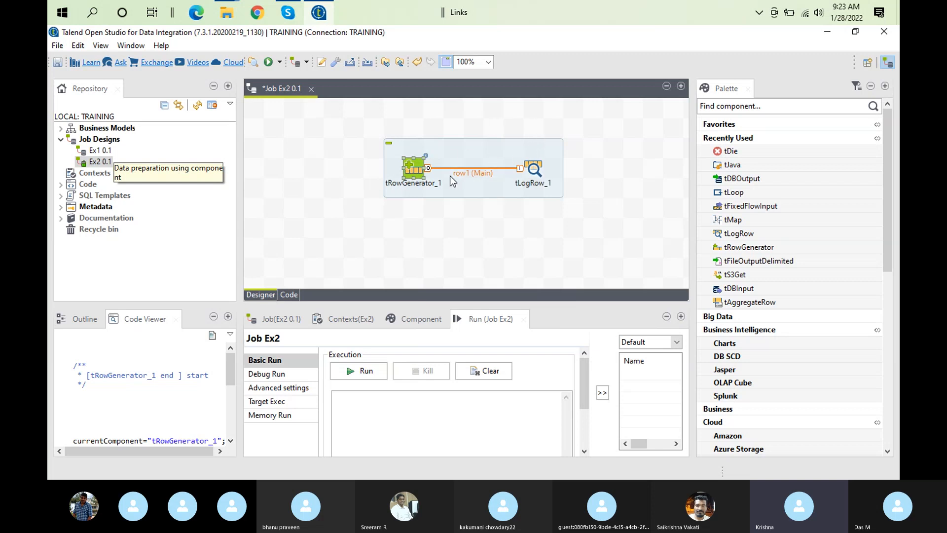
Examine which row connection types tRowGenerator_1 offers while its Main link is in place
right_click(414, 169)
mouse_move(456, 173)
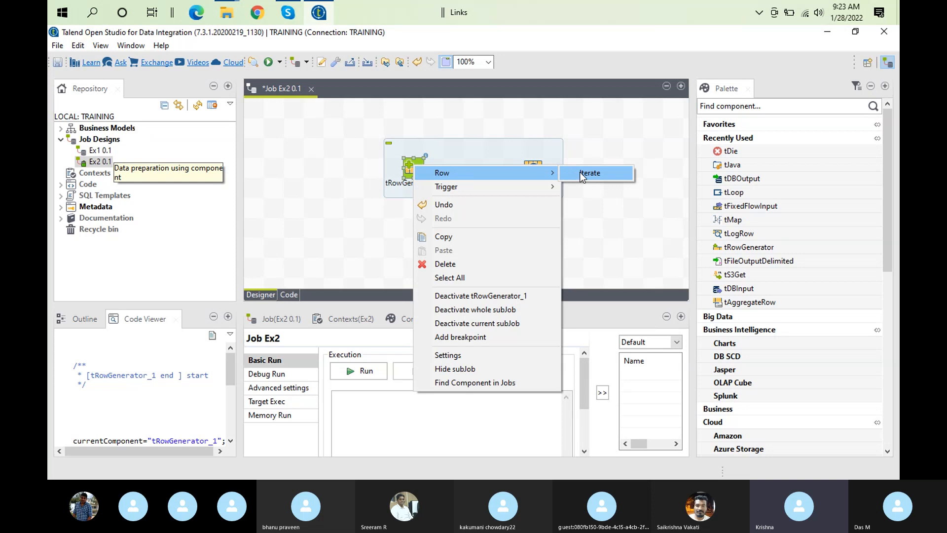
left_click(282, 193)
Set the number of rows generated by tRowGenerator_1 to 10
left_click(420, 167)
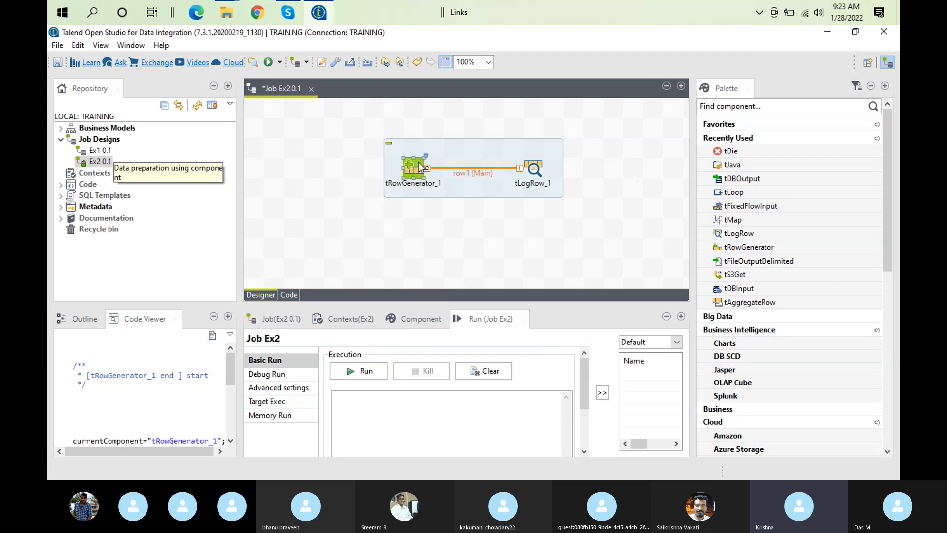
double_click(420, 166)
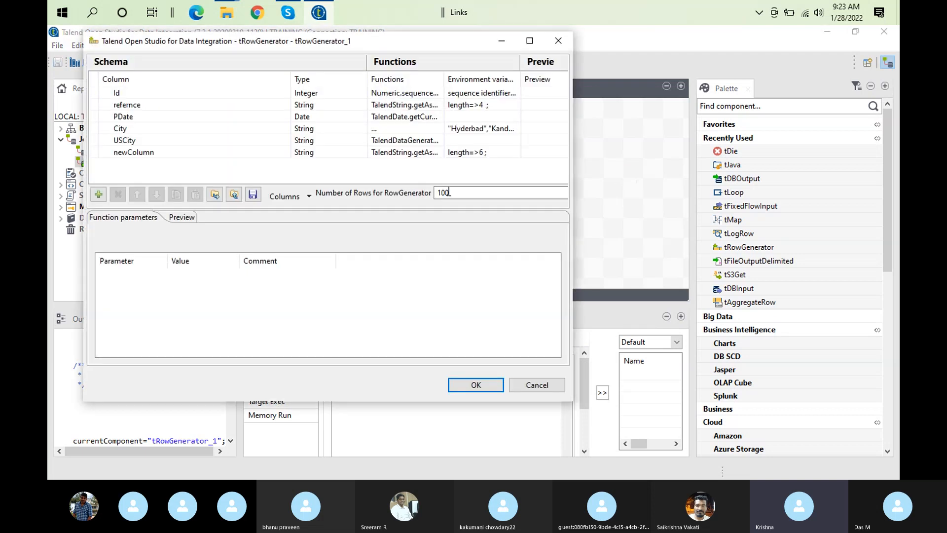
left_click(456, 195)
key("BackSpace")
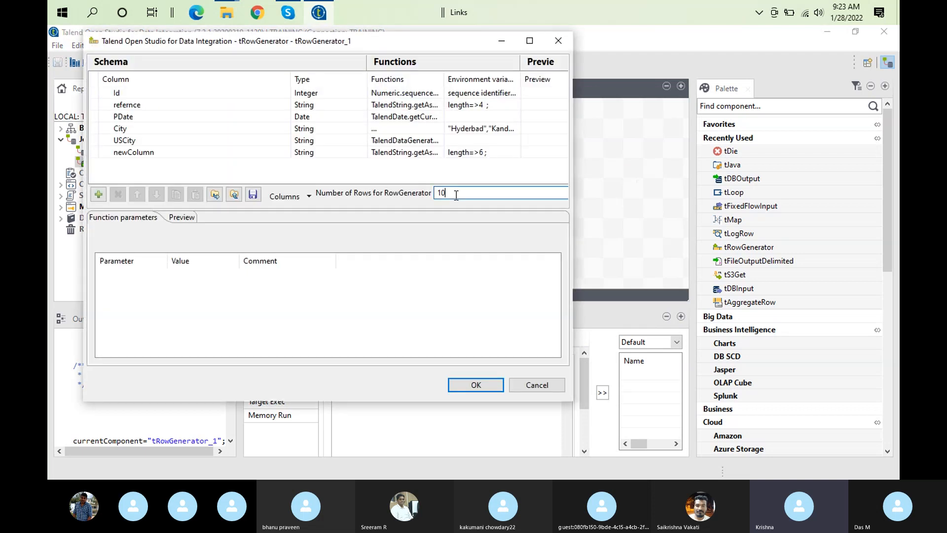
left_click(475, 385)
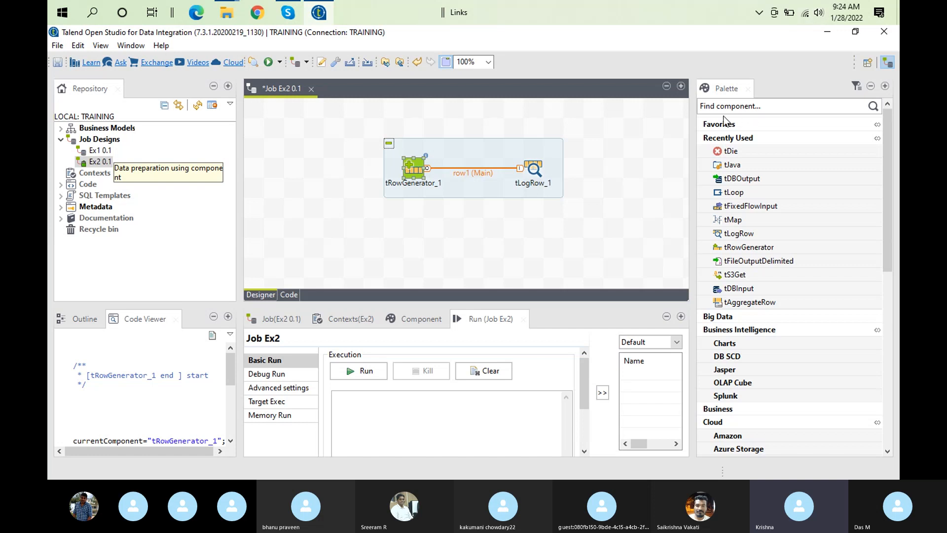
Add a tLoop component to the right of the existing subjob and review its basic settings in an enlarged view
left_click(617, 139)
type("tloo")
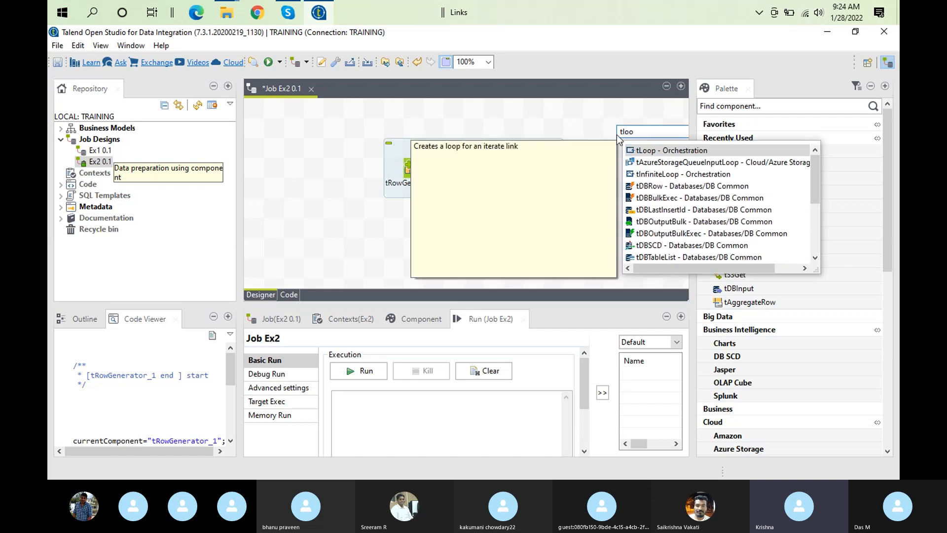
double_click(669, 150)
double_click(617, 135)
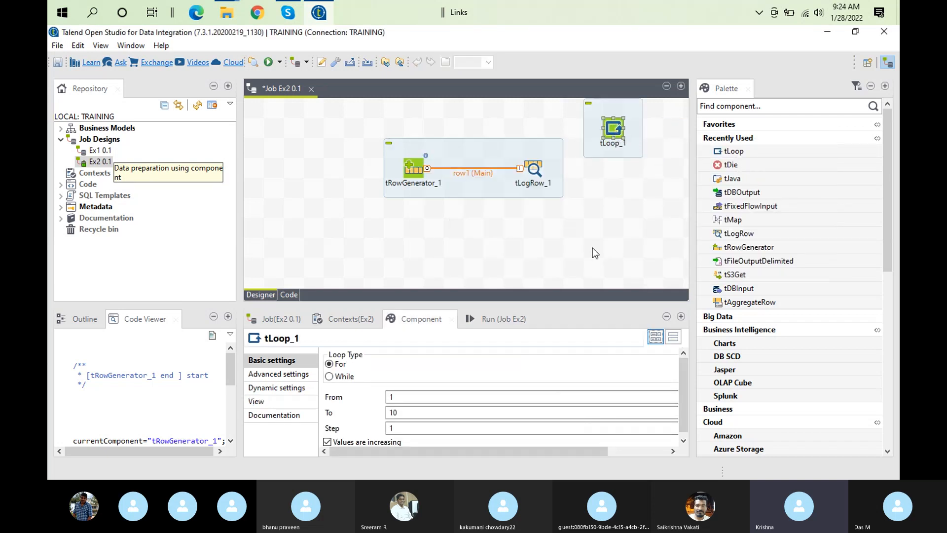
double_click(412, 312)
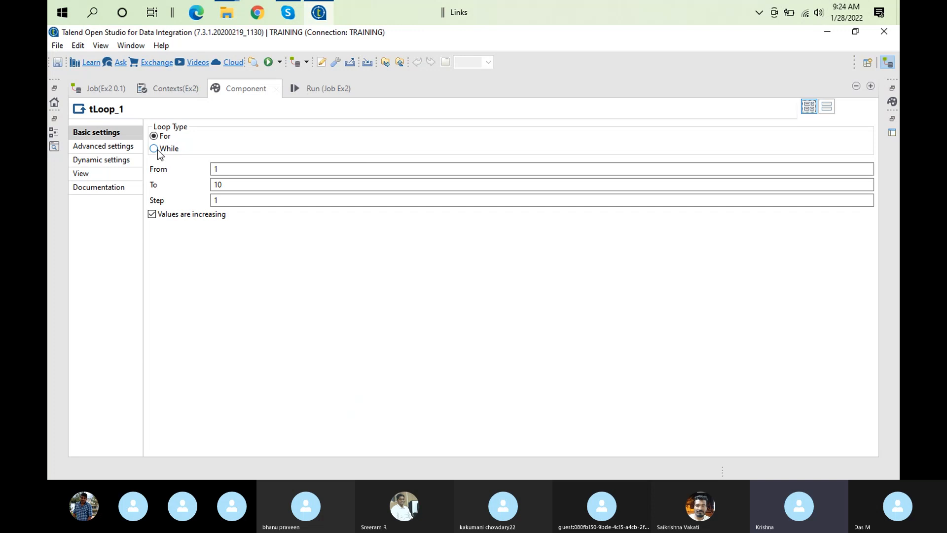
double_click(250, 88)
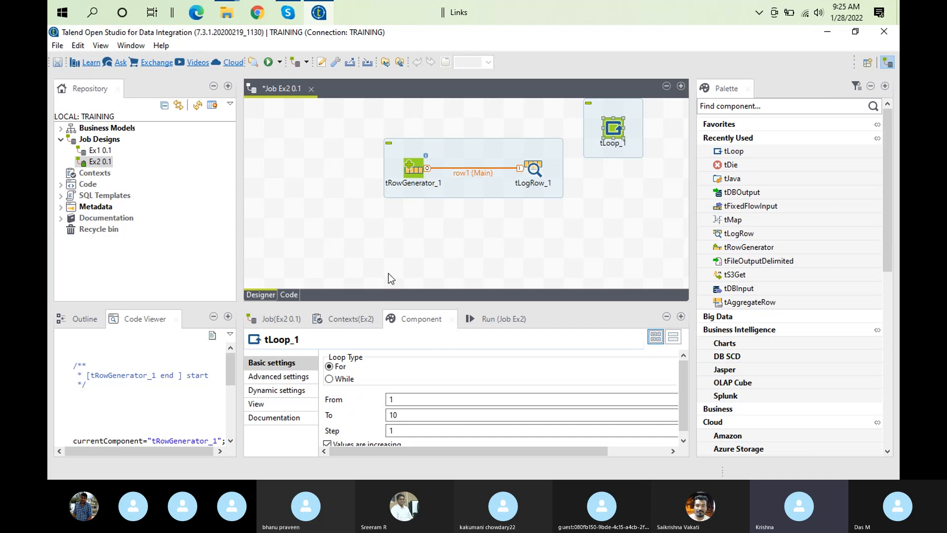
Launch Notepad++ and create a new blank document
key("super+r")
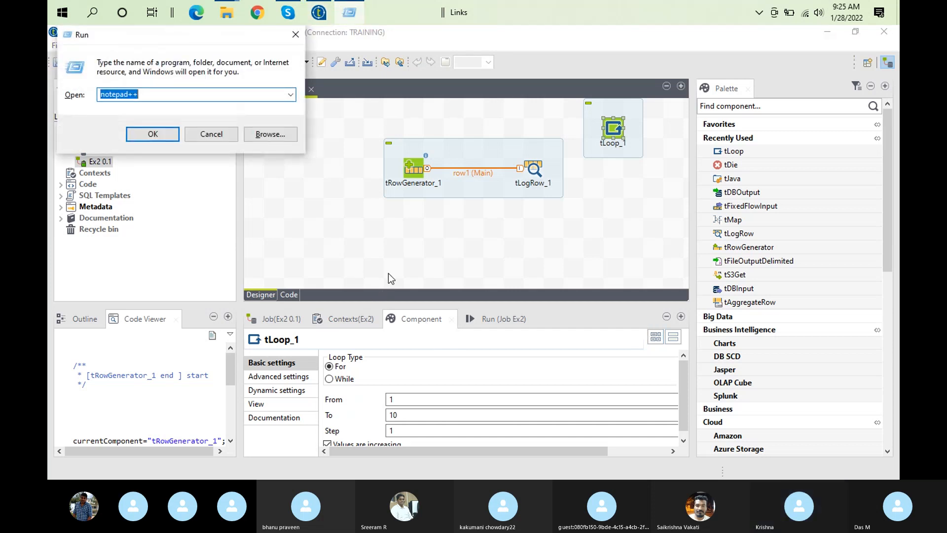
key("Return")
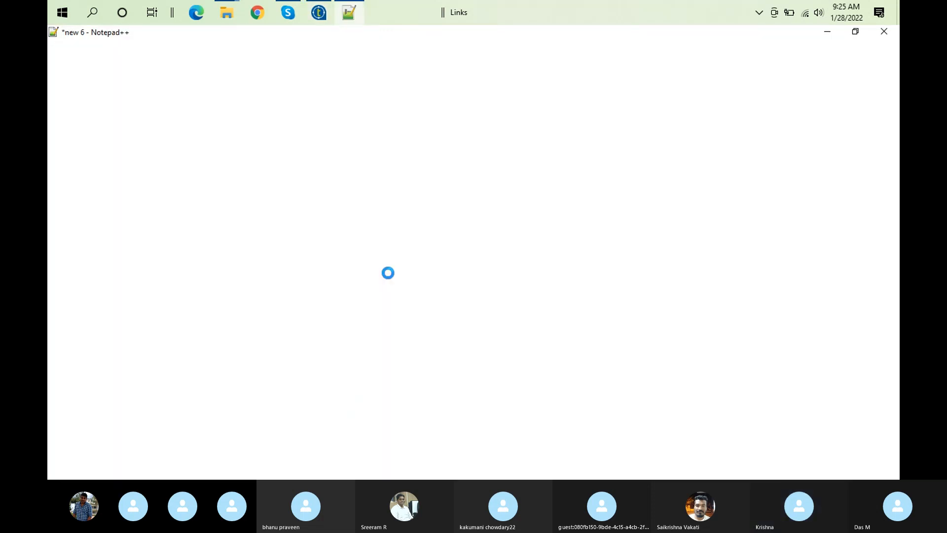
double_click(483, 75)
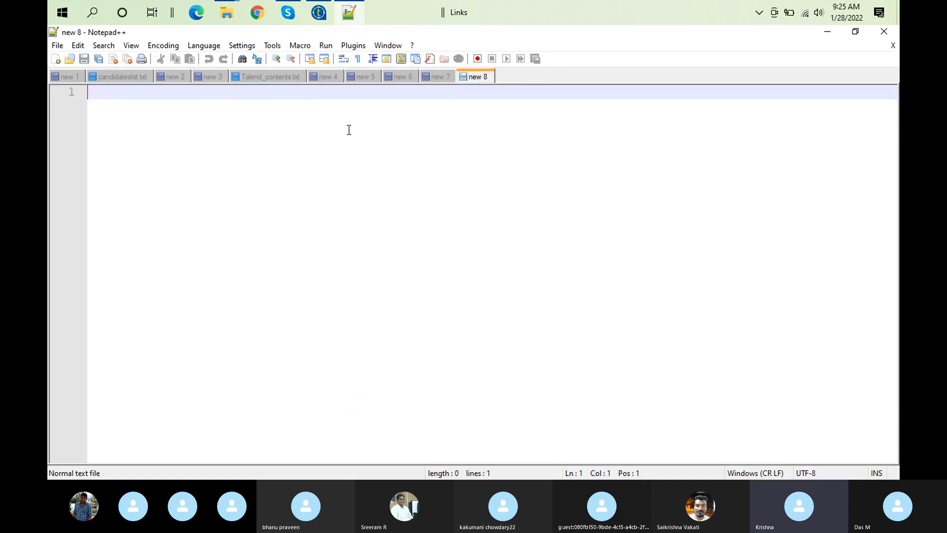
Write a while loop with the condition (1>2) followed by an empty pair of braces
type("w")
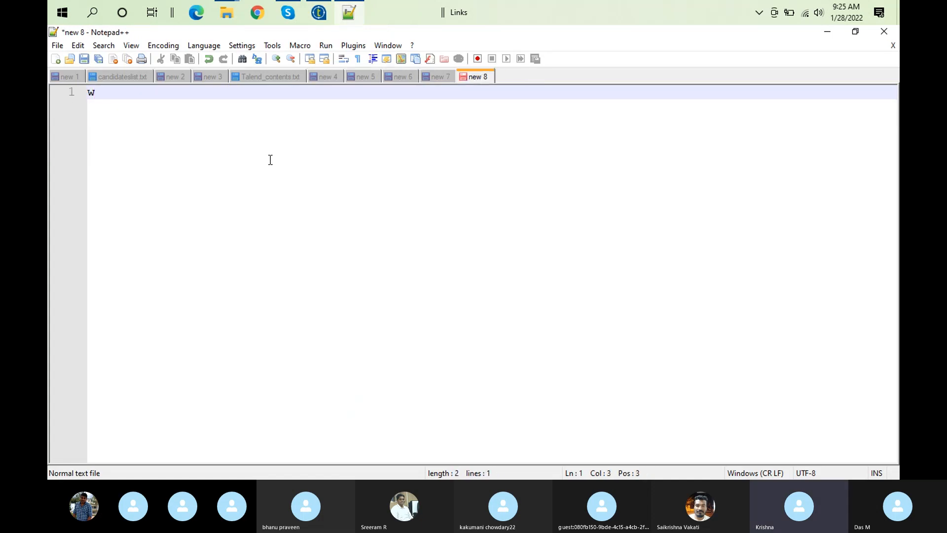
type("hile(1>2")
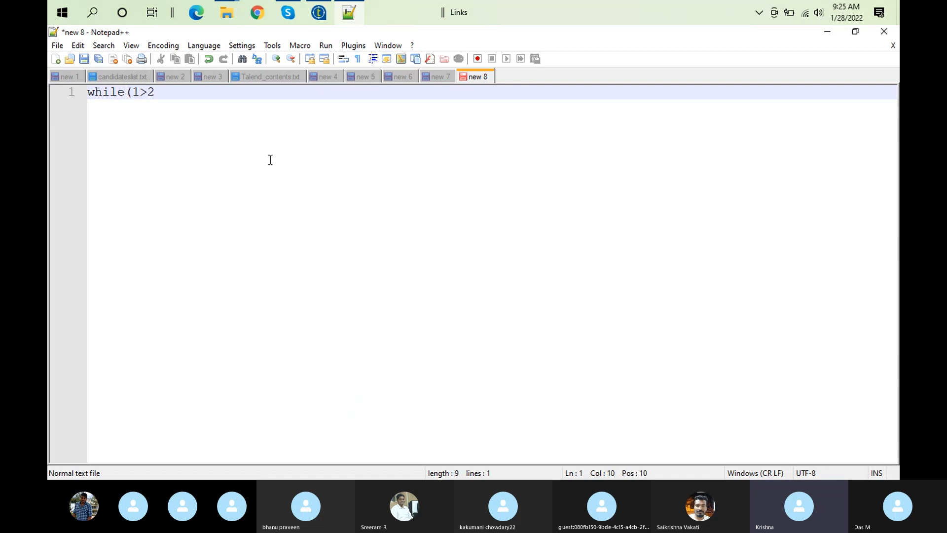
type(")")
key("Return")
key("Return")
type("{")
key("Return")
key("Return")
type("}")
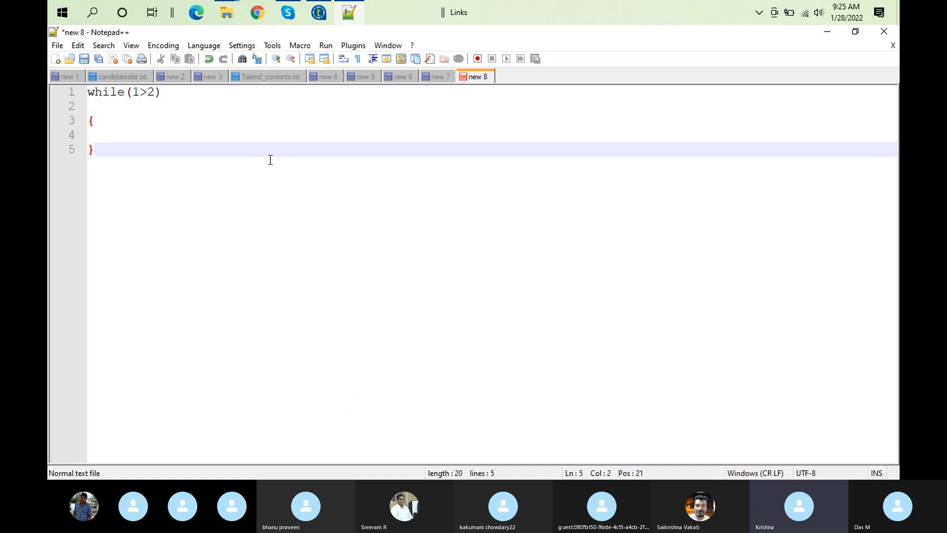
Add the loop template for(initialization,condition,increment/decrement) with an empty pair of braces below the while loop
key("Return")
type("for")
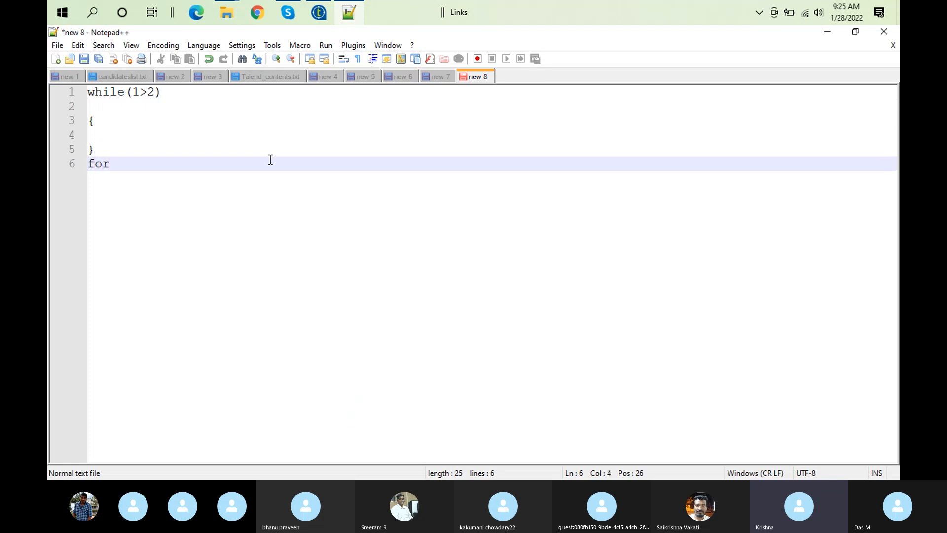
type("(initializat")
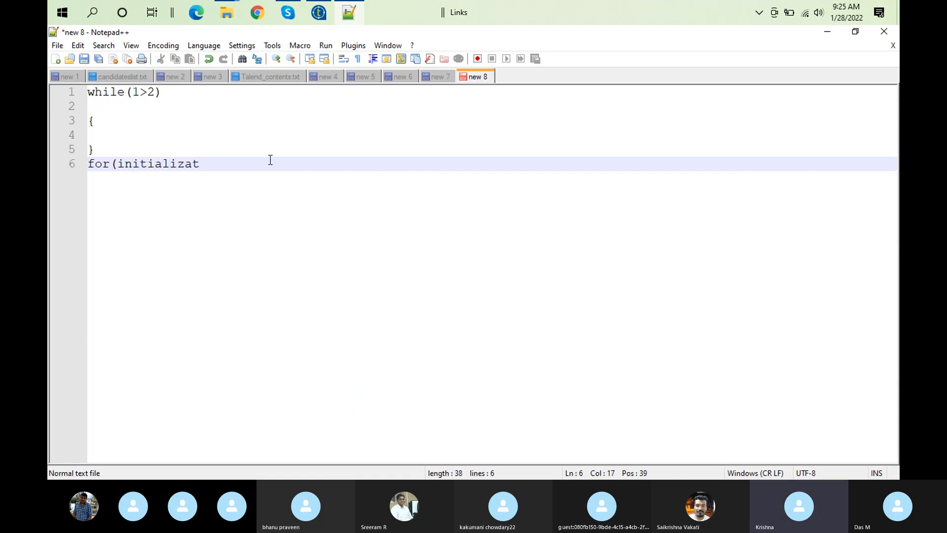
type("ion,condit")
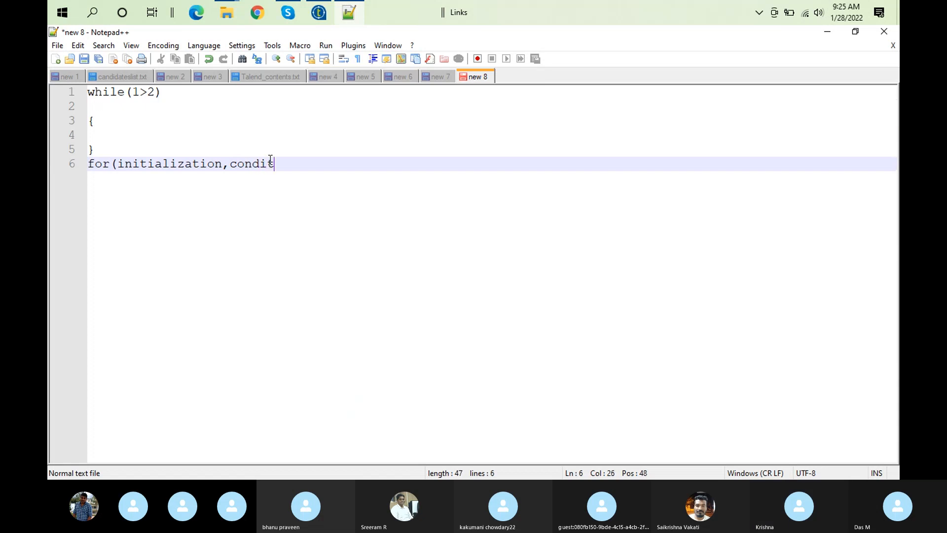
type("ion,increment/decrement)")
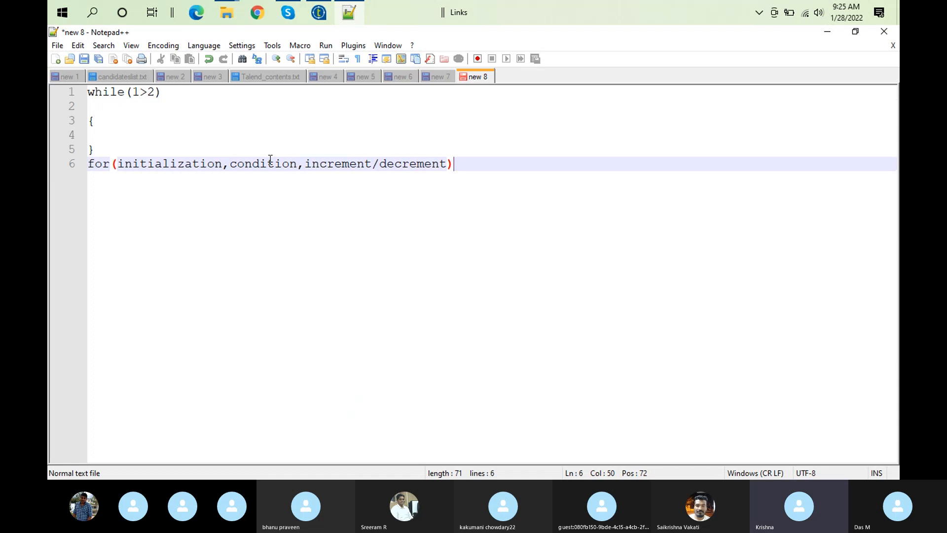
type("{")
key("Return")
key("Return")
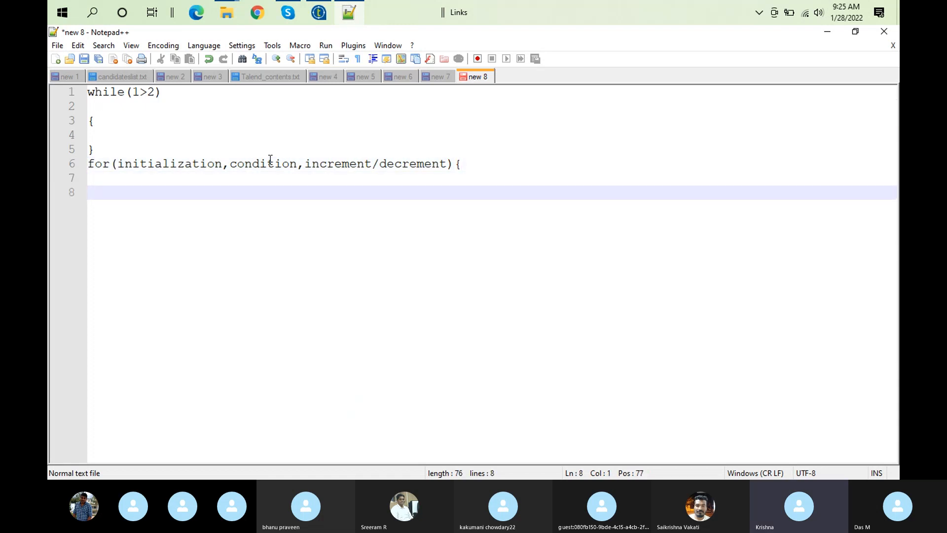
type("}")
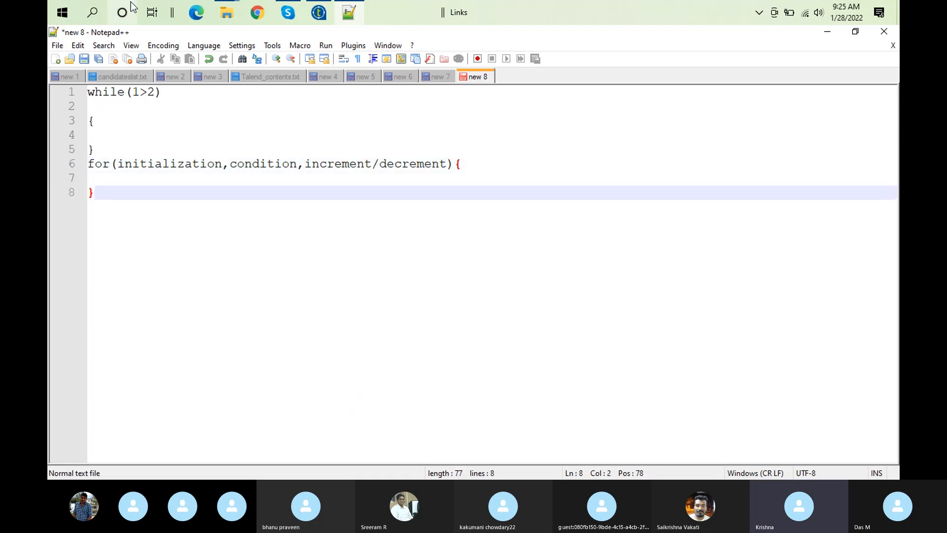
Replace the while loop's 1>2 expression with the word condition and insert a blank line between the two loops
left_click(156, 91)
key("BackSpace")
key("BackSpace")
key("BackSpace")
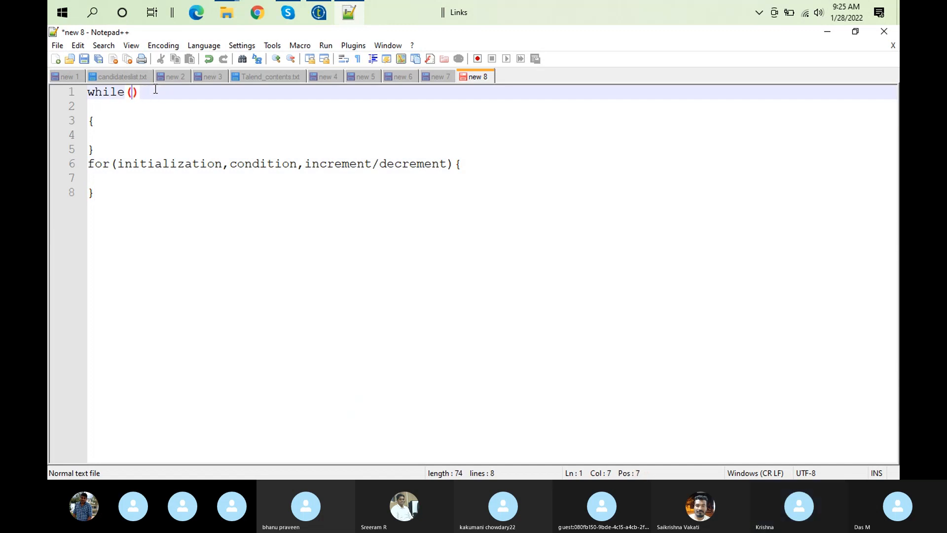
type("conditi")
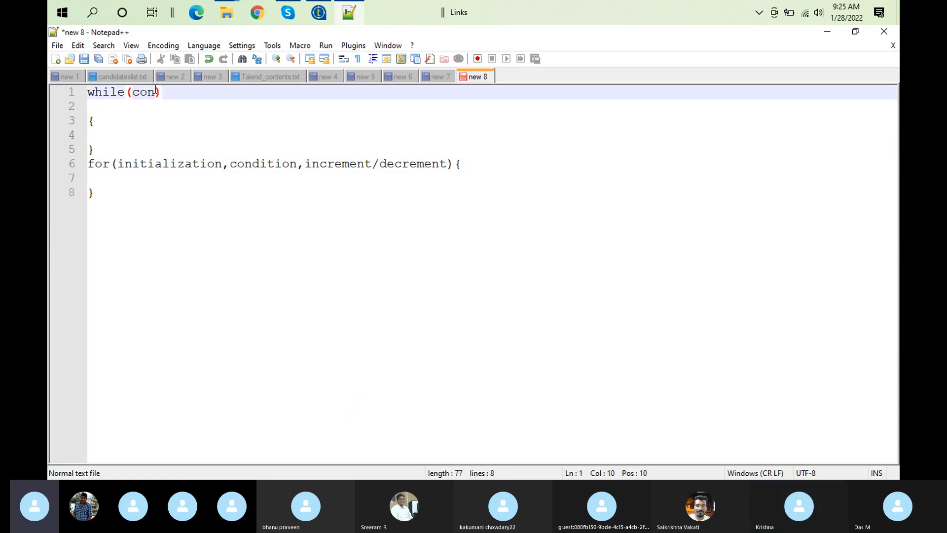
type("on")
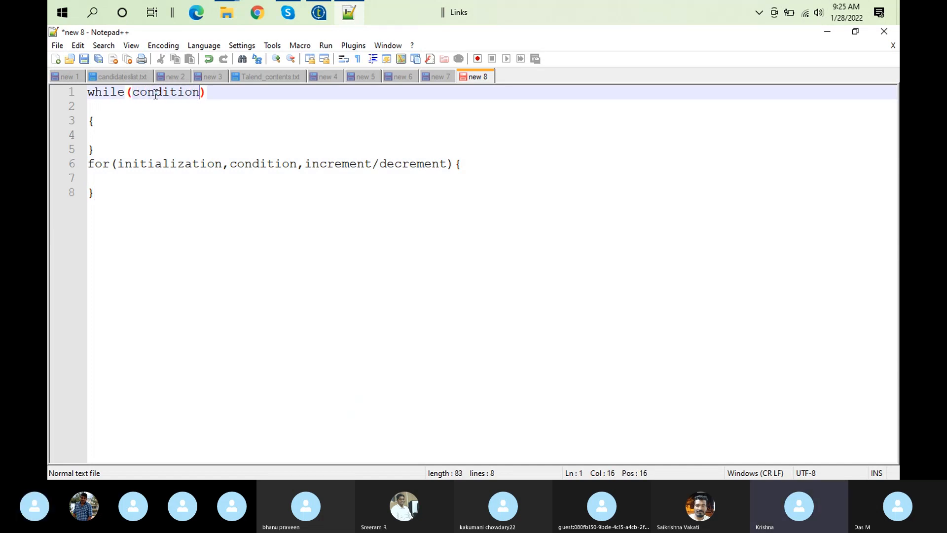
left_click(112, 148)
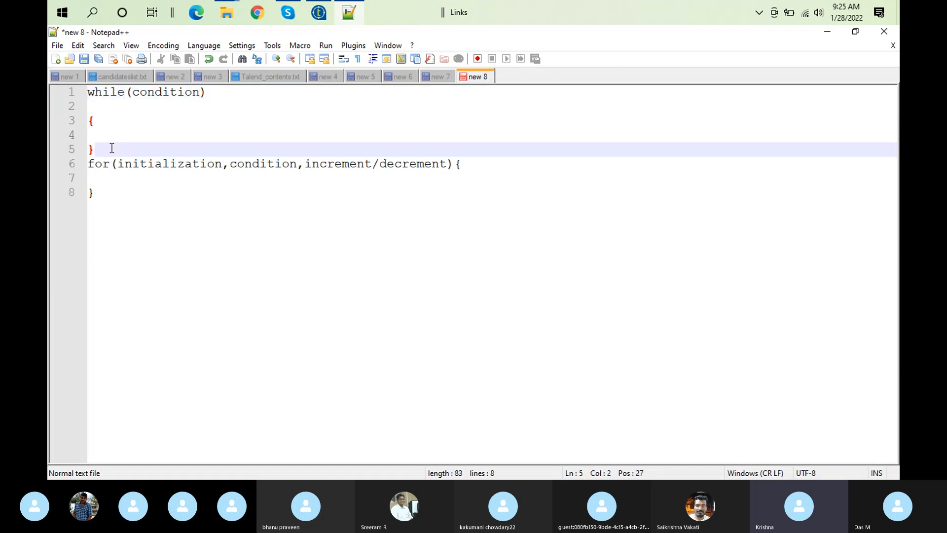
key("Return")
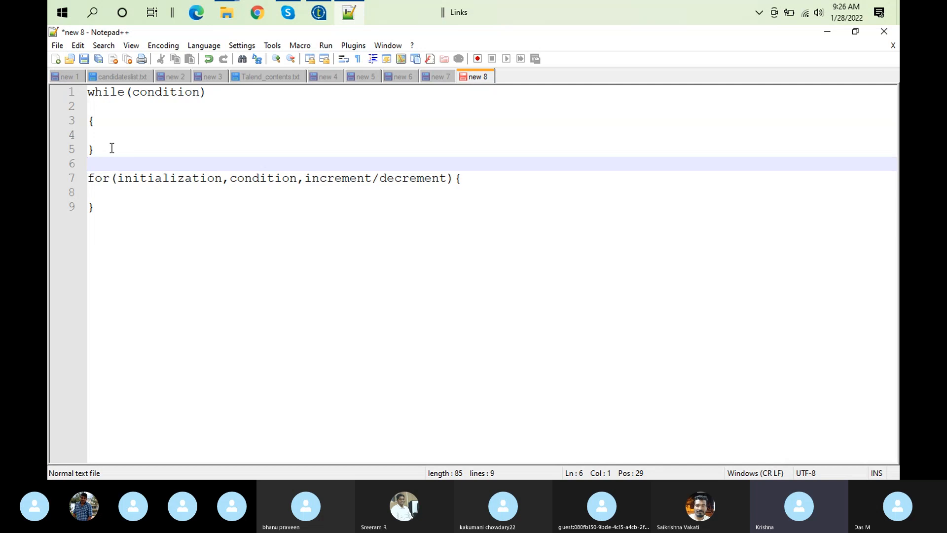
Highlight the while loop's condition and the for loop's initialization, condition and increment parts in turn to compare them
left_click(137, 182)
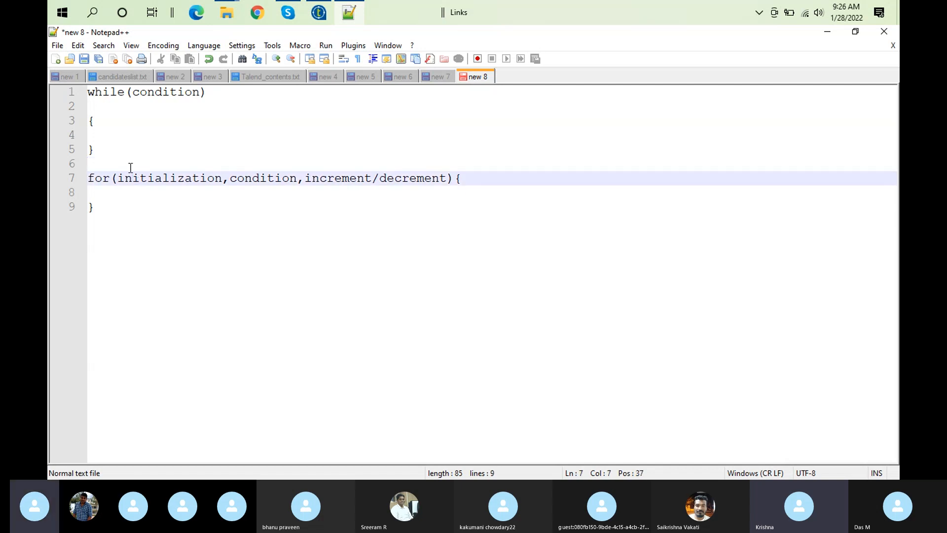
double_click(163, 91)
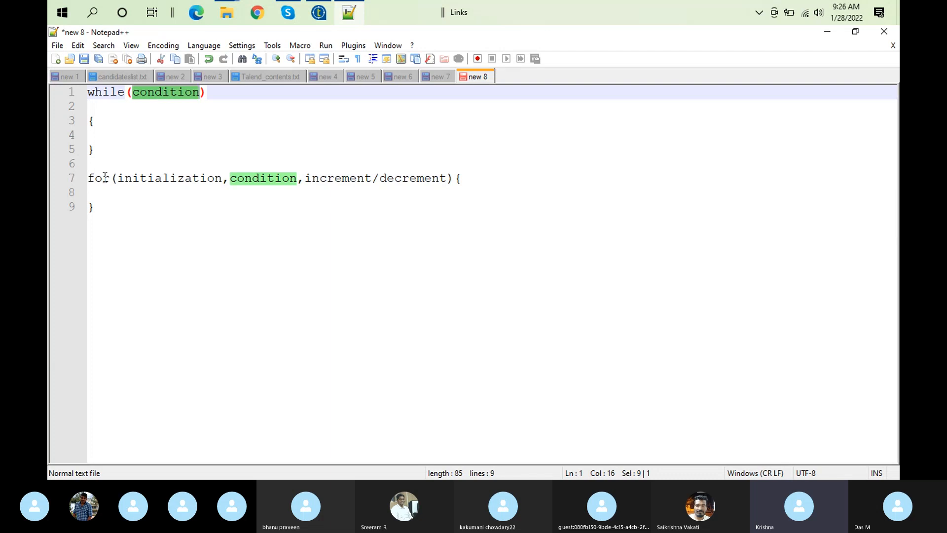
double_click(131, 179)
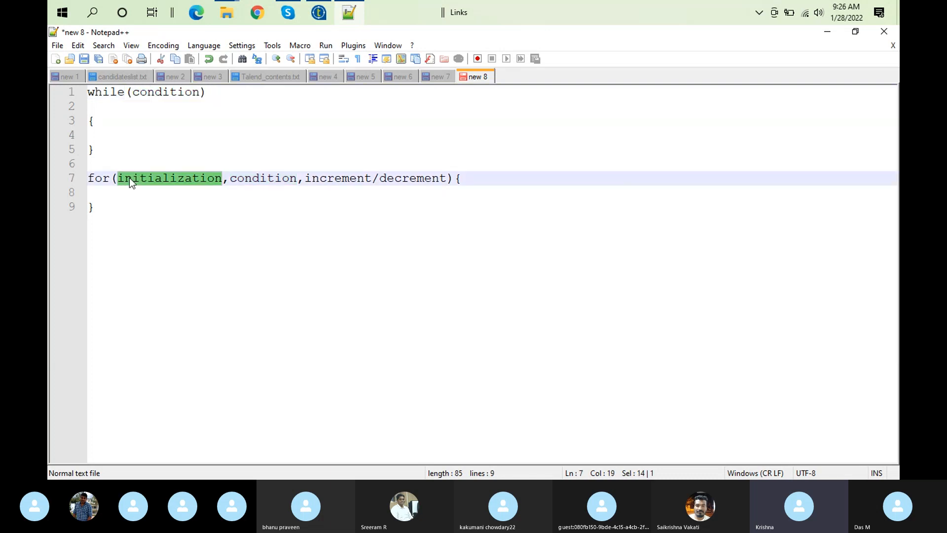
left_click(248, 179)
double_click(325, 178)
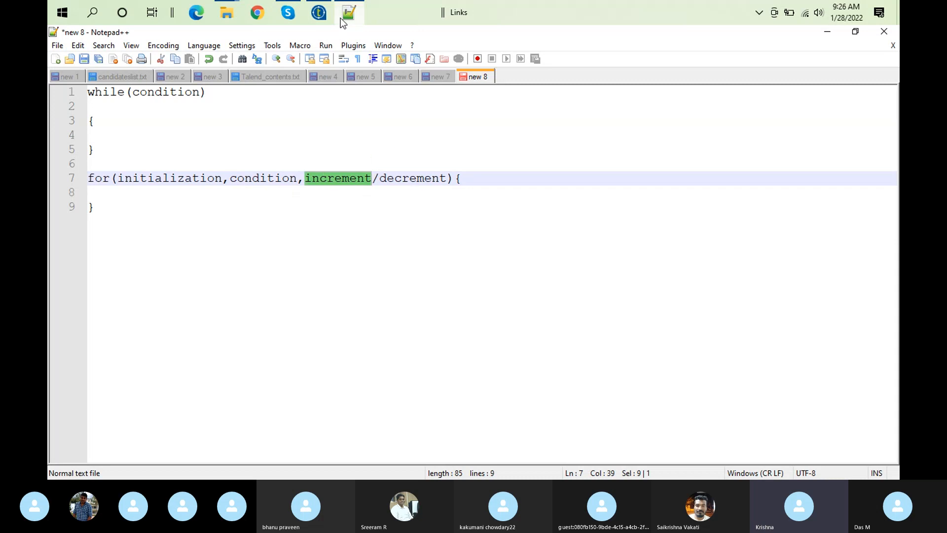
Switch to Talend Open Studio and compare tLoop's For and While basic settings and its advanced settings in an enlarged view
left_click(321, 17)
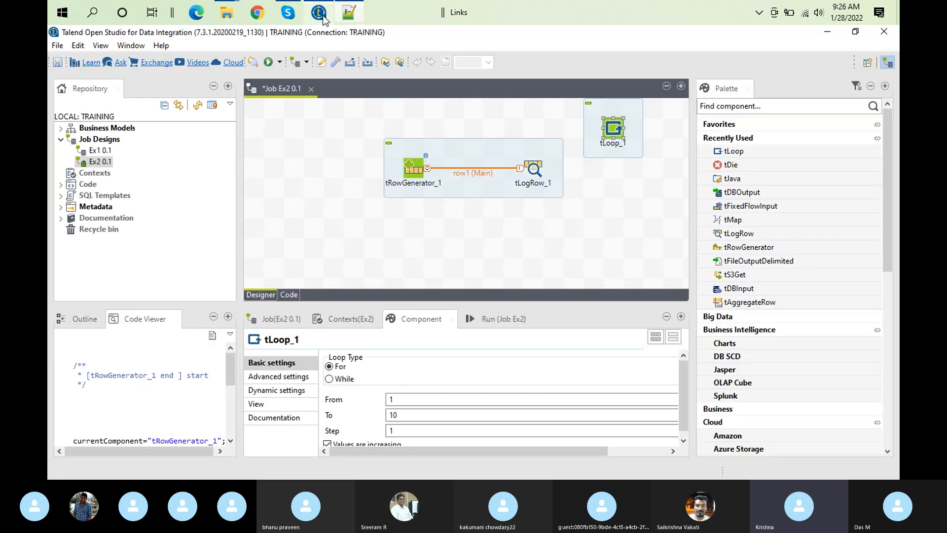
double_click(426, 319)
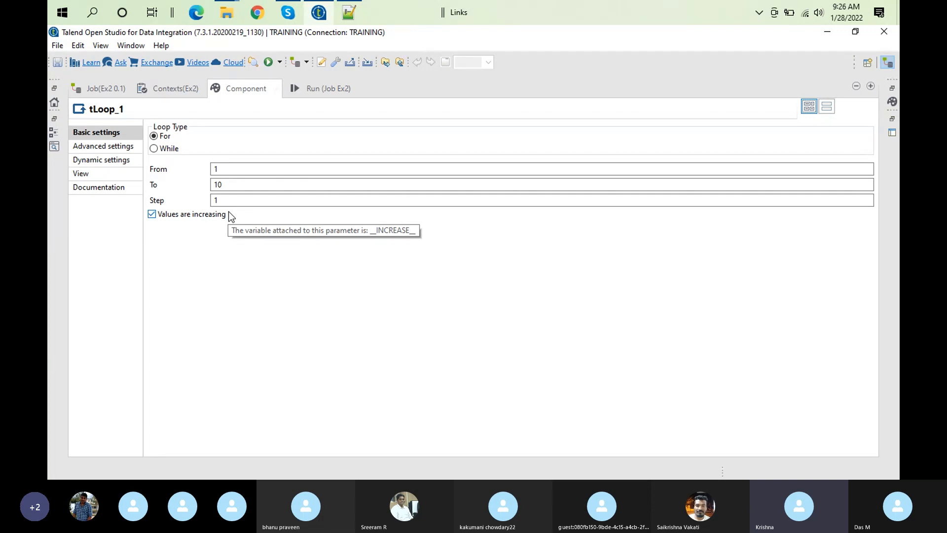
left_click(154, 215)
left_click(153, 215)
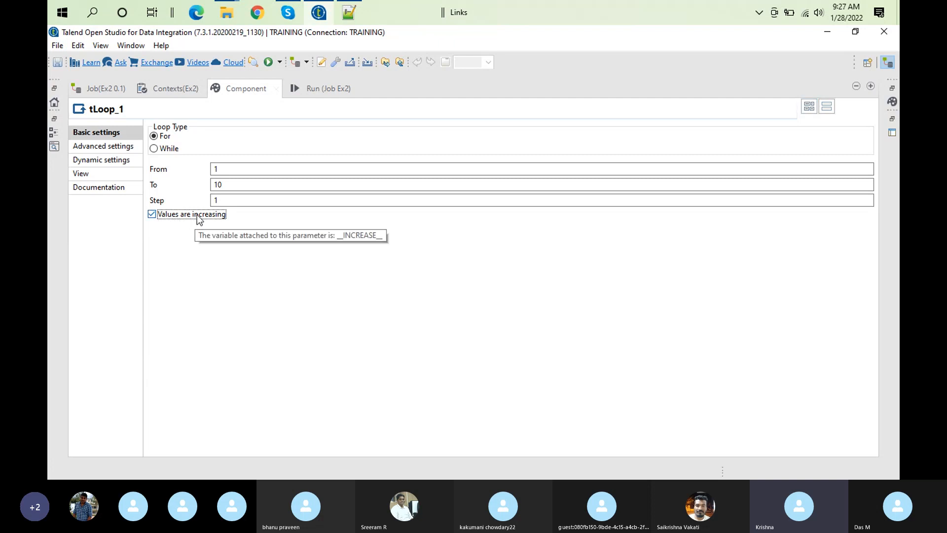
left_click(154, 149)
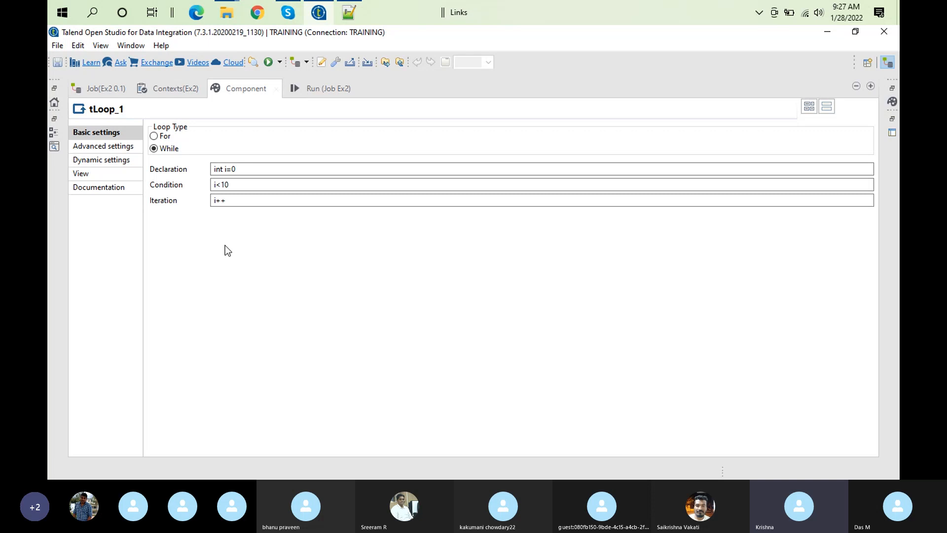
left_click(155, 137)
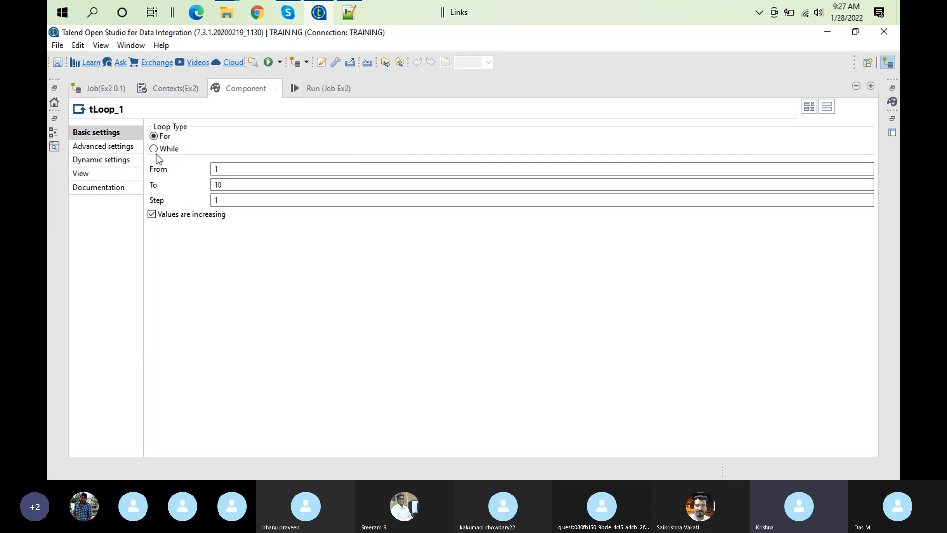
left_click(115, 147)
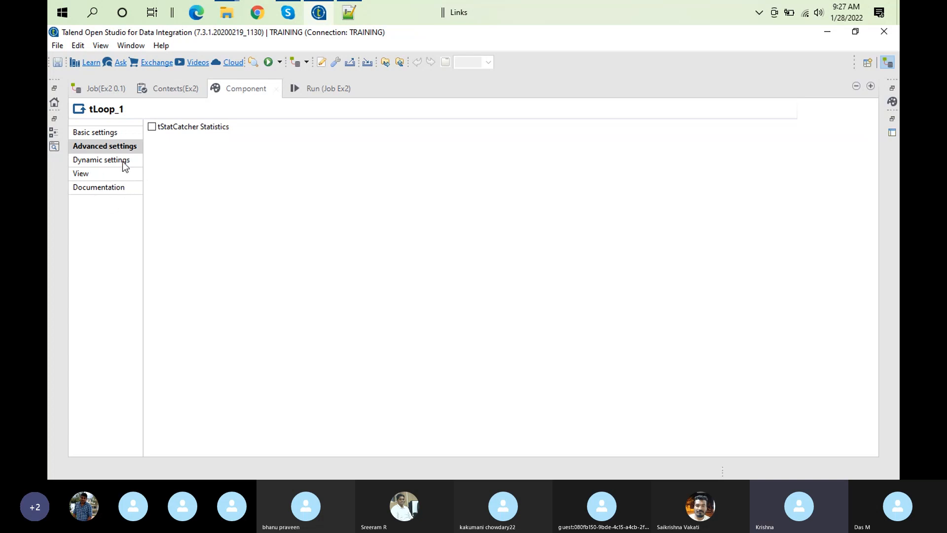
left_click(119, 133)
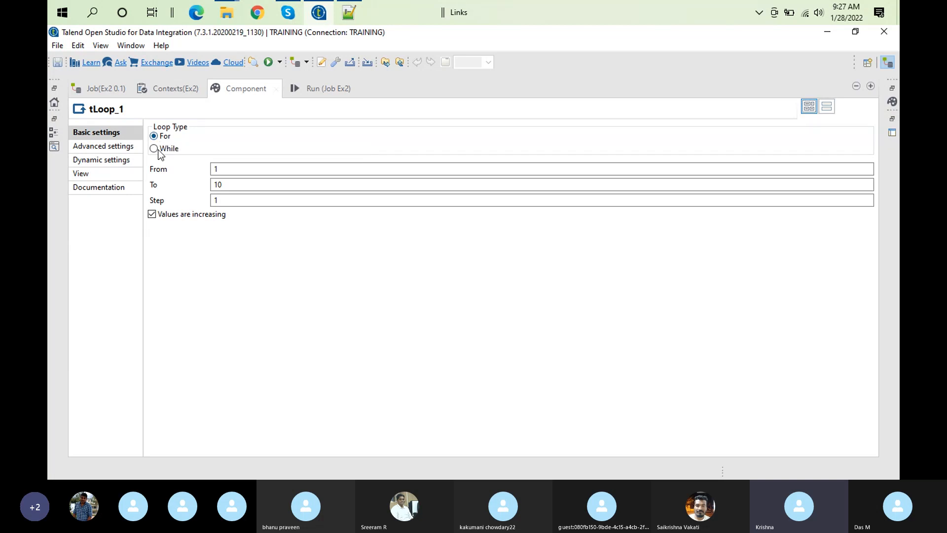
Set the To value of tLoop's For loop to 2 and restore the normal layout with the job designer
left_click(225, 183)
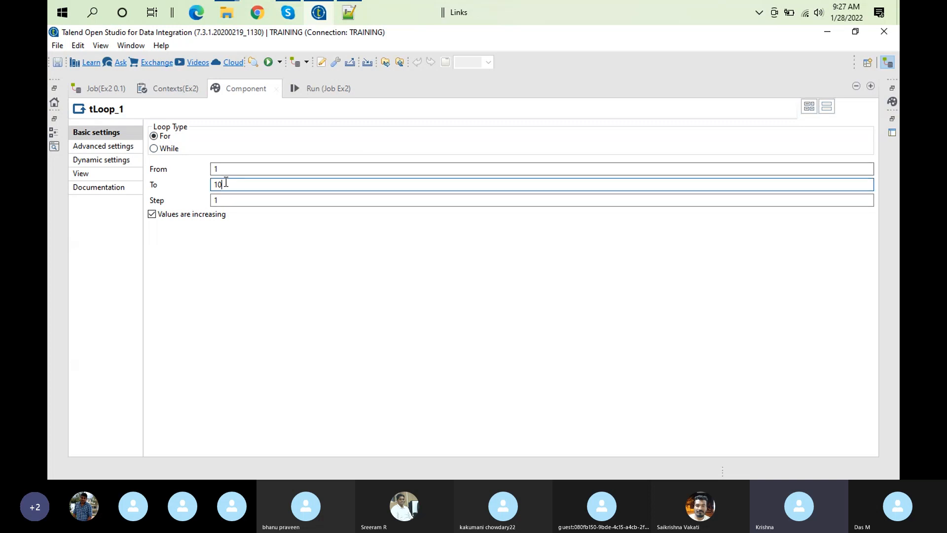
key("BackSpace")
key("BackSpace")
type("2")
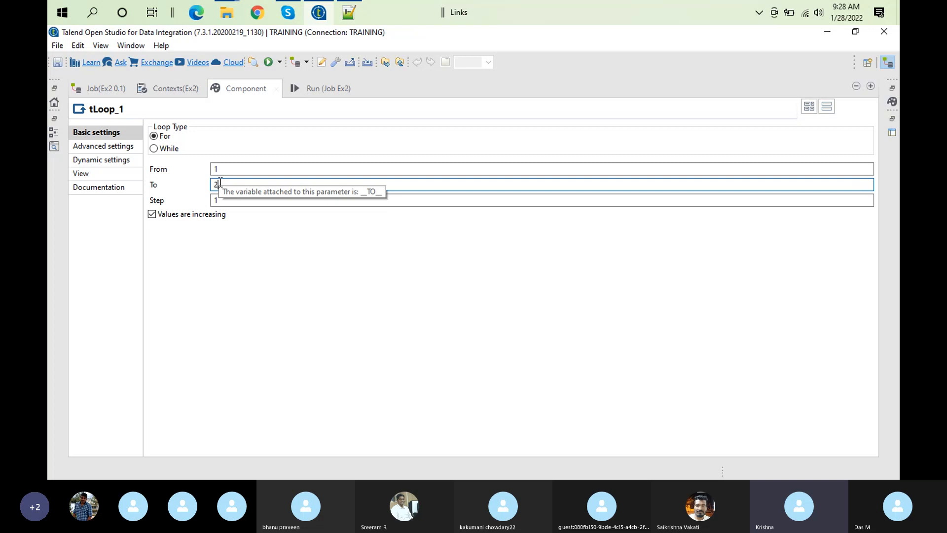
double_click(246, 88)
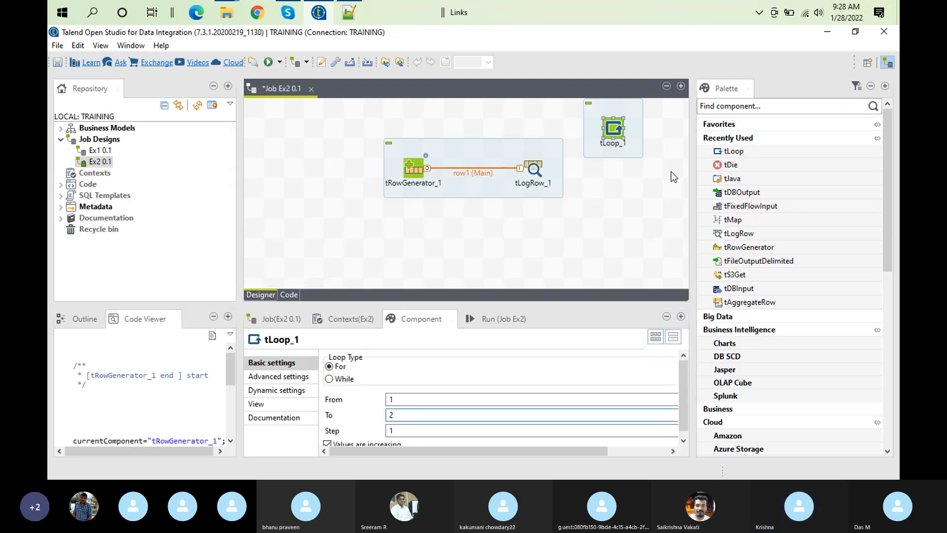
Move tLoop to the left of tRowGenerator and connect it to tRowGenerator with an Iterate row
left_click_drag(615, 131, 281, 174)
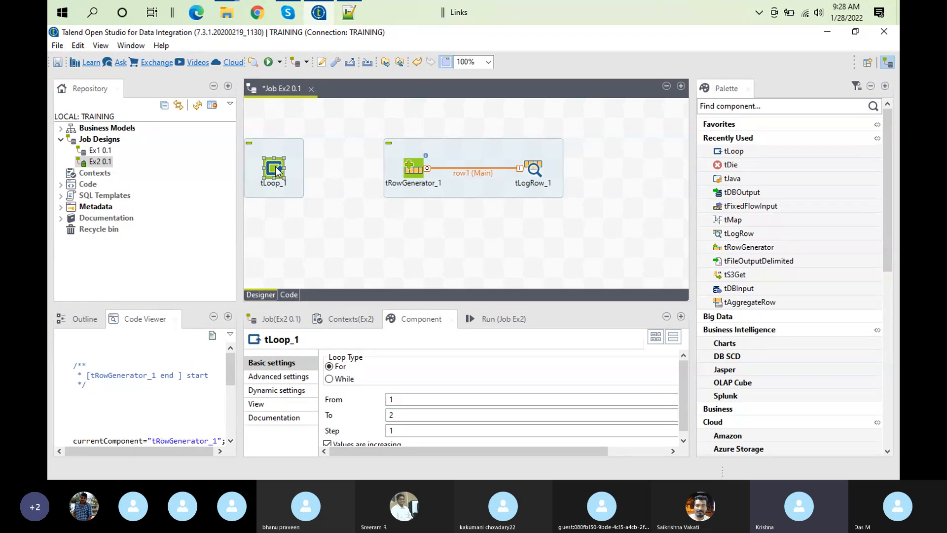
right_click(277, 171)
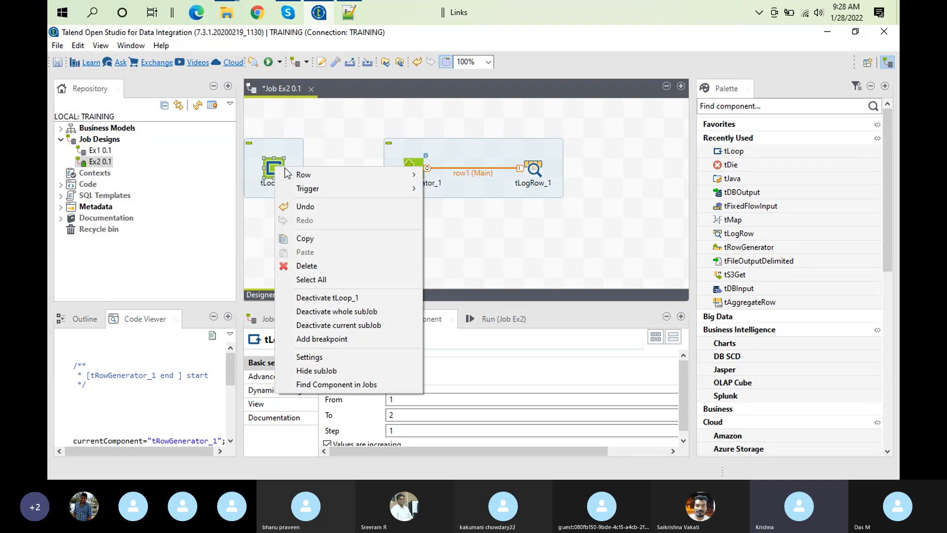
mouse_move(290, 189)
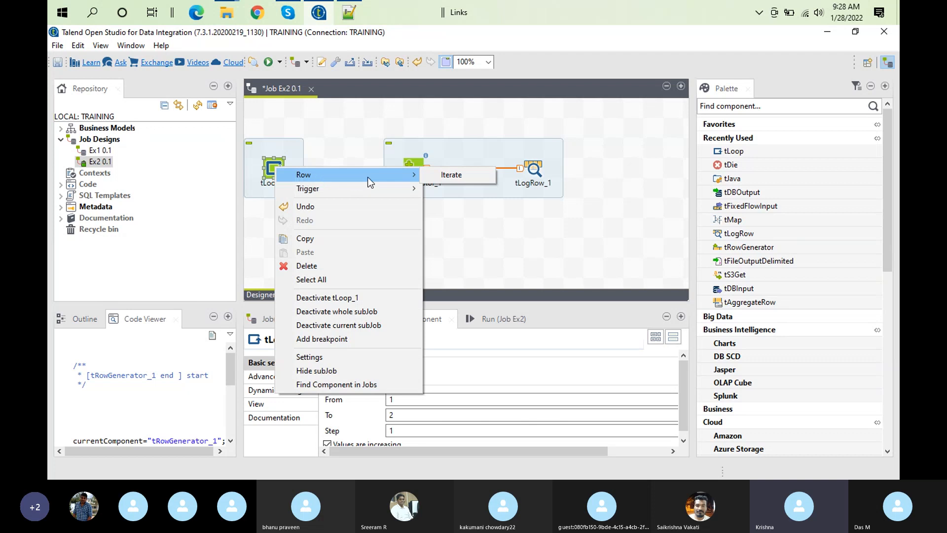
left_click(449, 176)
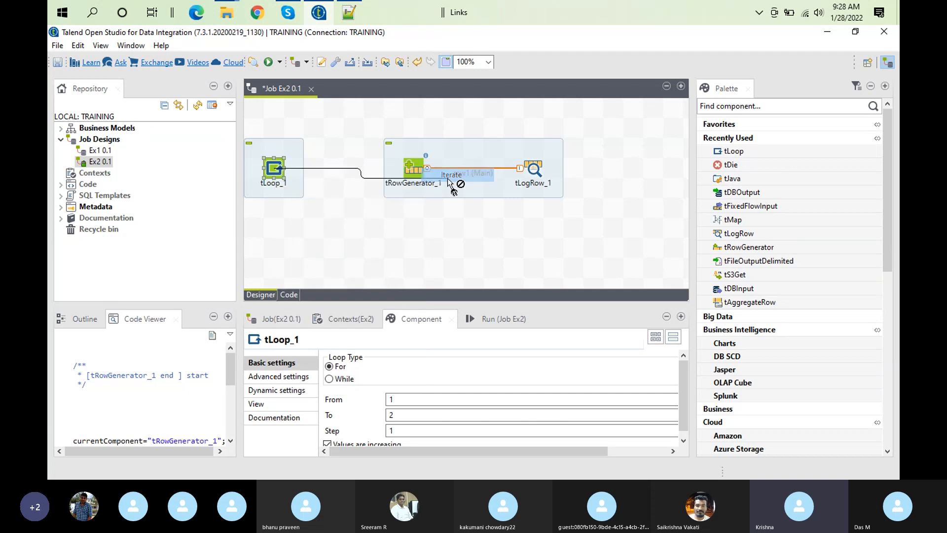
left_click(407, 172)
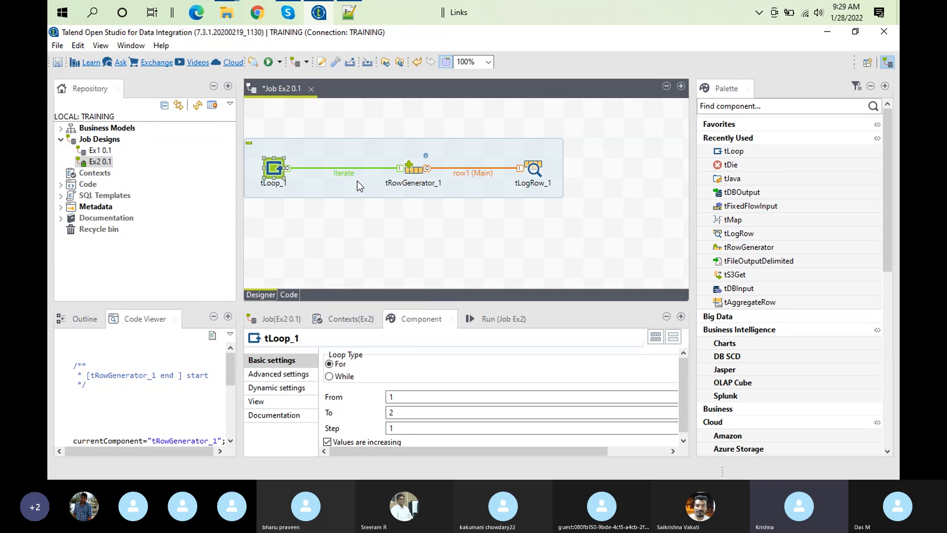
Run job Ex2 and examine the tLogRow output tables in an enlarged view
left_click(499, 317)
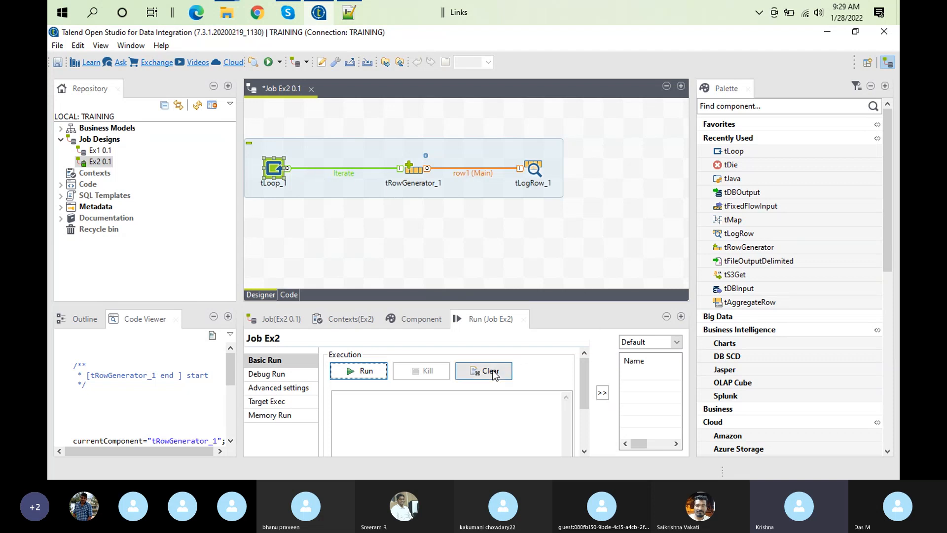
left_click(367, 371)
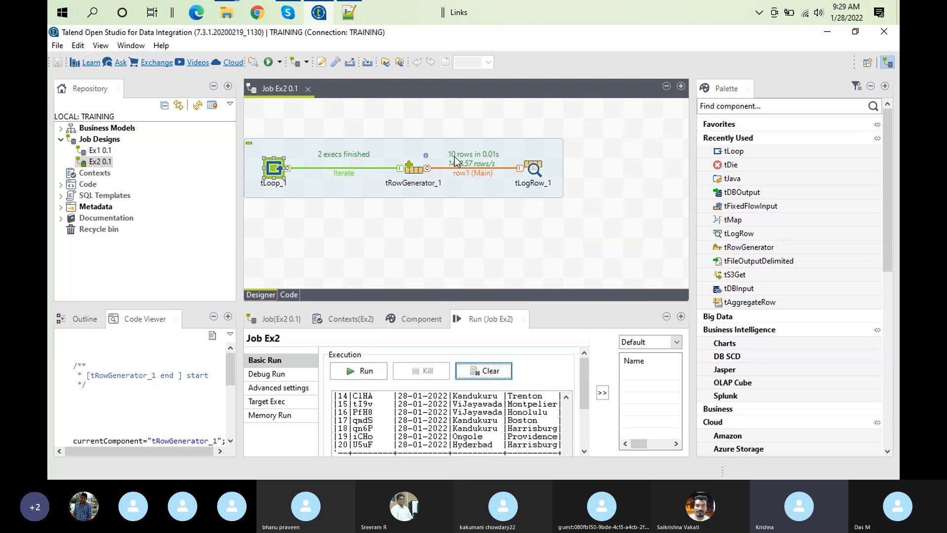
double_click(469, 318)
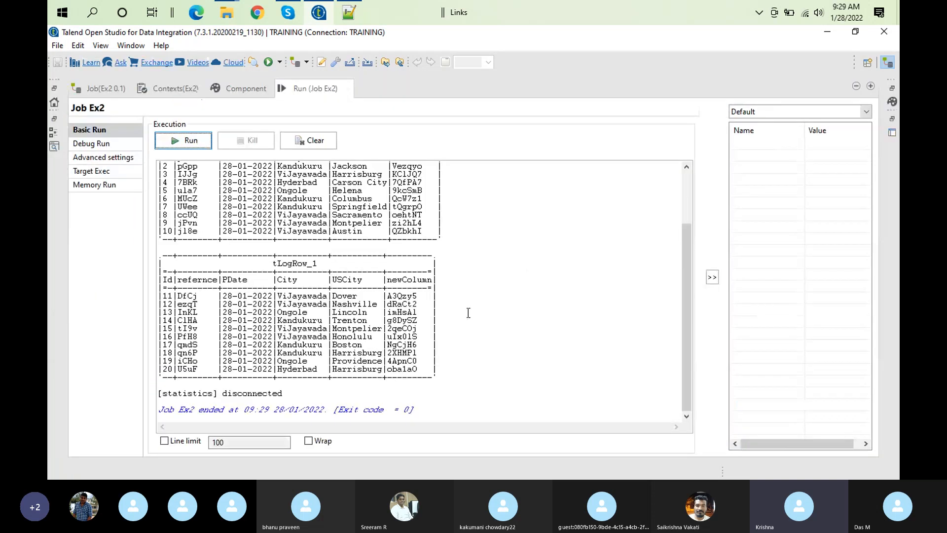
left_click_drag(691, 392, 613, 334)
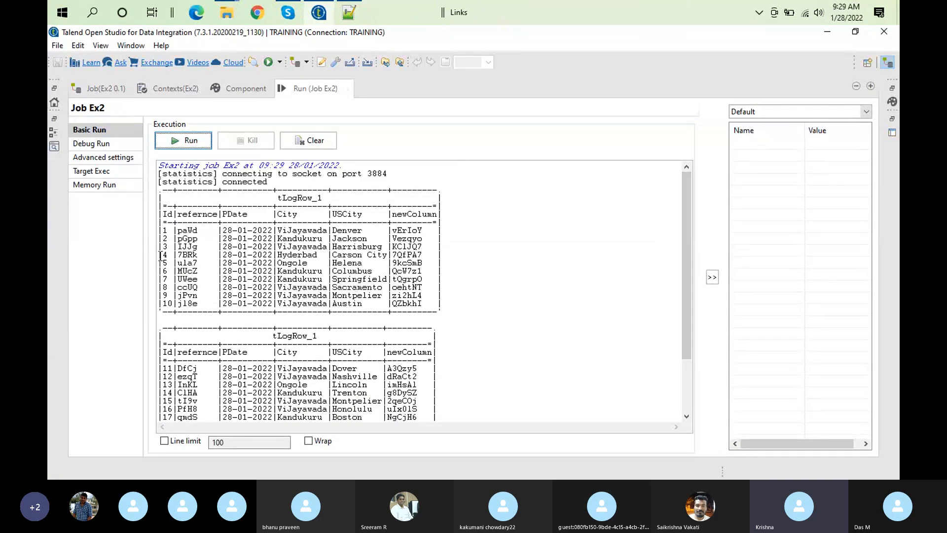
double_click(306, 90)
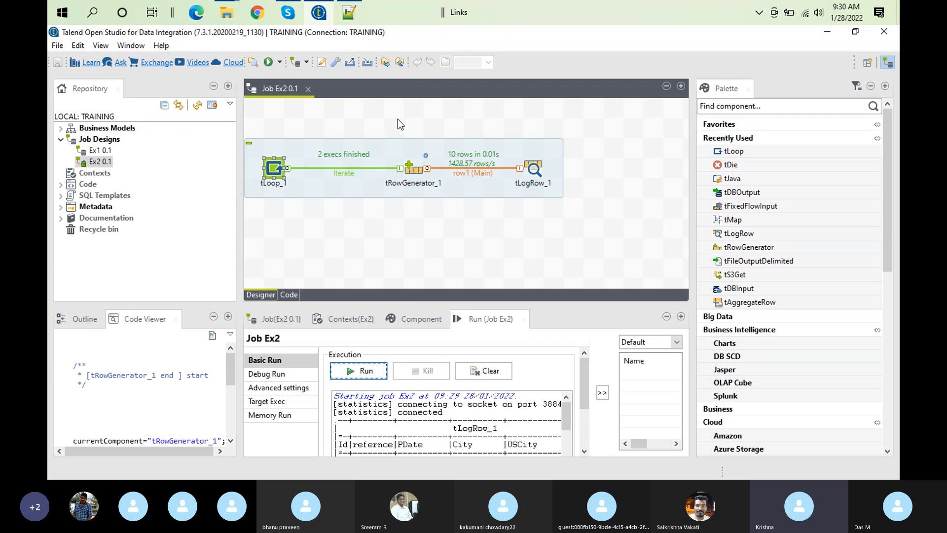
Review tLoop's basic settings and delete the Iterate connection between tLoop and tRowGenerator
double_click(275, 172)
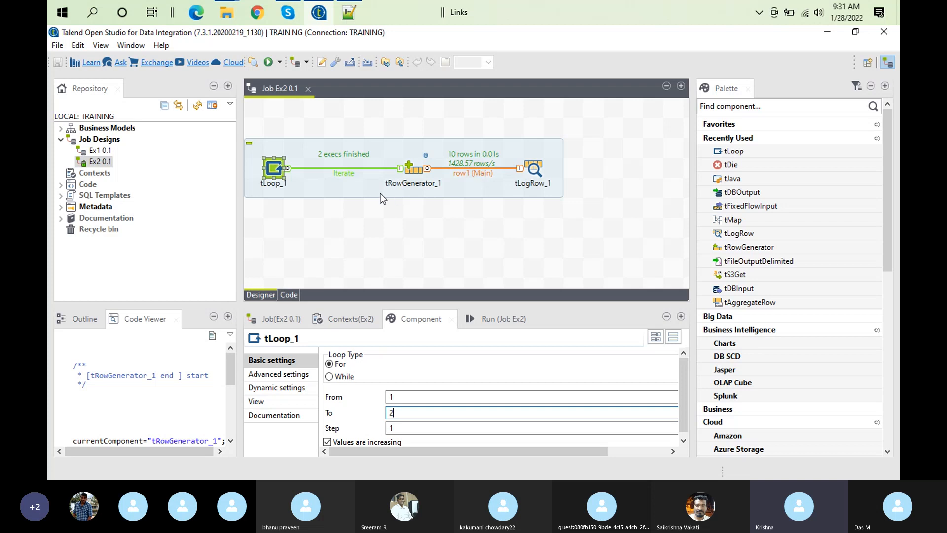
left_click(356, 169)
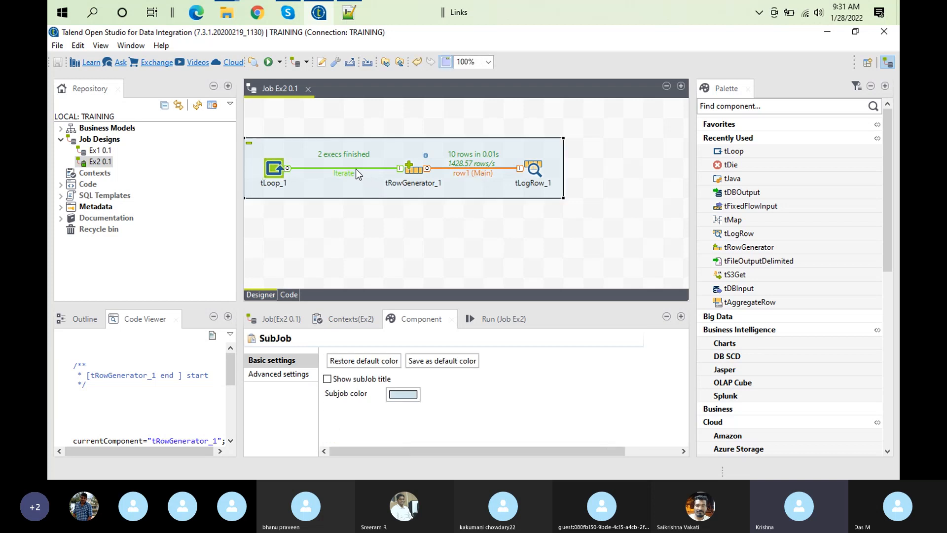
left_click(349, 172)
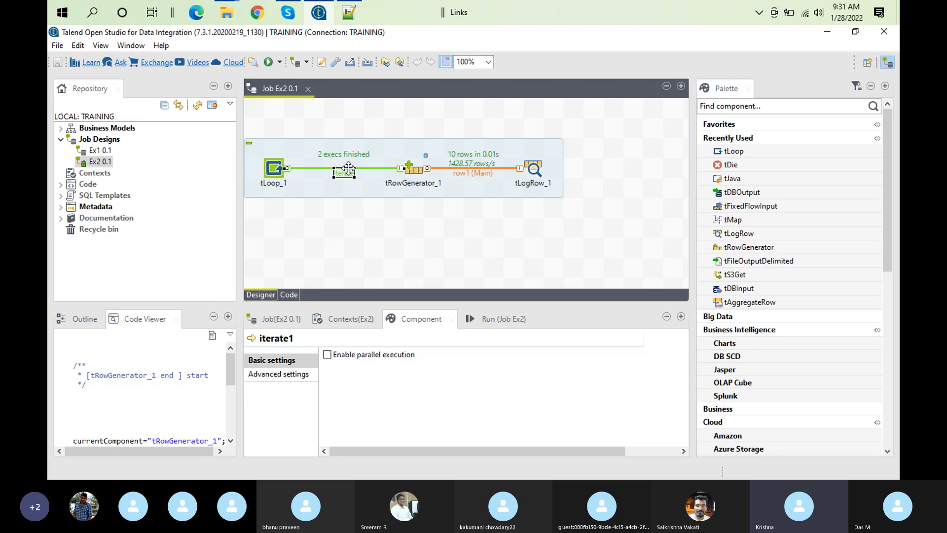
key("Delete")
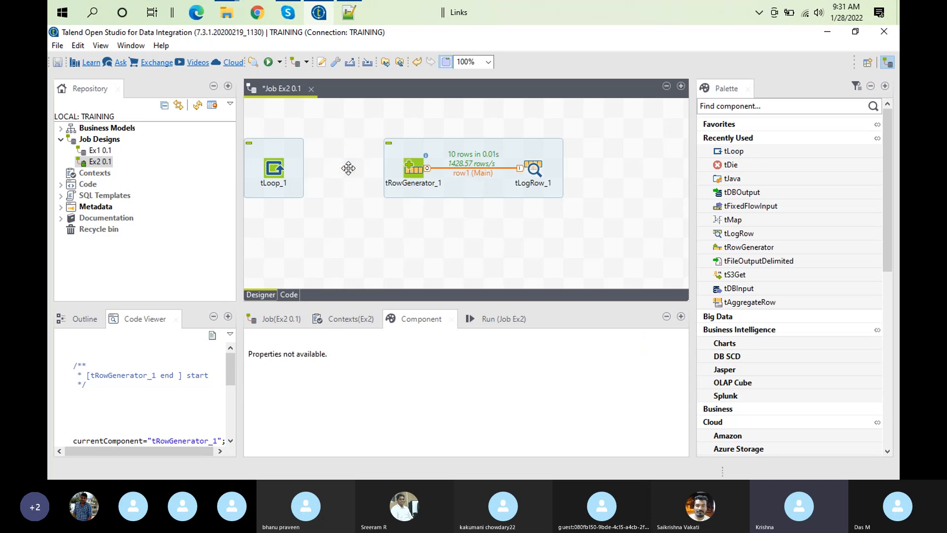
Set the number of rows generated by tRowGenerator to 20 and open the run view of job Ex2
double_click(409, 168)
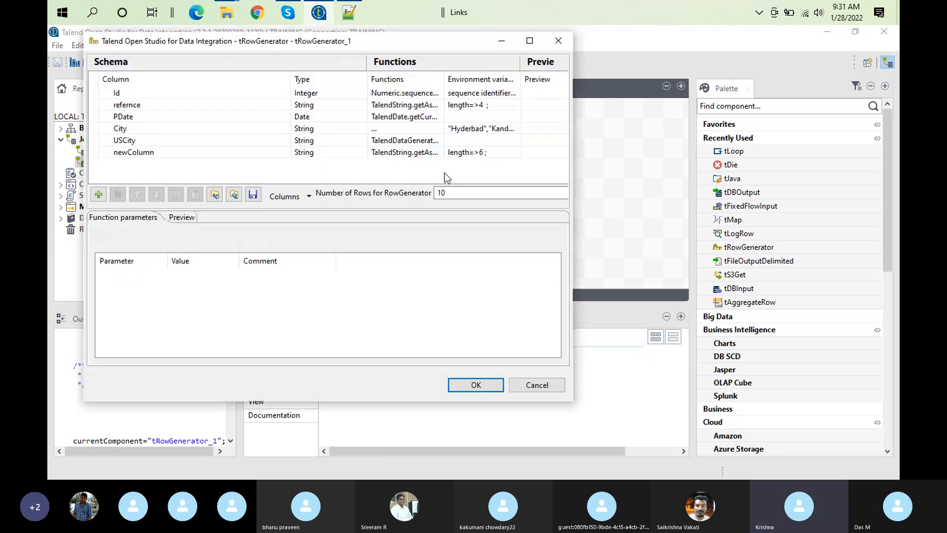
left_click(457, 192)
type("020")
left_click(471, 388)
left_click(499, 323)
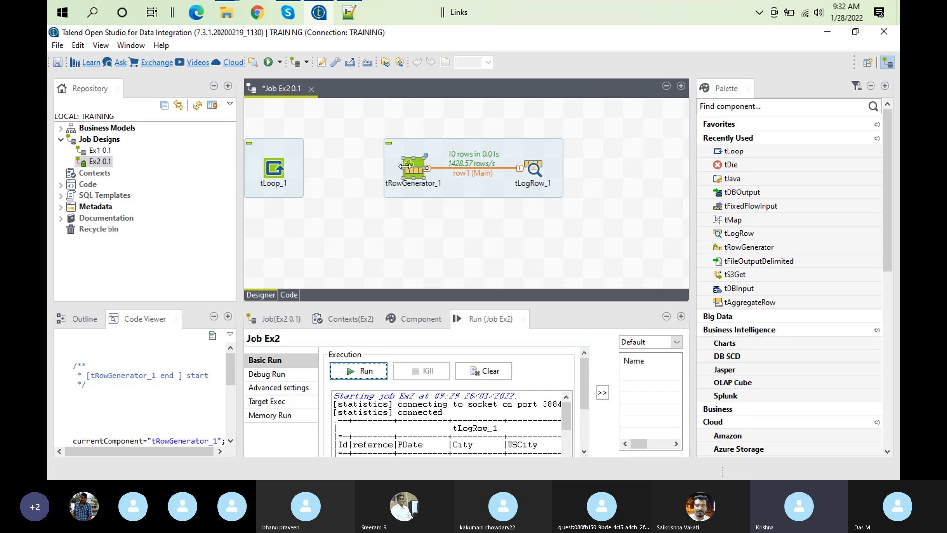
Add a second tLogRow component to the Ex2 design below tRowGenerator
right_click(417, 168)
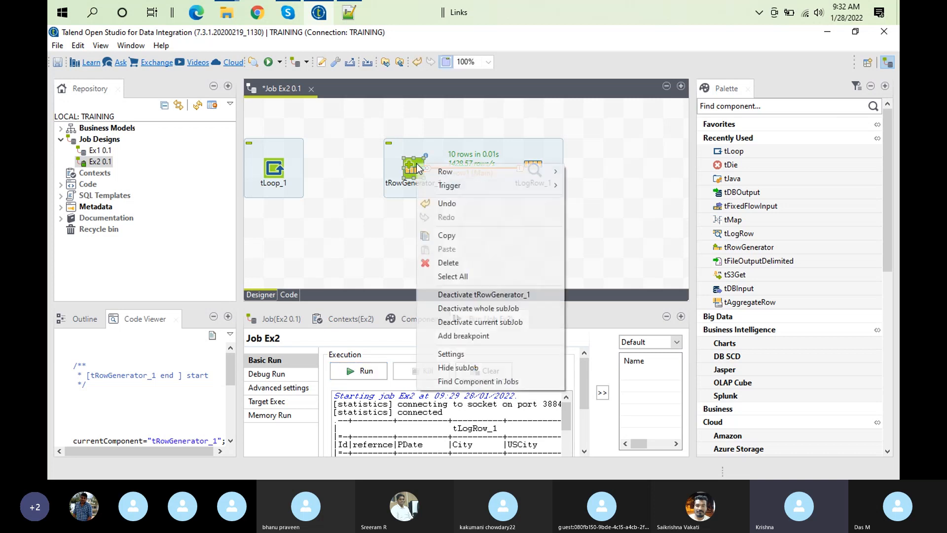
mouse_move(475, 174)
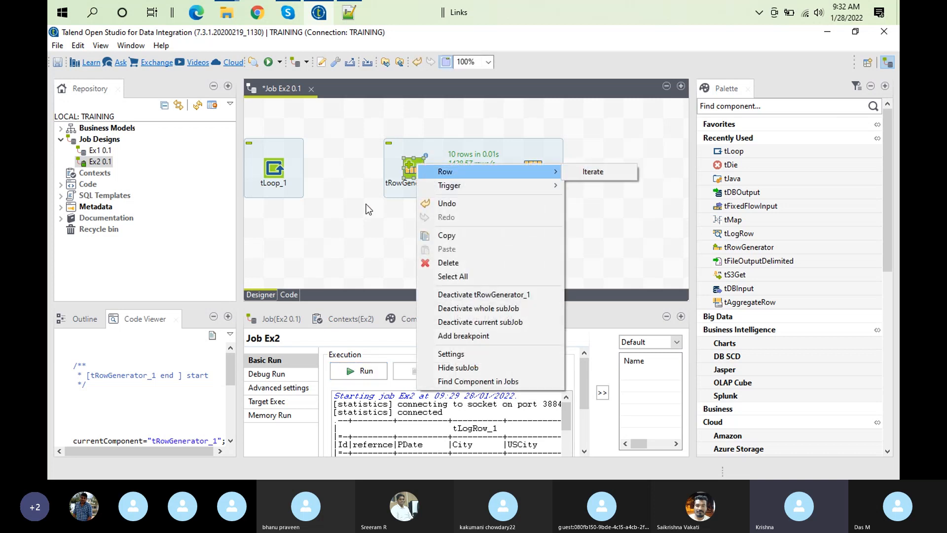
left_click(384, 208)
type("tLogRow")
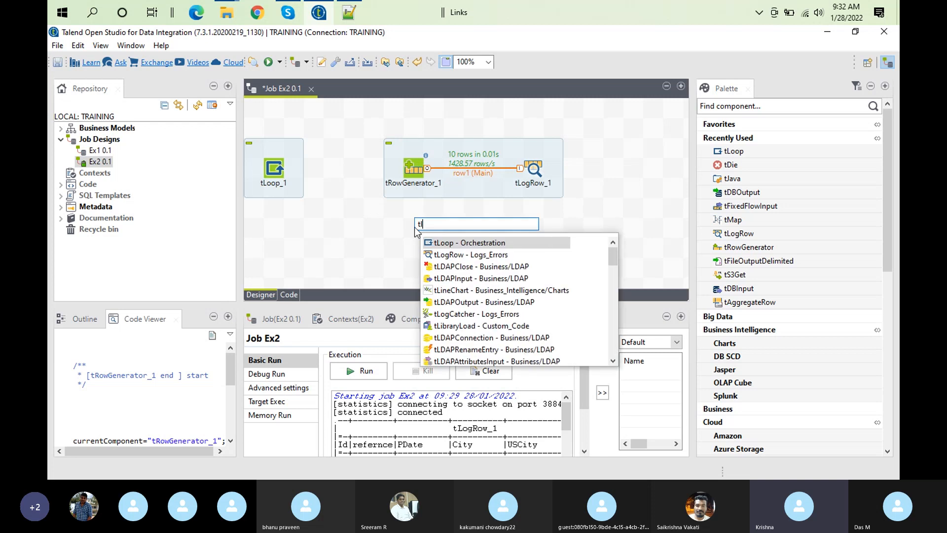
key("Return")
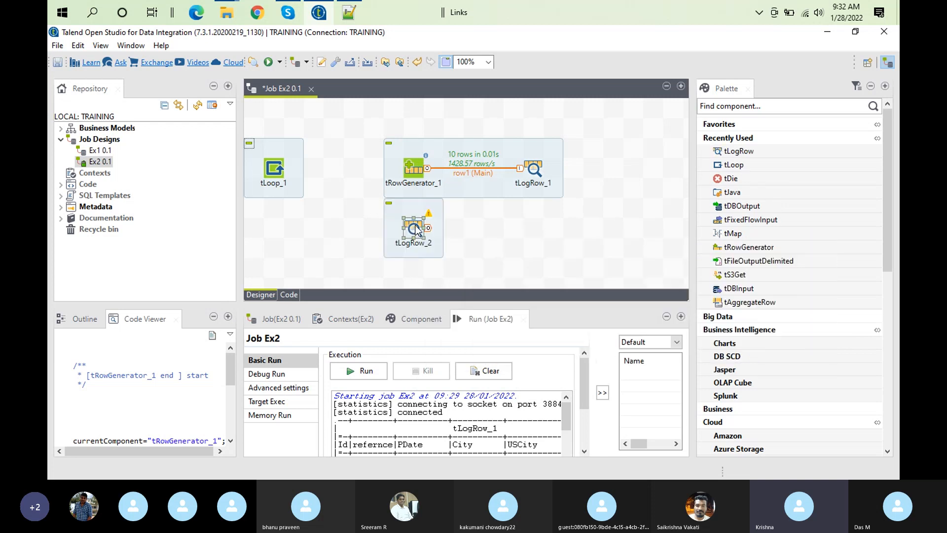
Try to connect tRowGenerator to the second tLogRow with an Iterate row
right_click(422, 164)
mouse_move(549, 171)
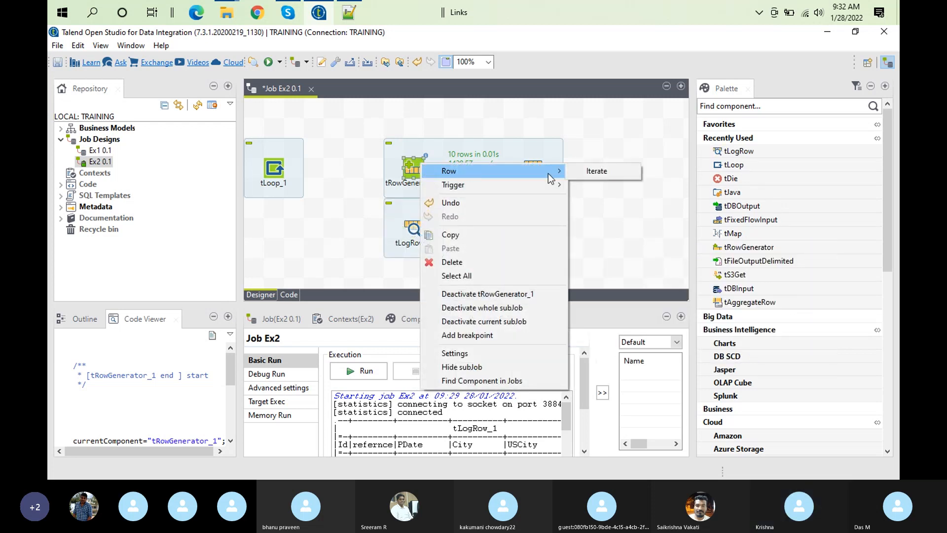
left_click(621, 173)
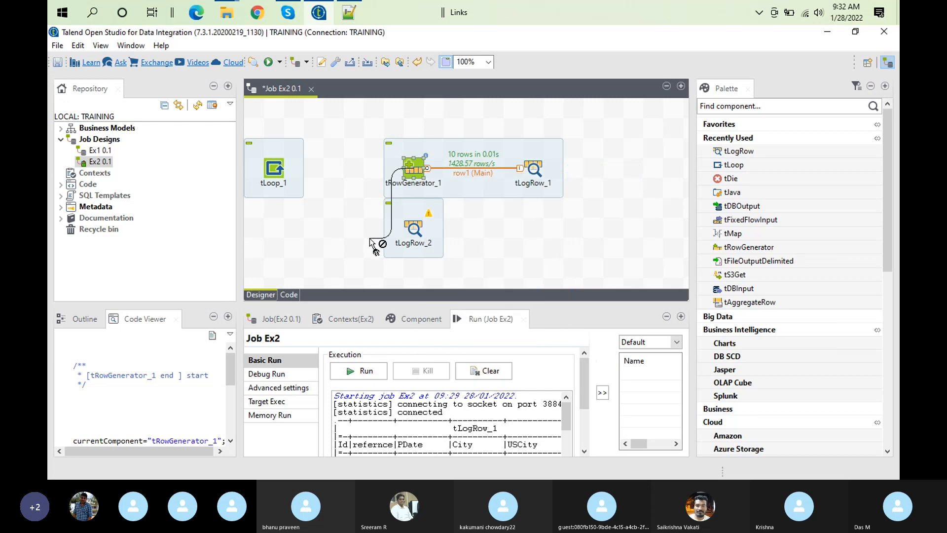
left_click(419, 236)
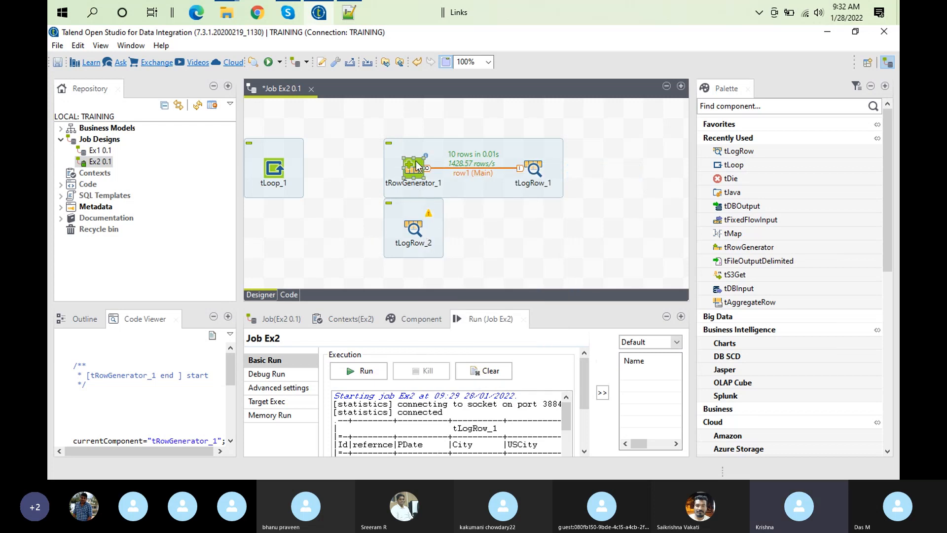
right_click(417, 165)
mouse_move(457, 169)
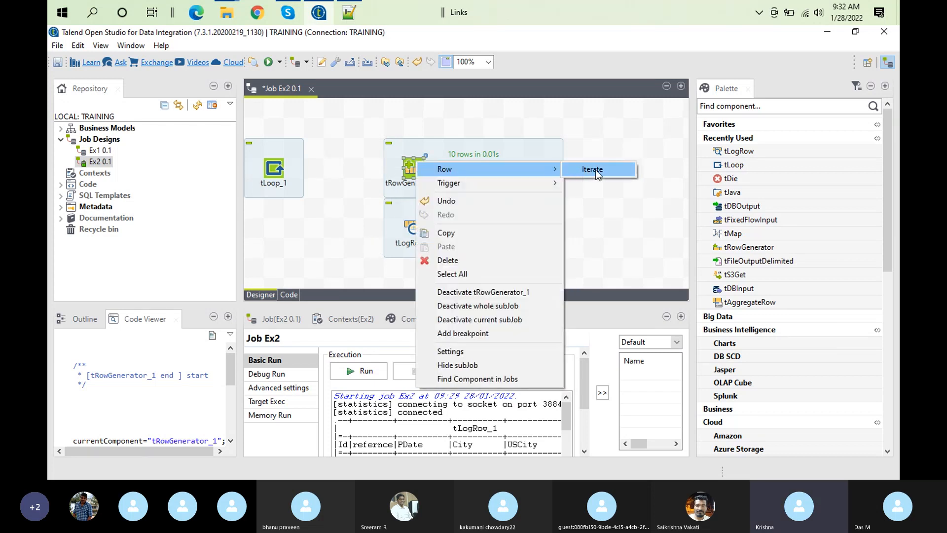
left_click(599, 169)
left_click(418, 226)
right_click(410, 171)
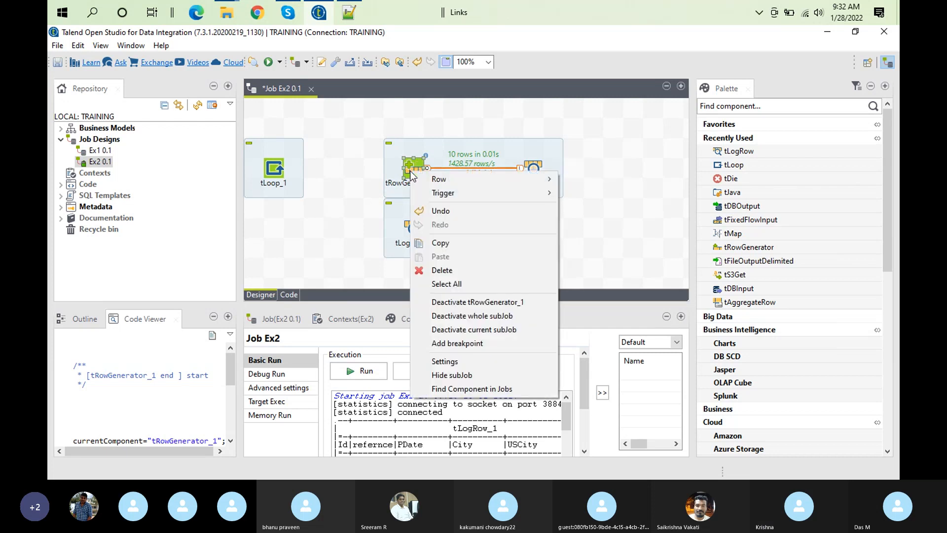
mouse_move(456, 176)
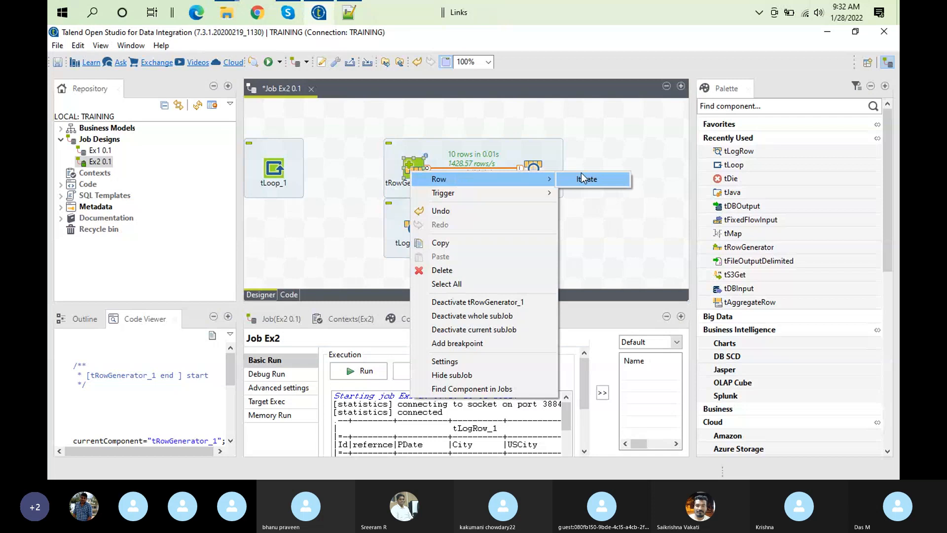
left_click(607, 179)
left_click(422, 226)
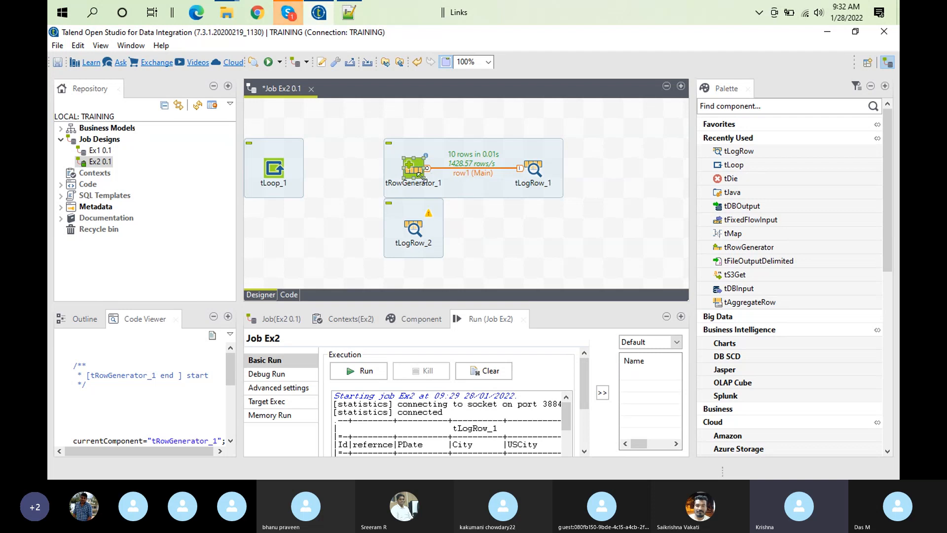
Check the ongoing group call in Skype and return to Talend Open Studio
left_click(286, 11)
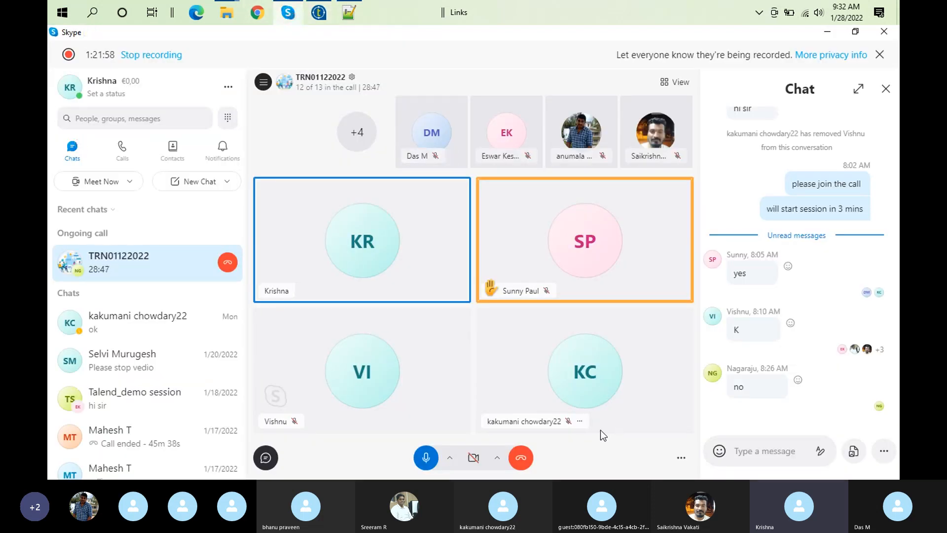
left_click(318, 14)
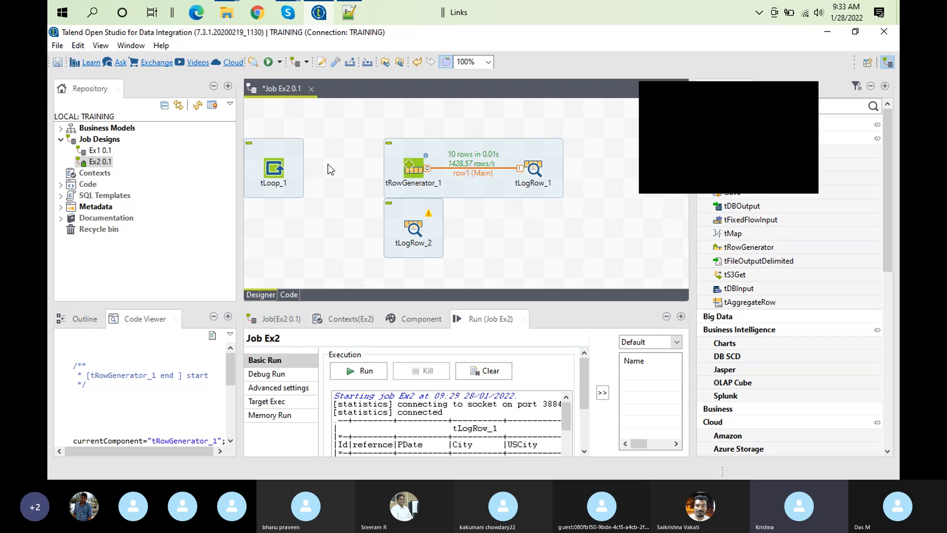
Delete the unconnected second tLogRow from the Ex2 design and close the floating call overlay
left_click(412, 233)
key("Delete")
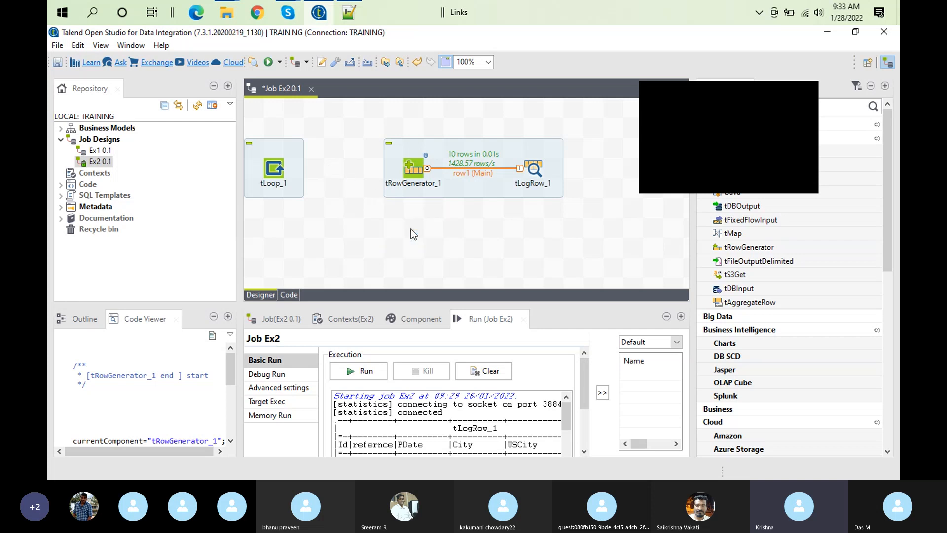
left_click(807, 90)
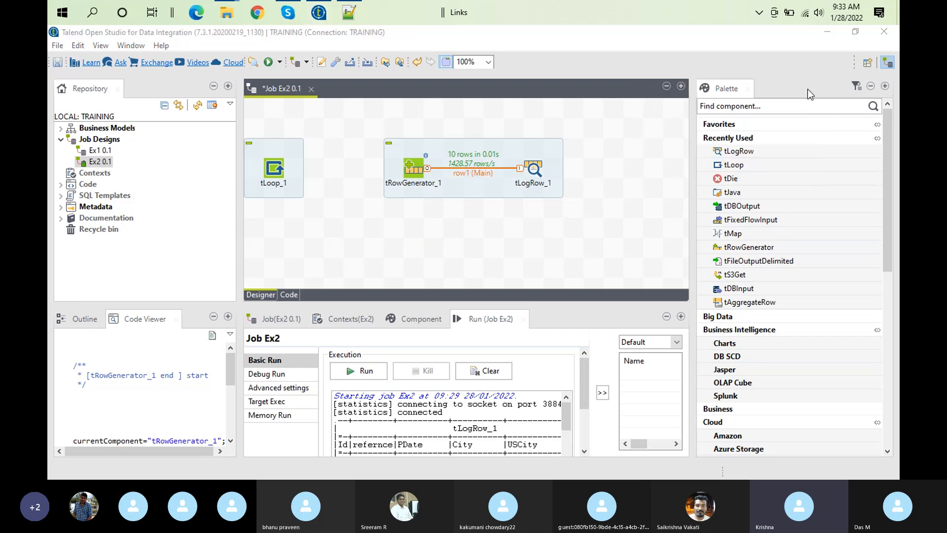
Add a tJava component to the Ex2 design below tRowGenerator
right_click(416, 168)
mouse_move(472, 173)
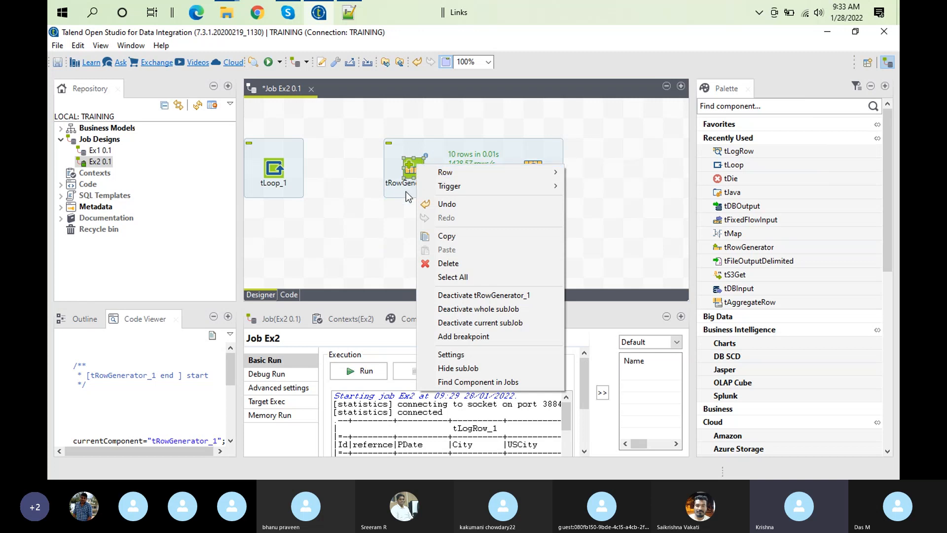
left_click(406, 217)
type("tjava")
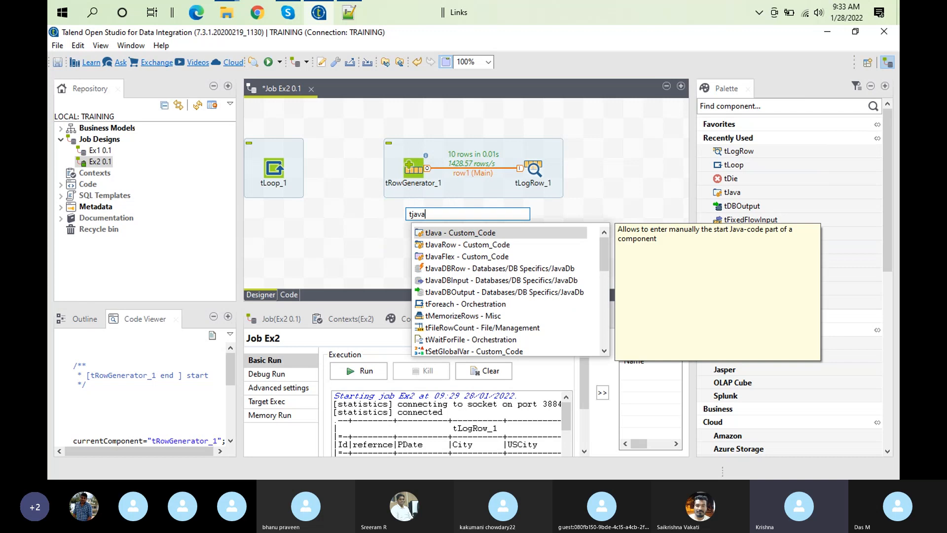
key("Return")
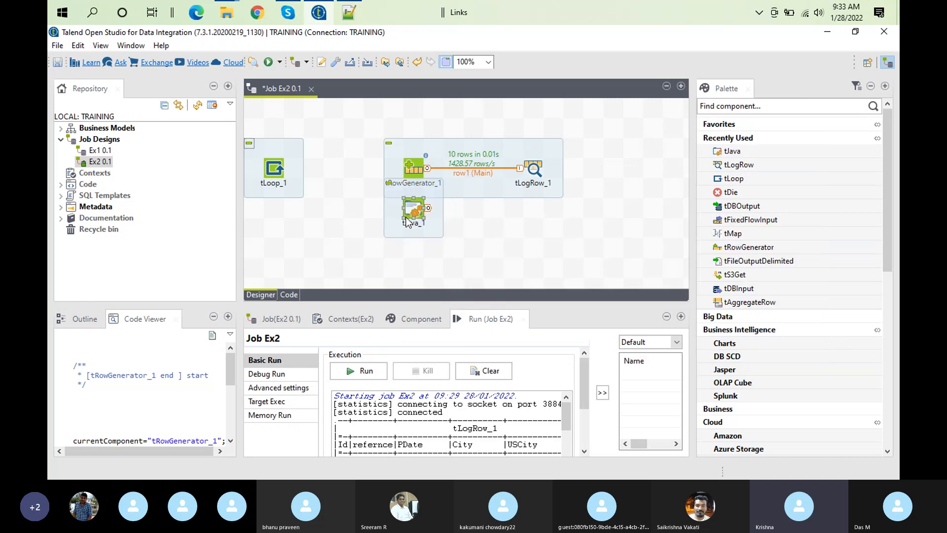
Connect tRowGenerator to tJava with an Iterate row
right_click(410, 169)
mouse_move(468, 178)
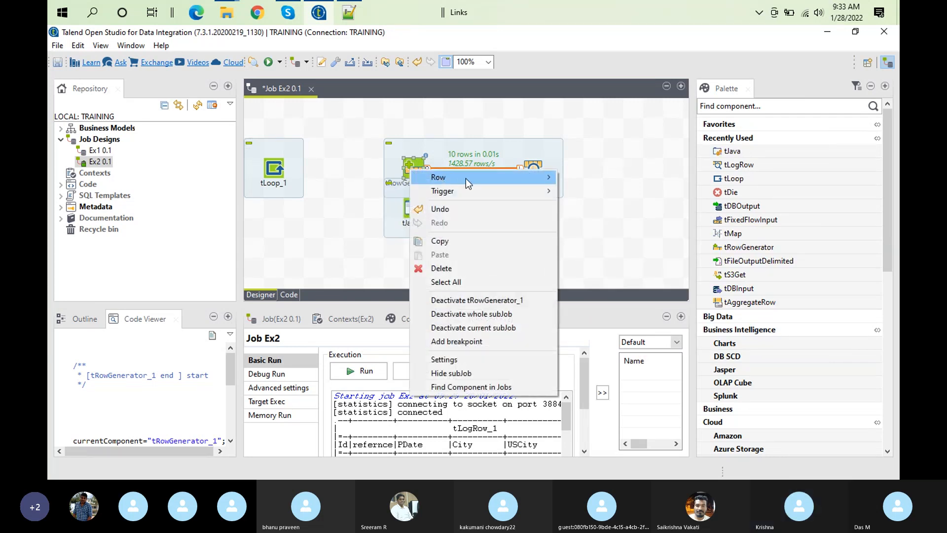
left_click(586, 177)
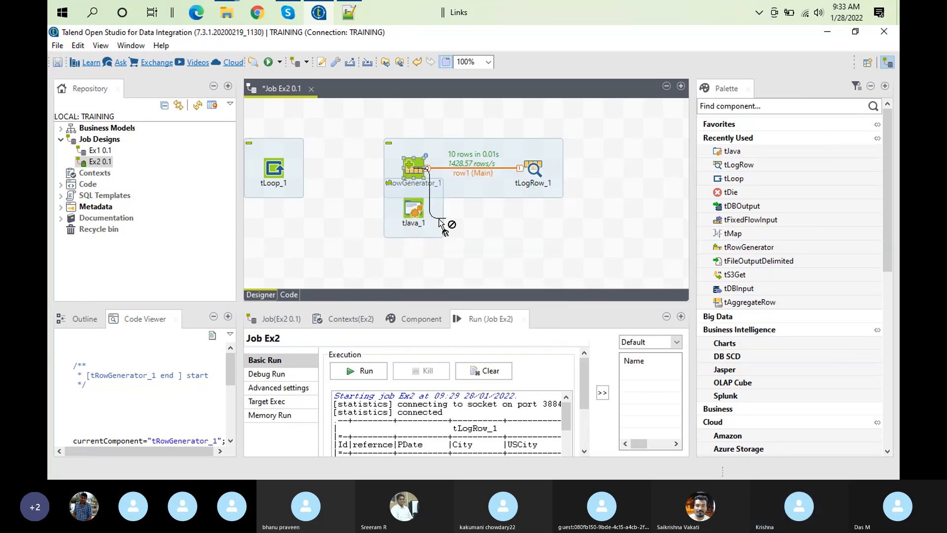
left_click(415, 217)
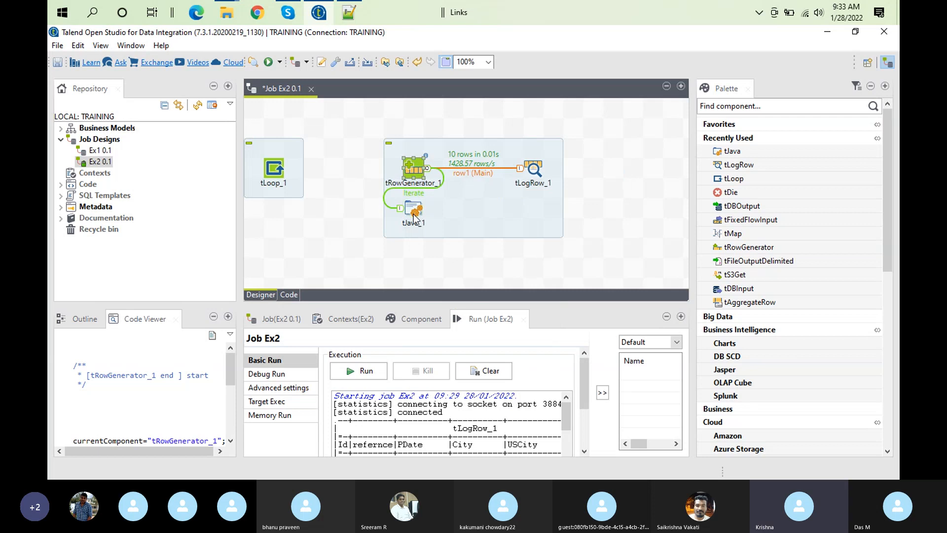
Replace the default code in tJava's basic settings with System.out.println("Hello");
double_click(414, 213)
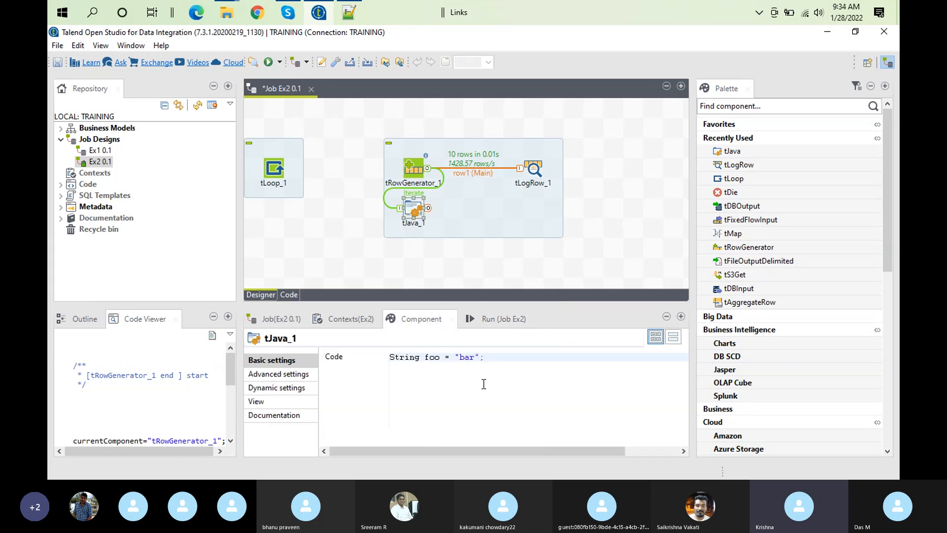
left_click(486, 356)
key("ctrl+a")
key("BackSpace")
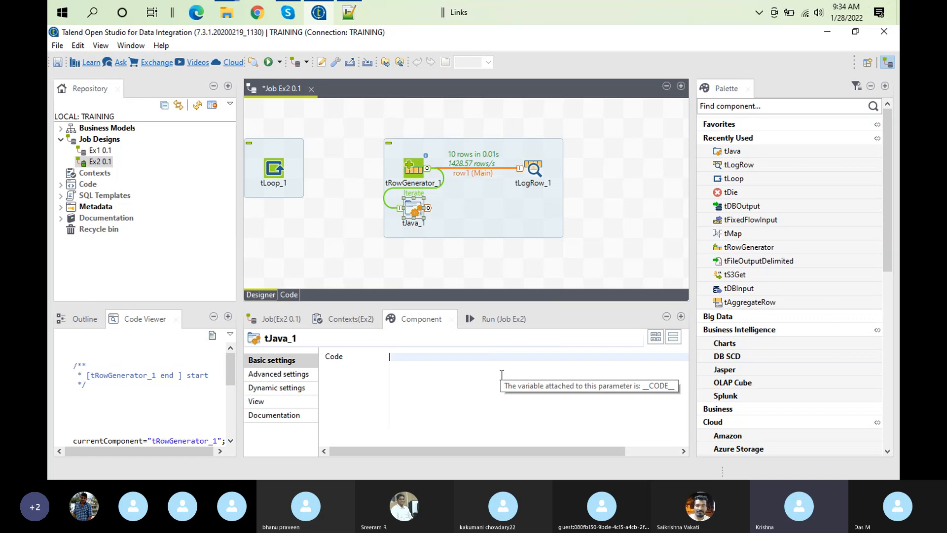
type("S")
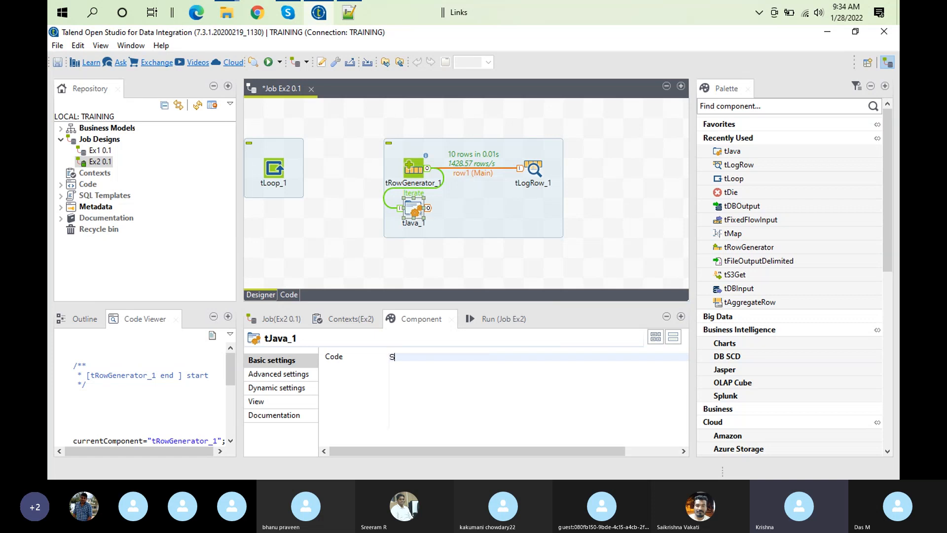
type("ystem.ou")
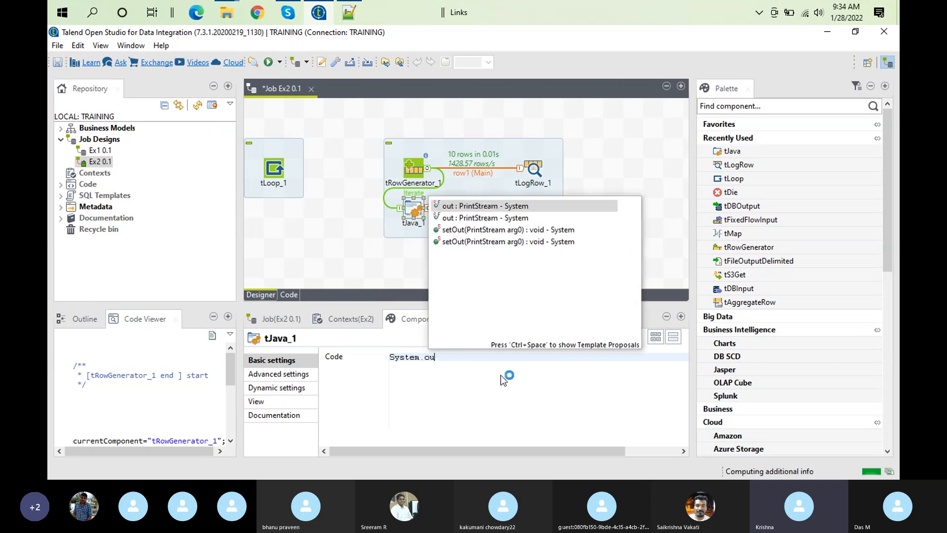
type("t.")
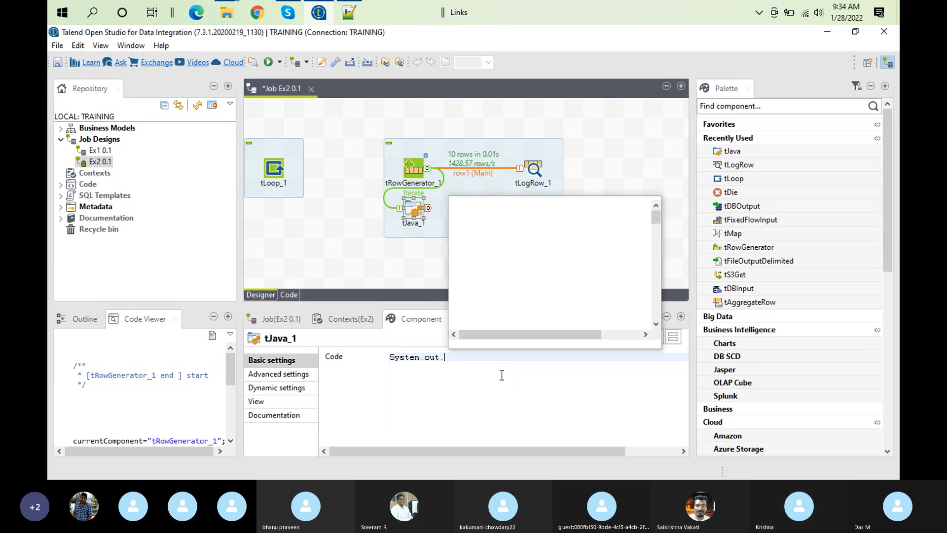
type("printl")
type("n")
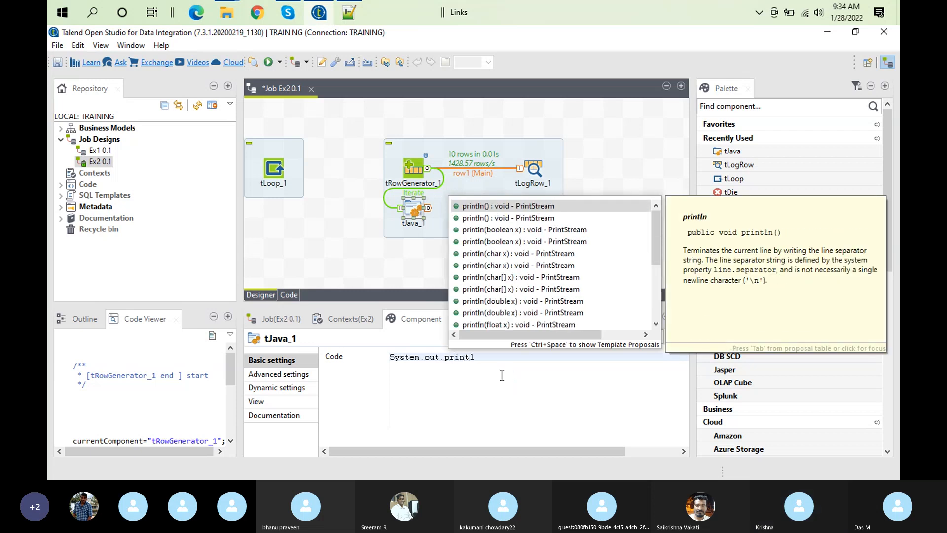
type("(\"Hello")
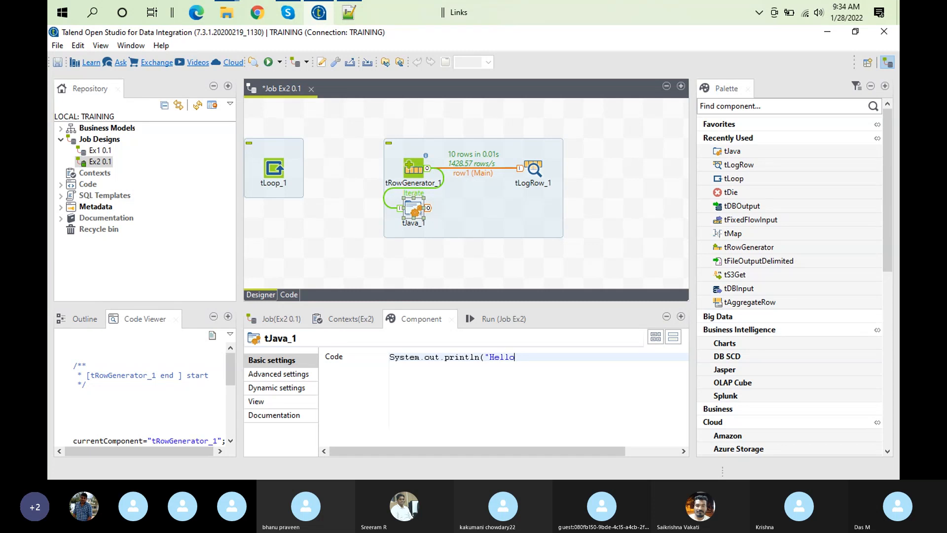
type("\");")
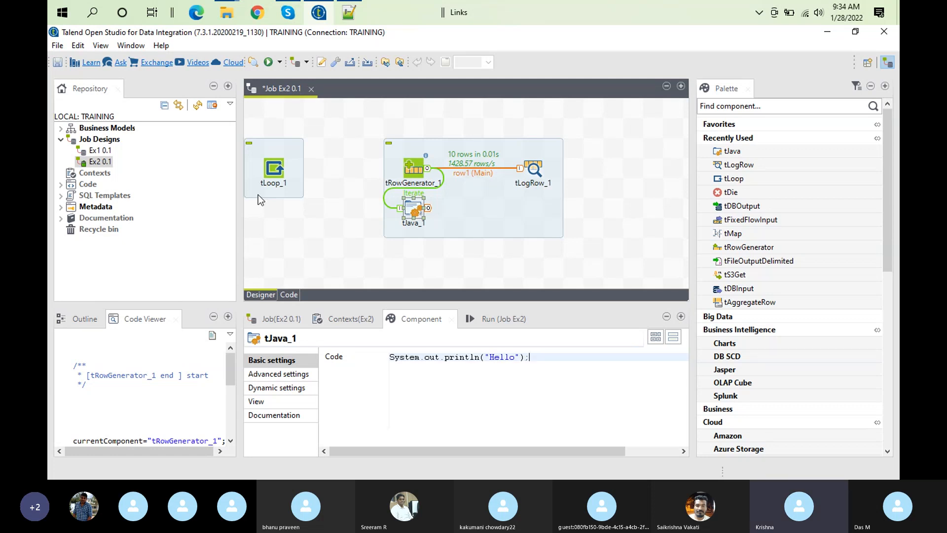
Deactivate the tLoop component in the Ex2 design
left_click(274, 175)
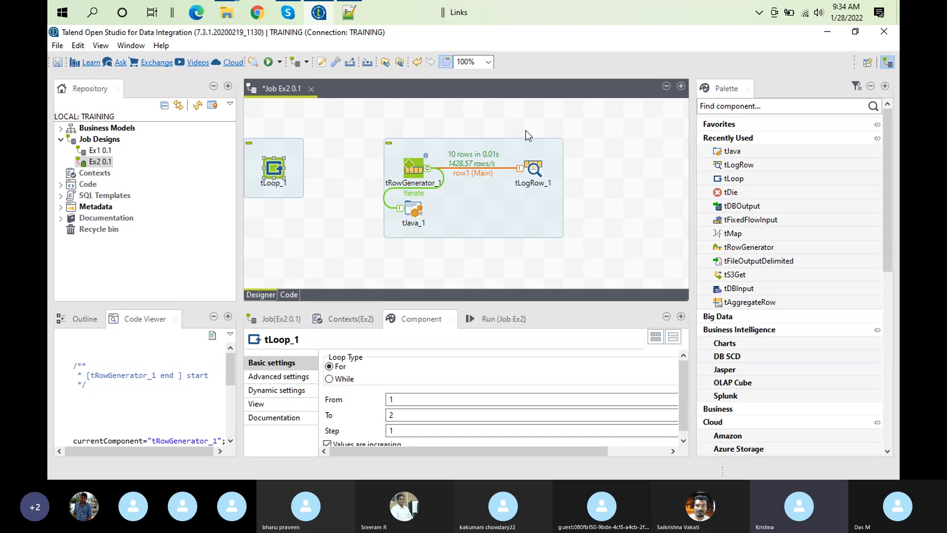
right_click(273, 173)
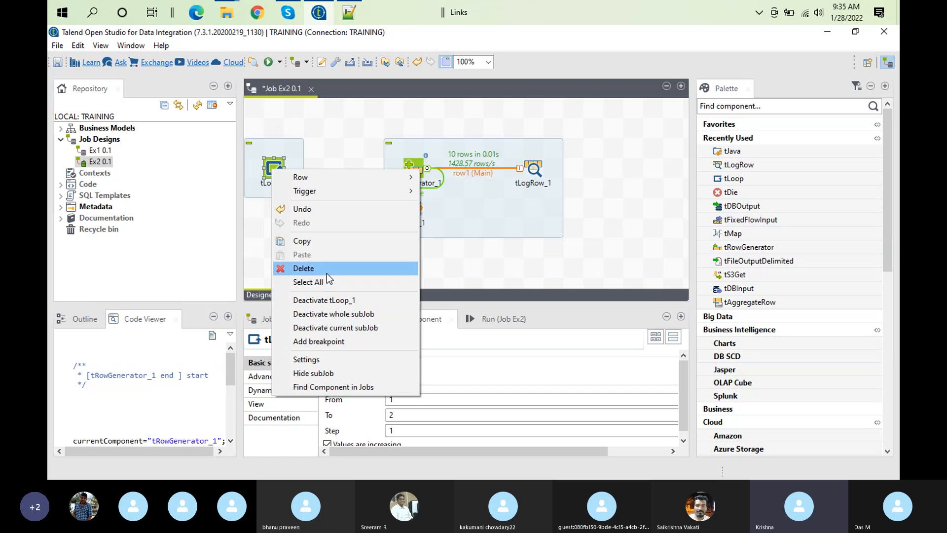
left_click(325, 126)
left_click_drag(326, 127, 273, 170)
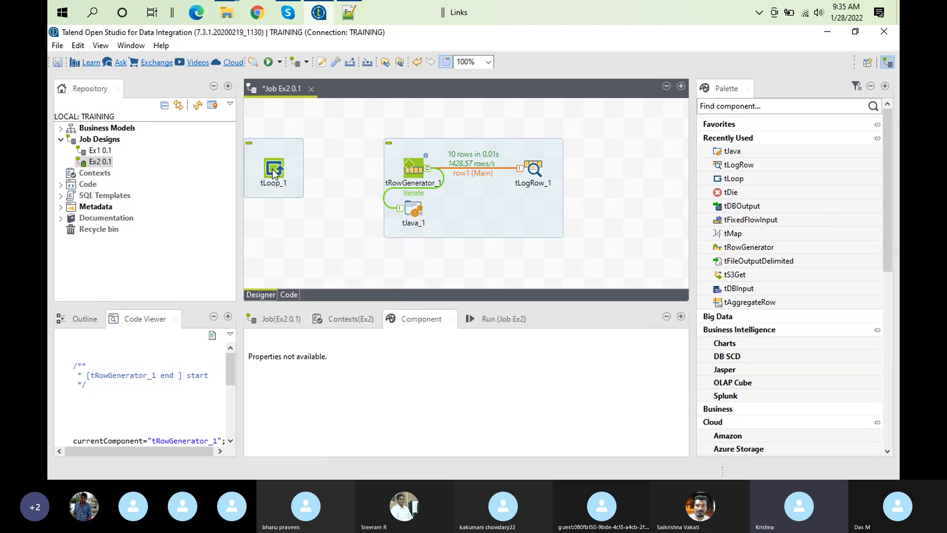
left_click(274, 172)
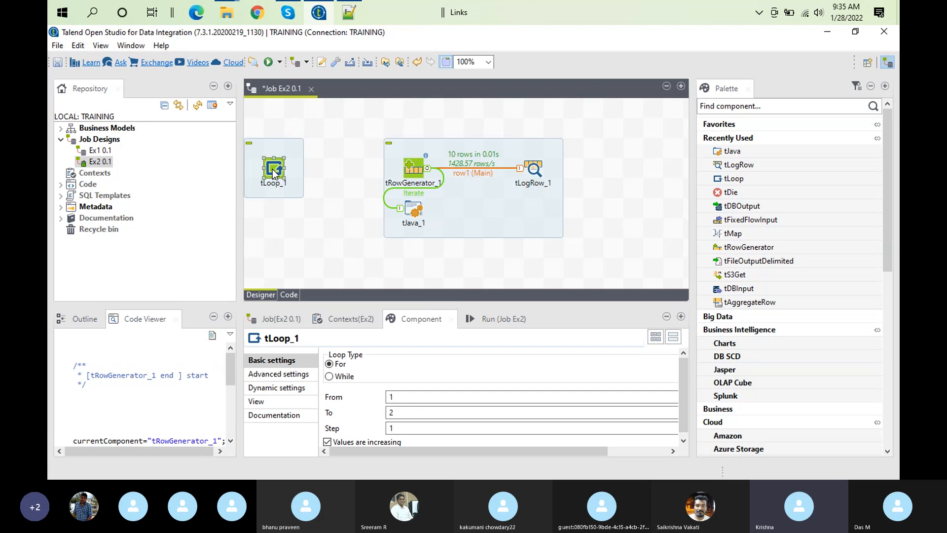
right_click(273, 172)
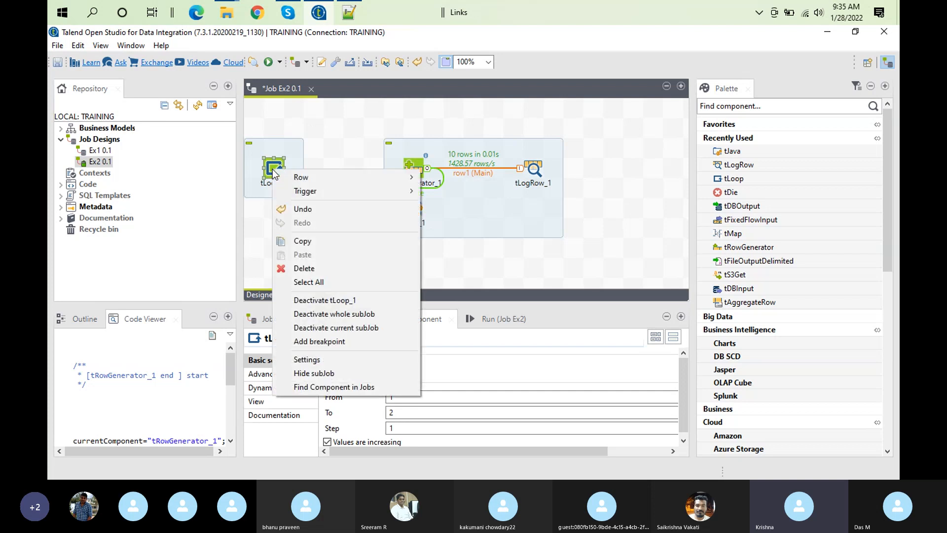
left_click(345, 301)
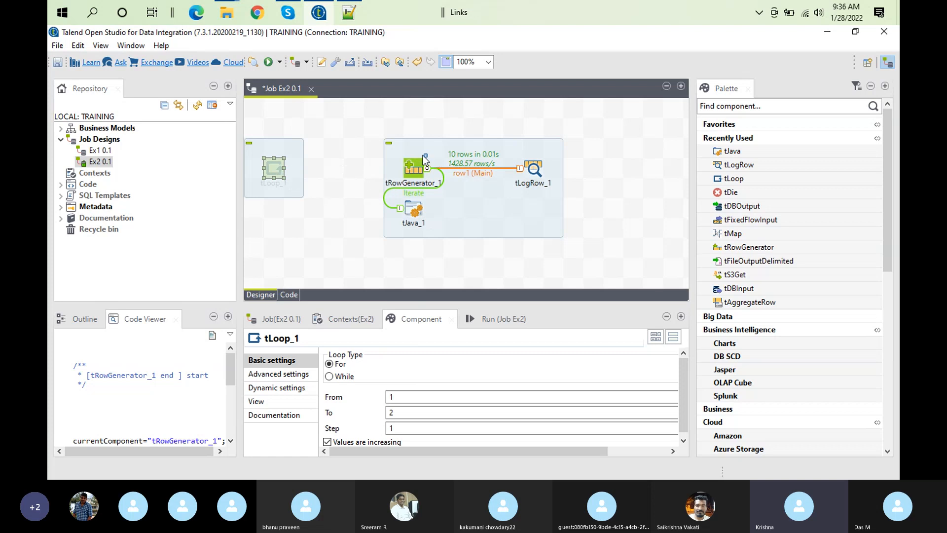
Move the tJava component lower and toward tLogRow, beneath the row linking tRowGenerator and tLogRow
left_click(416, 208)
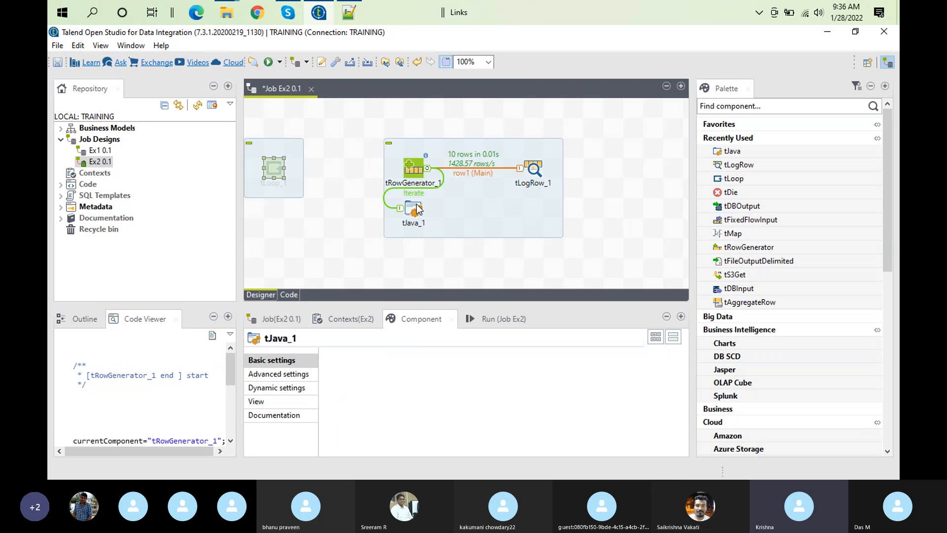
left_click_drag(416, 208, 493, 228)
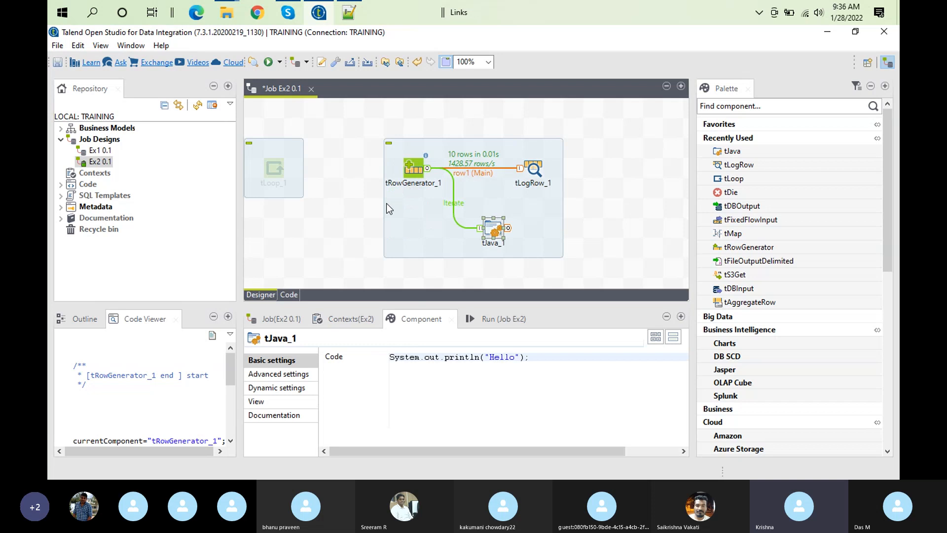
Check tRowGenerator's available connection options and delete its Iterate row to tJava
right_click(412, 170)
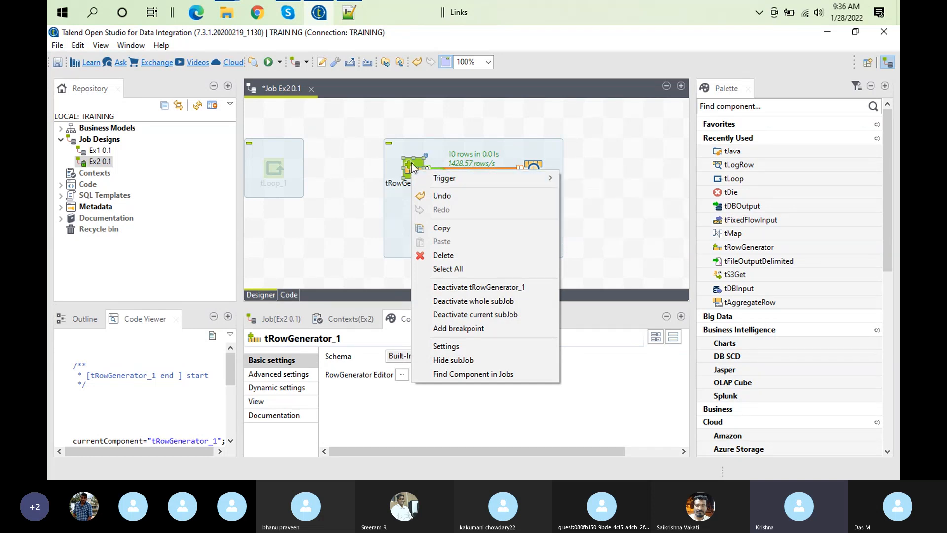
mouse_move(437, 182)
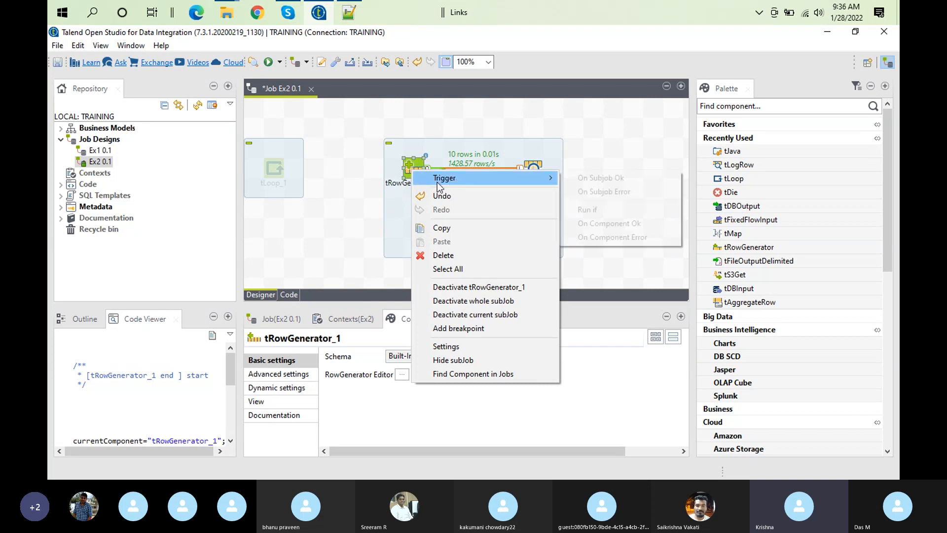
left_click(417, 165)
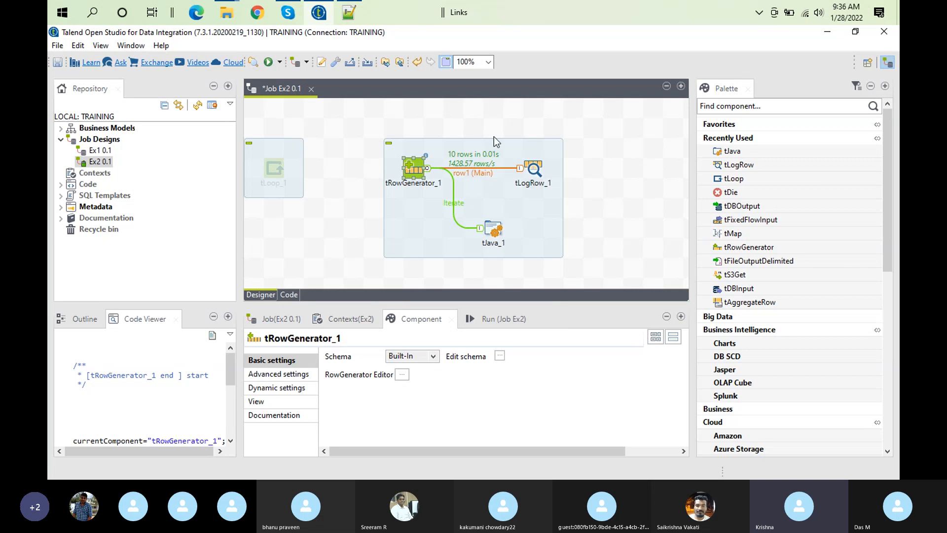
right_click(417, 165)
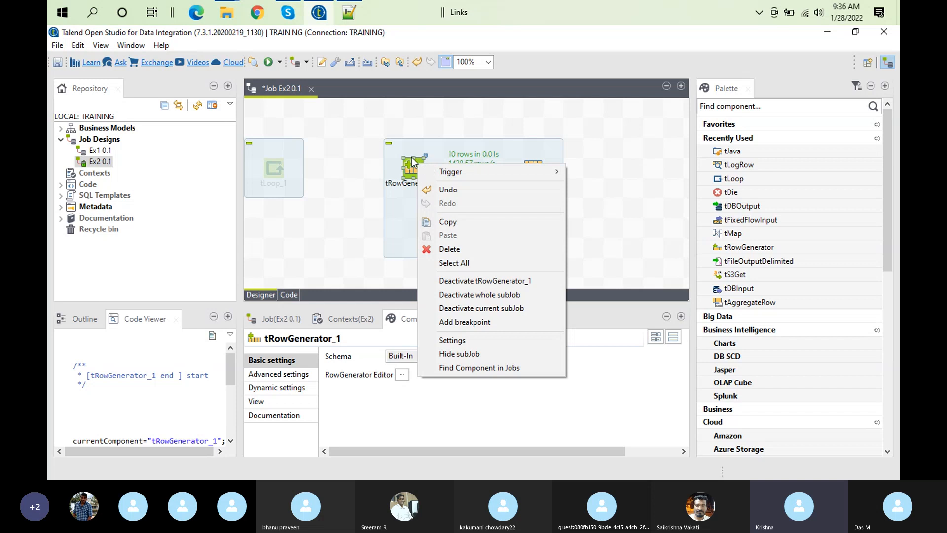
left_click(412, 158)
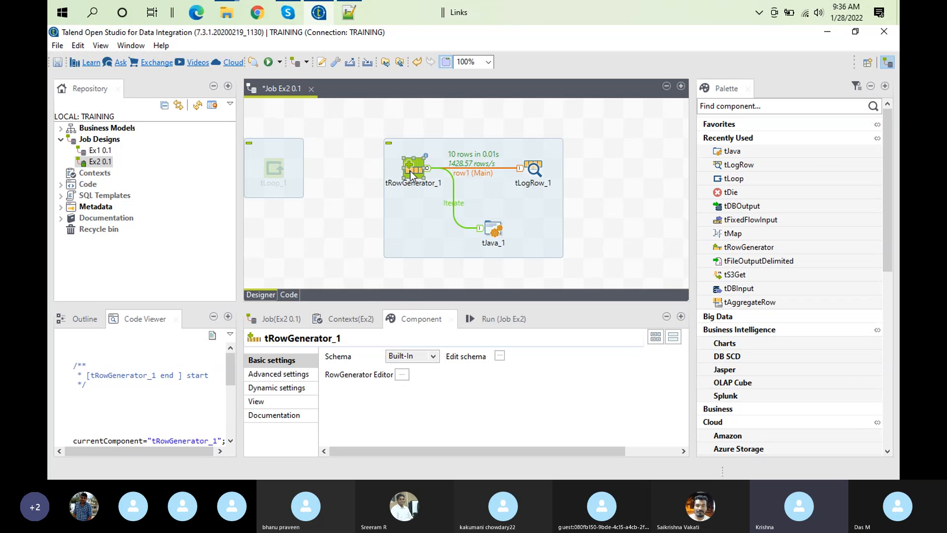
left_click(454, 202)
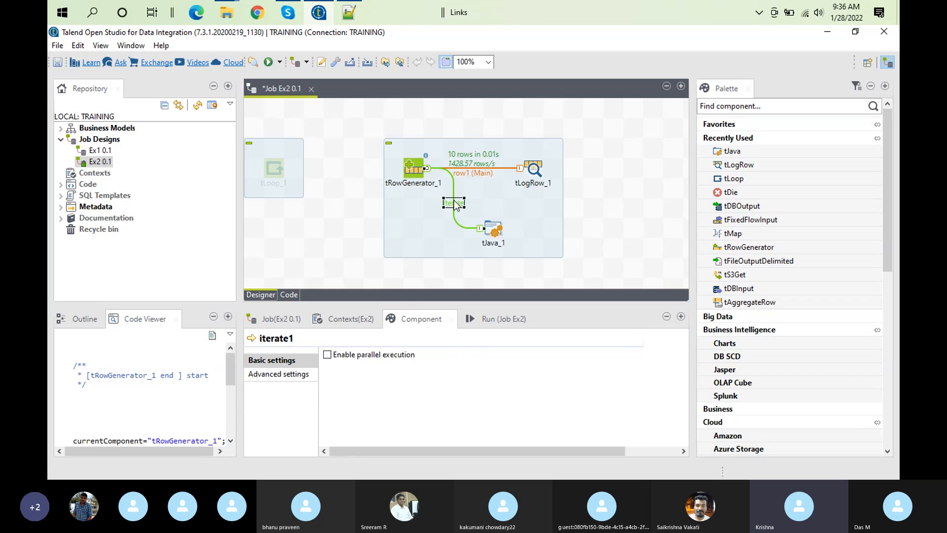
key("Delete")
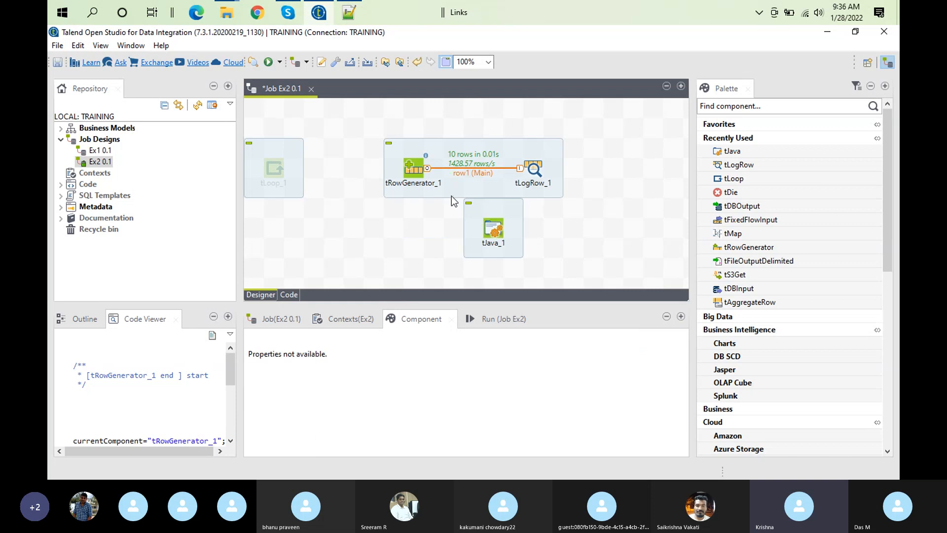
Reconnect tRowGenerator to tJava with an Iterate row
right_click(416, 169)
mouse_move(450, 178)
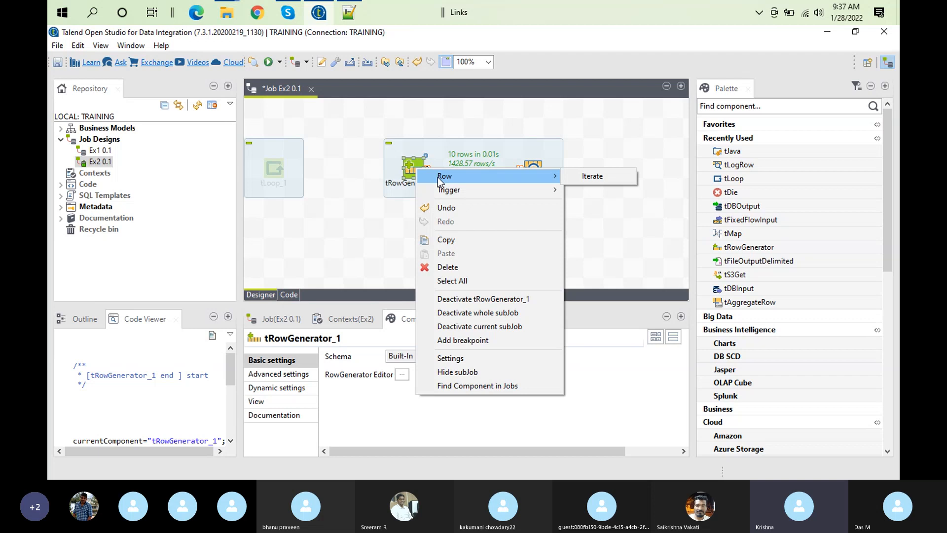
mouse_move(454, 186)
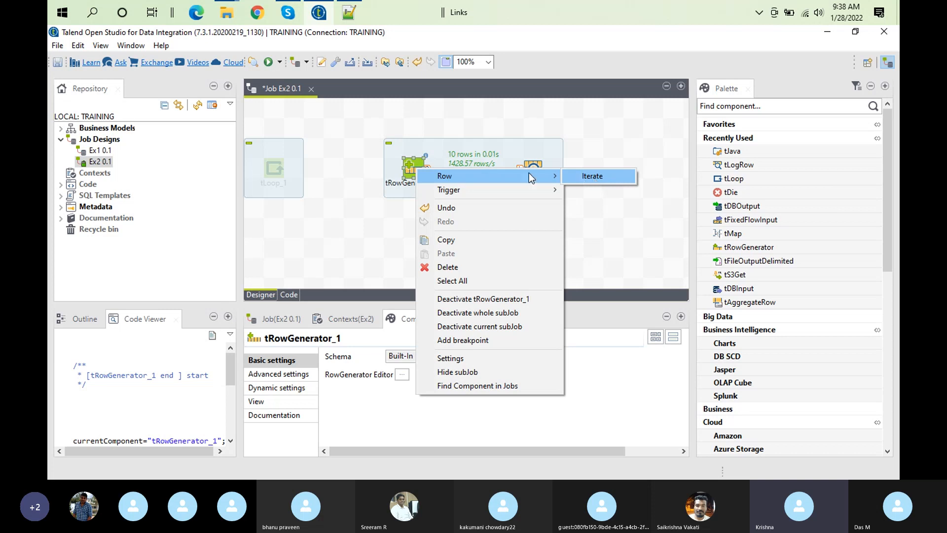
left_click(600, 180)
left_click(493, 230)
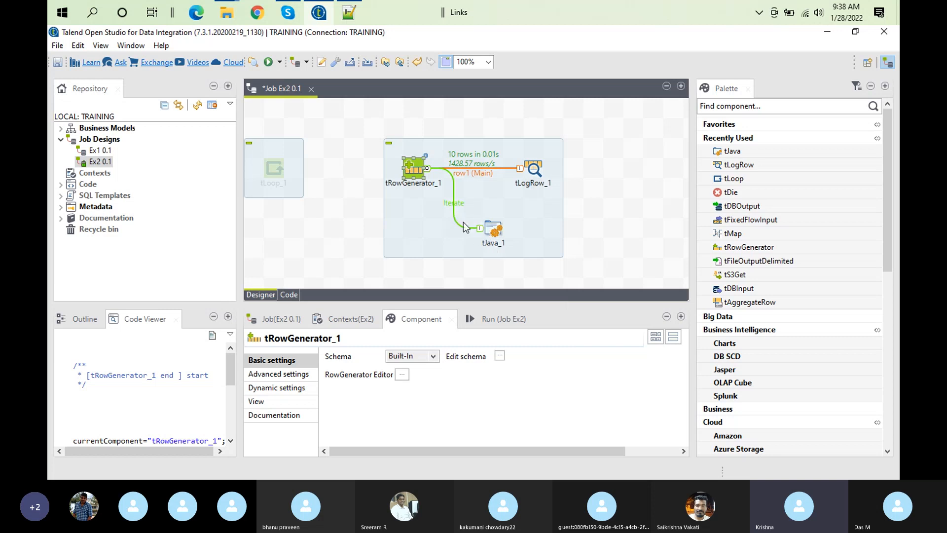
Review tJava's code, clear the old execution output and run job Ex2
left_click(491, 233)
left_click(491, 231)
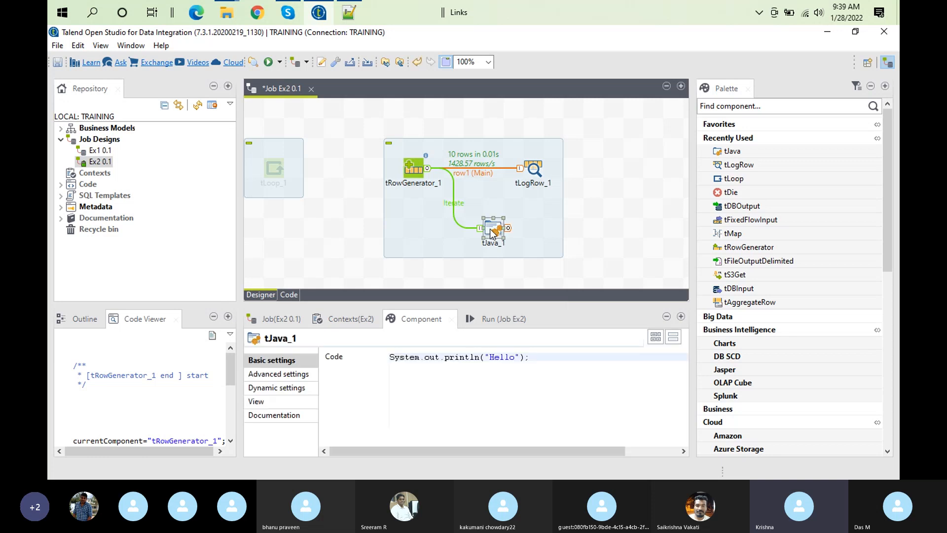
left_click(489, 316)
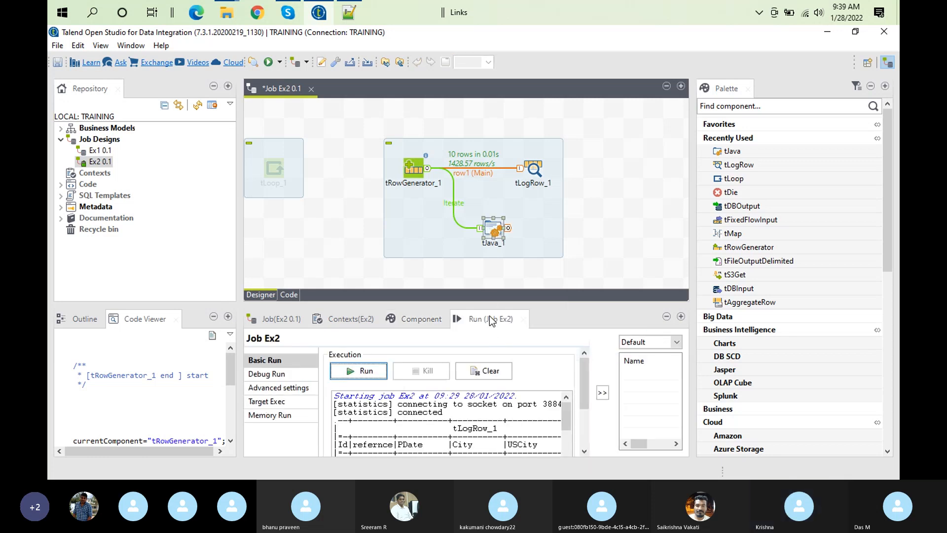
left_click(489, 375)
left_click(342, 371)
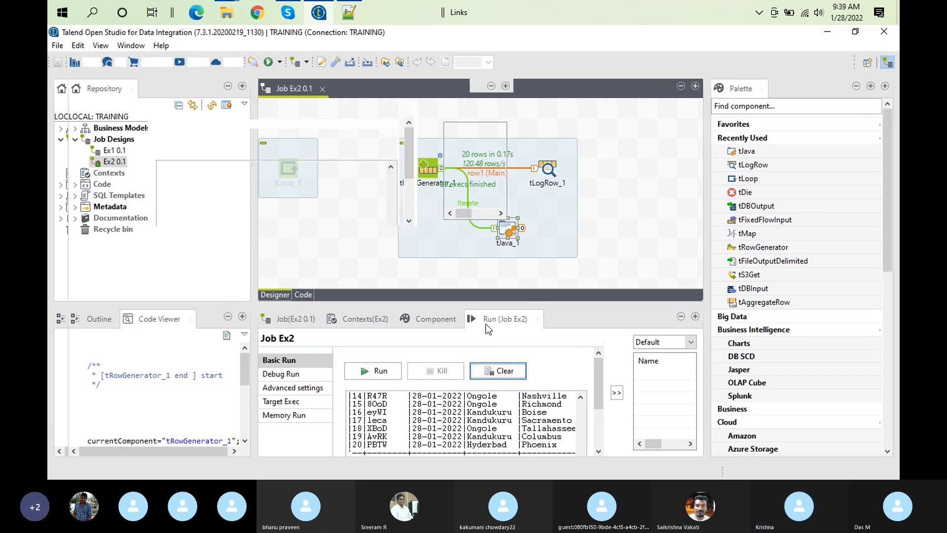
Maximize the run output and examine the Hello lines printed before the tLogRow table
double_click(486, 325)
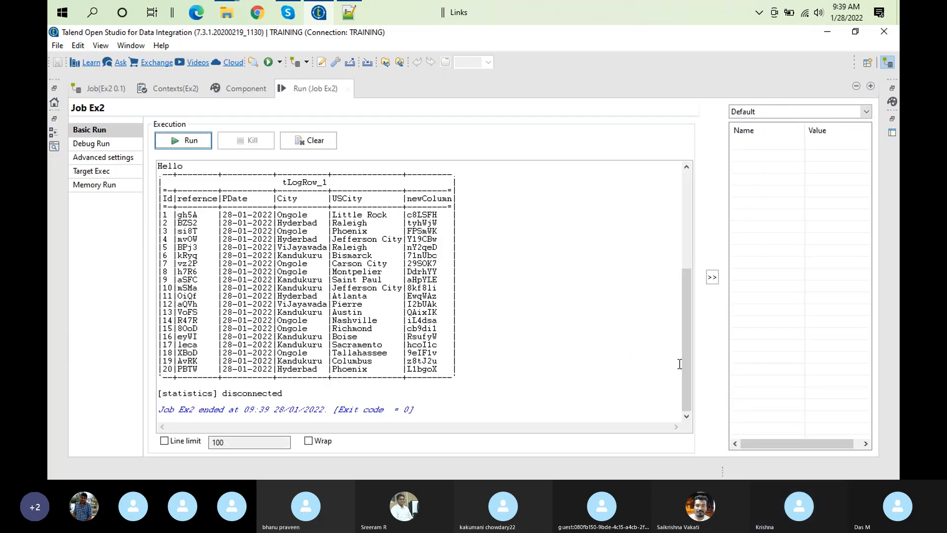
left_click_drag(688, 382, 689, 289)
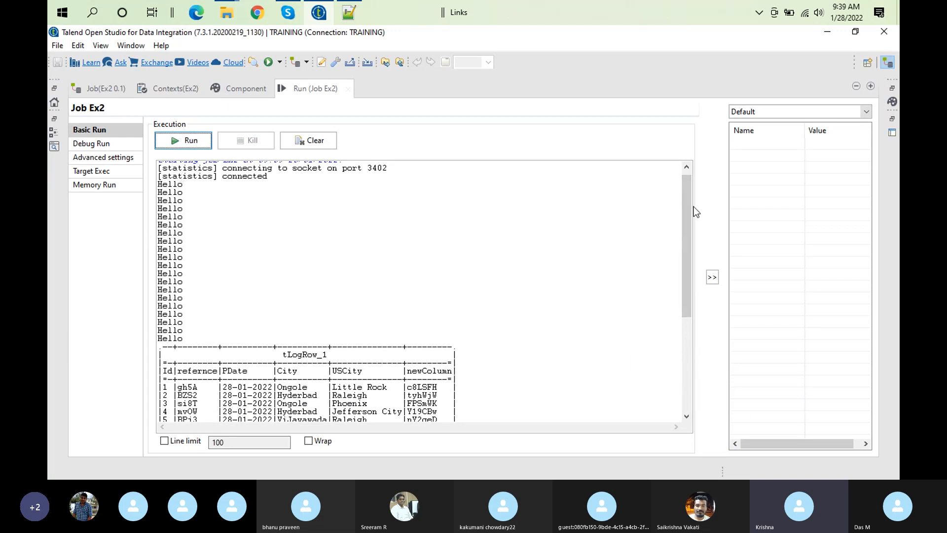
left_click_drag(687, 227, 684, 161)
left_click_drag(158, 184, 206, 184)
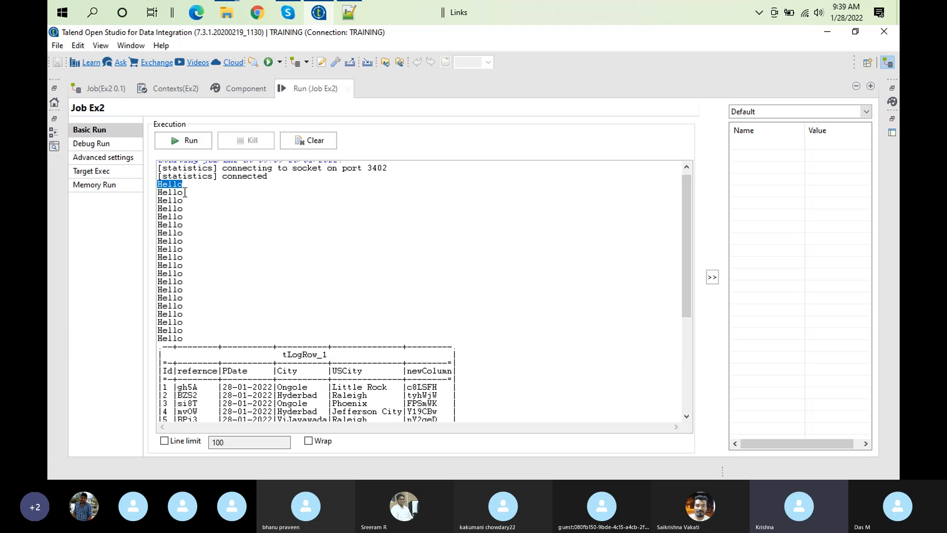
Clear the output, run job Ex2 again and restore the normal workspace layout
left_click(317, 142)
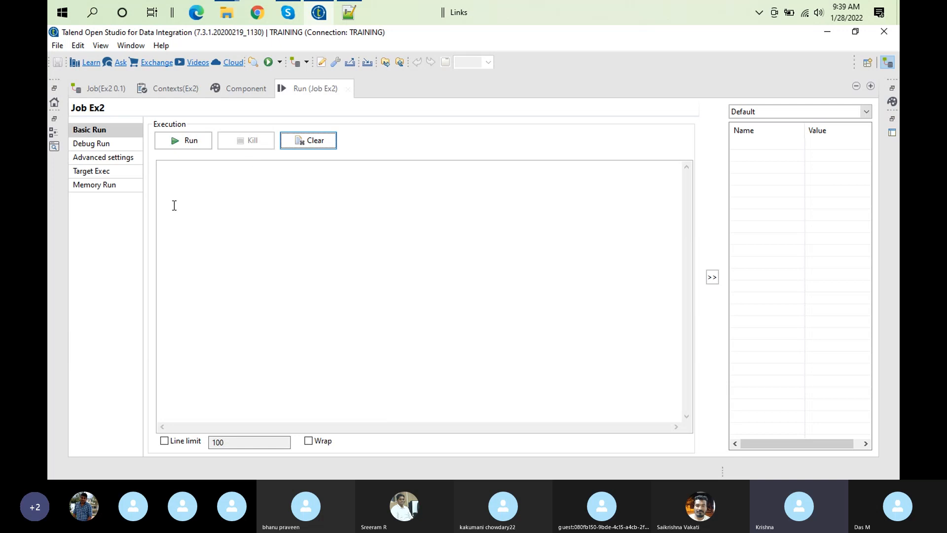
left_click(190, 146)
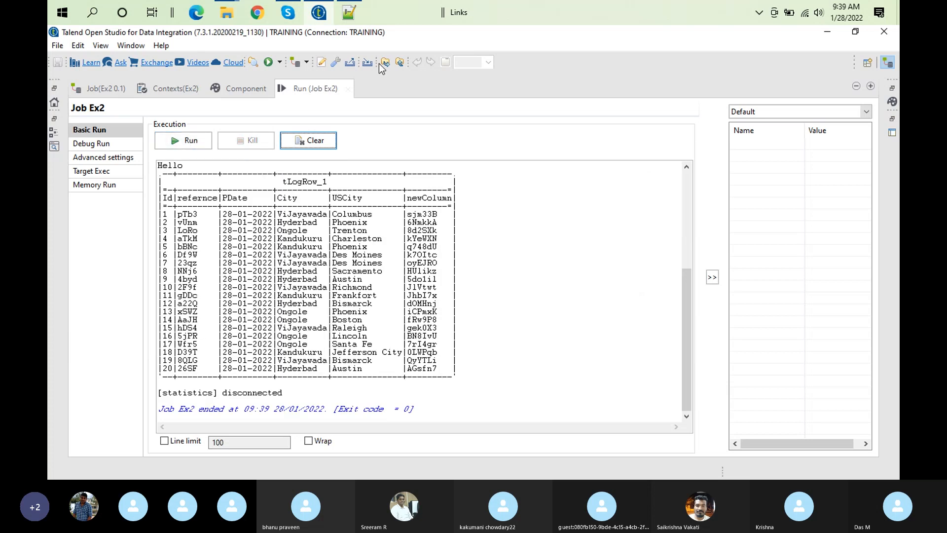
double_click(293, 85)
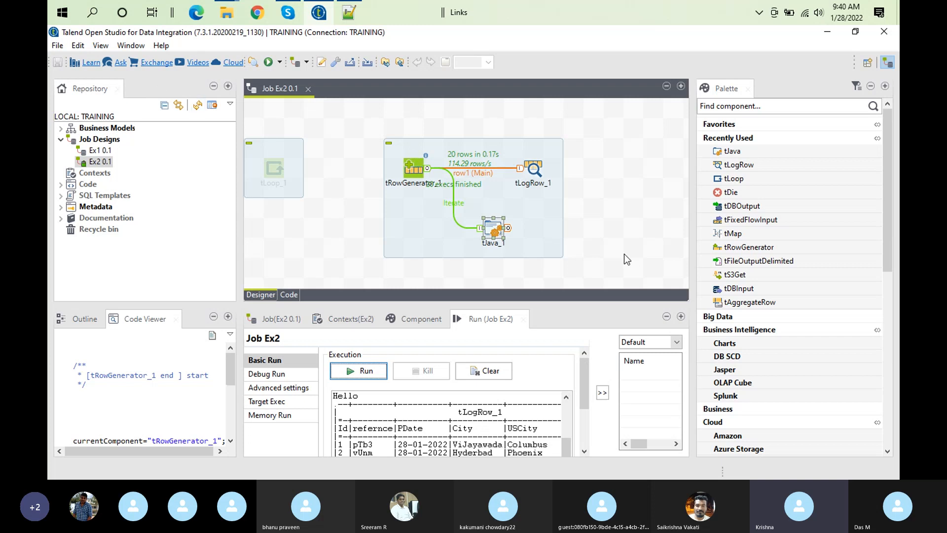
Insert tRowGenerator's Number of line (NB_LINE) variable into tJava's code, two lines below the Hello statement
left_click(83, 320)
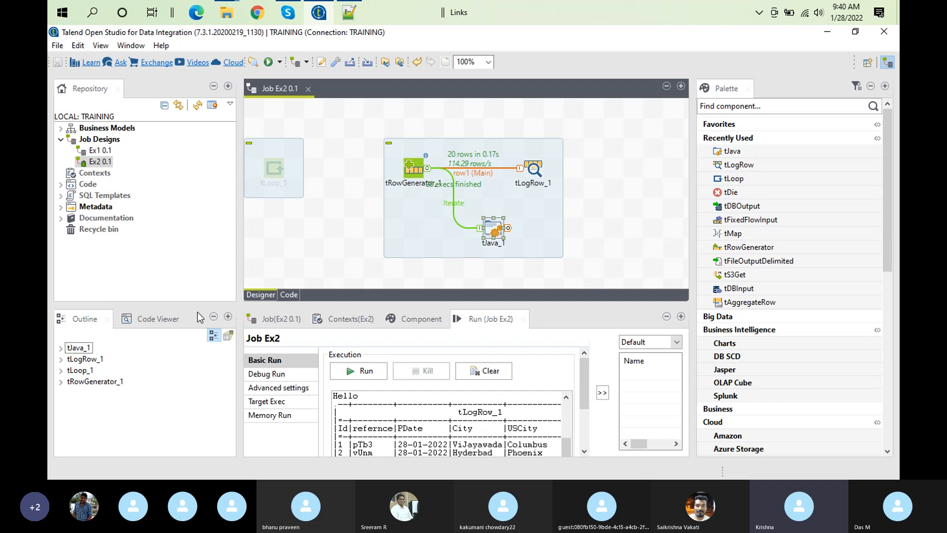
left_click(63, 382)
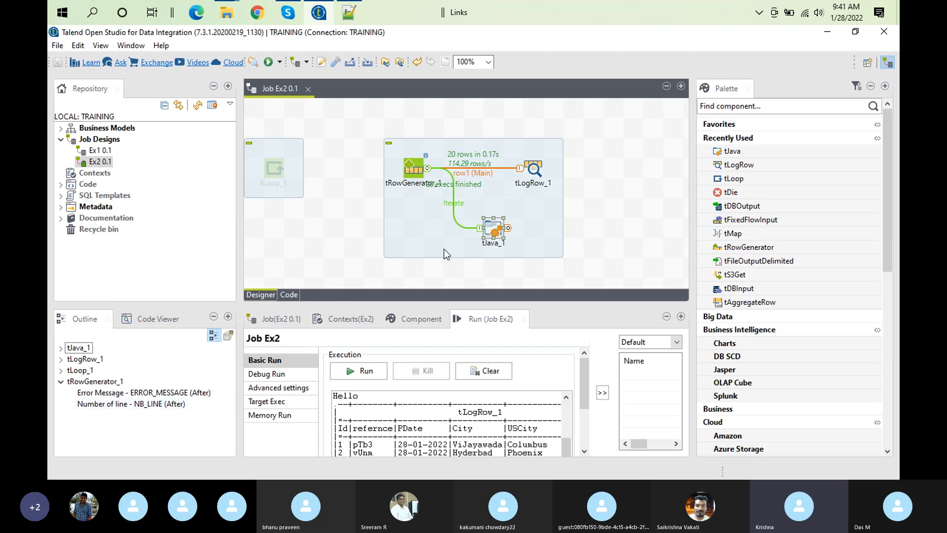
left_click(436, 318)
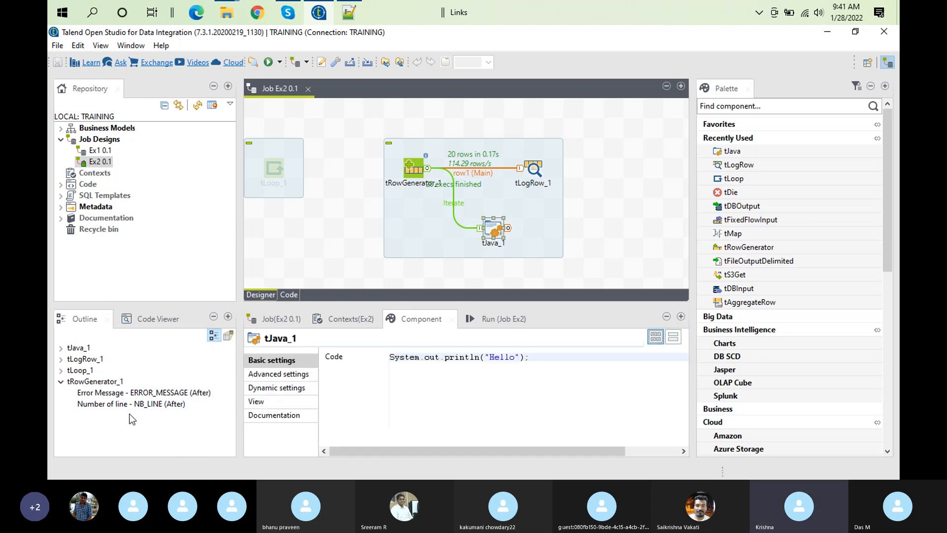
left_click_drag(117, 407, 563, 400)
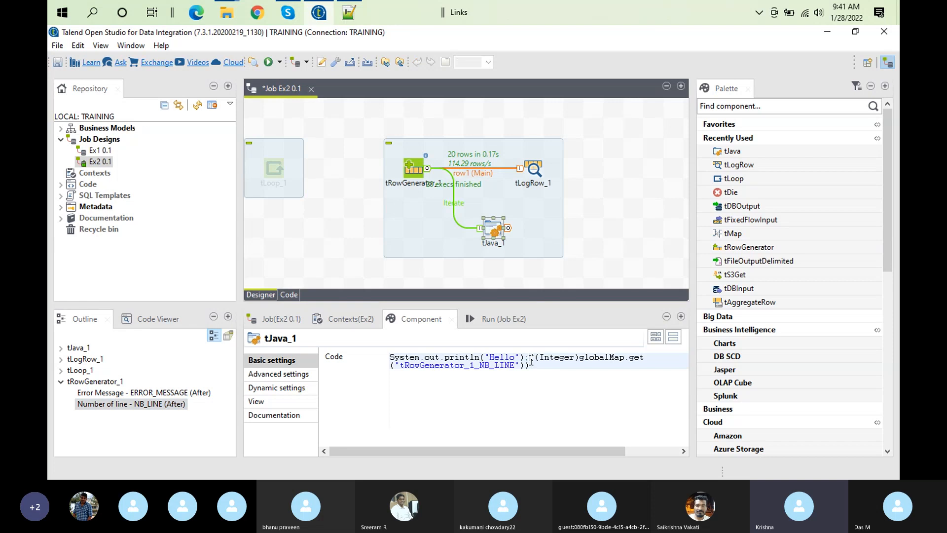
key("Return")
key("Return")
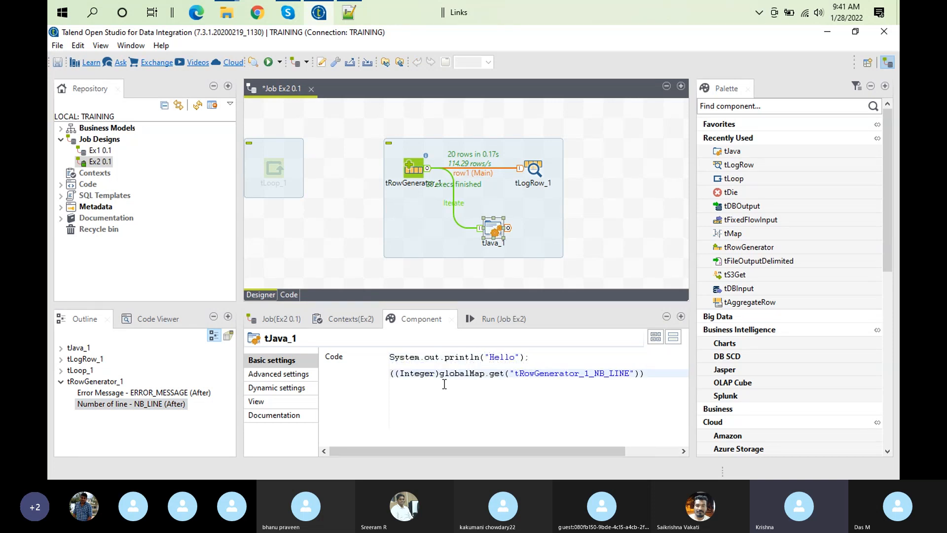
Wrap the NB_LINE expression as System.out.println(((Integer)globalMap.get("tRowGenerator_1_NB_LINE")));
type("Sy")
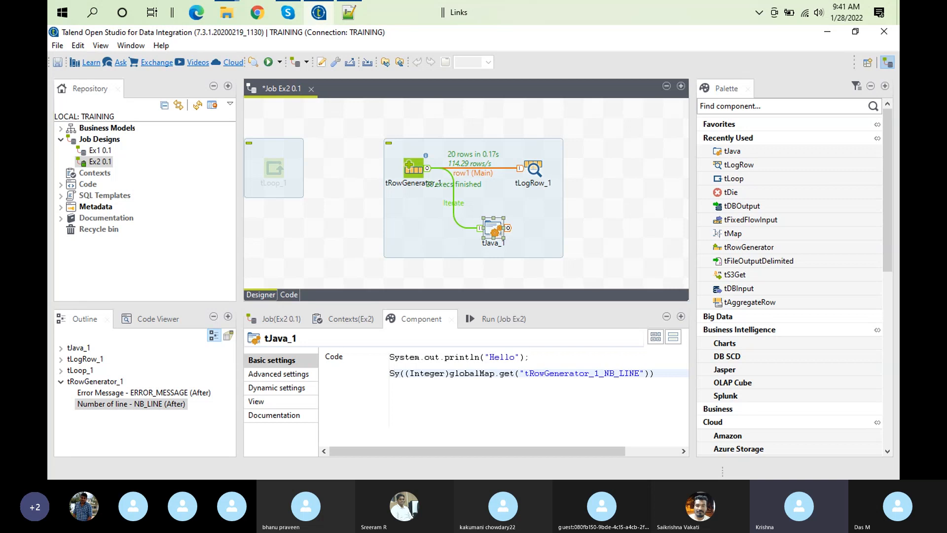
type("stem")
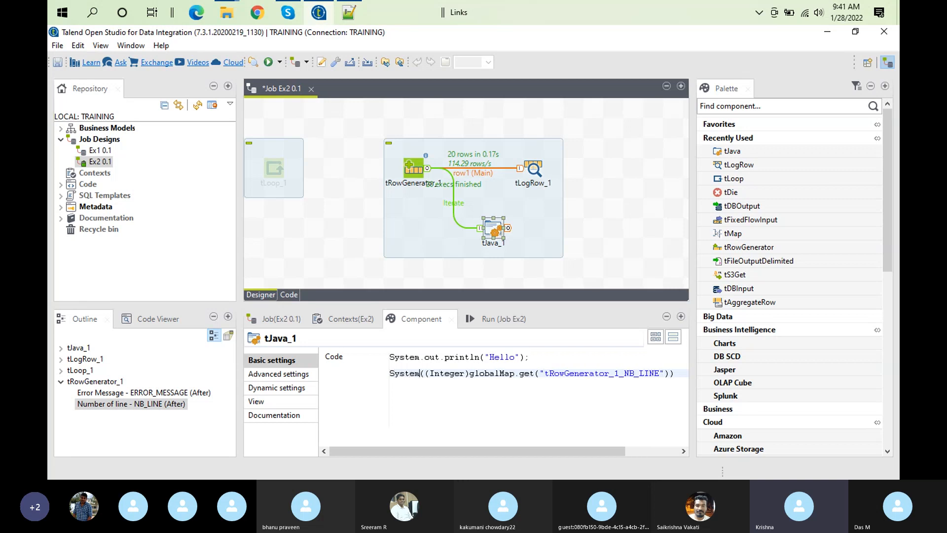
type(".out.")
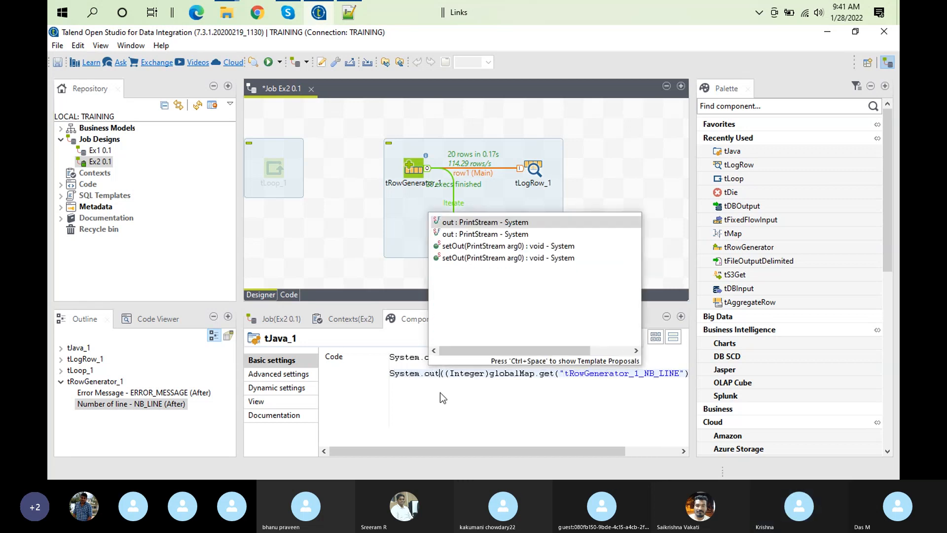
type("print")
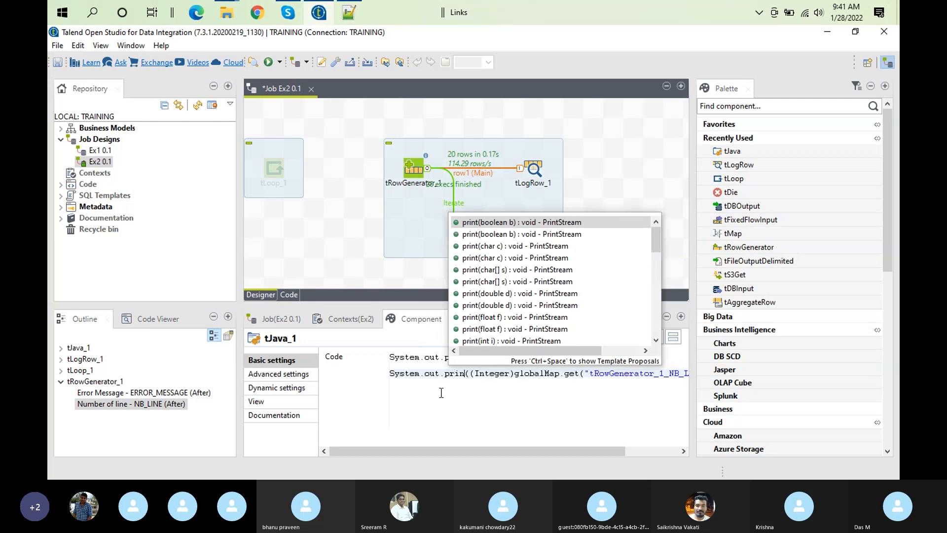
type("ln(")
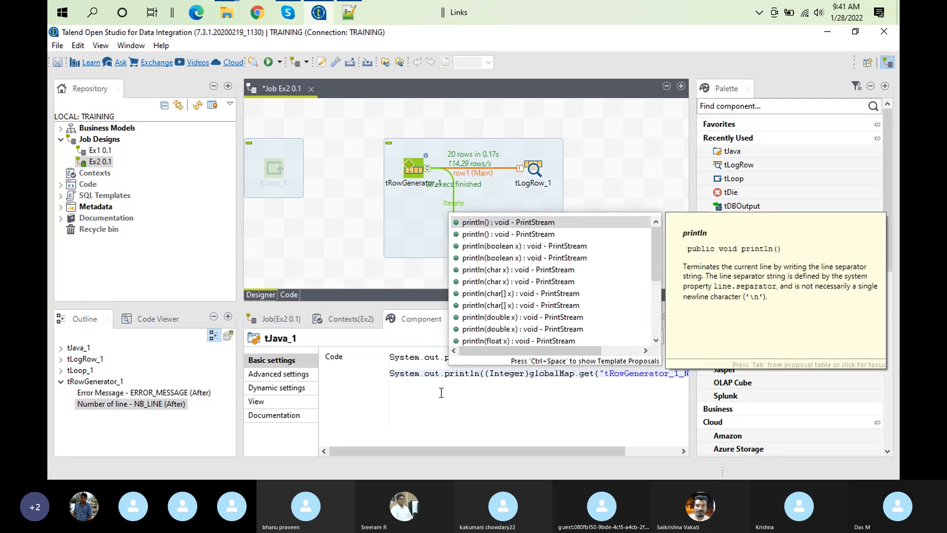
type(")")
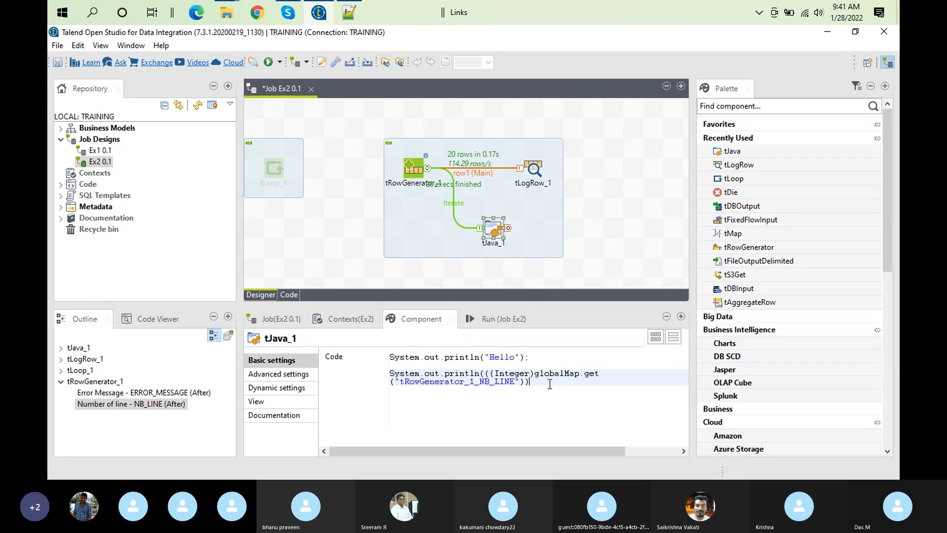
type(");")
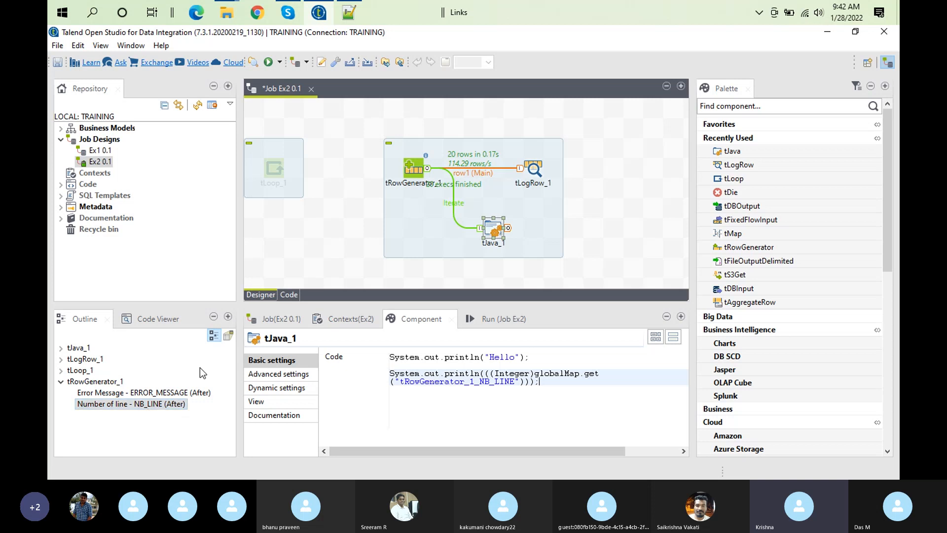
Clear the execution output and run job Ex2 with the added NB_LINE print statement
left_click(500, 316)
left_click(493, 372)
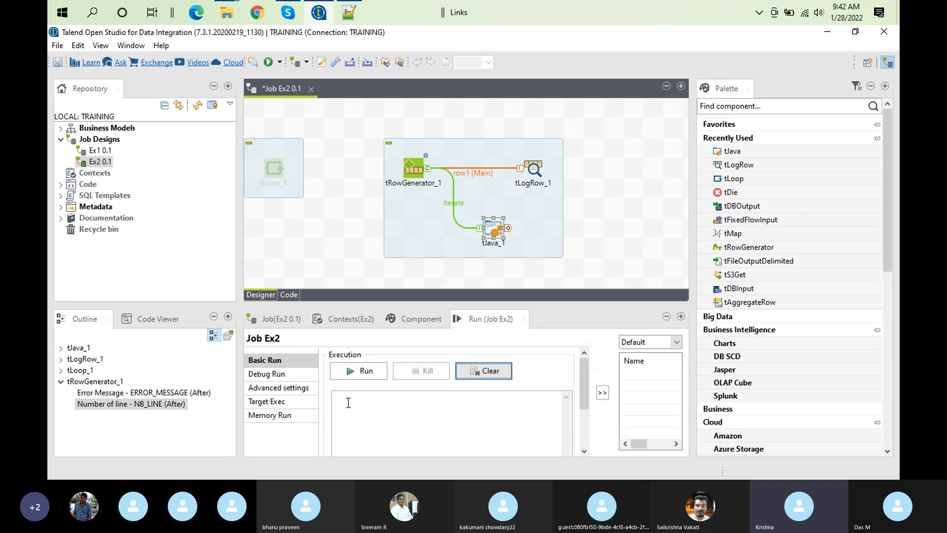
left_click(367, 372)
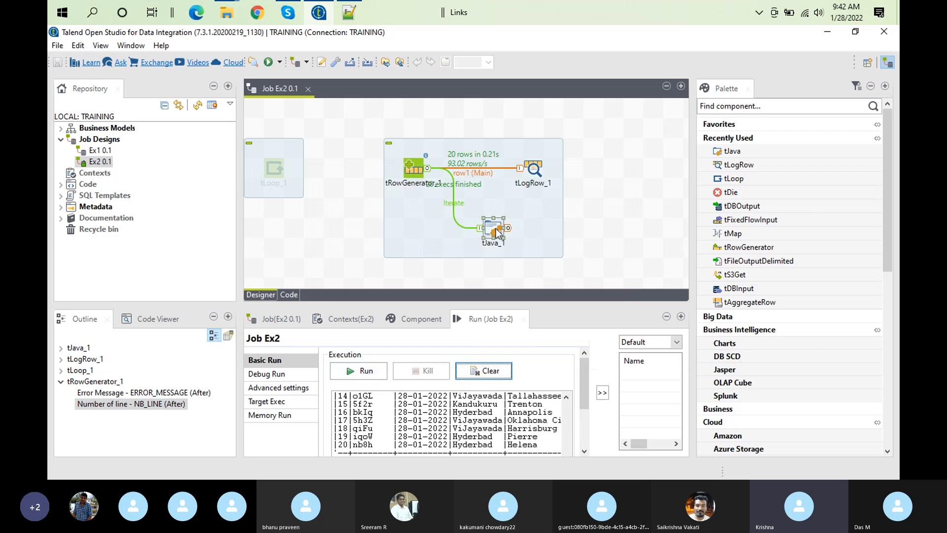
Move the tJava component farther down and away from tRowGenerator, below tLogRow
left_click_drag(491, 230, 569, 285)
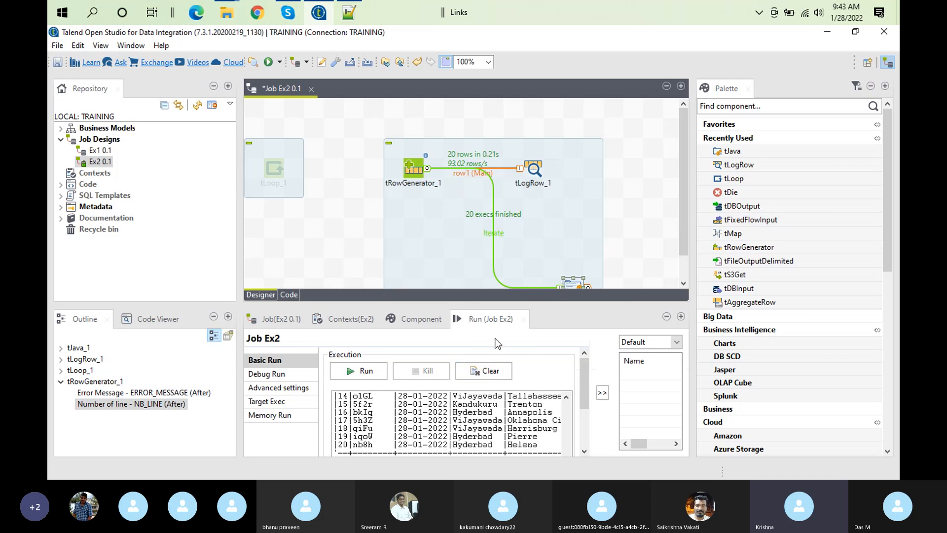
Clear the execution output and set the number of rows generated by tRowGenerator to 50
left_click(482, 371)
double_click(415, 185)
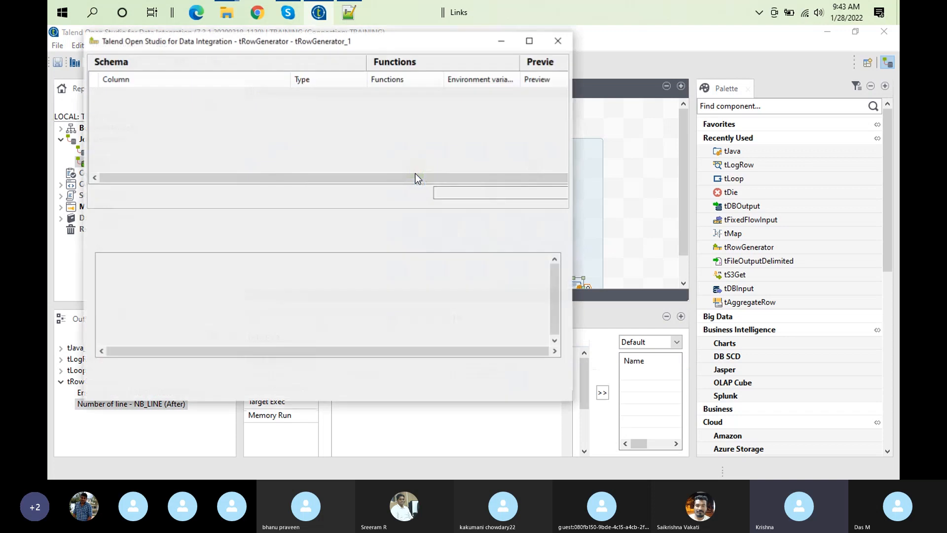
double_click(443, 193)
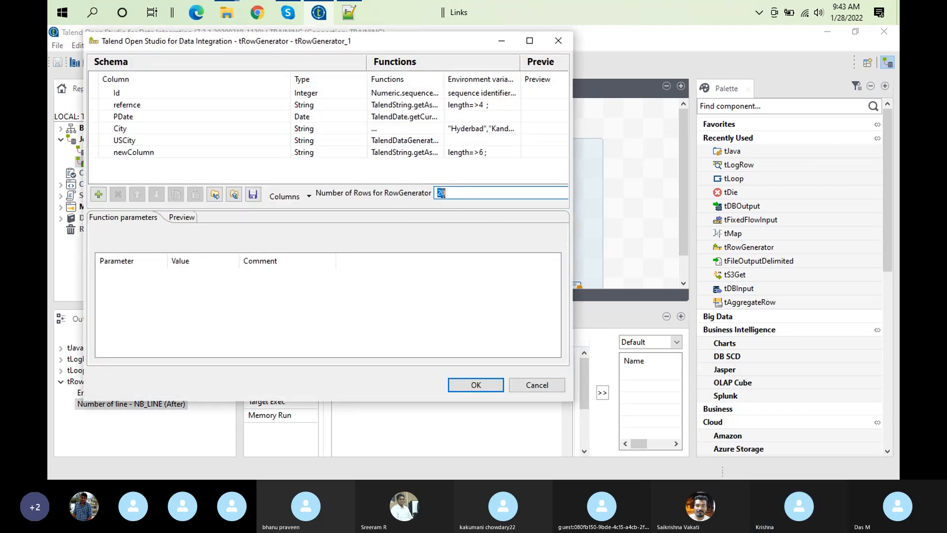
type("50")
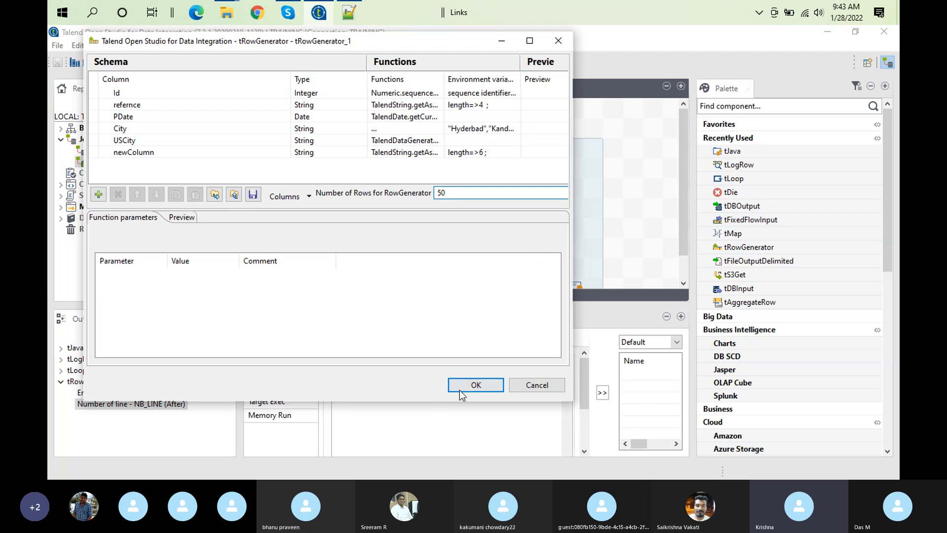
left_click(475, 386)
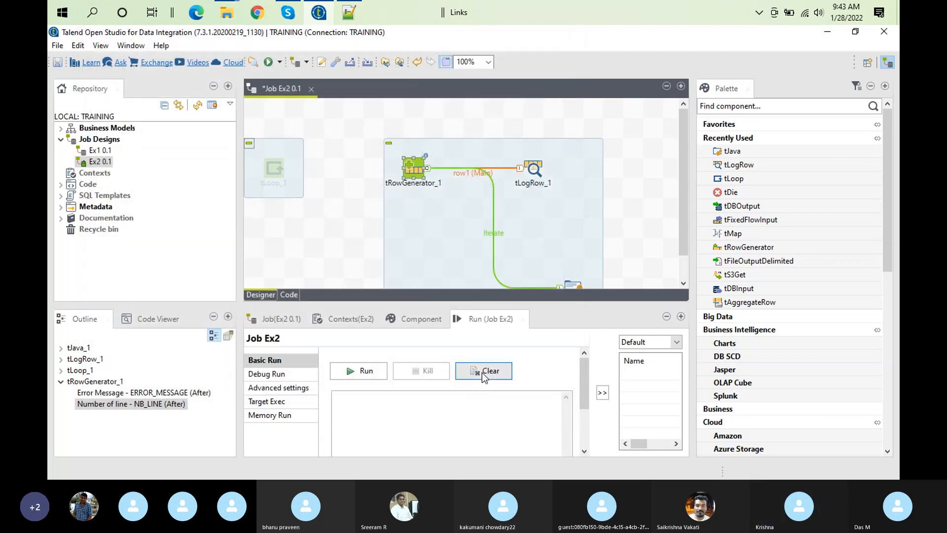
Run job Ex2 with the new row count and review its execution output from the beginning in an enlarged view
left_click(367, 372)
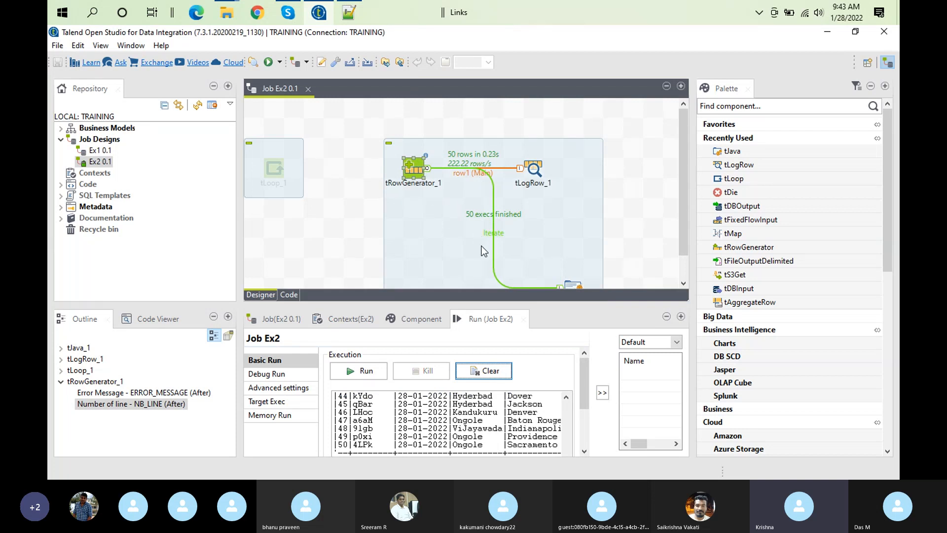
double_click(463, 320)
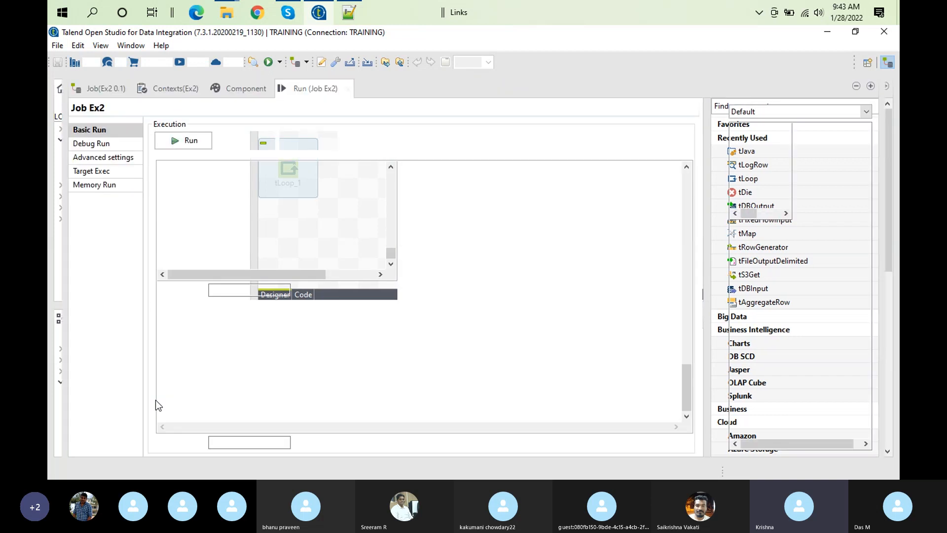
left_click_drag(688, 394, 696, 196)
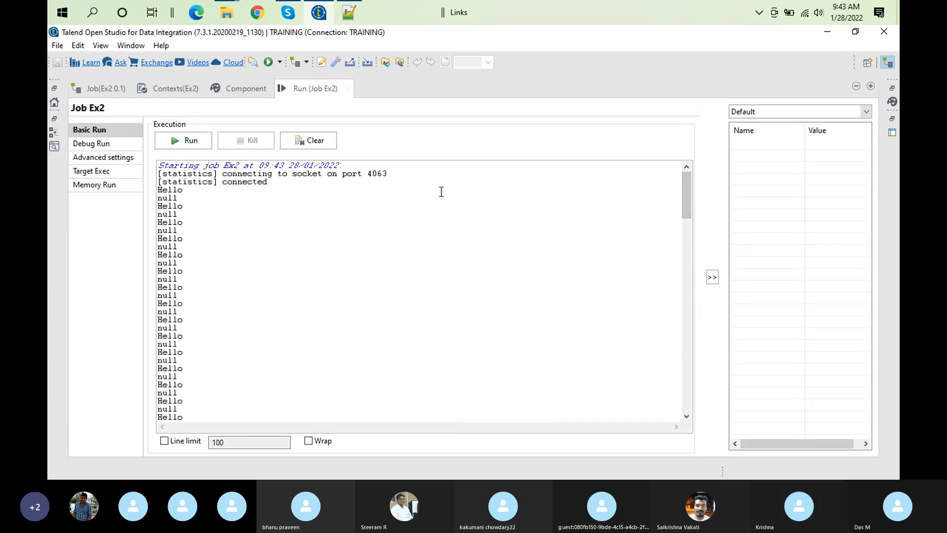
double_click(320, 83)
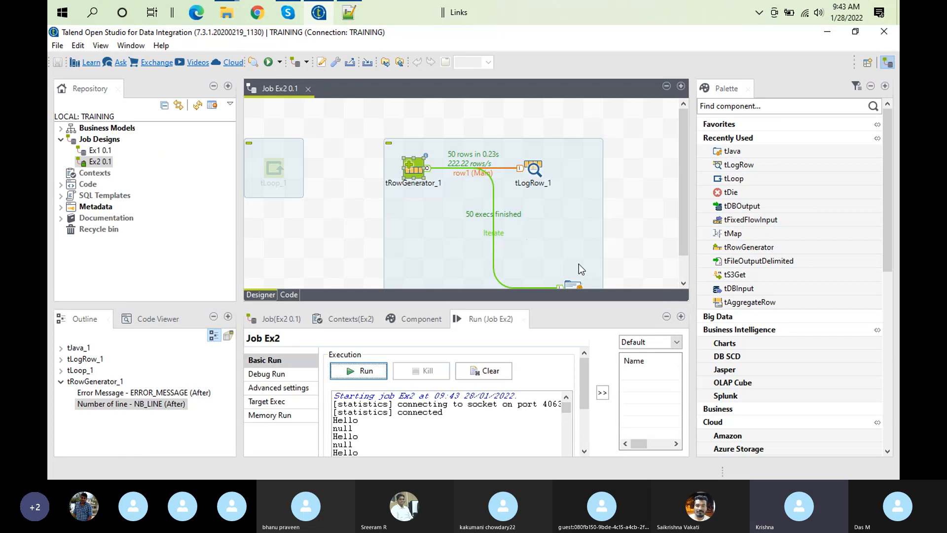
Move the tJava component directly below tRowGenerator and open its code settings
scroll(681, 221, "down", 2)
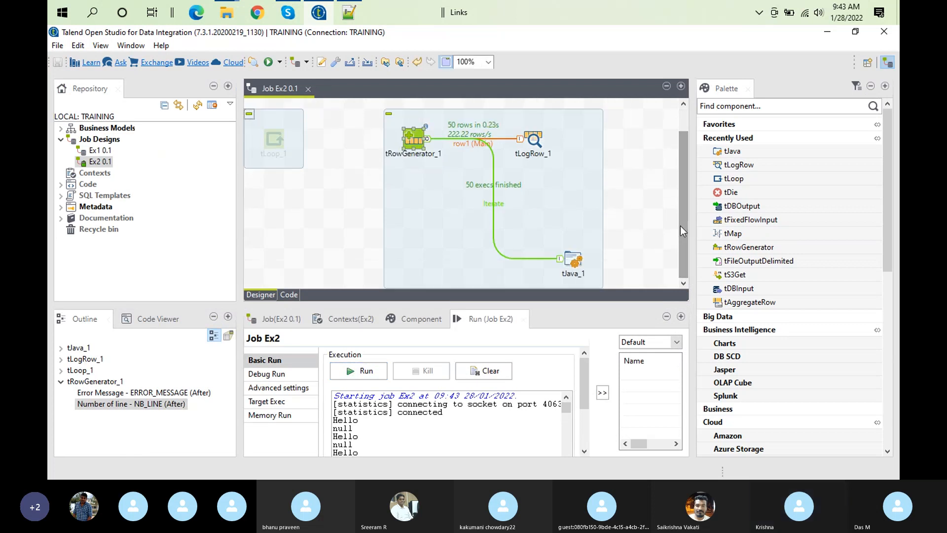
left_click_drag(576, 263, 420, 244)
double_click(416, 257)
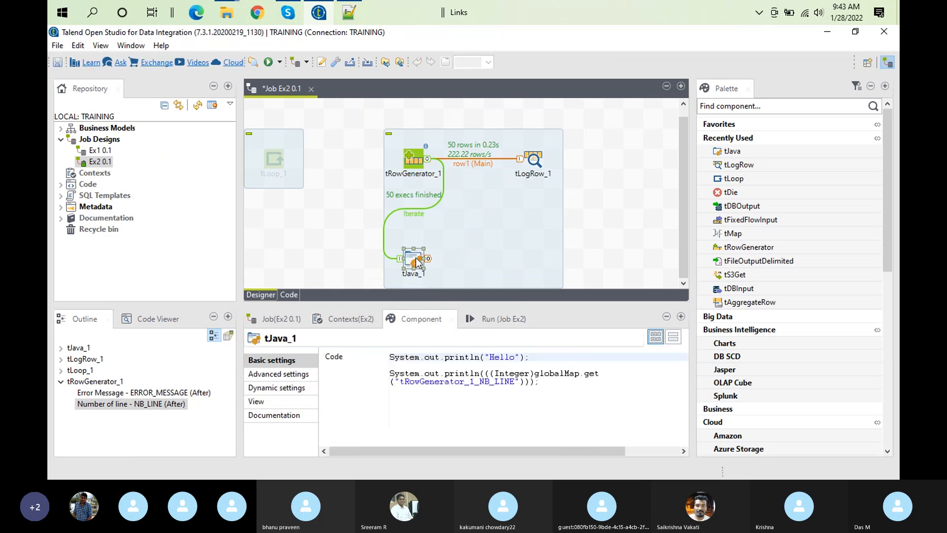
Compare tJava's NB_LINE print statement with the lines it printed in the enlarged execution output
triple_click(537, 382)
triple_click(554, 382)
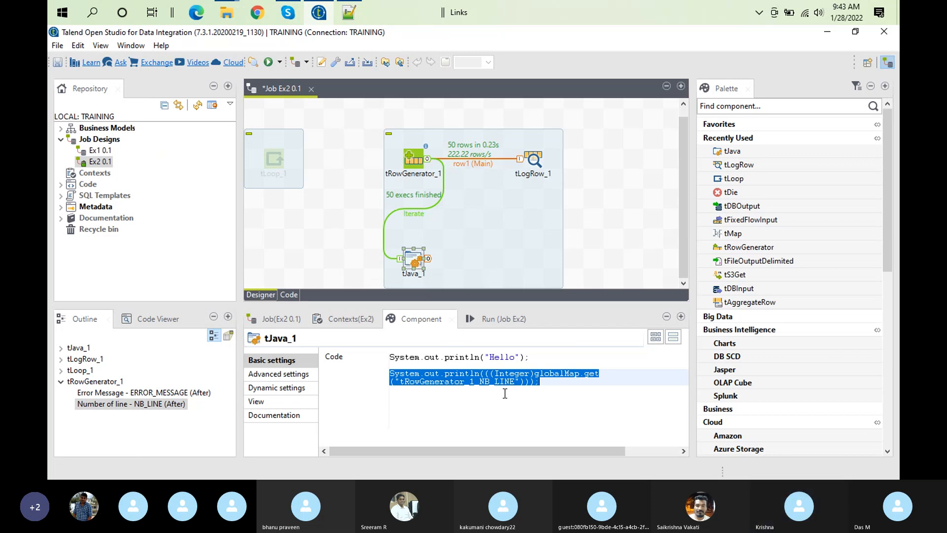
double_click(486, 322)
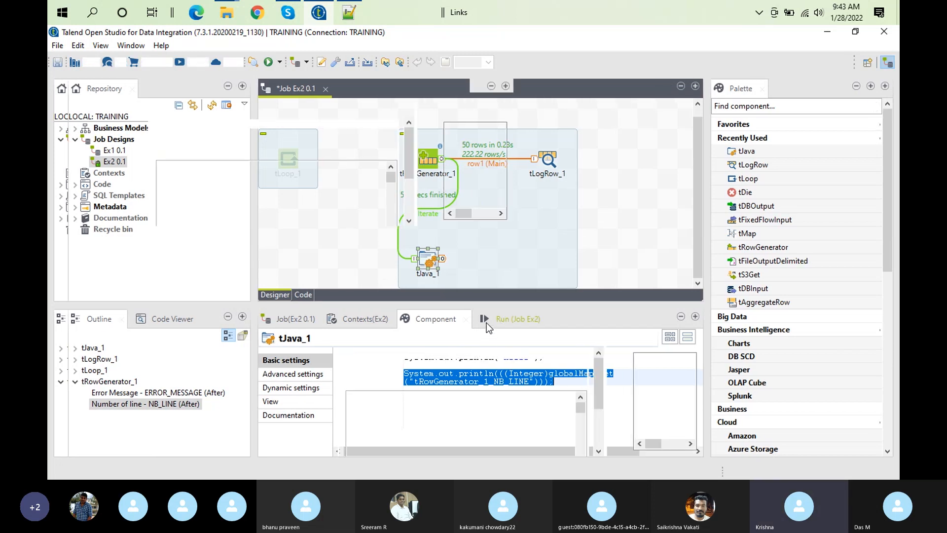
left_click(230, 190)
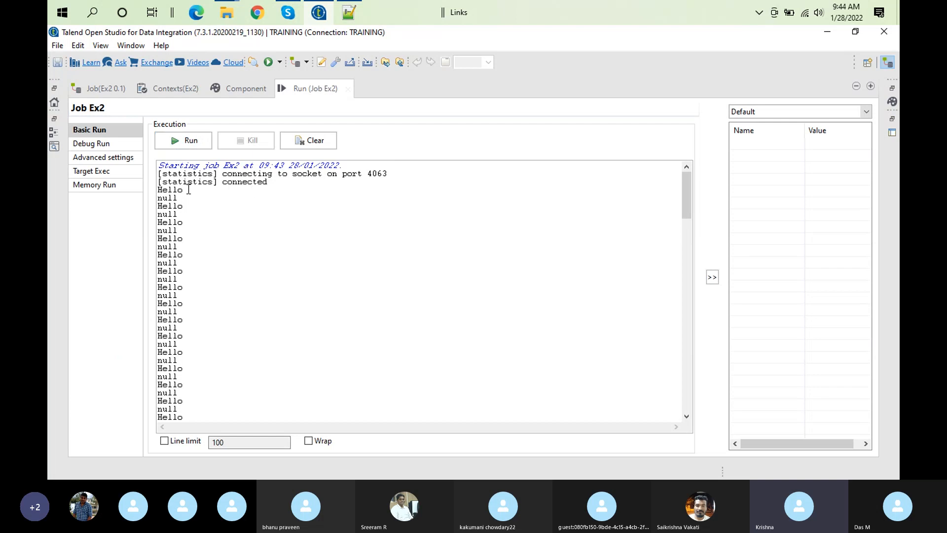
left_click_drag(194, 197, 139, 200)
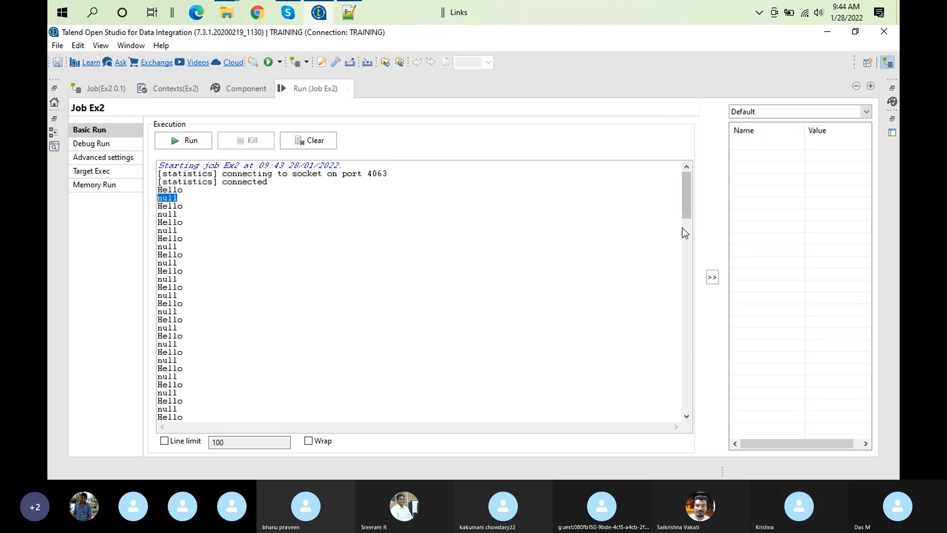
mouse_move(691, 195)
left_mouse_down()
mouse_move(684, 366)
mouse_move(683, 185)
left_mouse_up()
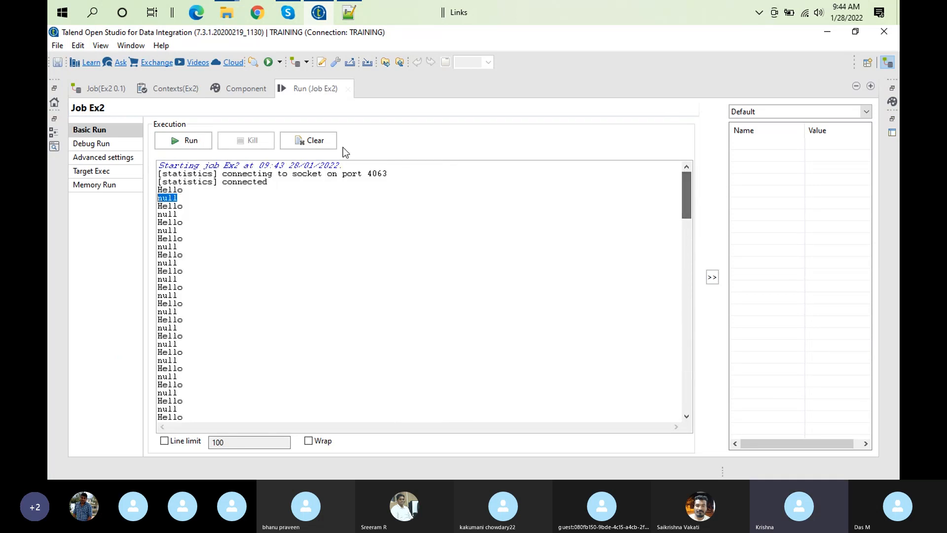
double_click(326, 89)
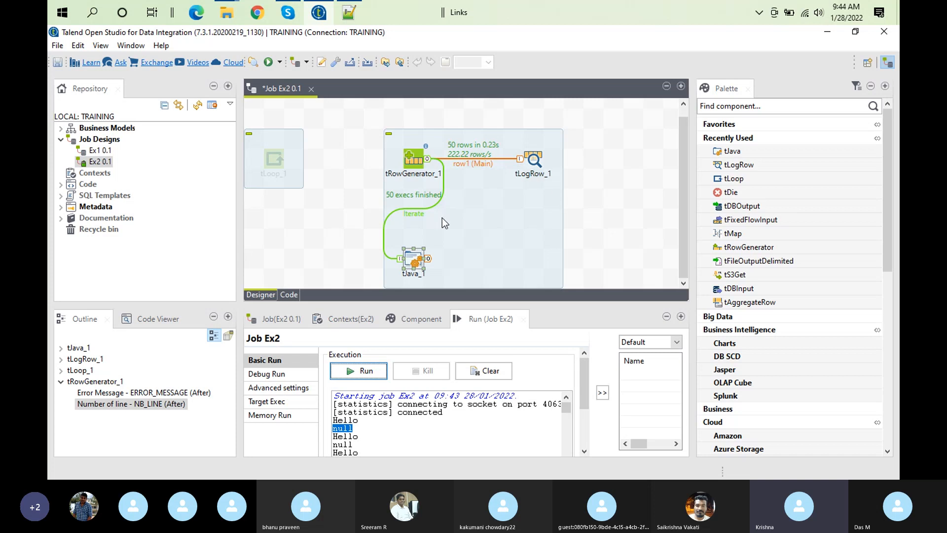
Add a second tJava component on the empty canvas area below tLoop
left_click(324, 233)
type("t")
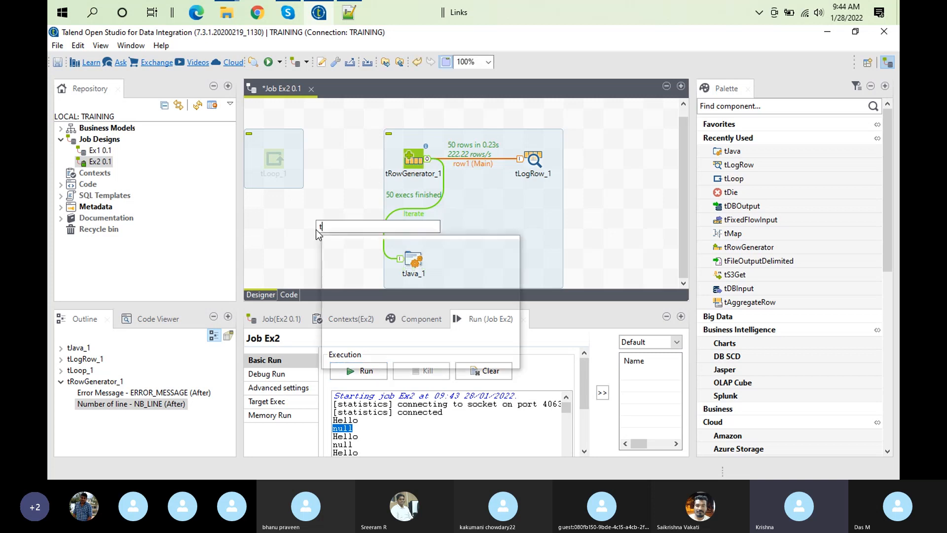
type("java")
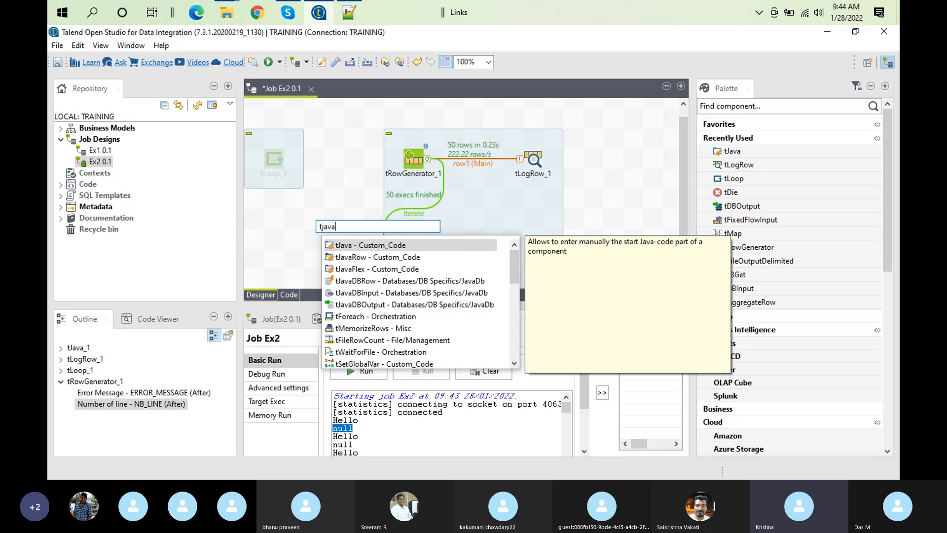
key("Return")
Copy the NB_LINE println statement from tJava_1 and replace all of tJava_2's default code with it
double_click(413, 260)
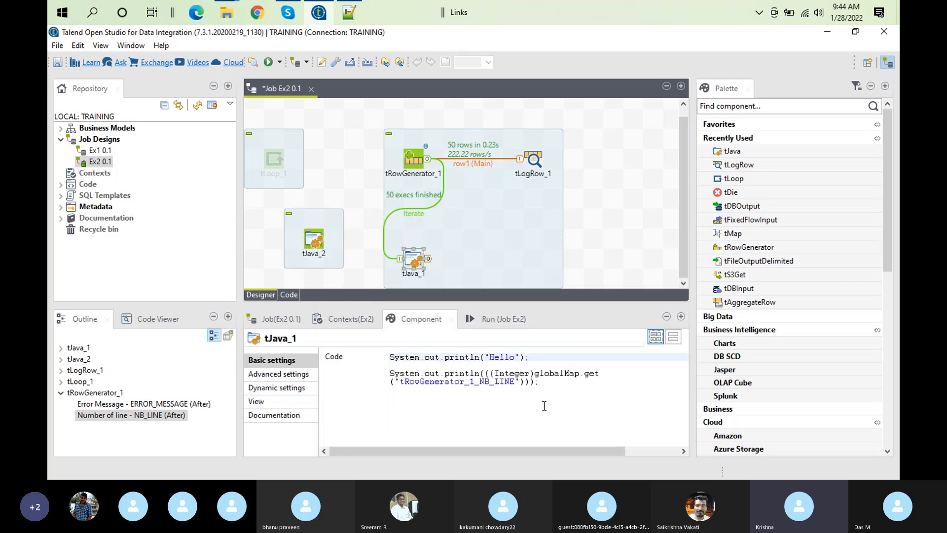
left_click(546, 385)
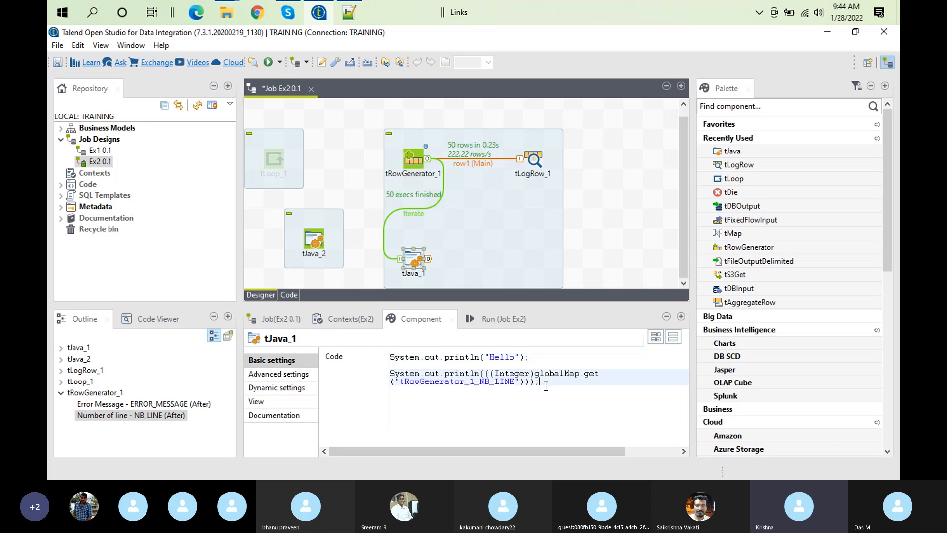
left_click(388, 374)
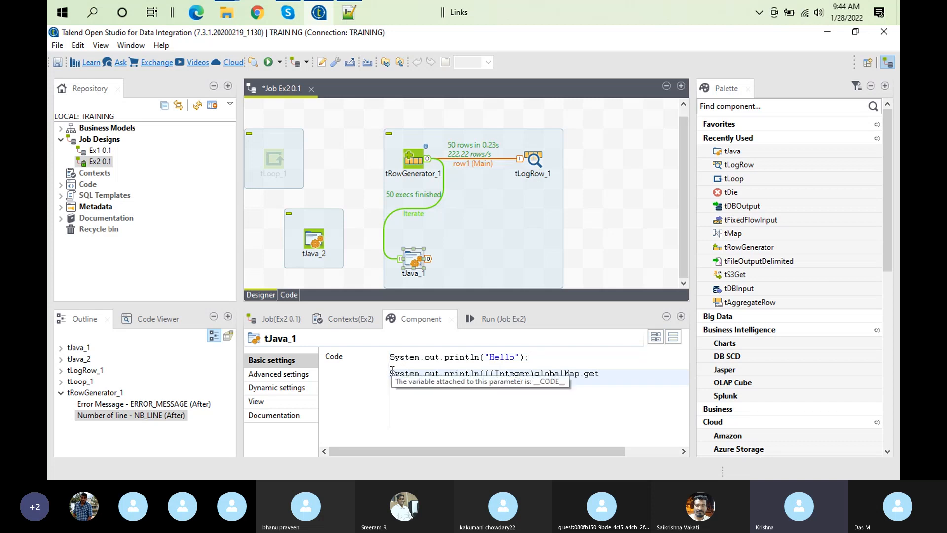
left_click(548, 389, "shift")
key("ctrl+c")
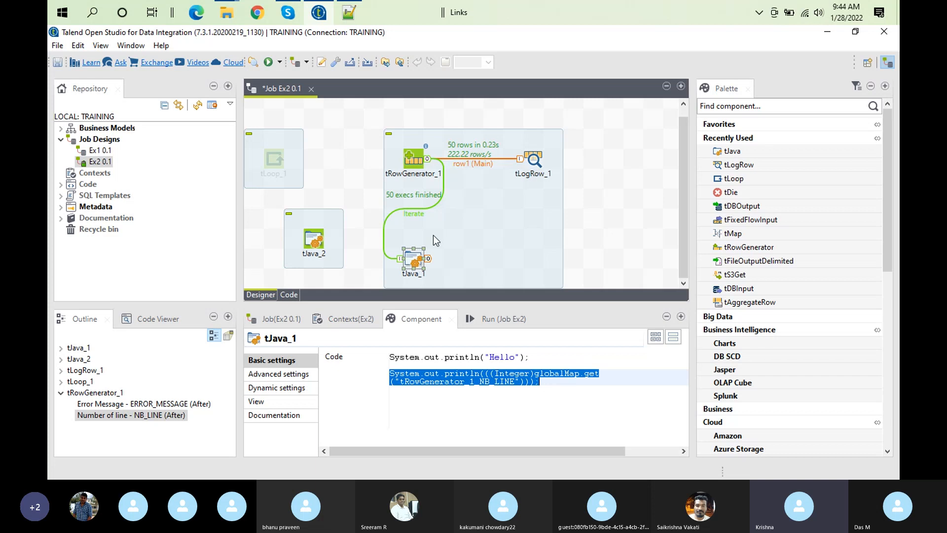
left_click(316, 237)
left_click(491, 361)
double_click(496, 372)
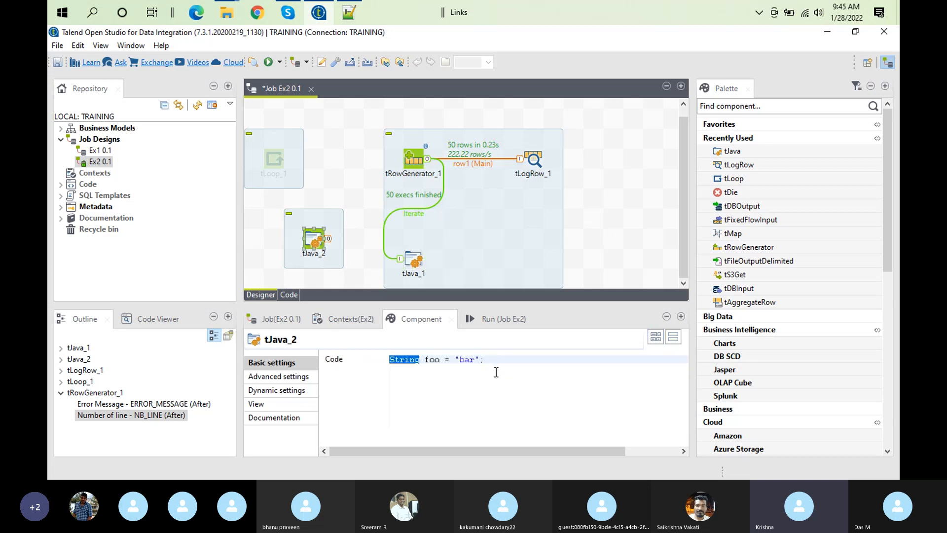
key("ctrl+a")
key("ctrl+v")
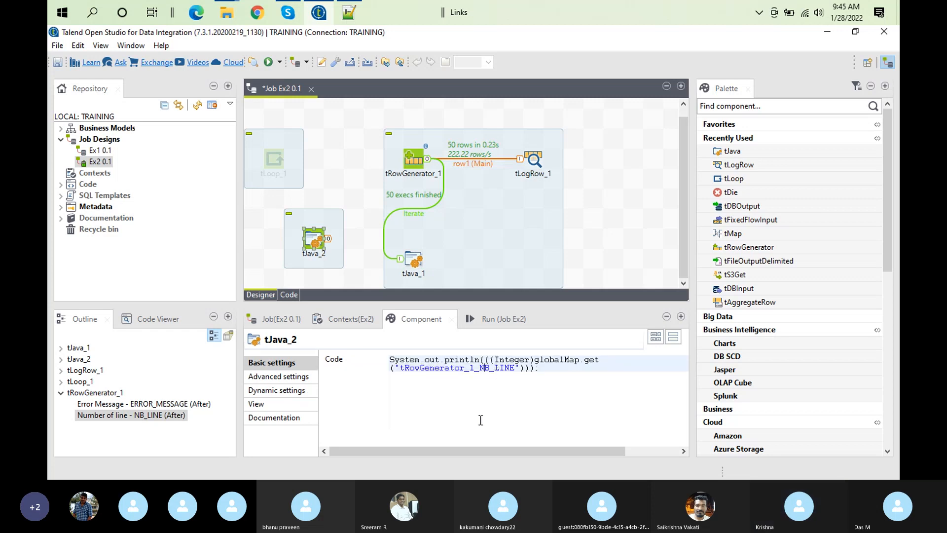
Open the trigger connection options for tRowGenerator
left_click(419, 164)
right_click(419, 164)
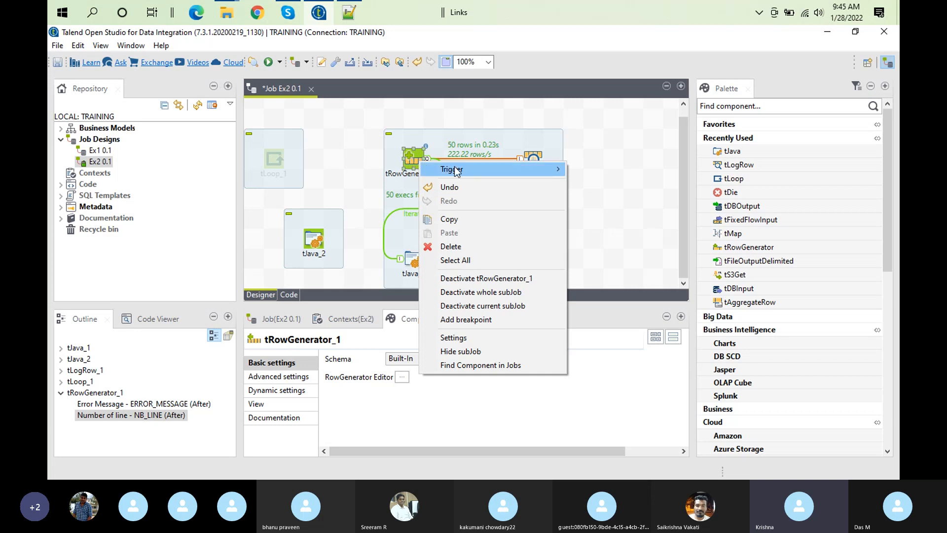
mouse_move(456, 171)
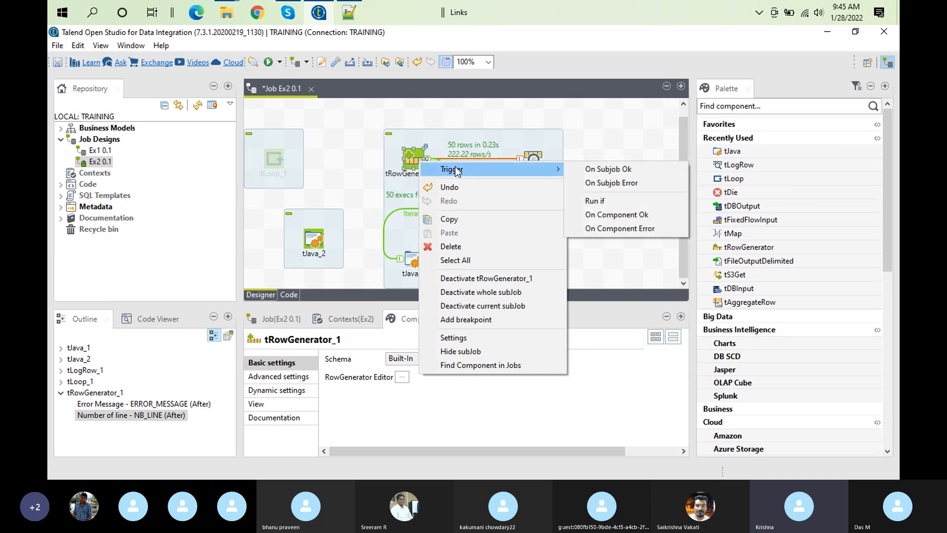
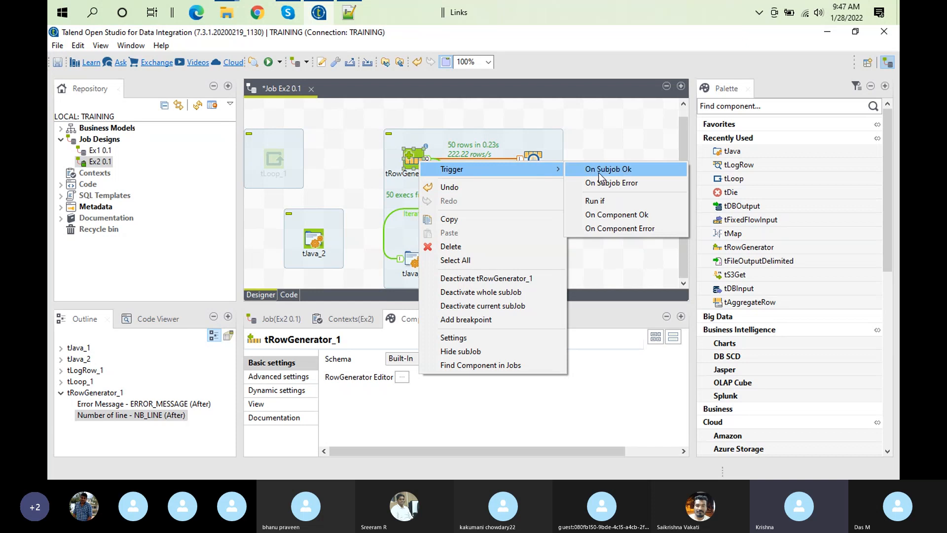
Connect tRowGenerator_1 to tJava_2 with an On Component Ok trigger, and select tJava_2
left_click(617, 214)
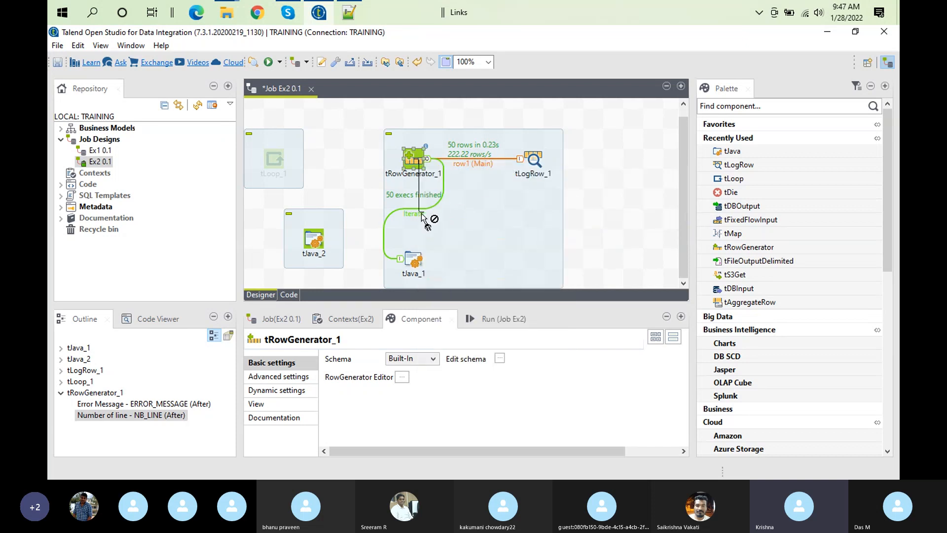
left_click(319, 241)
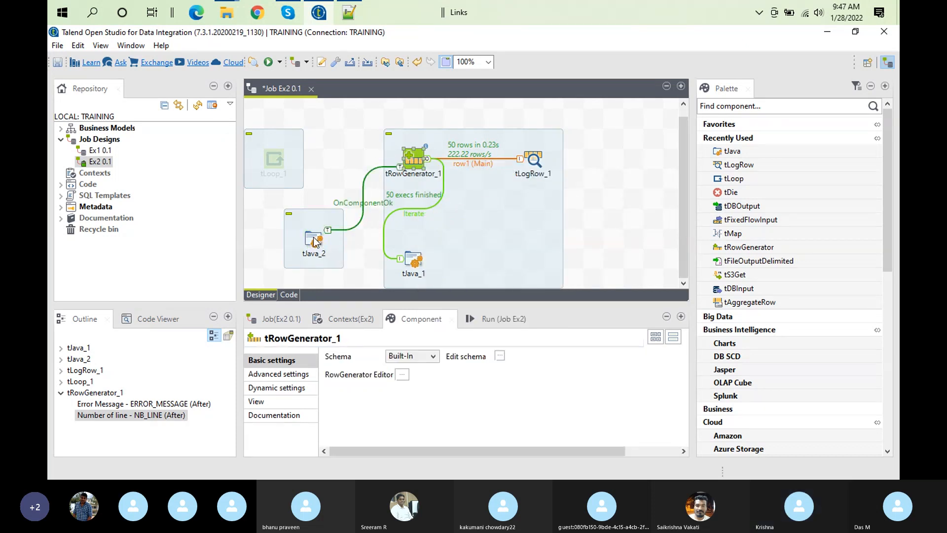
left_click(305, 235)
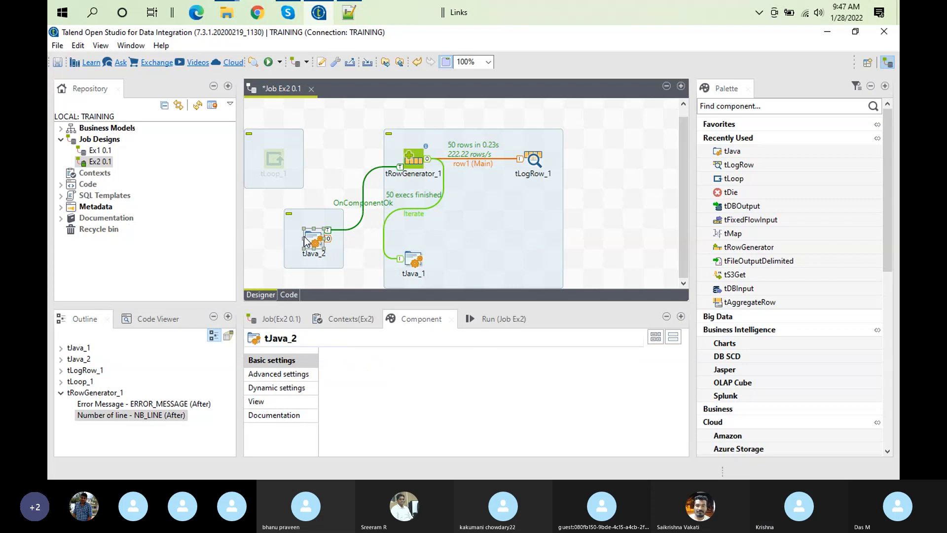
Clear the previous execution output and run job Ex2
left_click(511, 315)
left_click(486, 372)
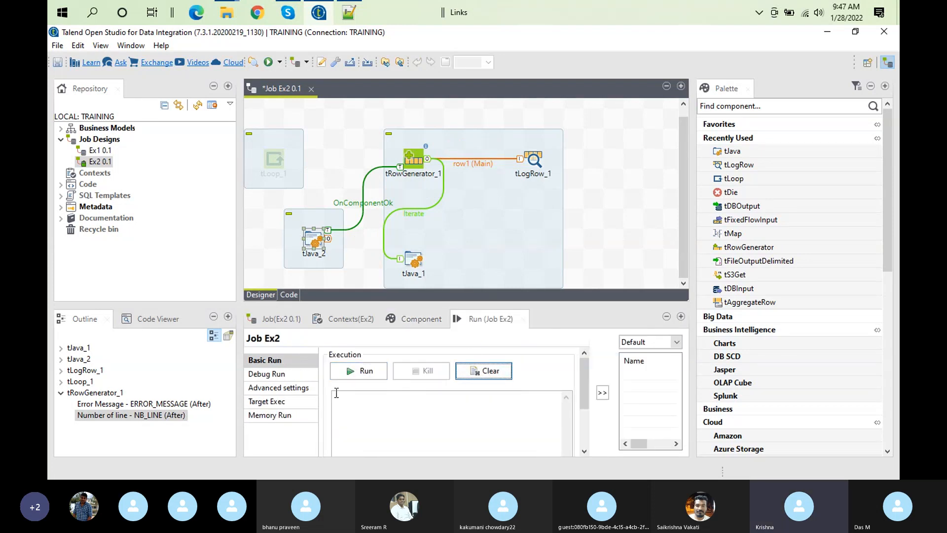
left_click(353, 375)
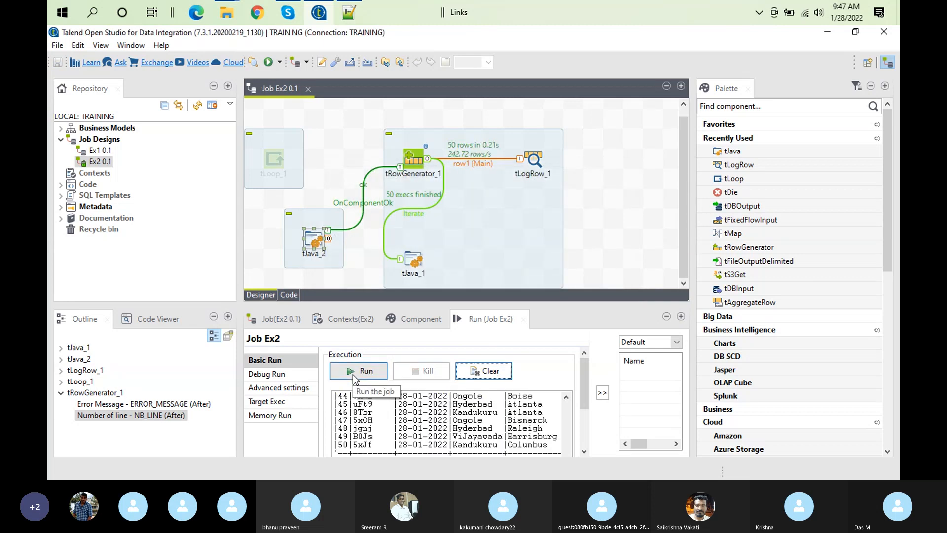
Enlarge the execution output and examine the value printed just above the tLogRow_1 table, then restore the layout
double_click(465, 321)
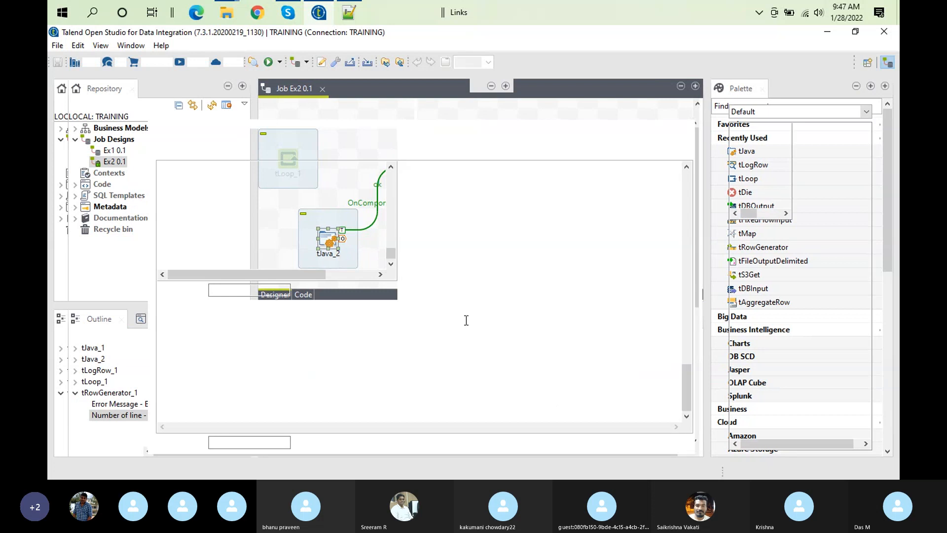
left_click_drag(691, 393, 687, 341)
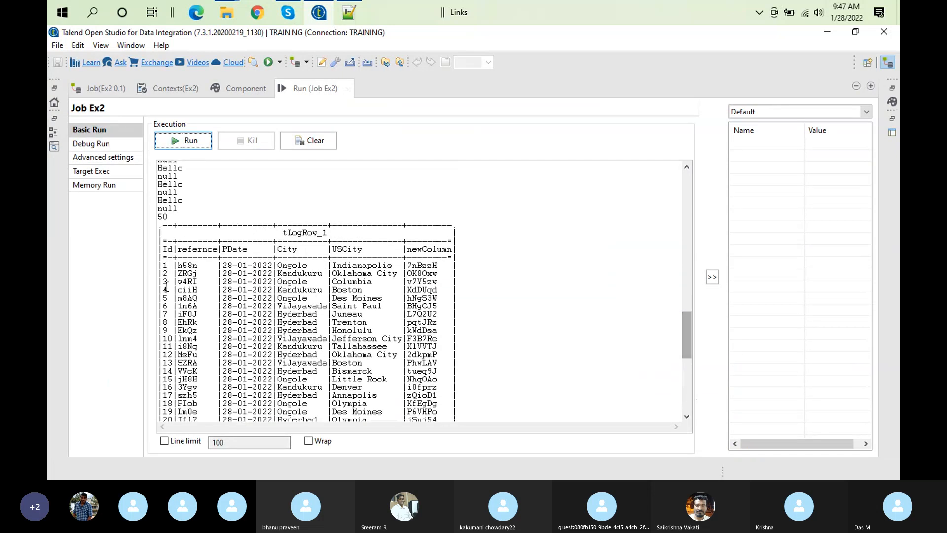
double_click(166, 216)
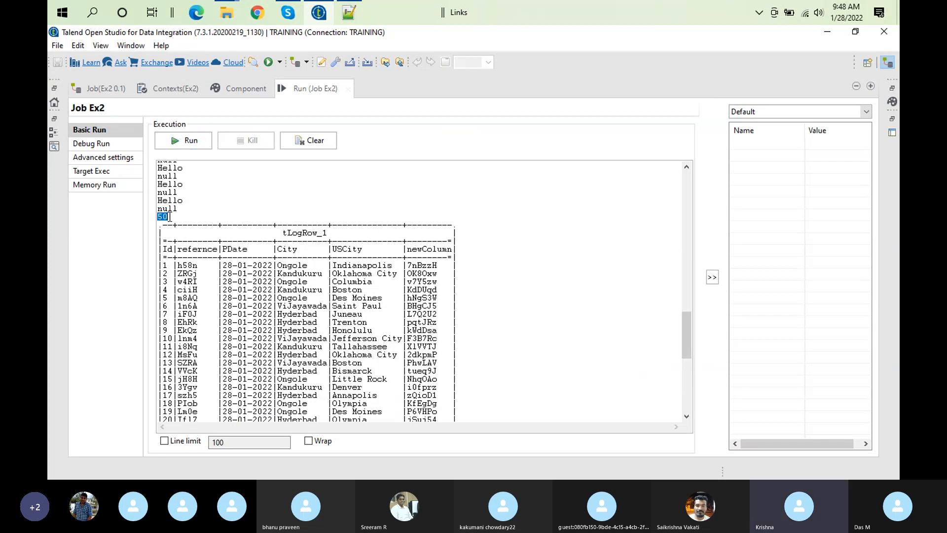
double_click(321, 81)
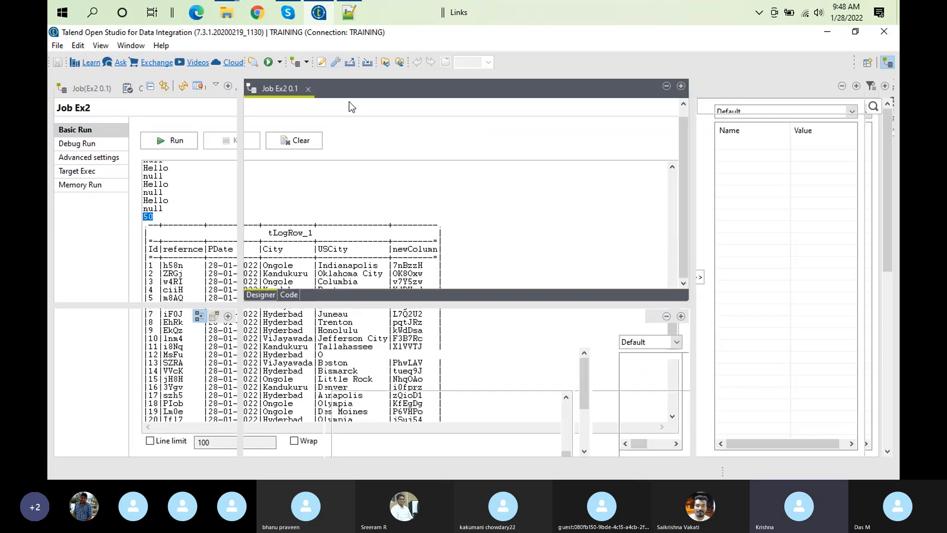
In tJava_2's println code, insert the opening text "After tRowgenrator before the NB_LINE expression
left_click(313, 247)
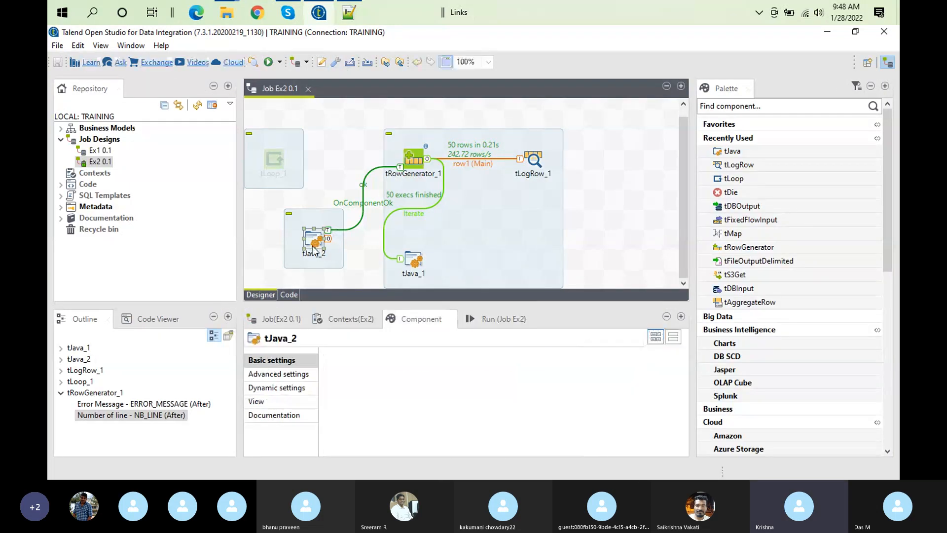
double_click(419, 326)
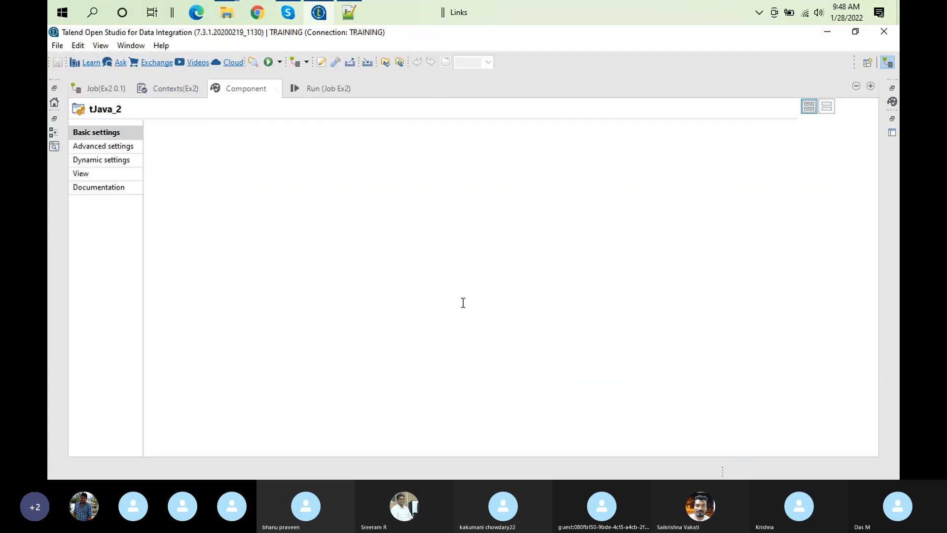
left_click(316, 129)
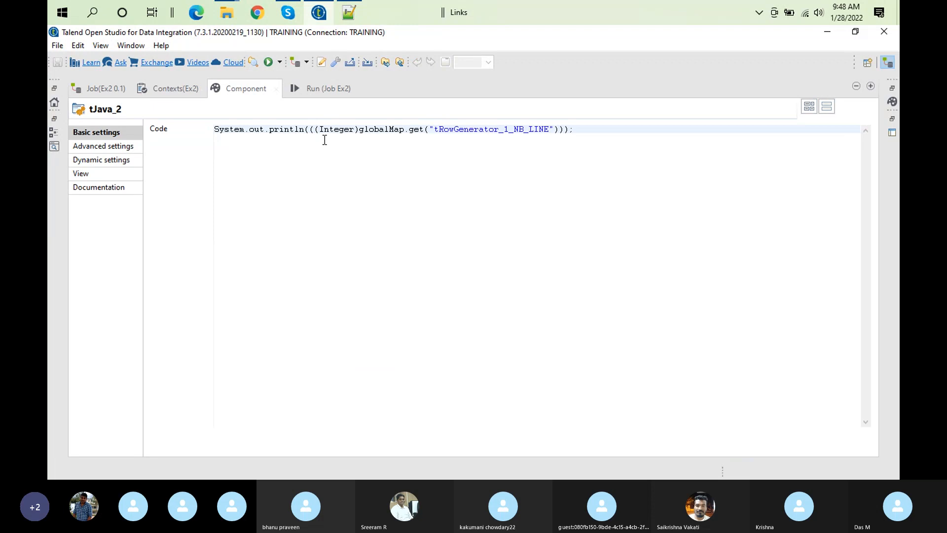
type("\"")
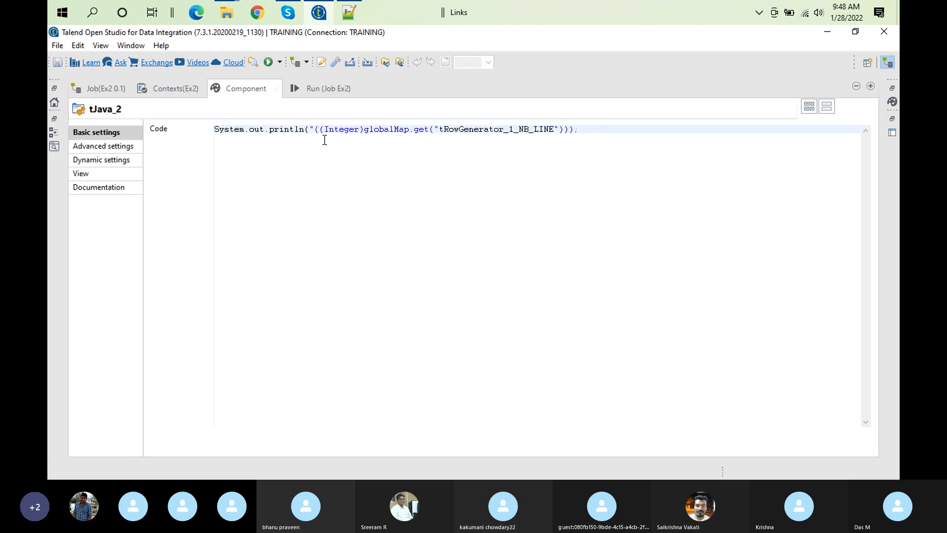
type("After ")
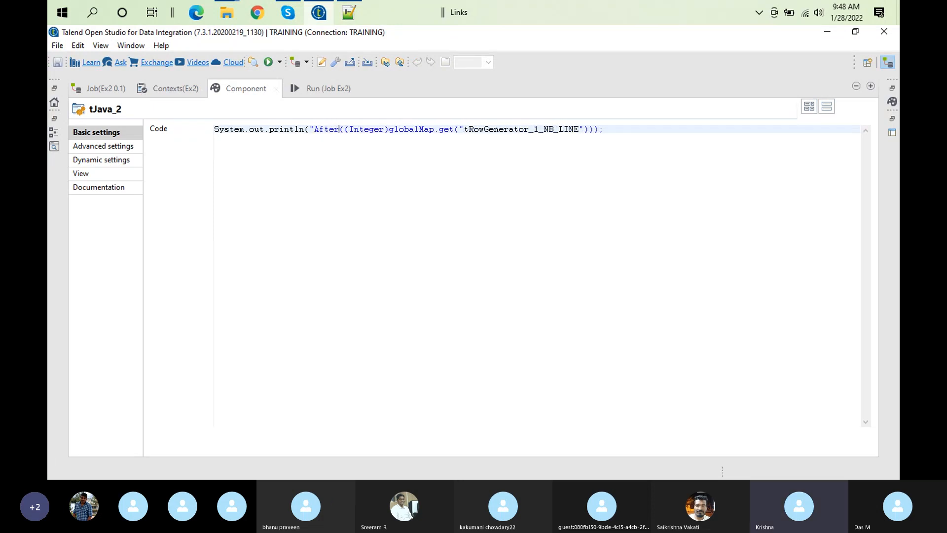
type("TRowgenrator")
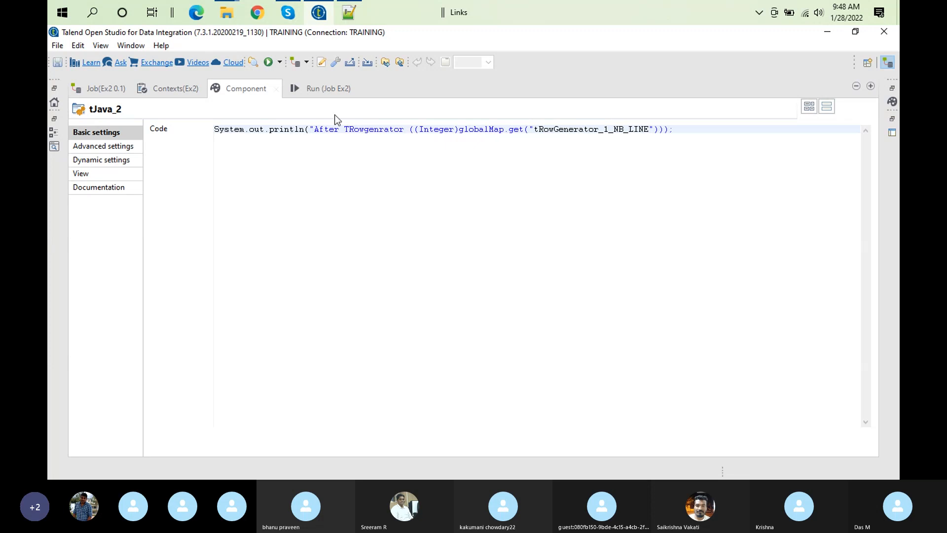
left_click(345, 131)
key("Delete")
type("t")
Complete tJava_2's message as "After tRowgenrator prepared the data::" and concatenate it with the NB_LINE value
left_click(408, 130)
type("prepared the")
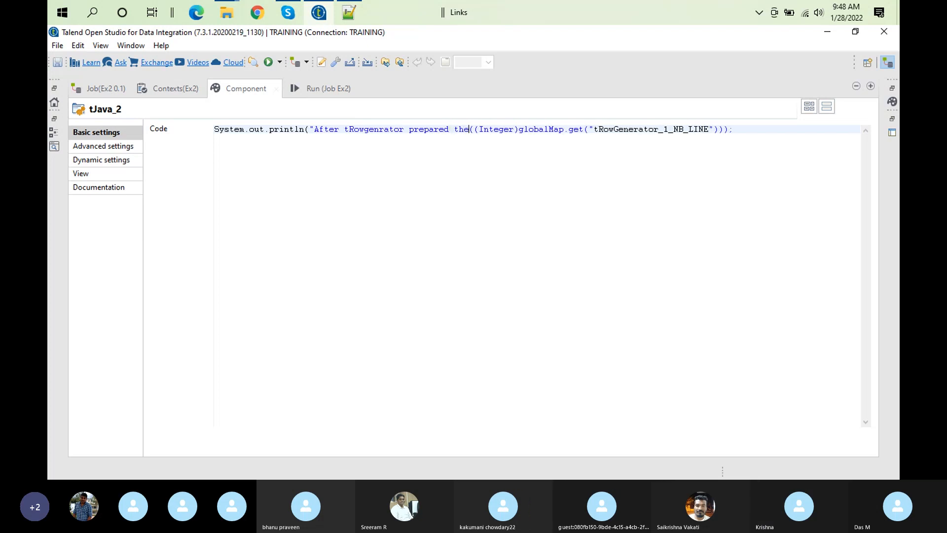
type(" data\"+")
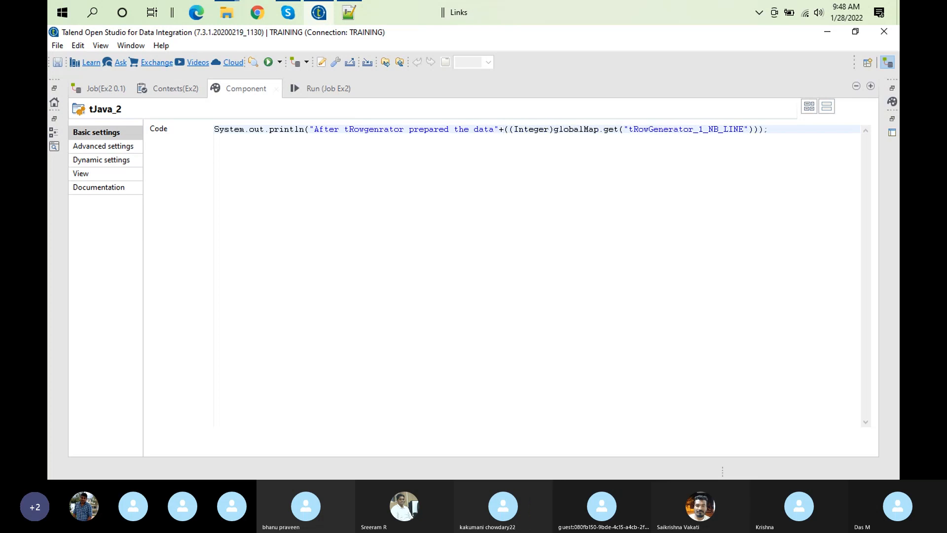
left_click(496, 128)
type("::")
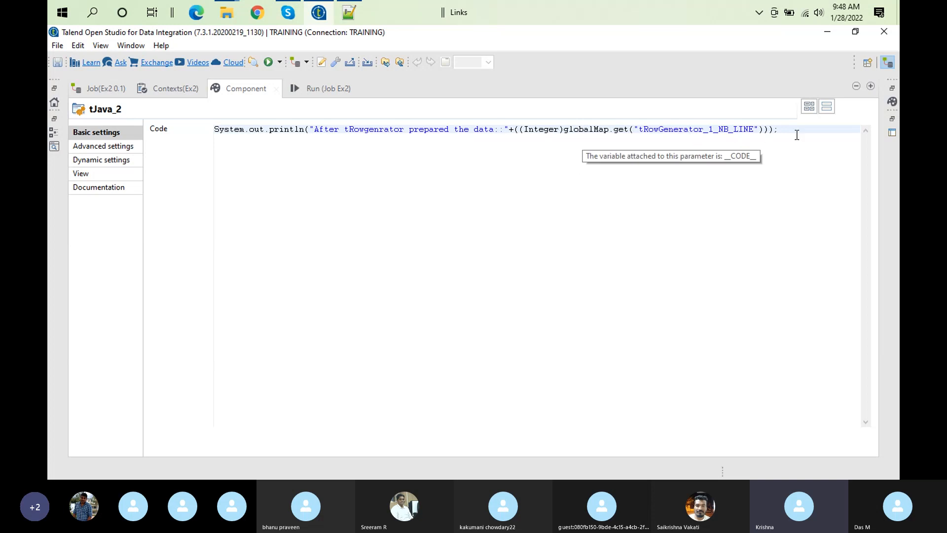
double_click(324, 84)
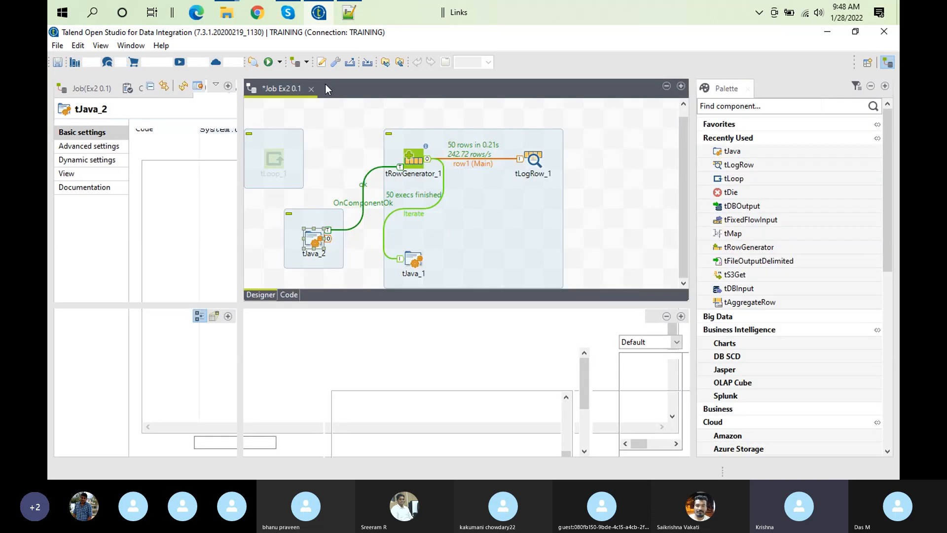
Move tJava_2 level with tRowGenerator_1 and check the number of rows set in the row generator's editor
left_click_drag(313, 240, 314, 161)
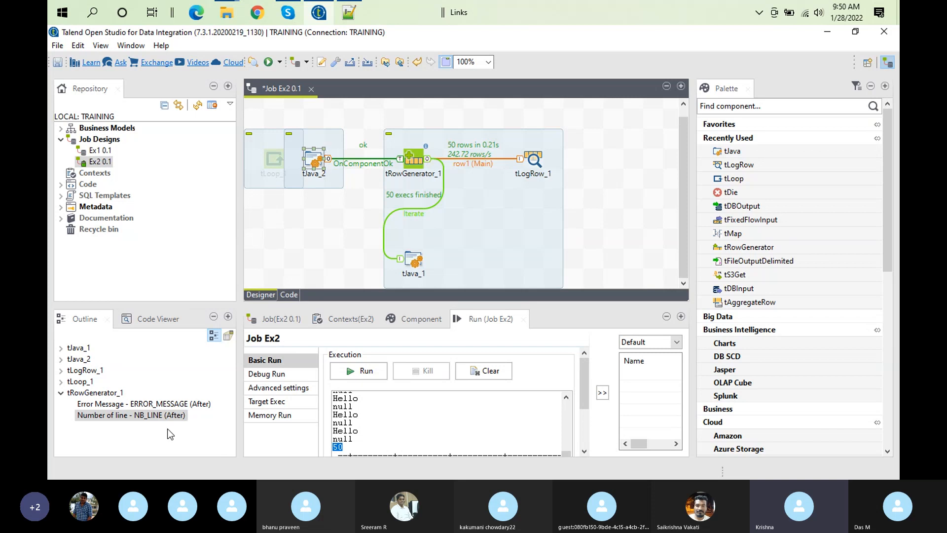
double_click(414, 159)
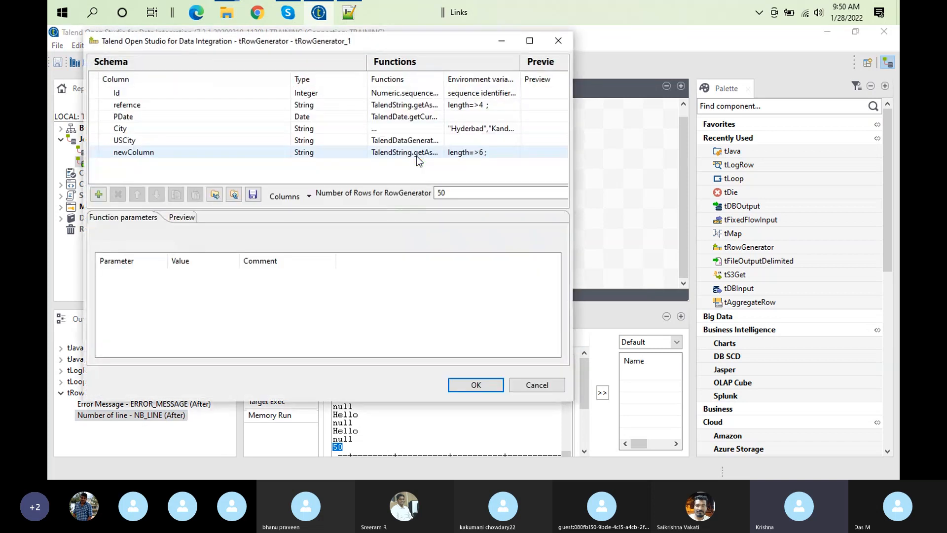
left_click(460, 194)
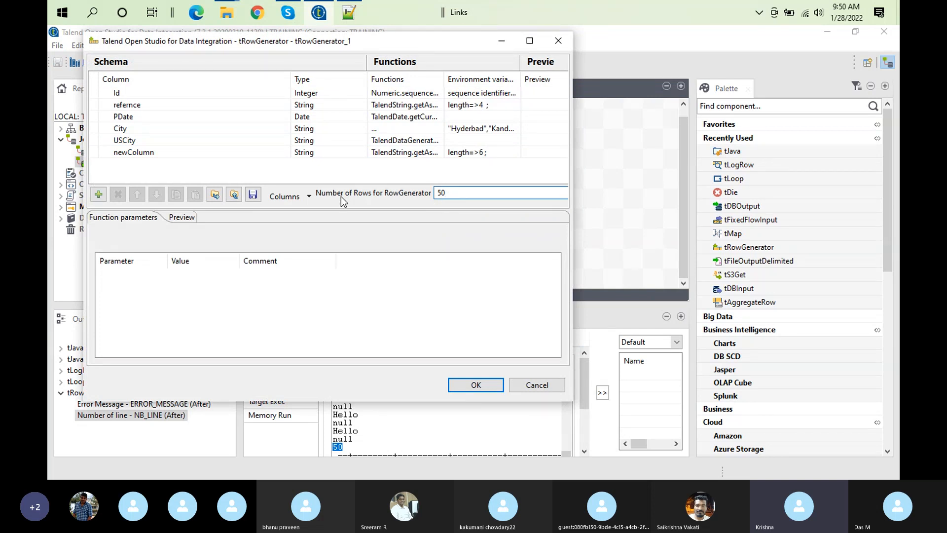
left_click(486, 385)
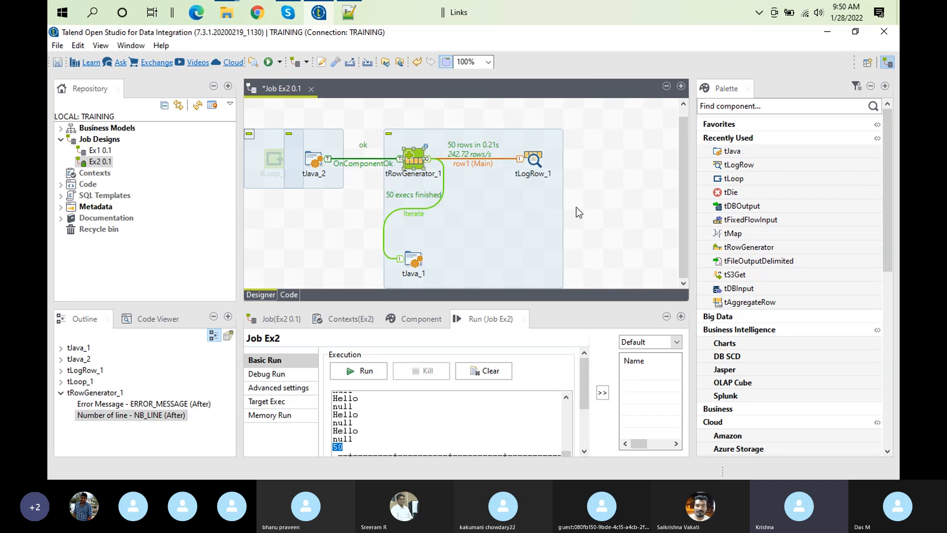
Delete the OnComponentOk connection between tRowGenerator_1 and tJava_2
left_click(371, 163)
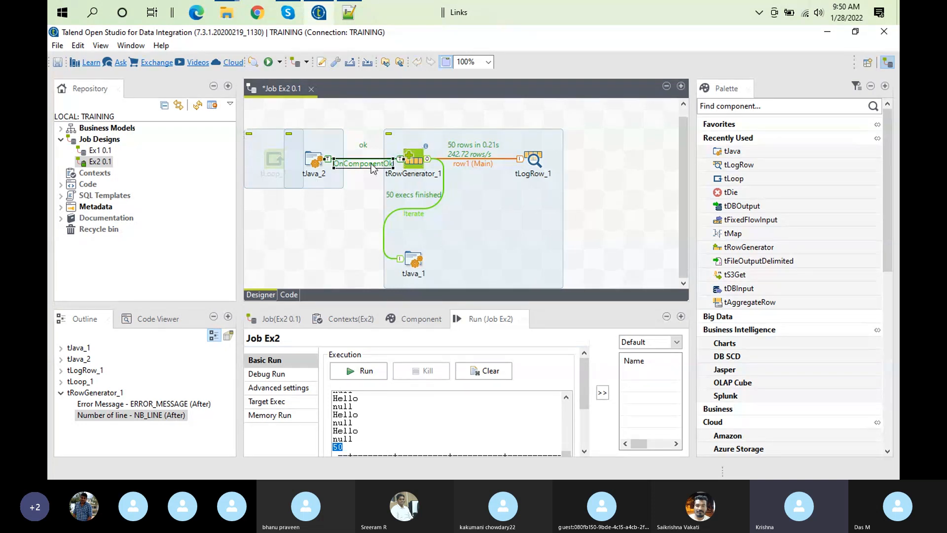
key("Delete")
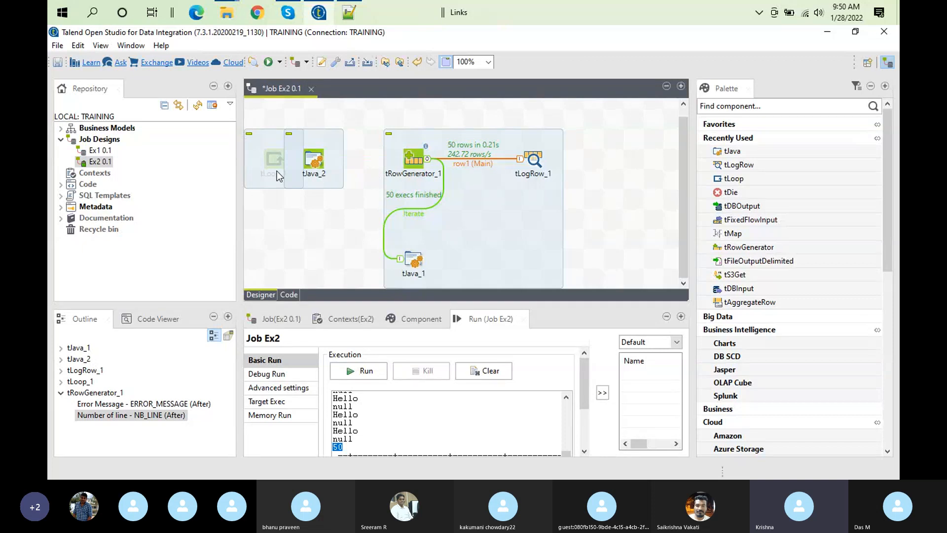
Rearrange the canvas with tJava_1 closer beneath the row1 link and tJava_2 below and between tLoop_1 and tRowGenerator_1
left_click_drag(313, 165, 352, 109)
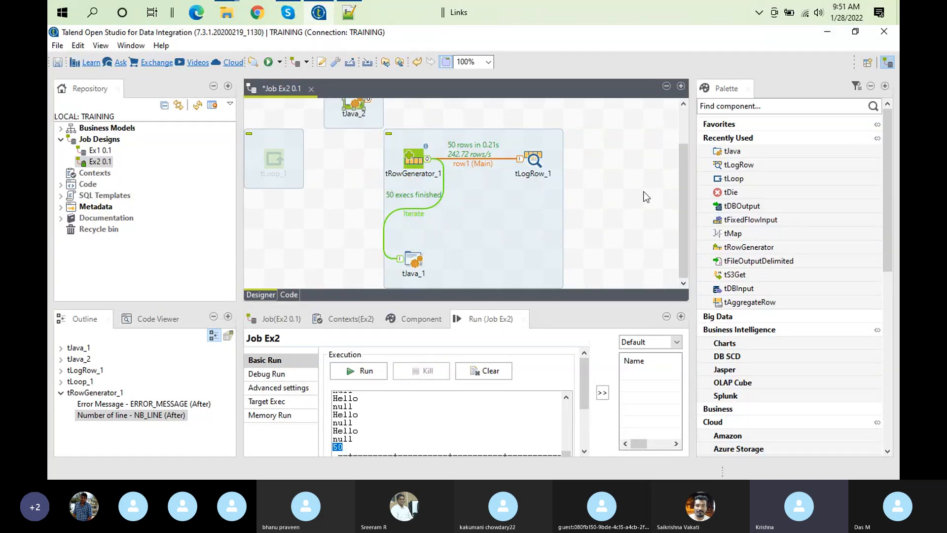
left_click_drag(682, 258, 682, 226)
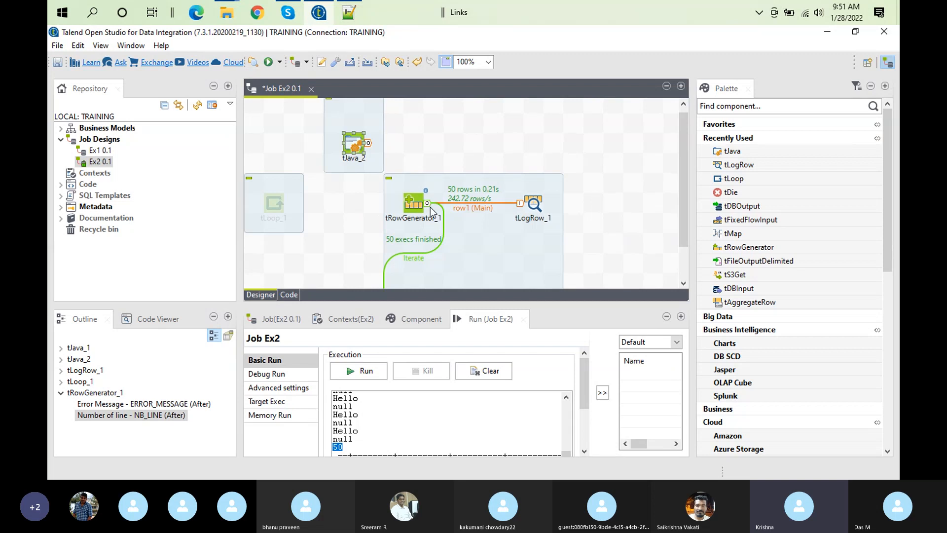
left_click_drag(685, 178, 684, 202)
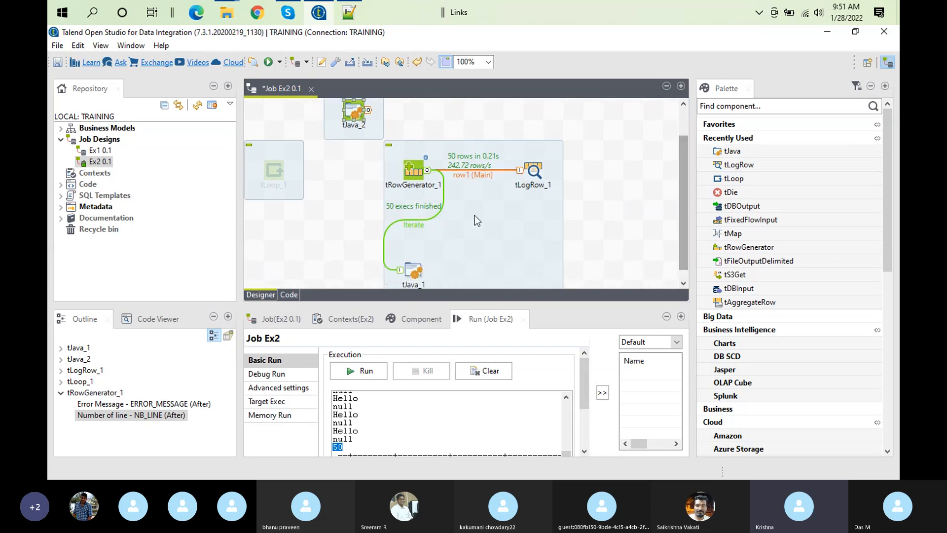
left_click_drag(423, 268, 462, 228)
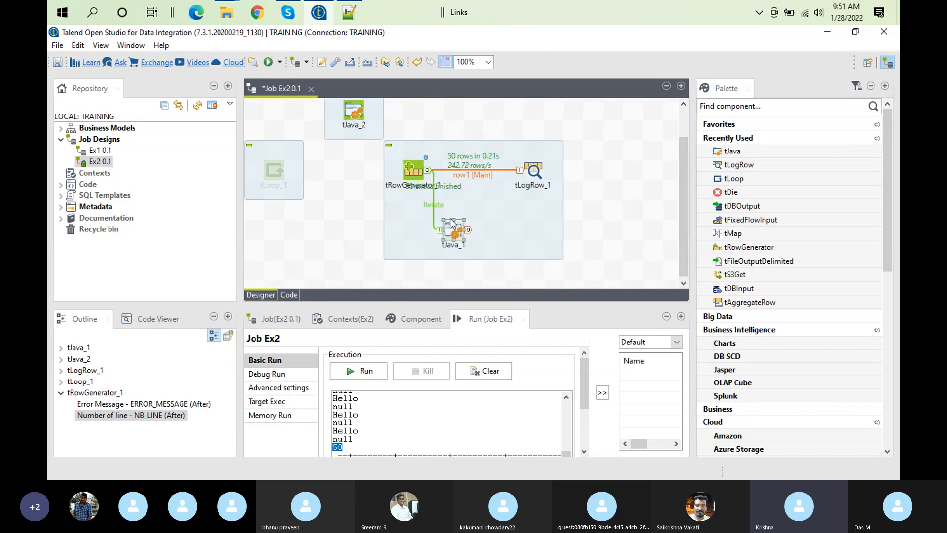
left_click_drag(353, 111, 333, 226)
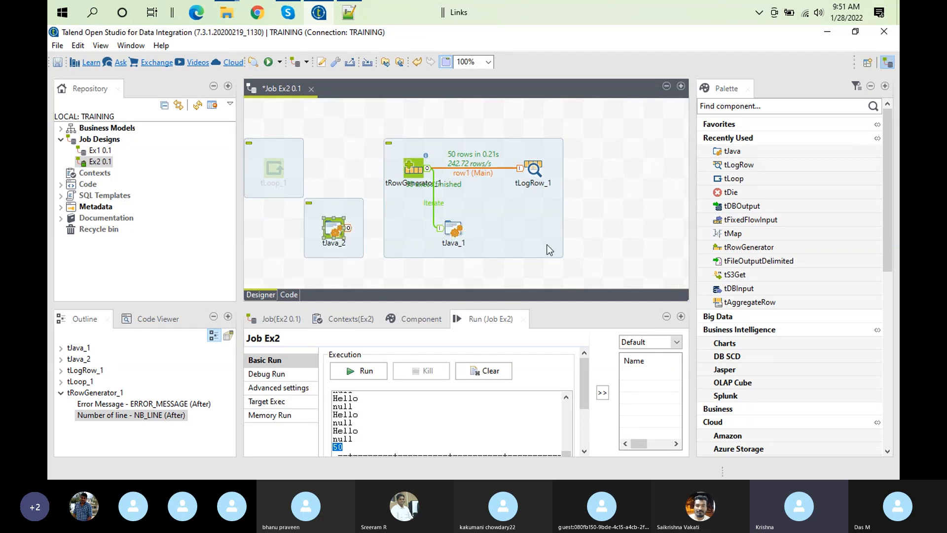
right_click(416, 169)
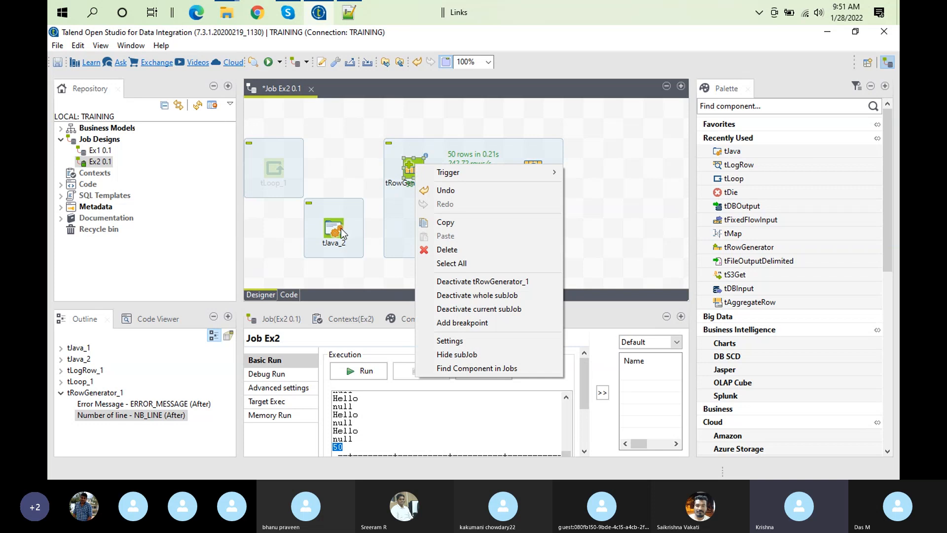
mouse_move(501, 174)
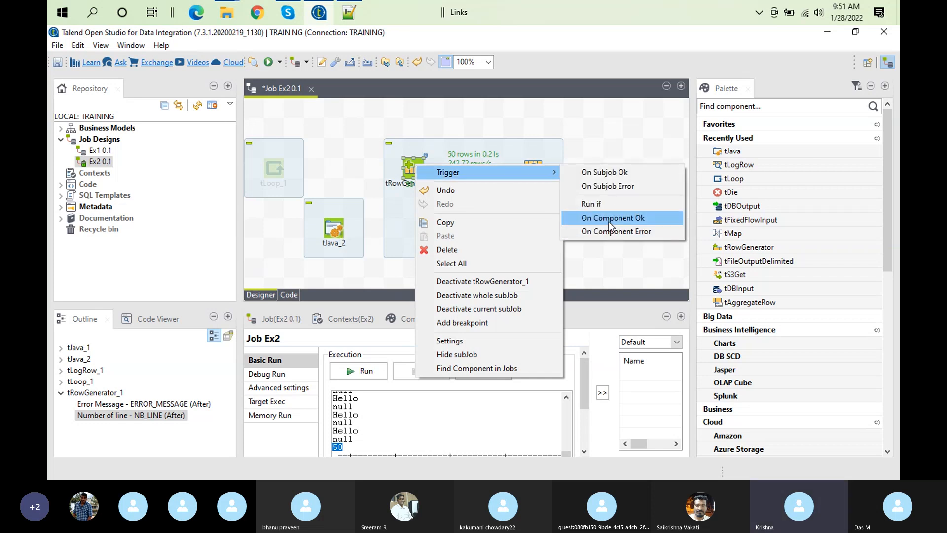
left_click(417, 133)
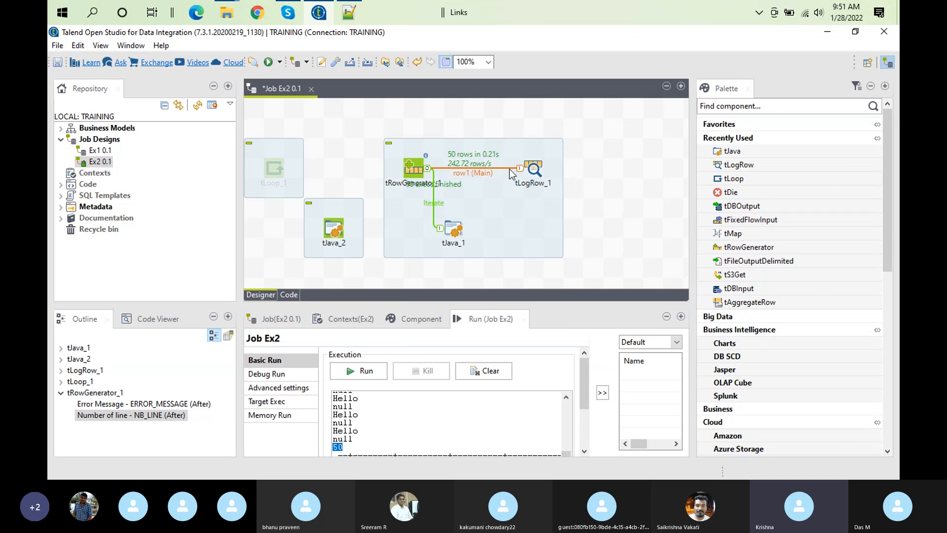
Connect tRowGenerator_1 to tJava_2 with an On Component Ok trigger
right_click(411, 167)
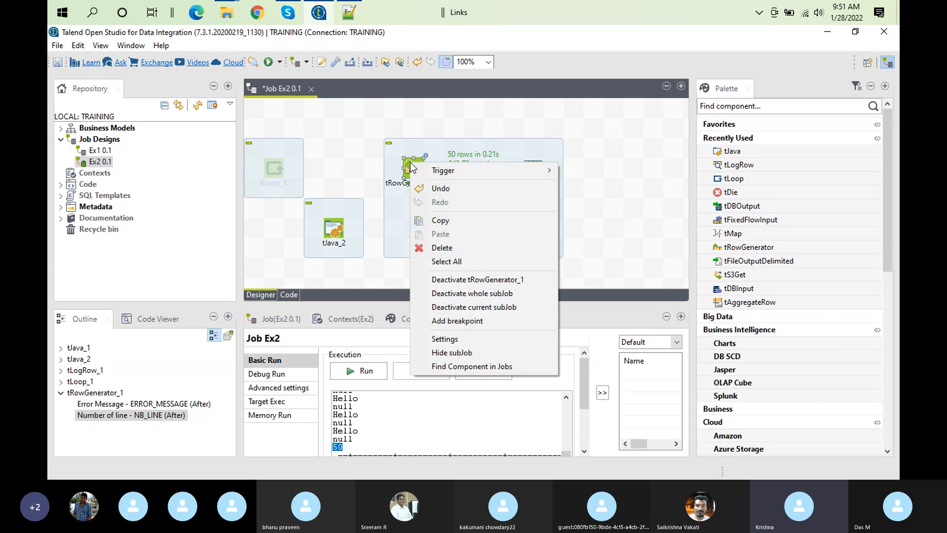
mouse_move(494, 170)
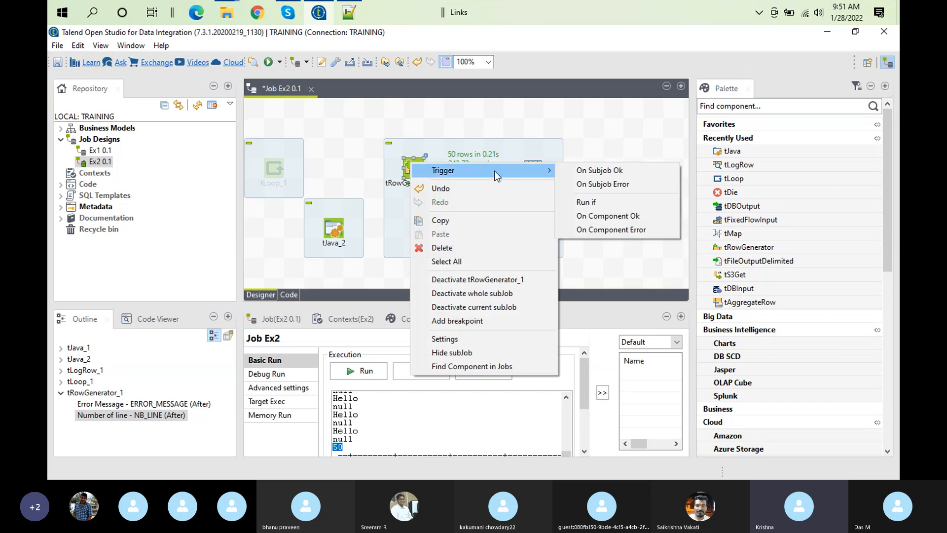
left_click(602, 219)
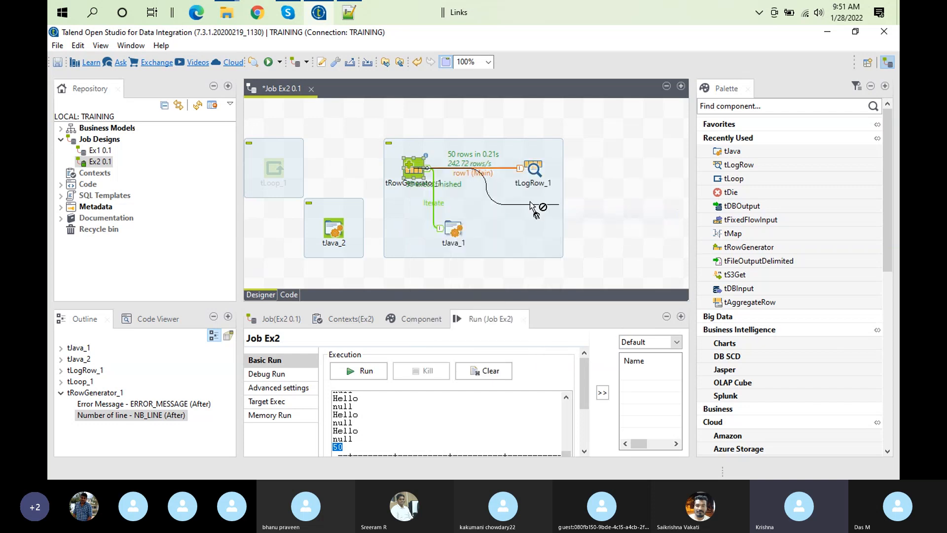
left_click(334, 228)
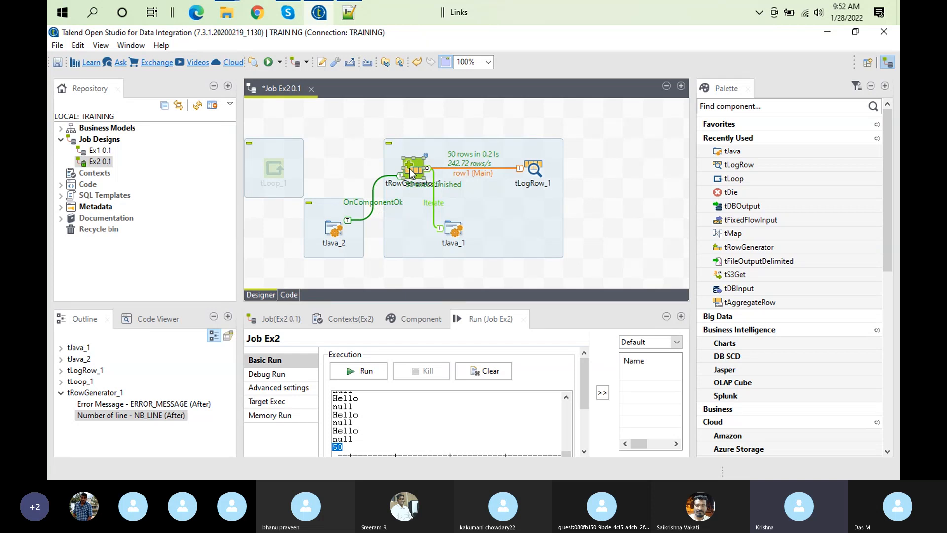
Review tRowGenerator_1's Number of line variable and tJava_2's code that prints the NB_LINE message
left_click(143, 415)
left_click(415, 171)
double_click(339, 234)
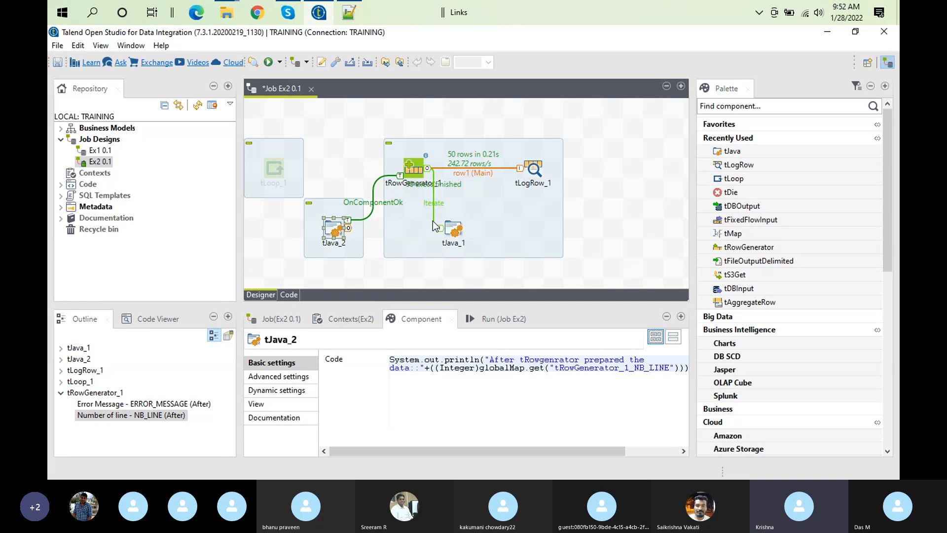
Clear the previous console output and run job Ex2 with the OnComponentOk connection
left_click(490, 319)
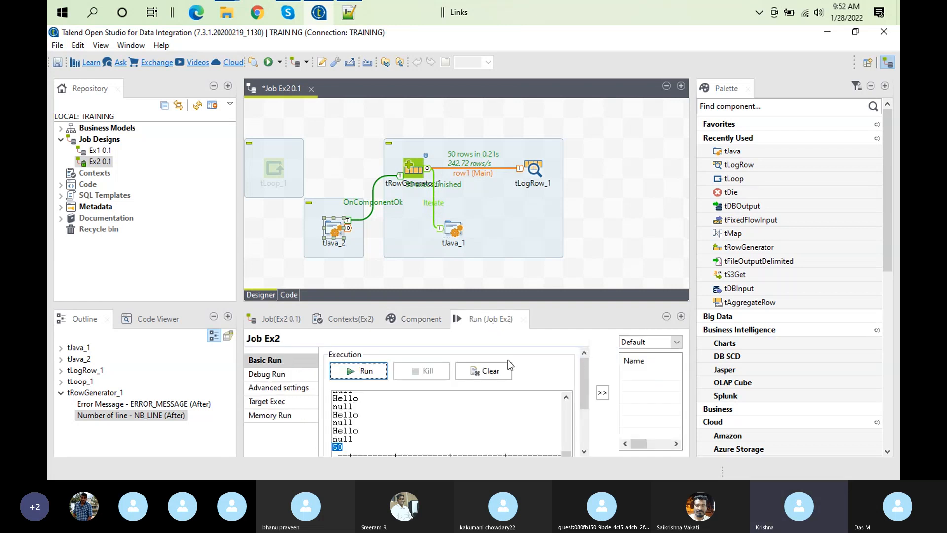
left_click(483, 376)
left_click(371, 373)
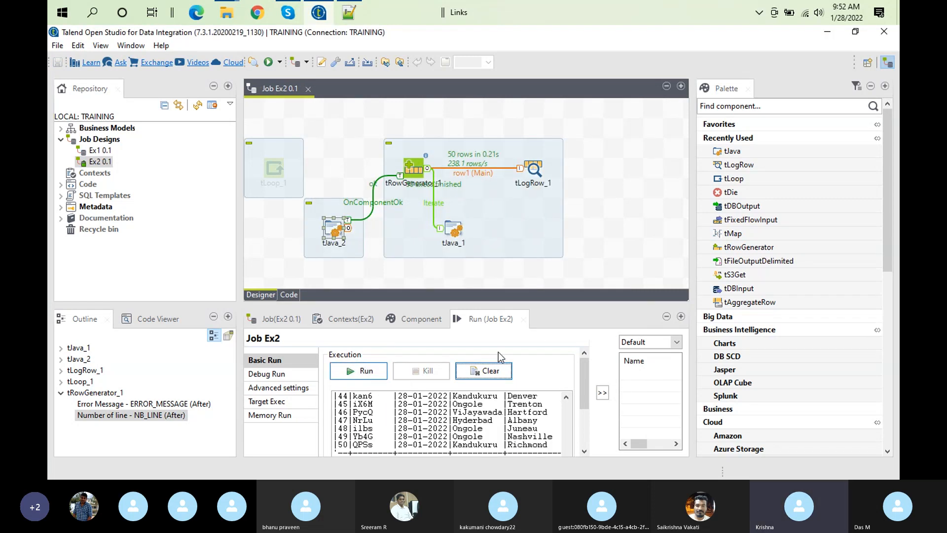
Enlarge the run console to examine where tJava_2's message is printed relative to the tLogRow_1 table, then restore the layout
scroll(581, 371, "down", 3)
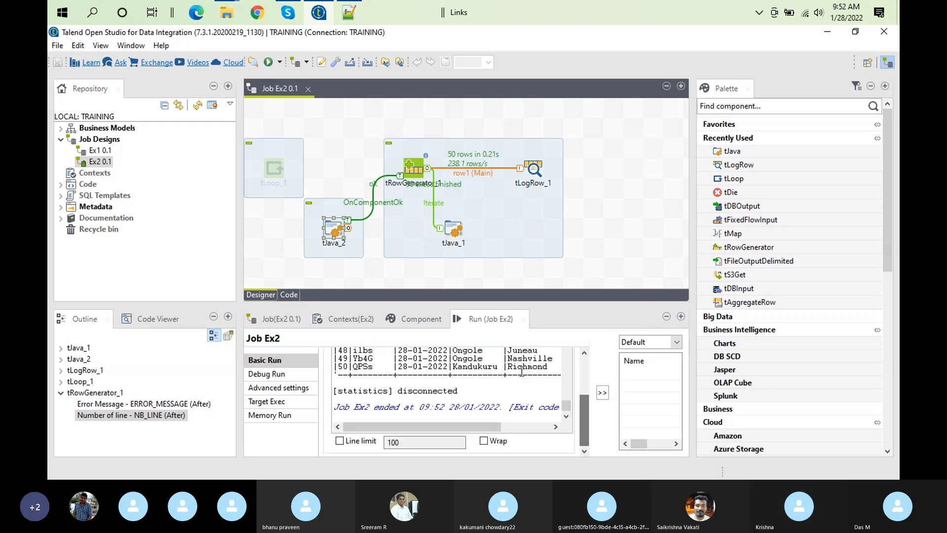
double_click(484, 320)
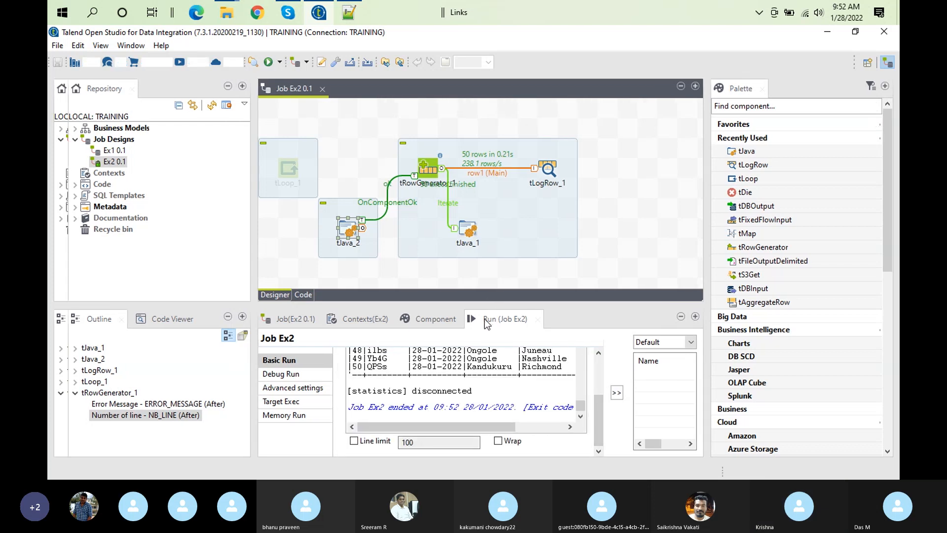
left_click_drag(690, 399, 682, 322)
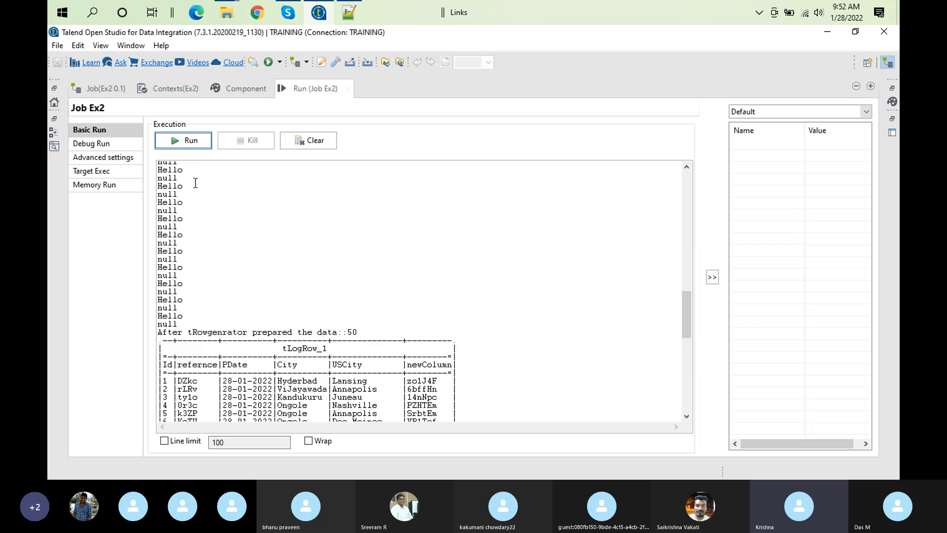
double_click(306, 89)
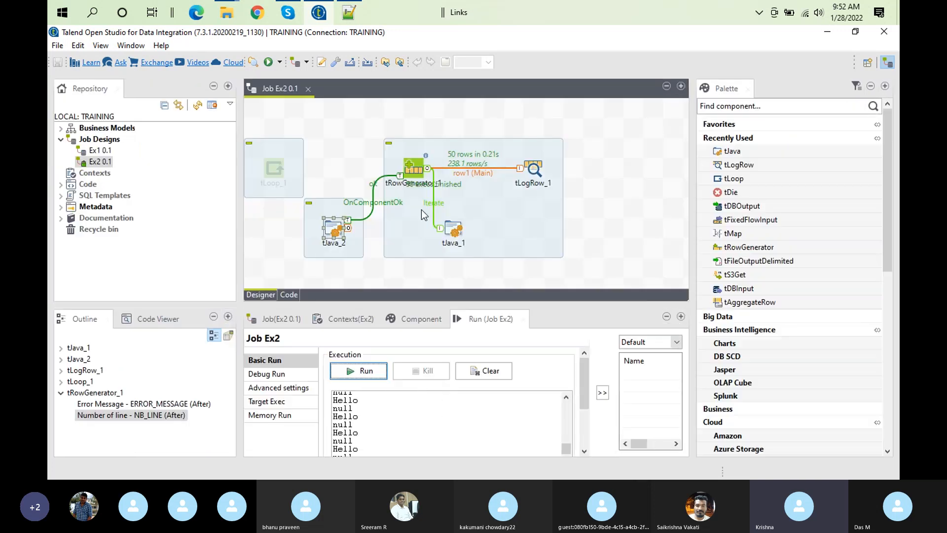
Replace the OnComponentOk connection between tRowGenerator_1 and tJava_2 with an On Subjob Ok trigger
left_click(449, 227)
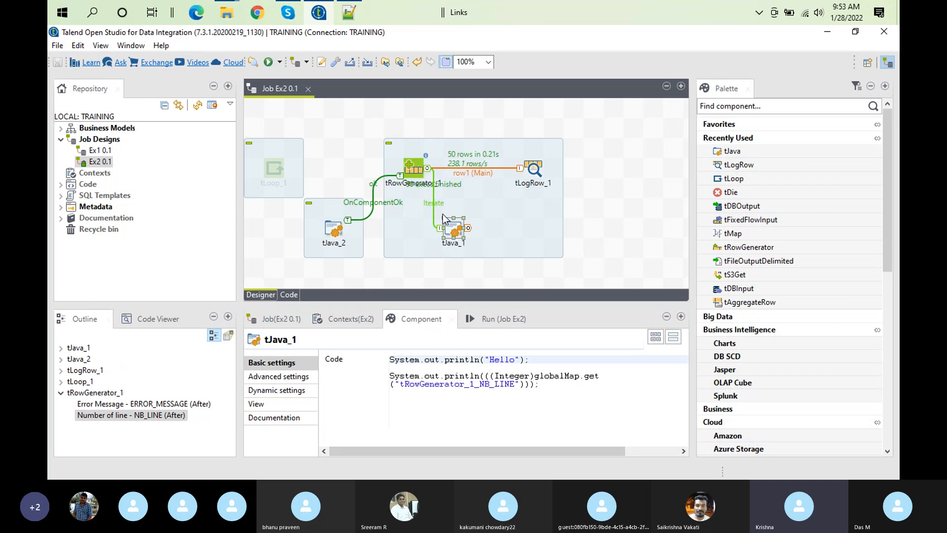
left_click(379, 203)
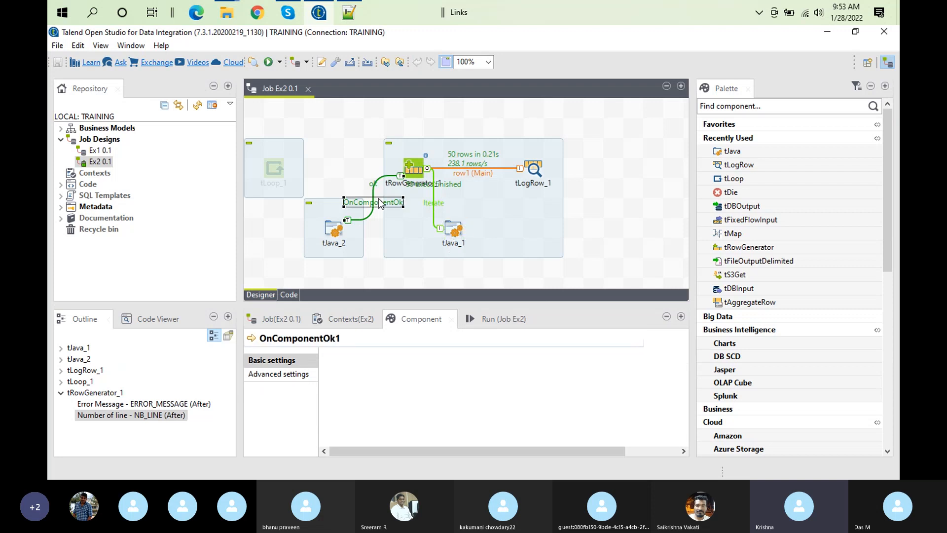
key("Delete")
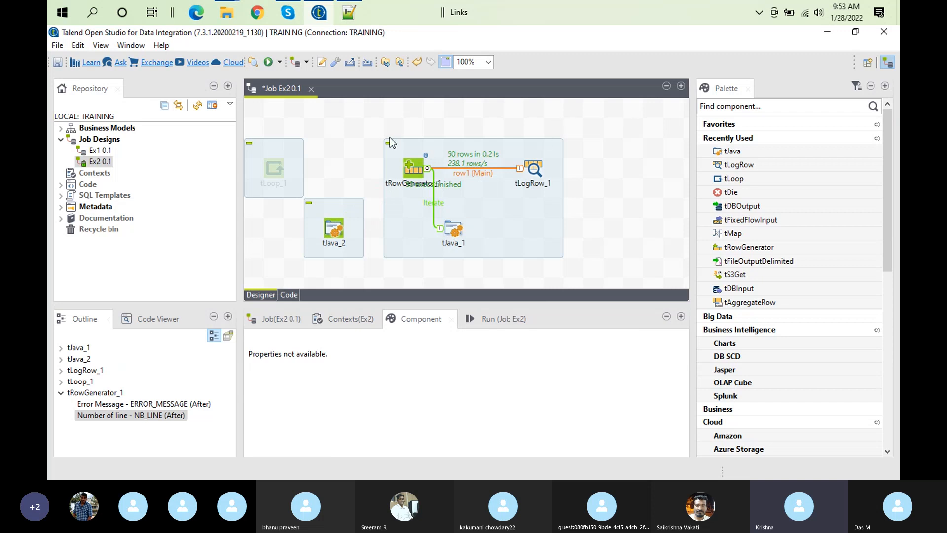
right_click(417, 167)
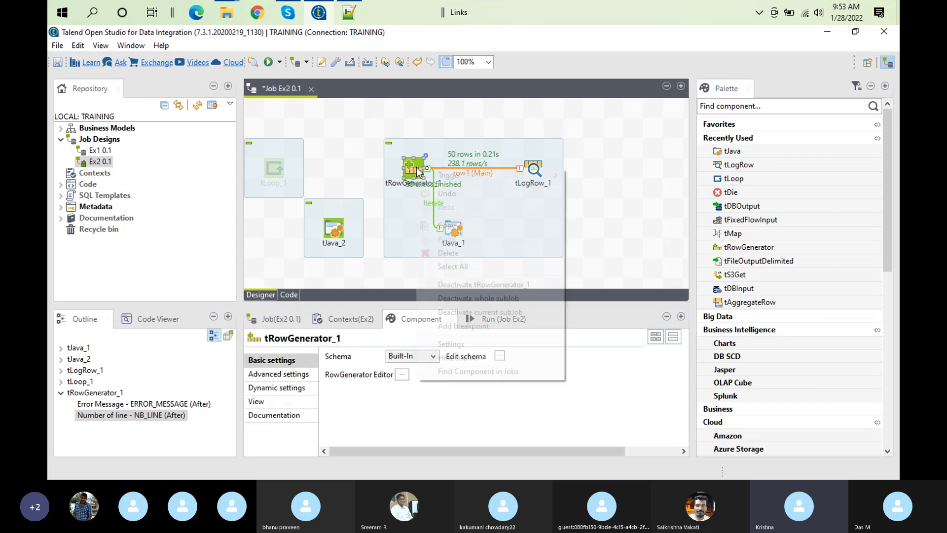
mouse_move(484, 175)
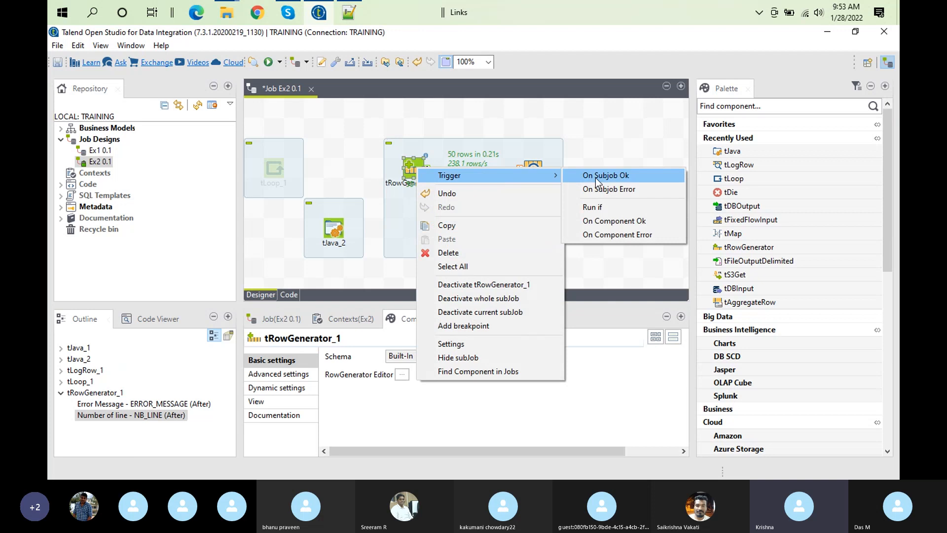
left_click(595, 177)
left_click(334, 230)
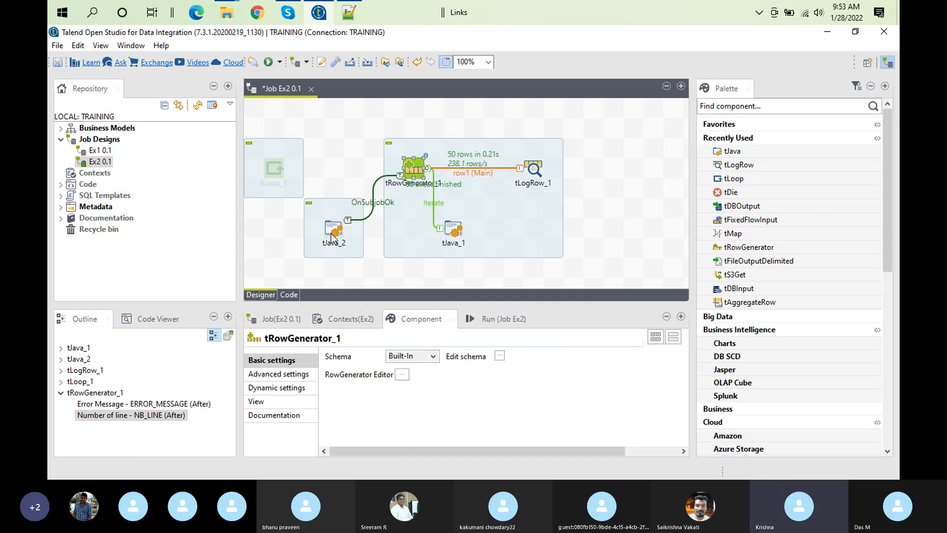
Clear the console and rerun job Ex2 with the OnSubjobOk connection
left_click(516, 322)
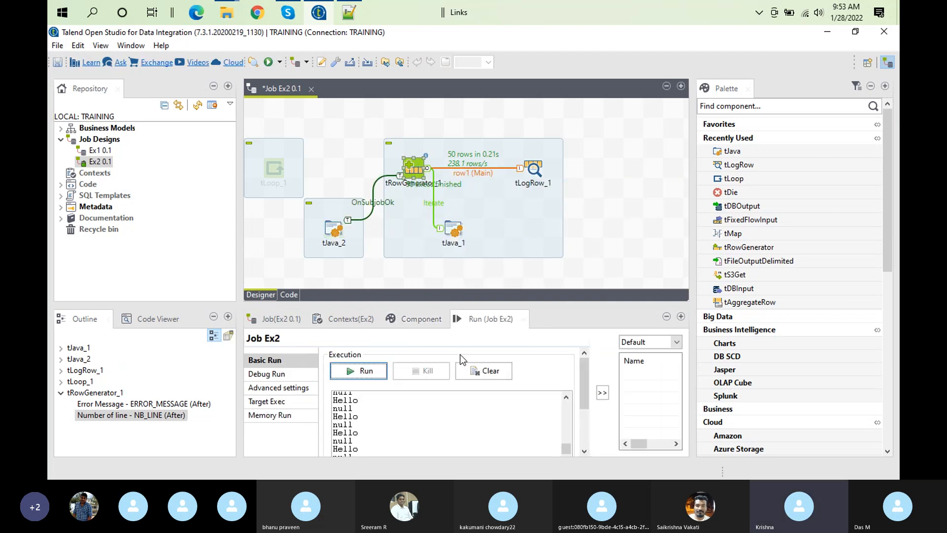
left_click(500, 372)
left_click(365, 372)
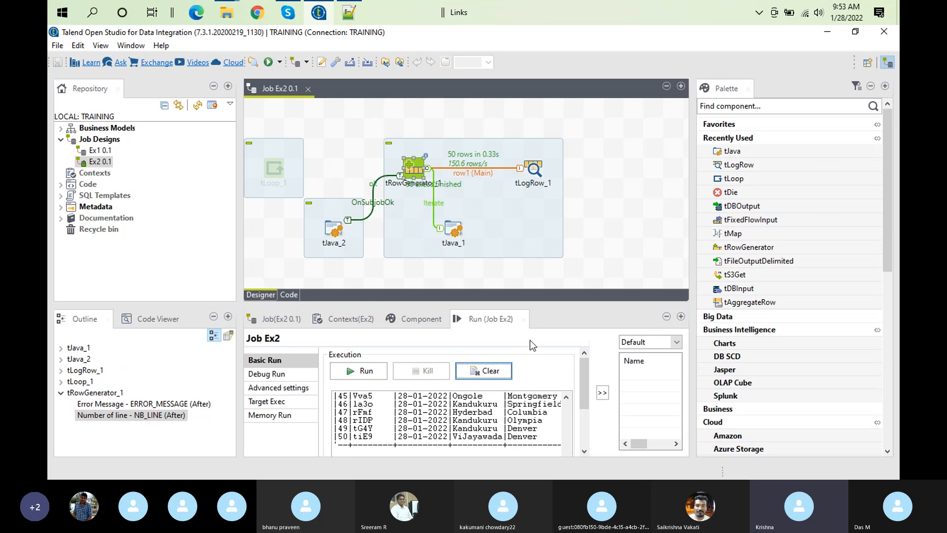
Examine the enlarged run output, comparing the position of tJava_2's message with the Hello lines and the tLogRow_1 table
double_click(495, 319)
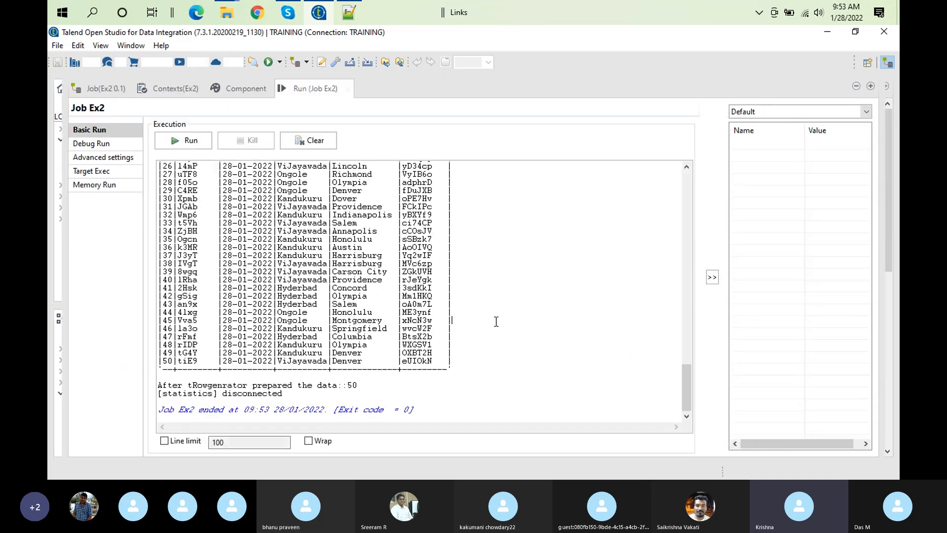
left_click_drag(688, 406, 726, 464)
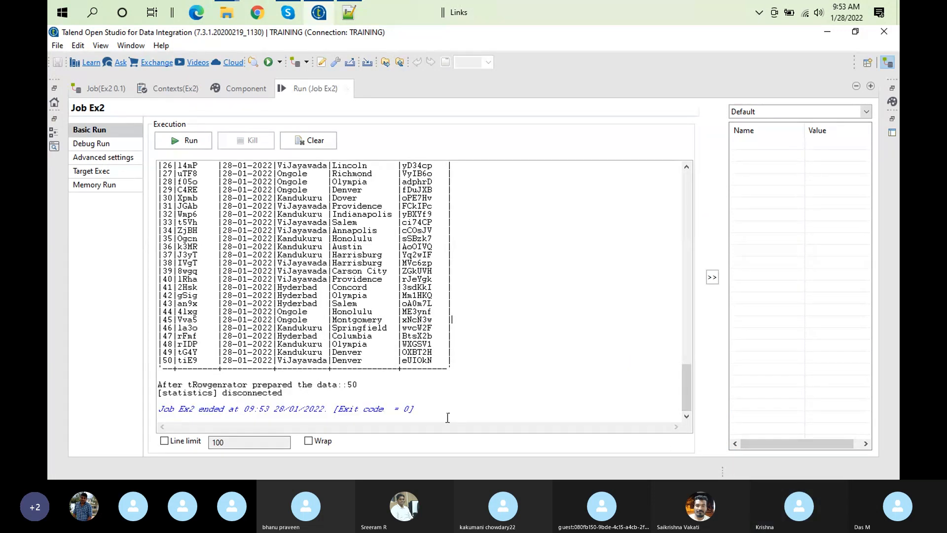
left_click_drag(365, 386, 157, 385)
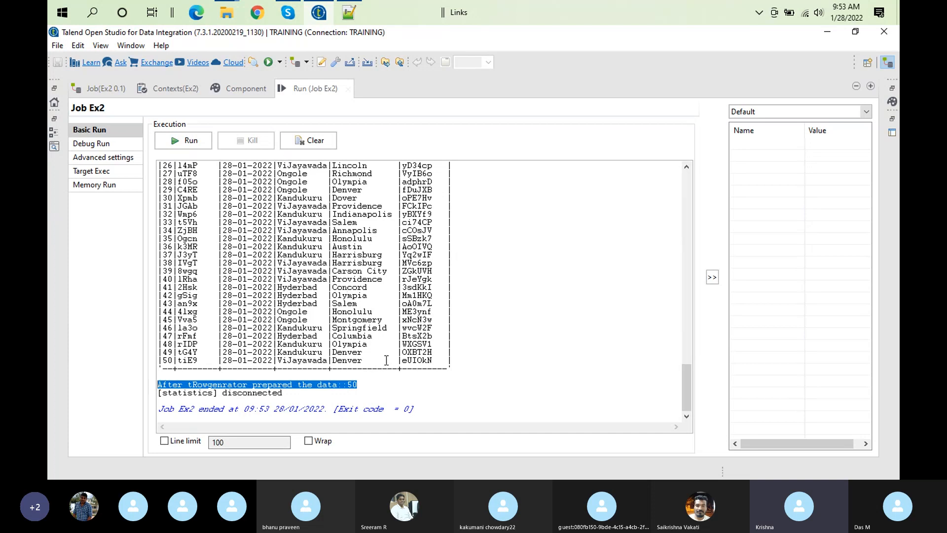
left_click_drag(688, 394, 686, 323)
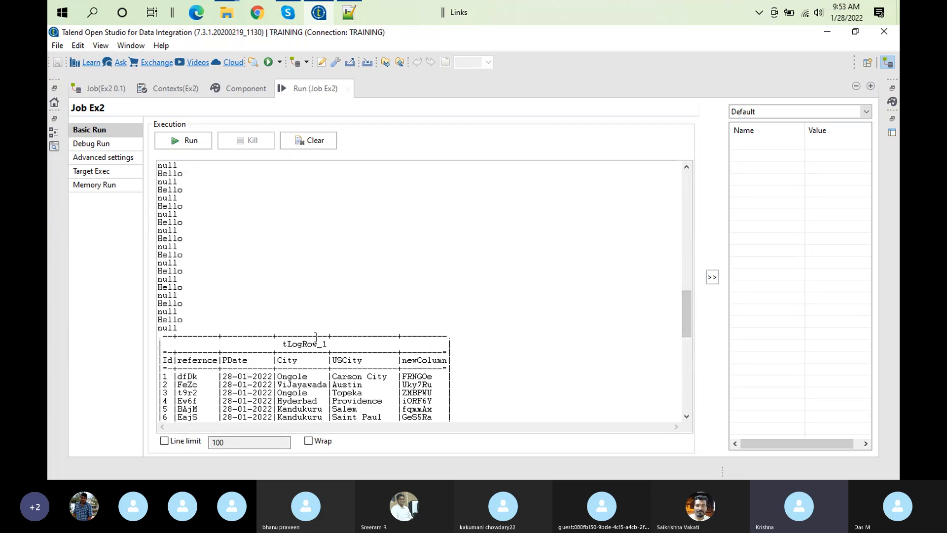
left_click_drag(687, 311, 576, 325)
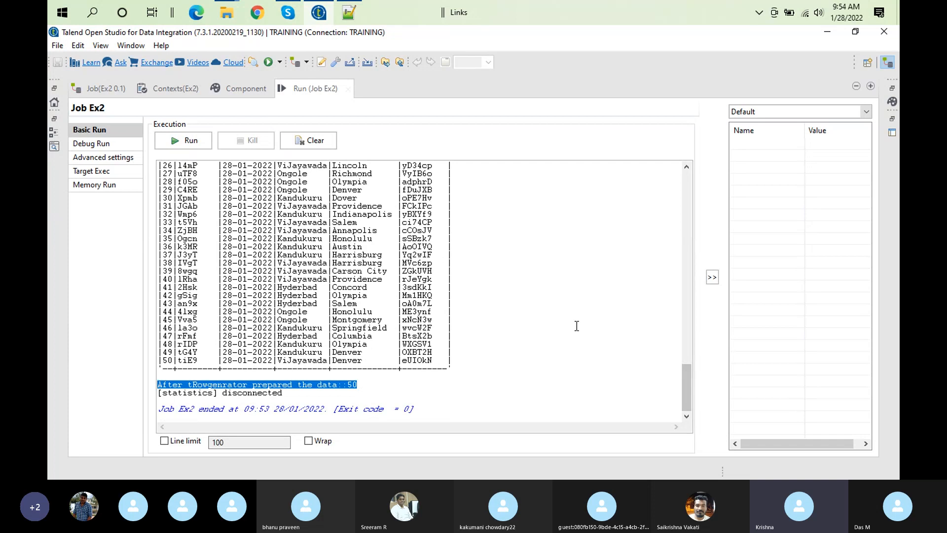
double_click(329, 88)
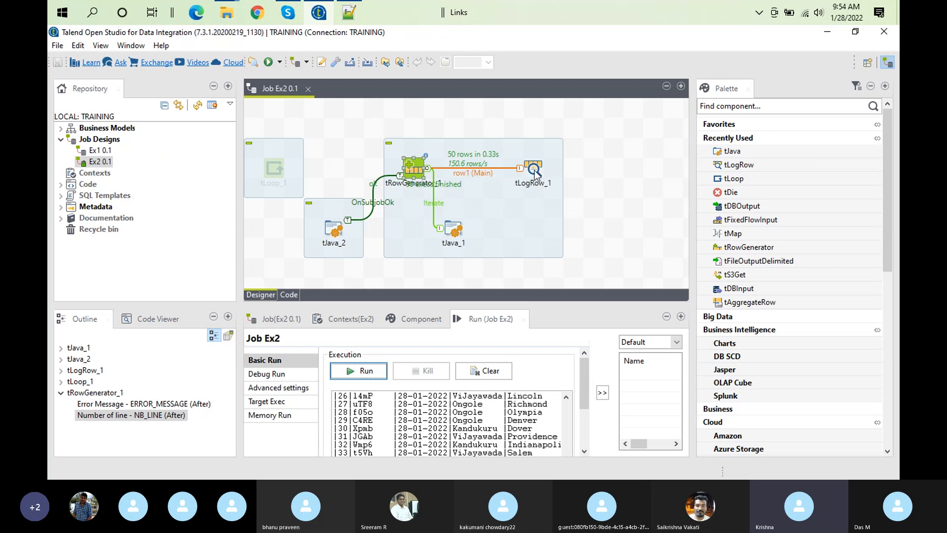
Review tJava_1's code and tLogRow_1's settings, and check them against the enlarged run output
double_click(454, 230)
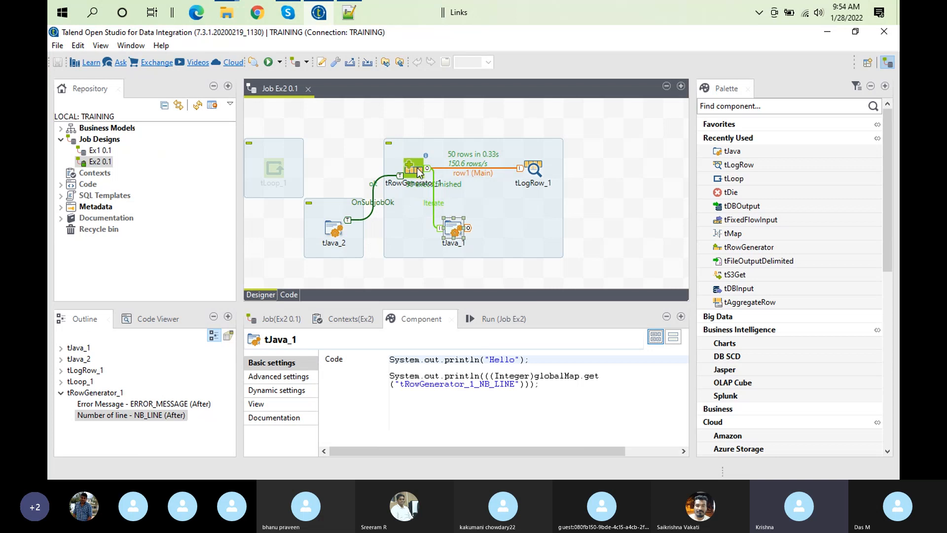
left_click(531, 175)
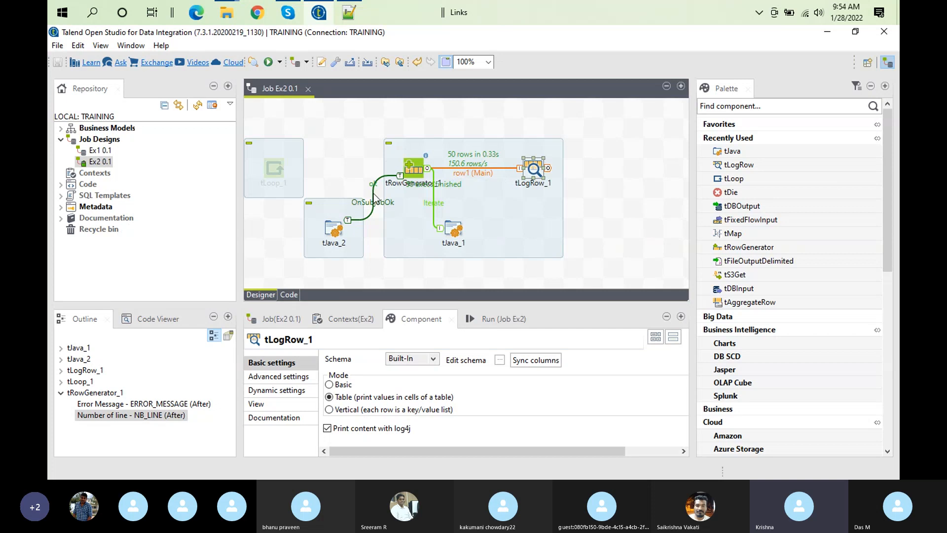
double_click(487, 316)
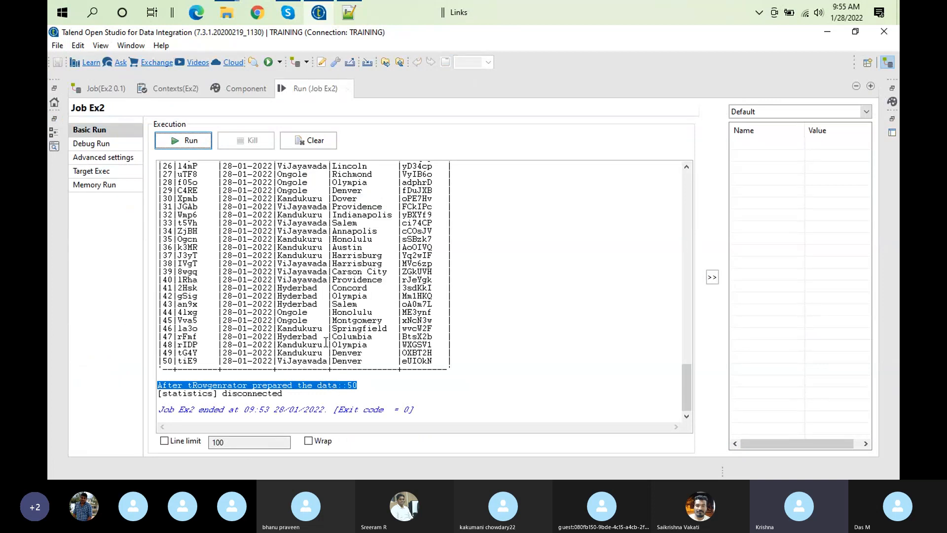
double_click(309, 88)
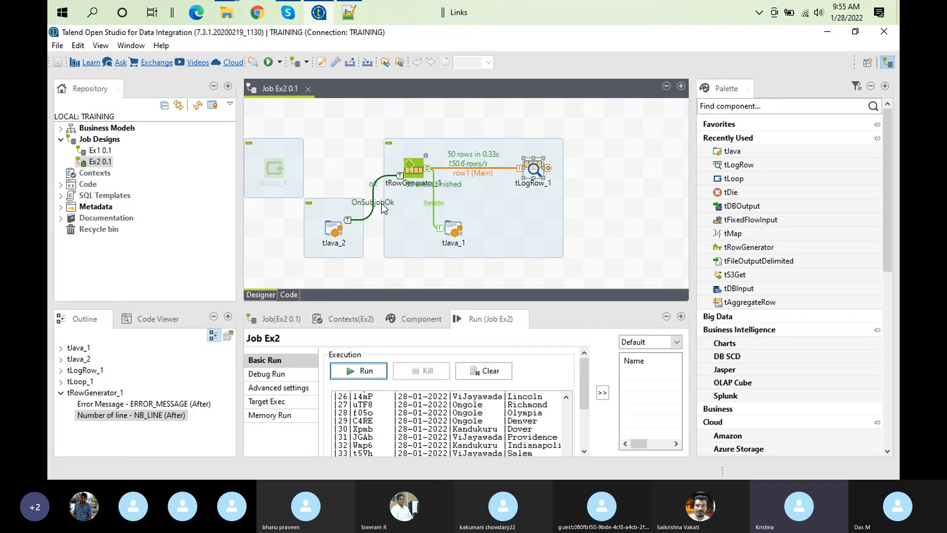
Delete the OnSubjobOk connection and recreate it as an On Subjob Ok trigger from tRowGenerator_1 to tJava_2
left_click(376, 206)
key("Delete")
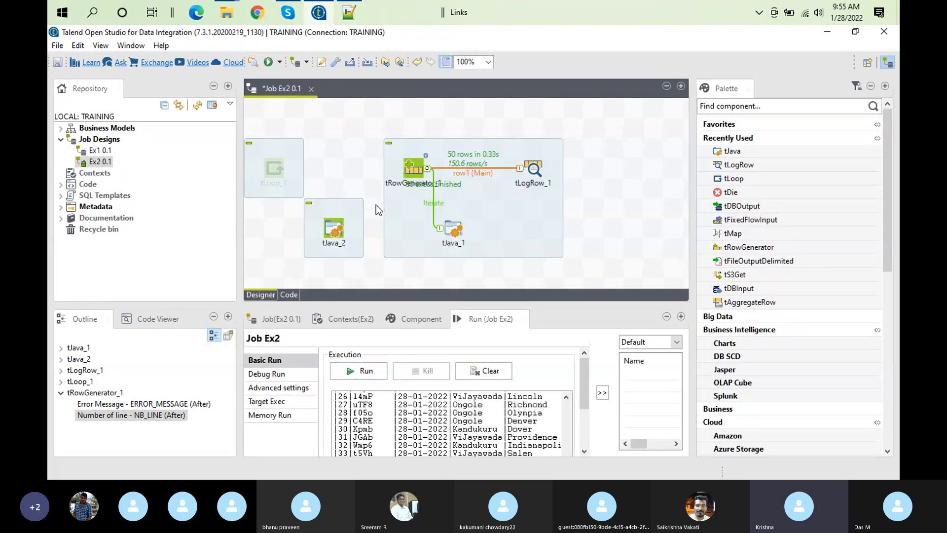
right_click(417, 166)
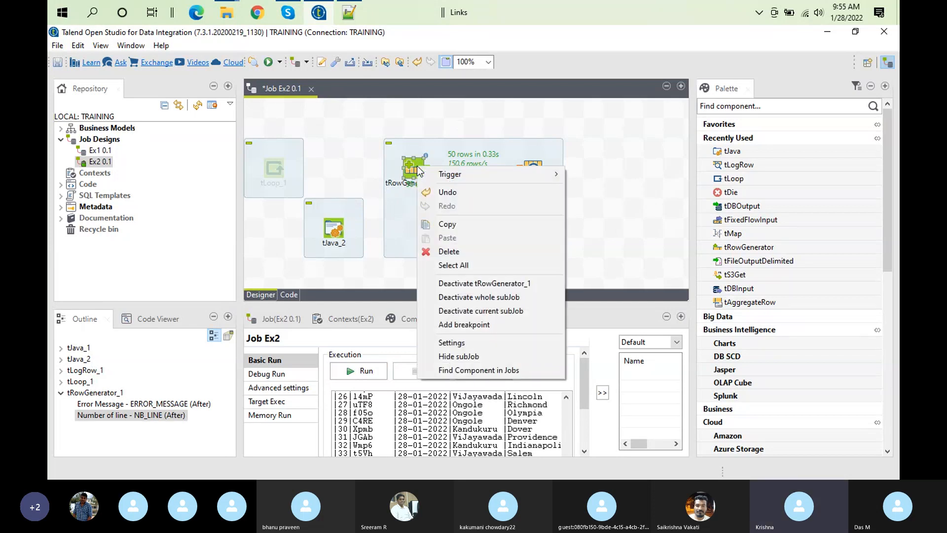
mouse_move(546, 172)
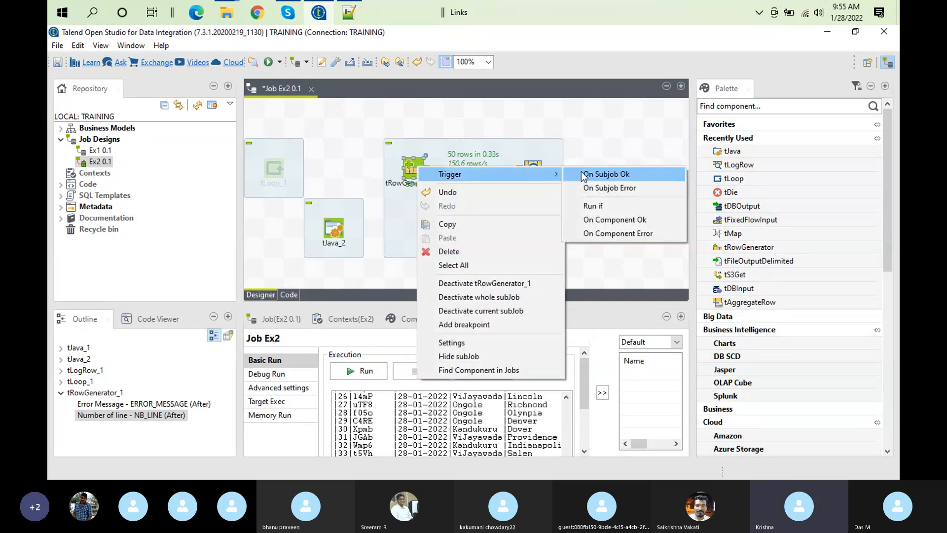
left_click(604, 175)
left_click(336, 236)
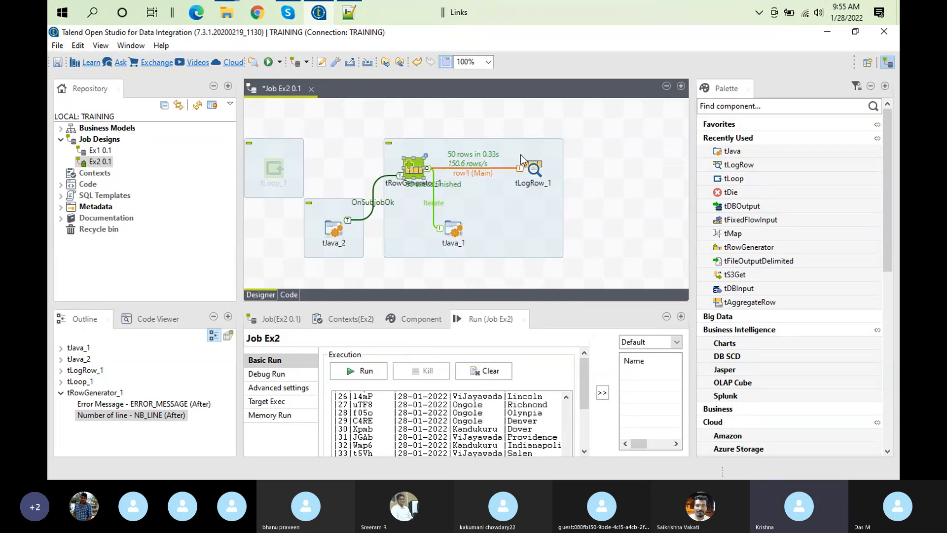
Rerun job Ex2 with the OnSubjobOk connection and clear its console output
left_click(486, 371)
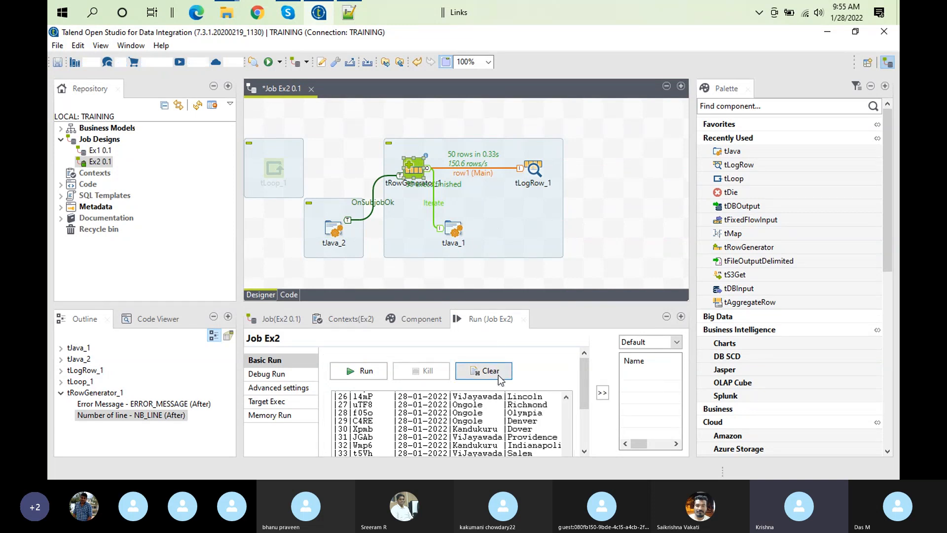
left_click(361, 377)
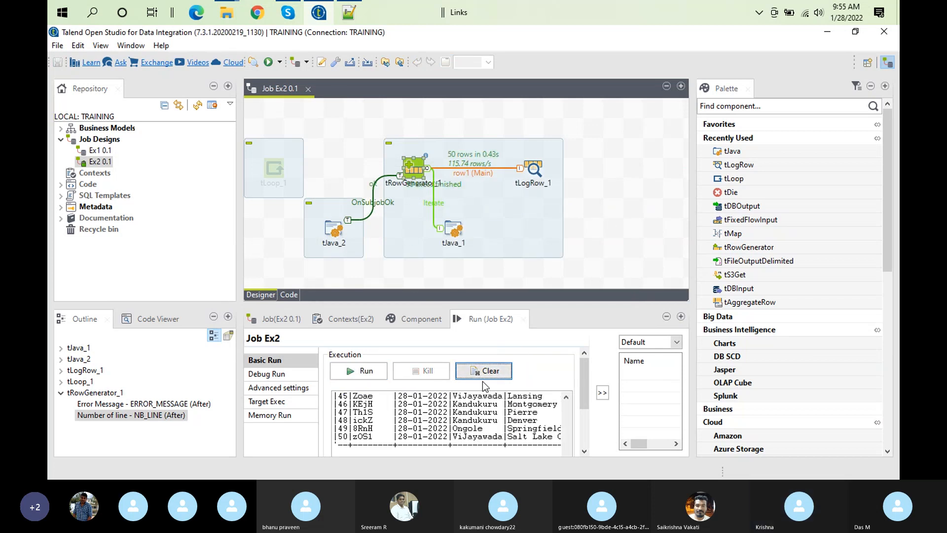
left_click(483, 376)
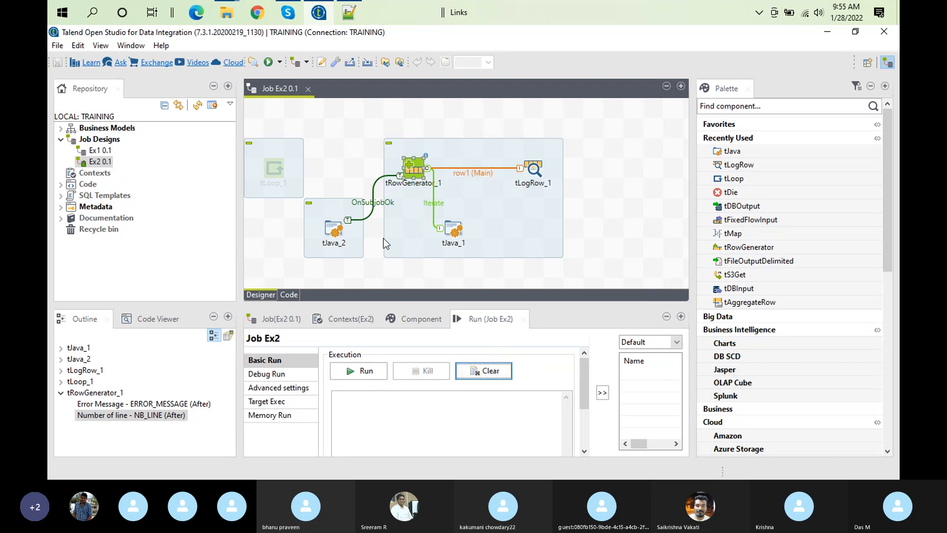
Remove the link between tRowGenerator_1 and tJava_2 and redraw it with the On Subjob Ok trigger
left_click(375, 204)
key("Delete")
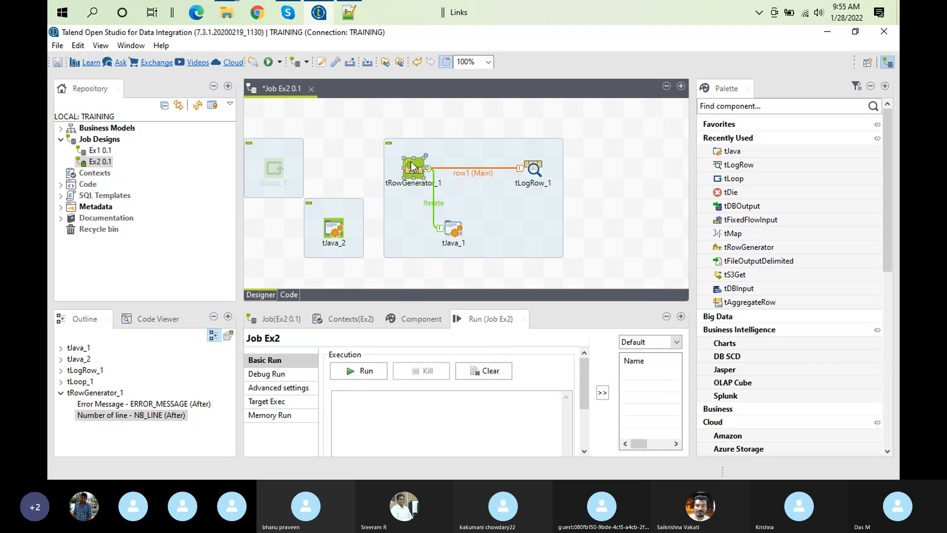
right_click(412, 165)
mouse_move(493, 170)
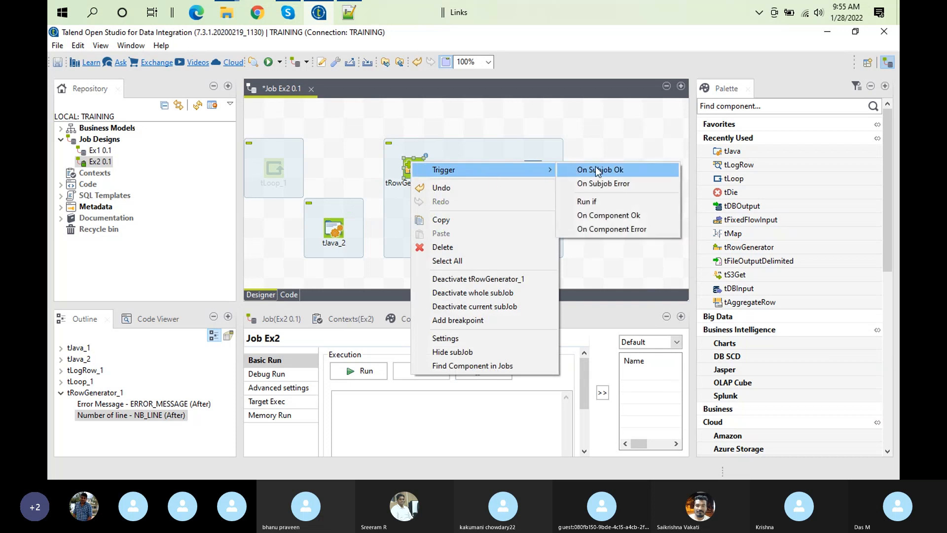
left_click(597, 169)
left_click(333, 229)
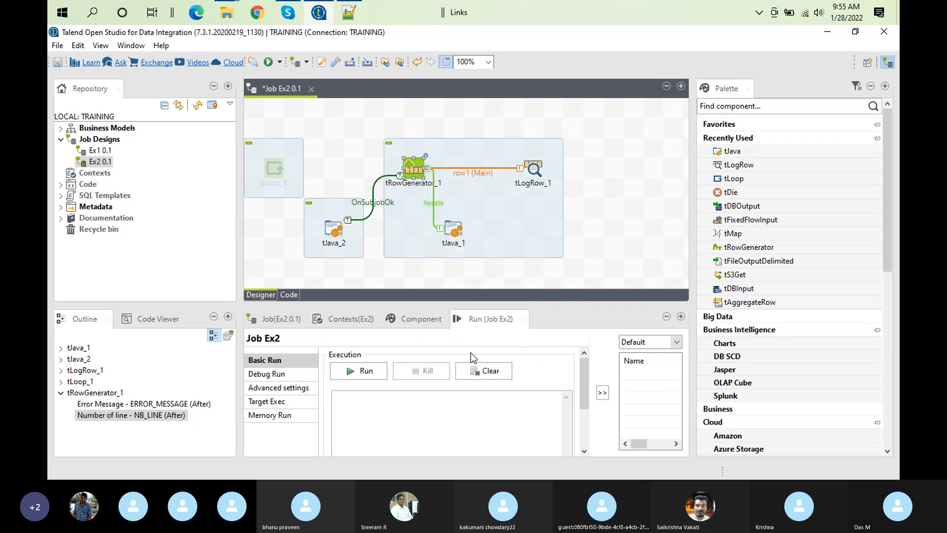
Replace the OnSubjobOk connection between tRowGenerator_1 and tJava_2 with an On Component Ok trigger
left_click(379, 206)
key("Delete")
right_click(409, 170)
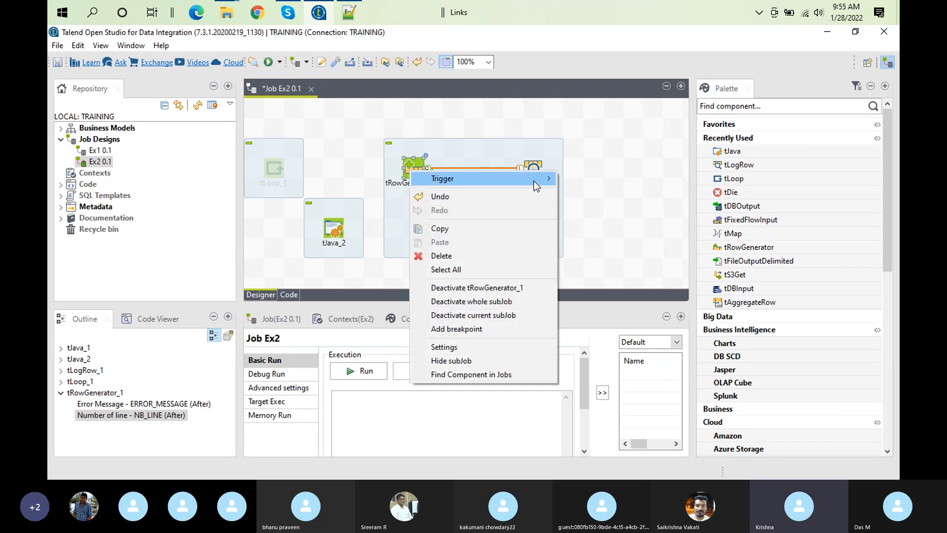
mouse_move(533, 180)
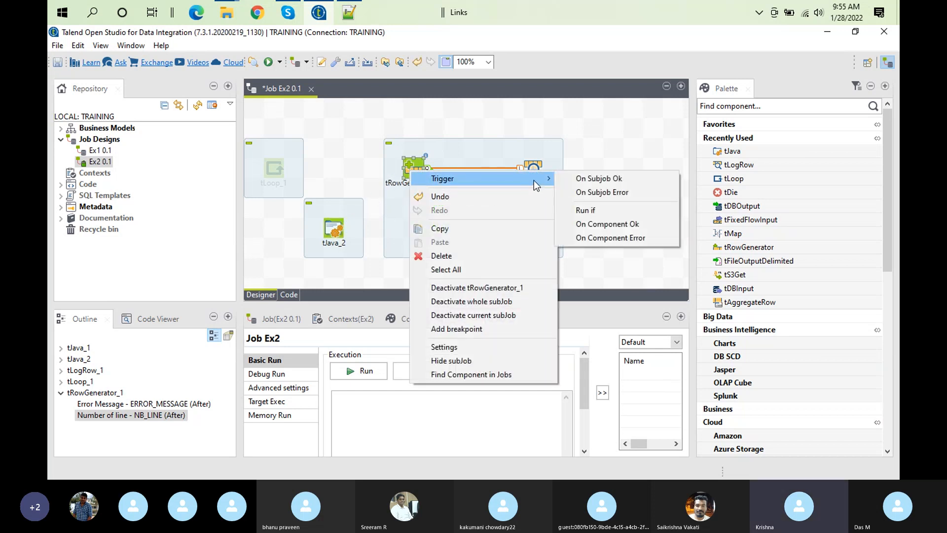
left_click(617, 226)
left_click(339, 227)
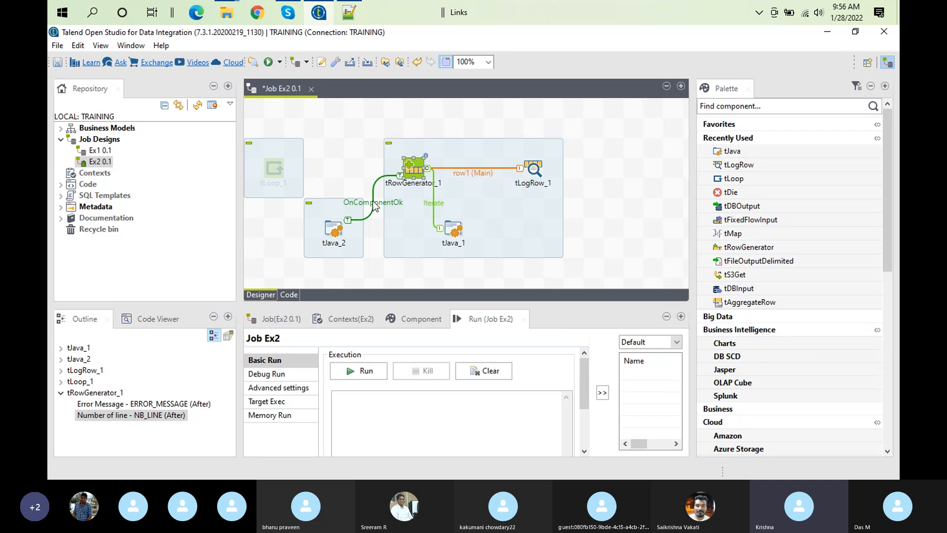
Clear the console and run job Ex2 with the OnComponentOk connection
left_click(491, 371)
left_click(487, 372)
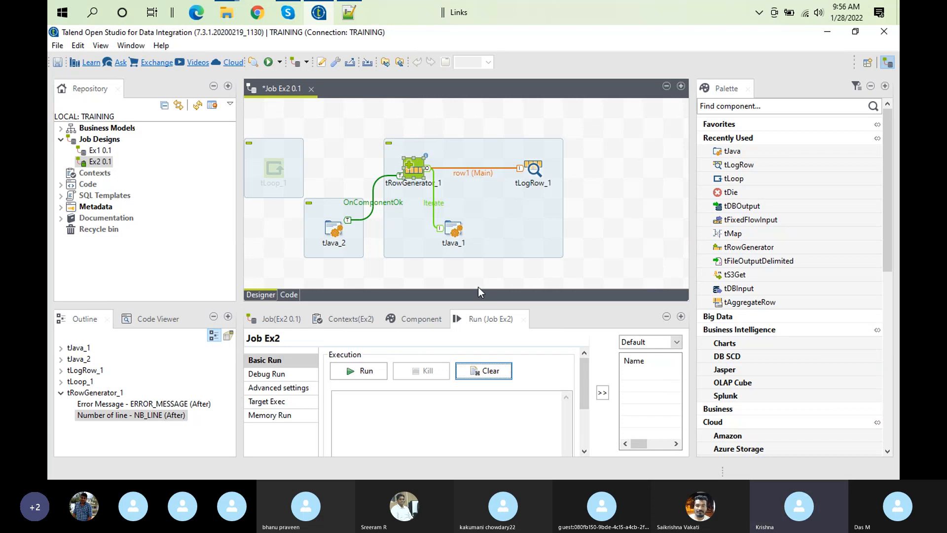
left_click(383, 369)
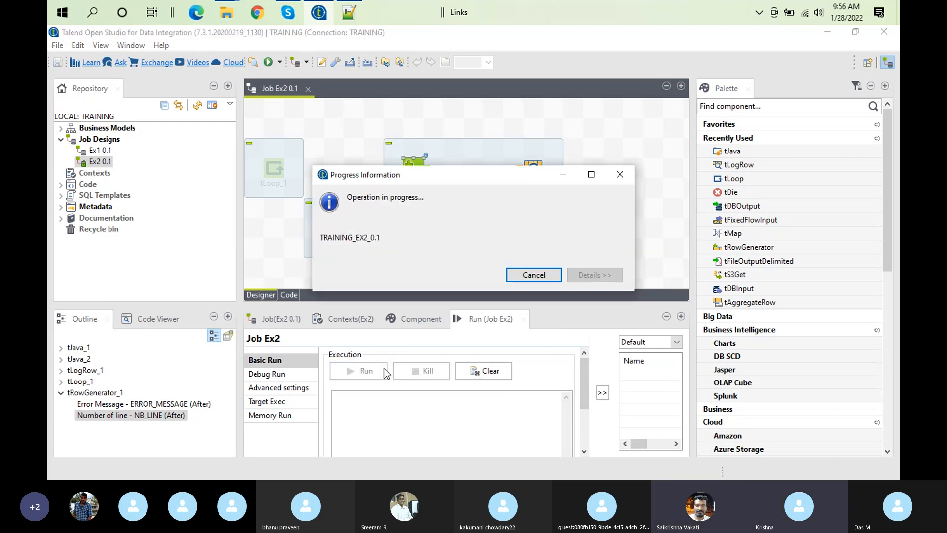
Review the trigger types offered for tRowGenerator_1, comparing the subjob-level and component-level options
right_click(413, 166)
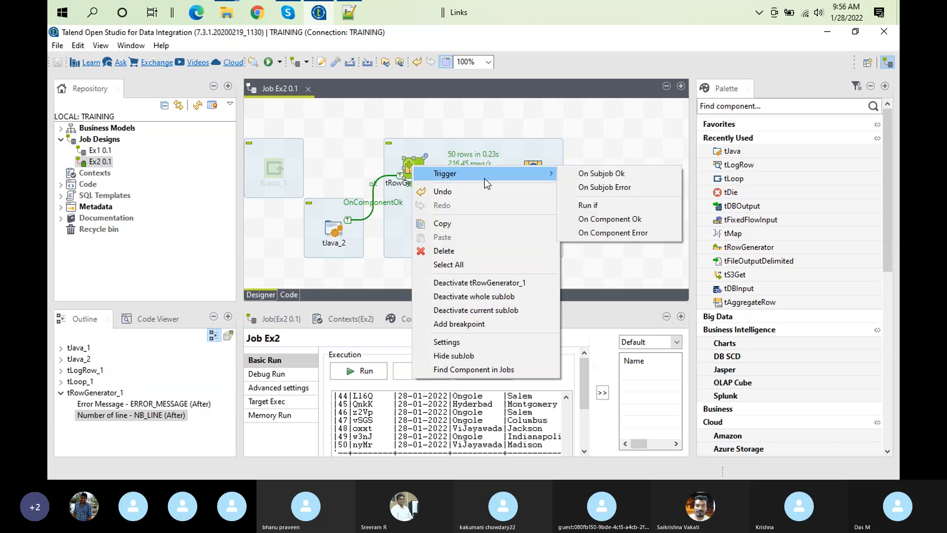
left_click(411, 141)
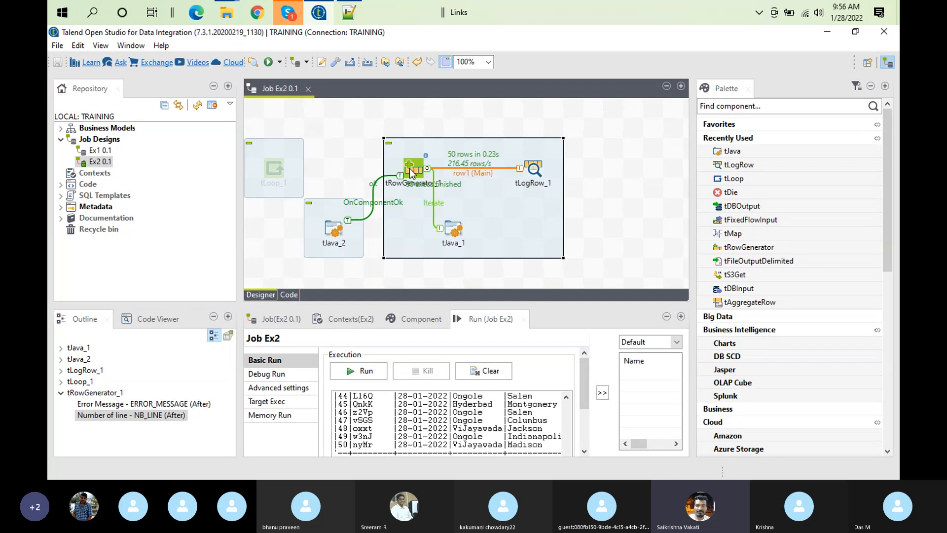
left_click(410, 173)
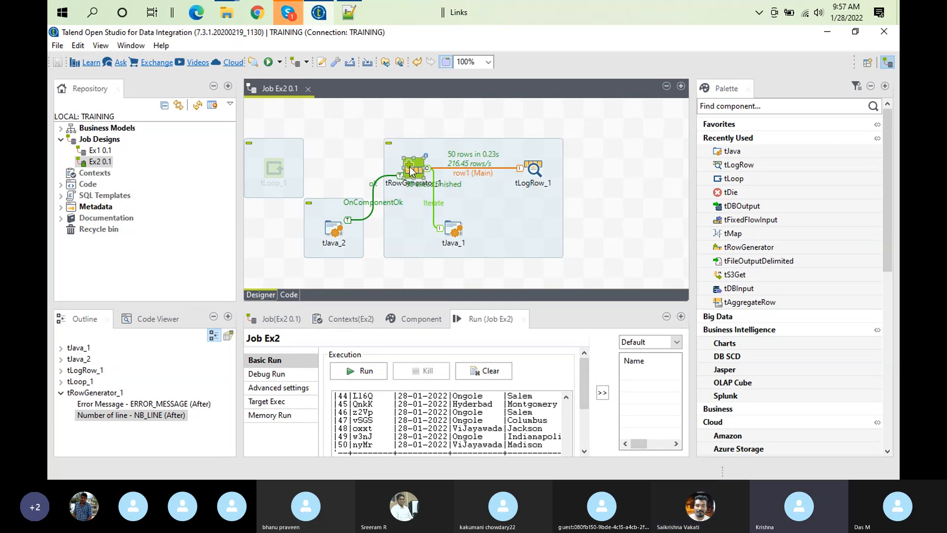
right_click(410, 173)
mouse_move(513, 174)
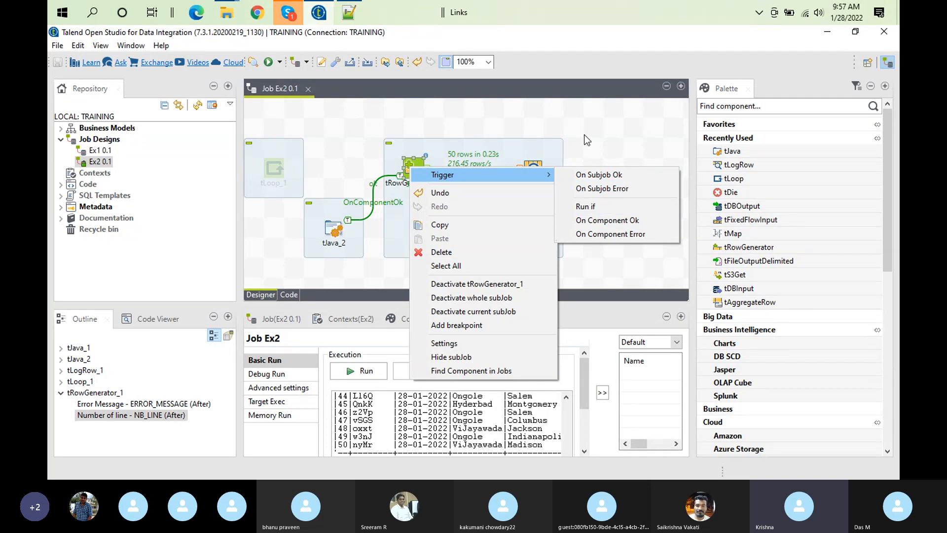
left_click(416, 167)
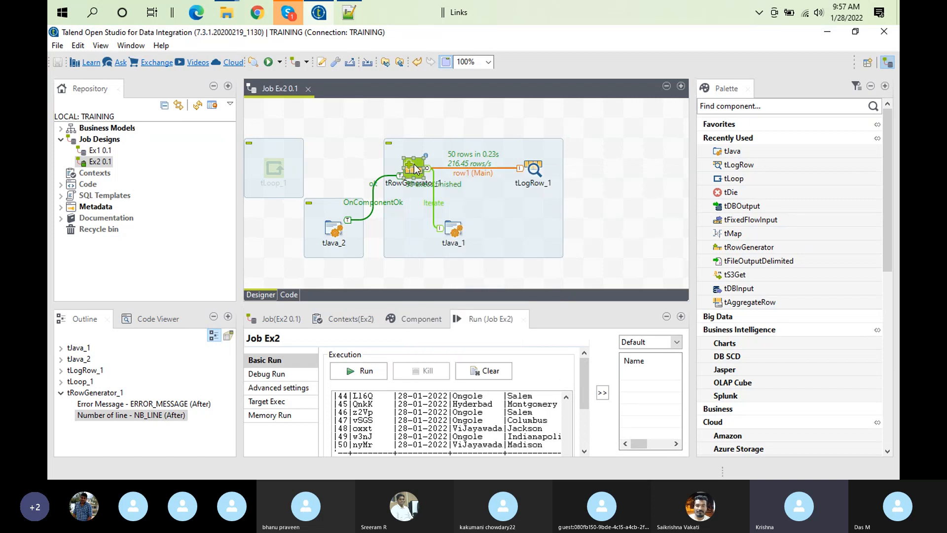
right_click(414, 166)
mouse_move(465, 173)
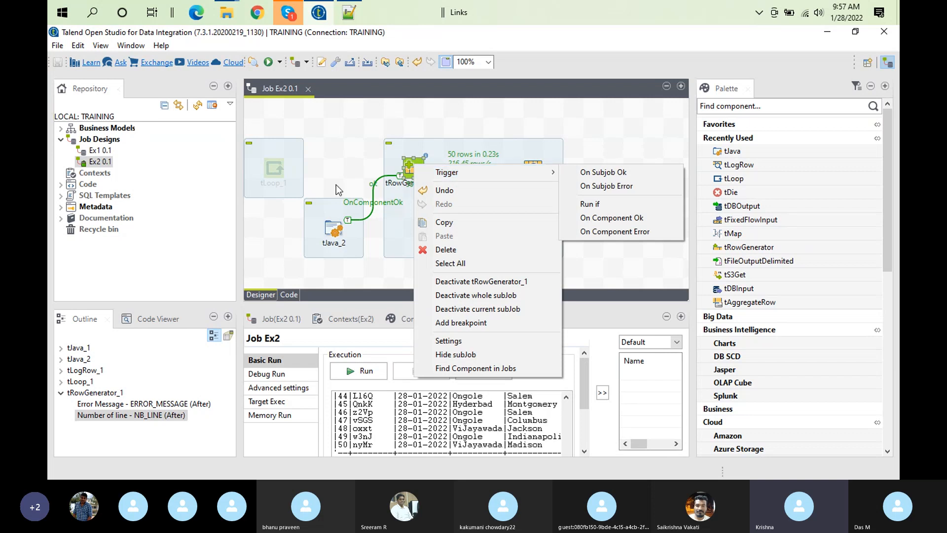
Activate the disabled tLoop_1 component in the job design
right_click(277, 167)
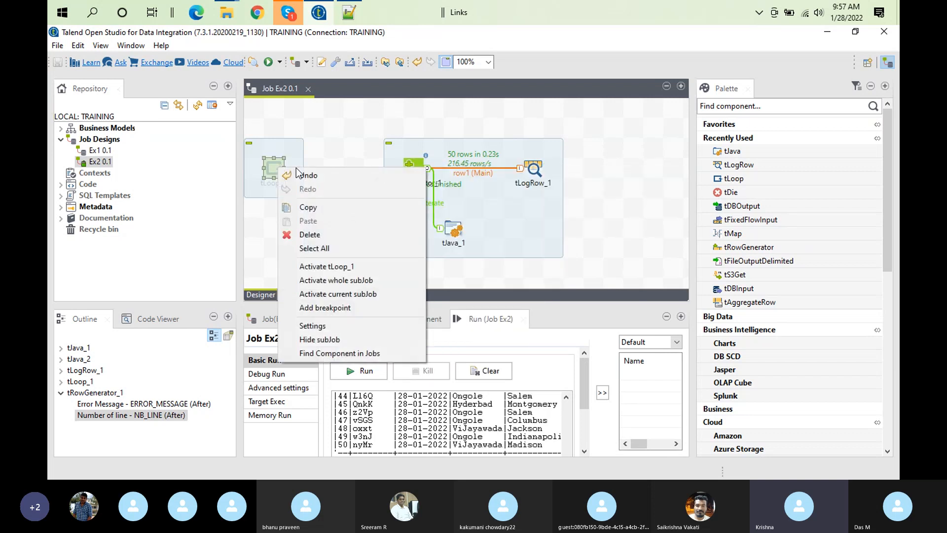
left_click(268, 143)
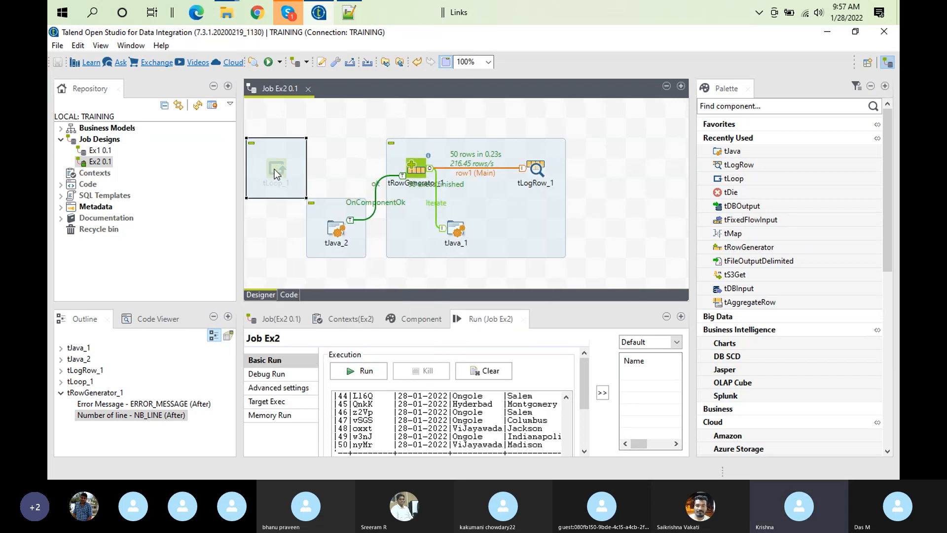
left_click(274, 169)
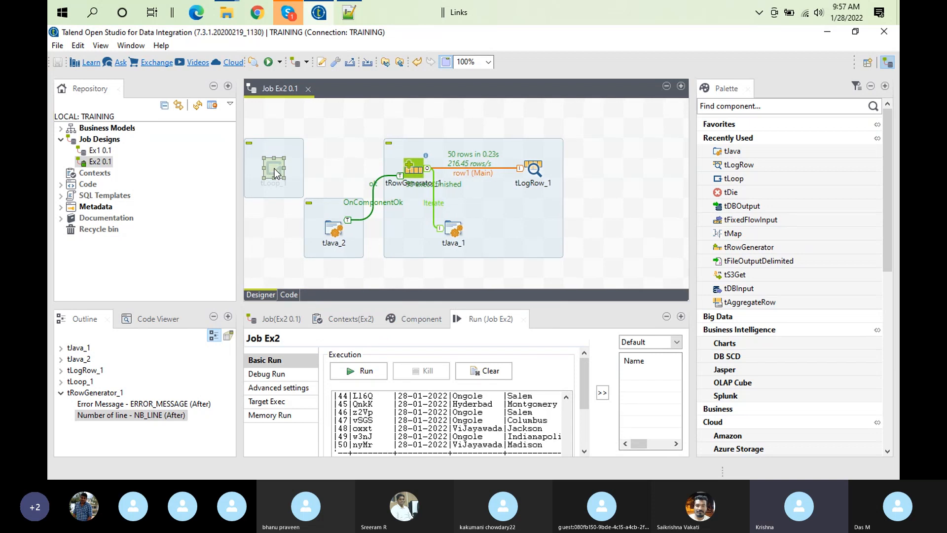
right_click(274, 168)
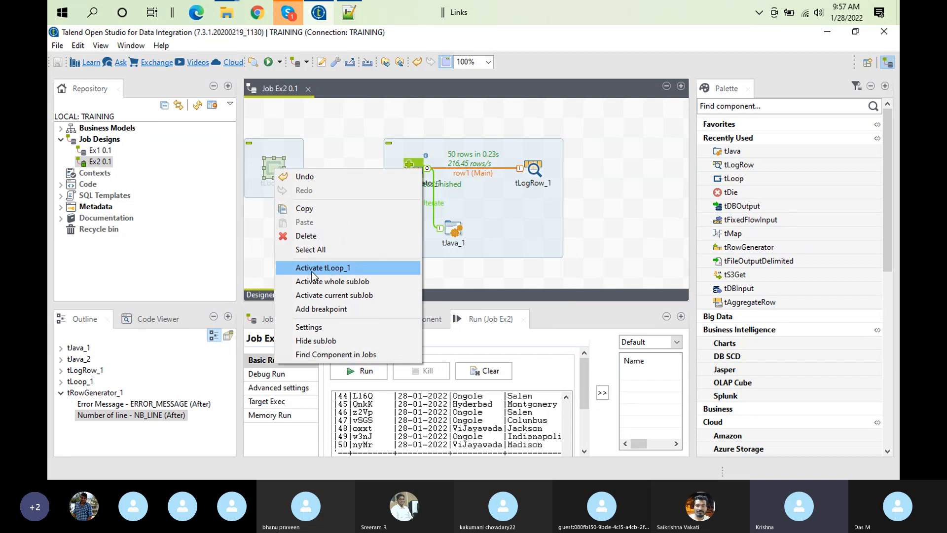
left_click(342, 269)
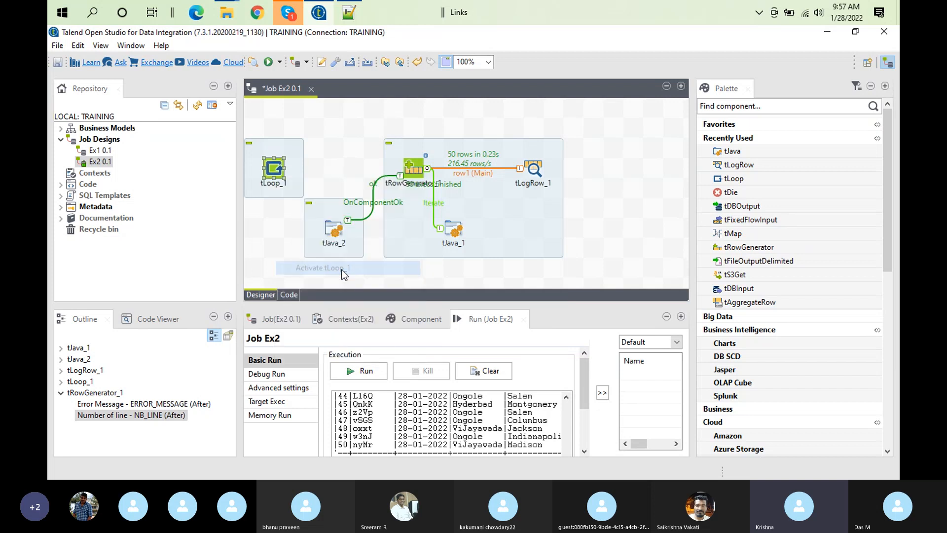
Review the row and trigger connection options of tLoop_1, and deactivate its whole subjob
right_click(279, 171)
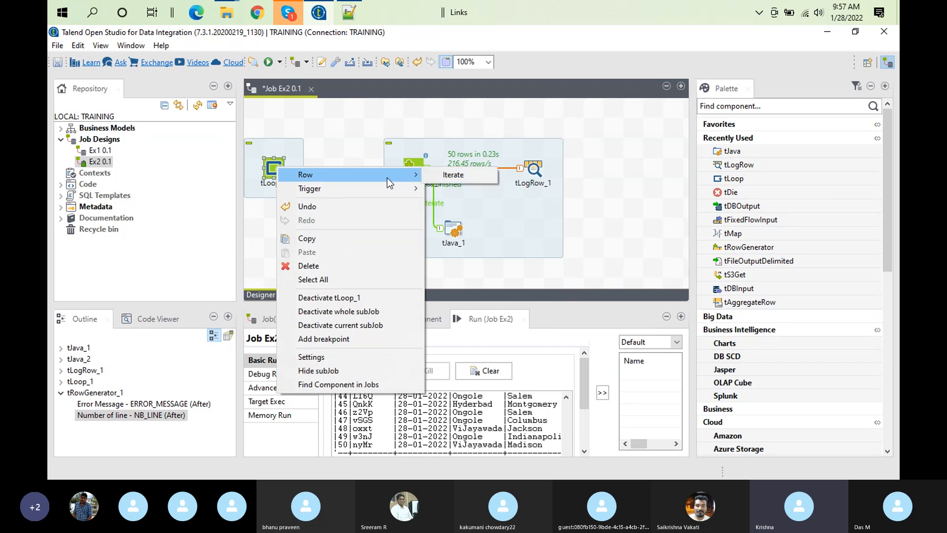
mouse_move(389, 189)
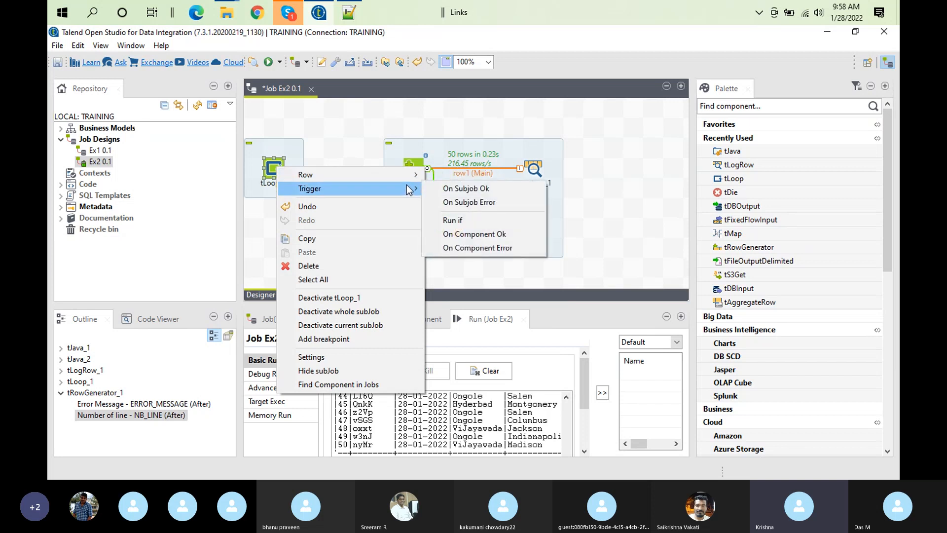
left_click(378, 159)
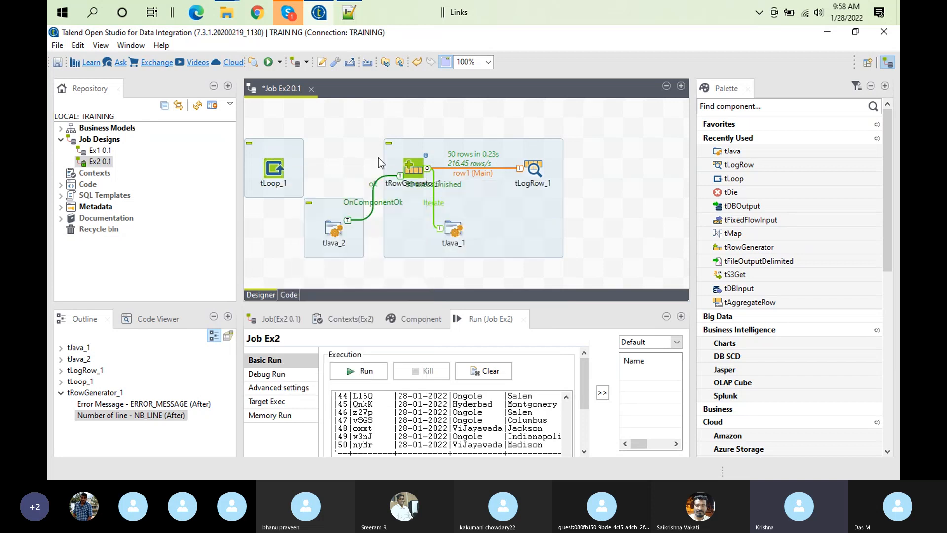
right_click(272, 168)
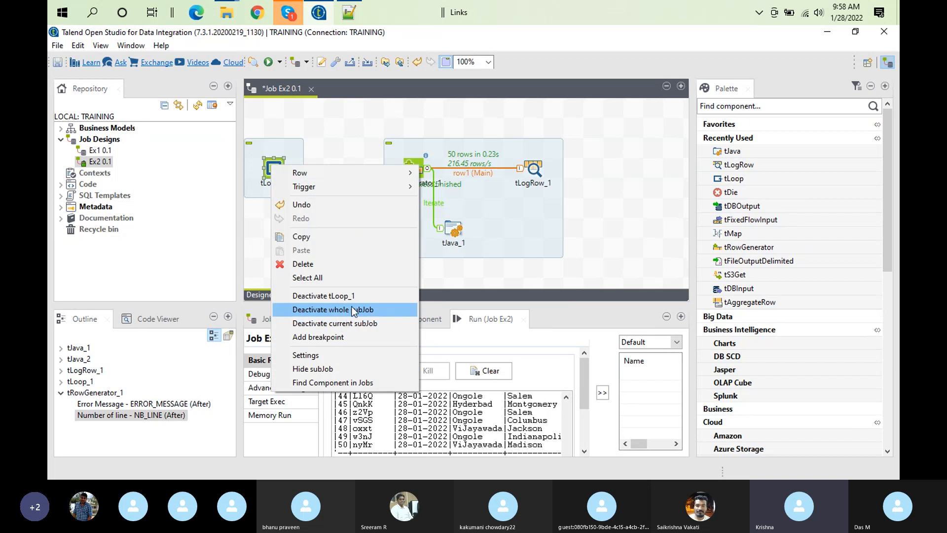
left_click(339, 309)
Rerun job Ex2 in a cleared console and enlarge the run output to inspect the end of the tLogRow_1 table
left_click(507, 373)
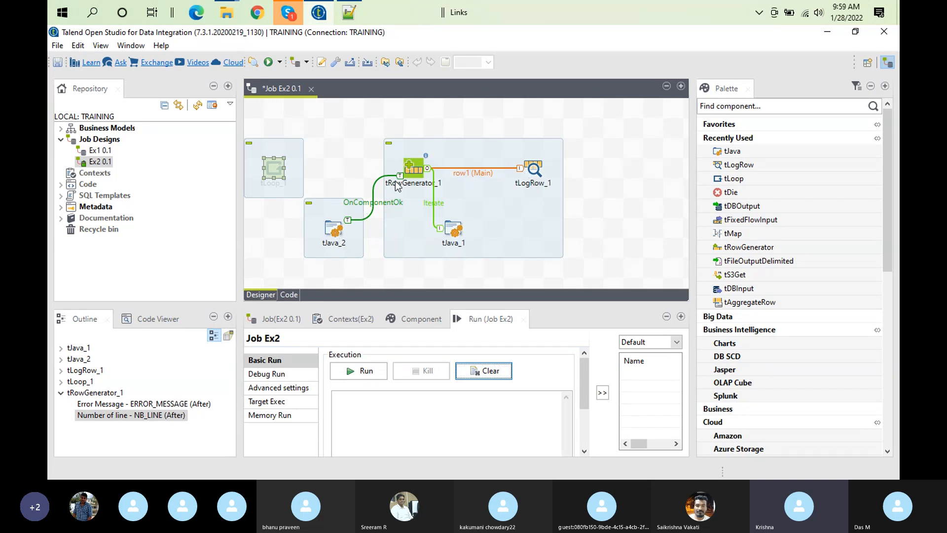
left_click(491, 374)
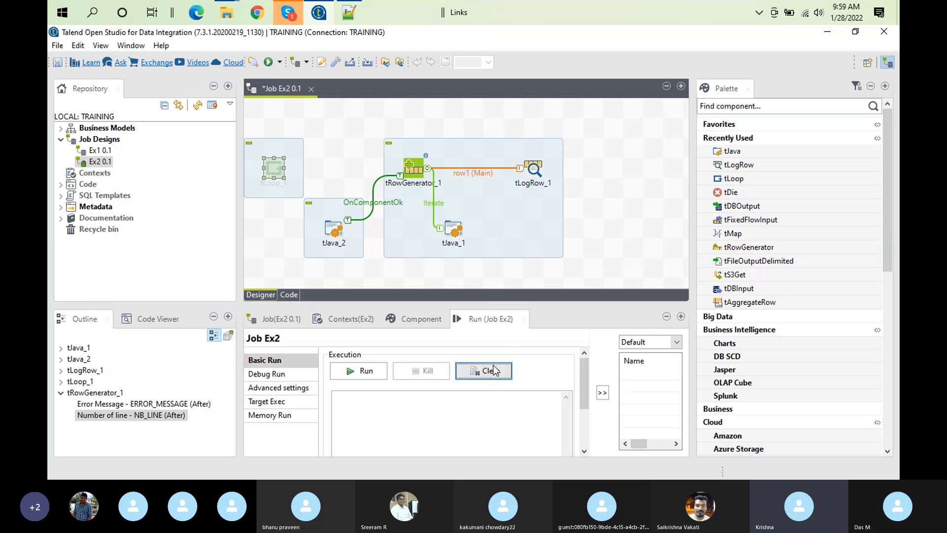
left_click(364, 374)
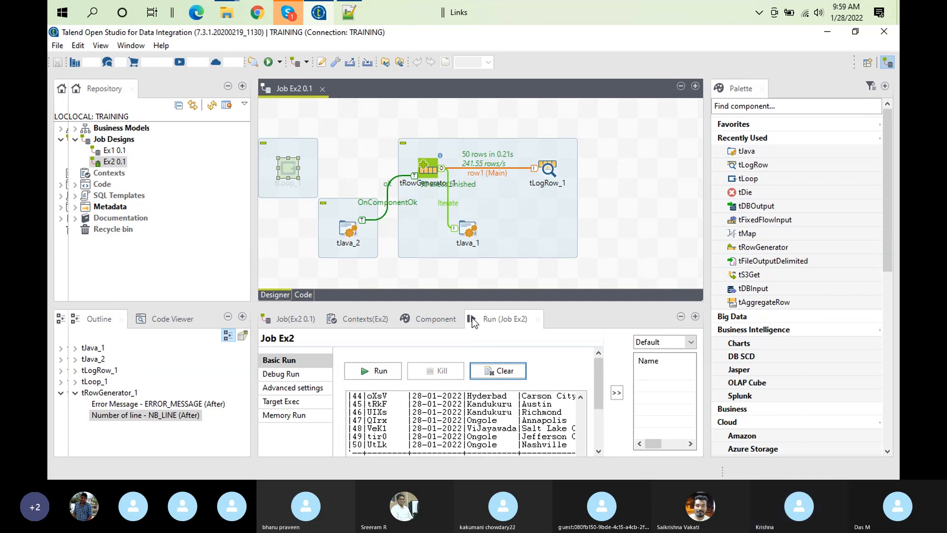
double_click(485, 319)
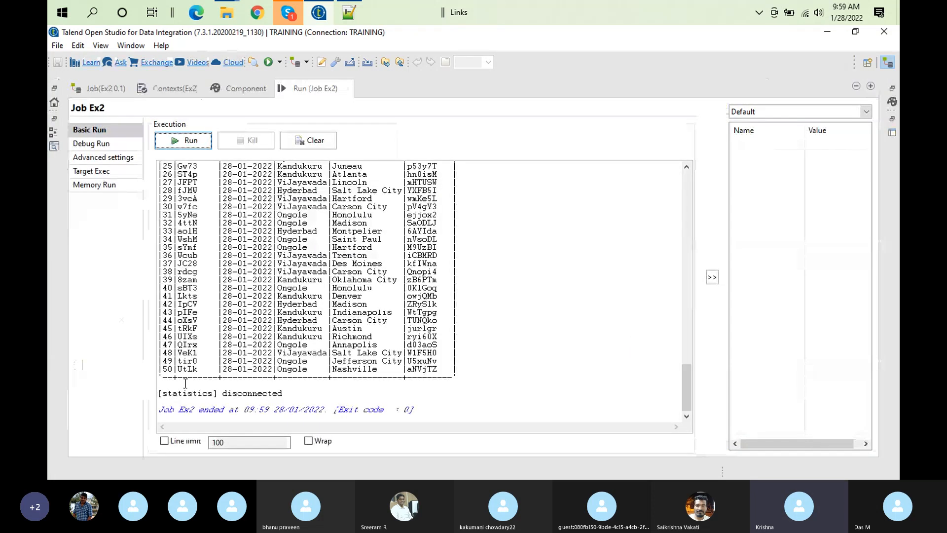
left_click(169, 386)
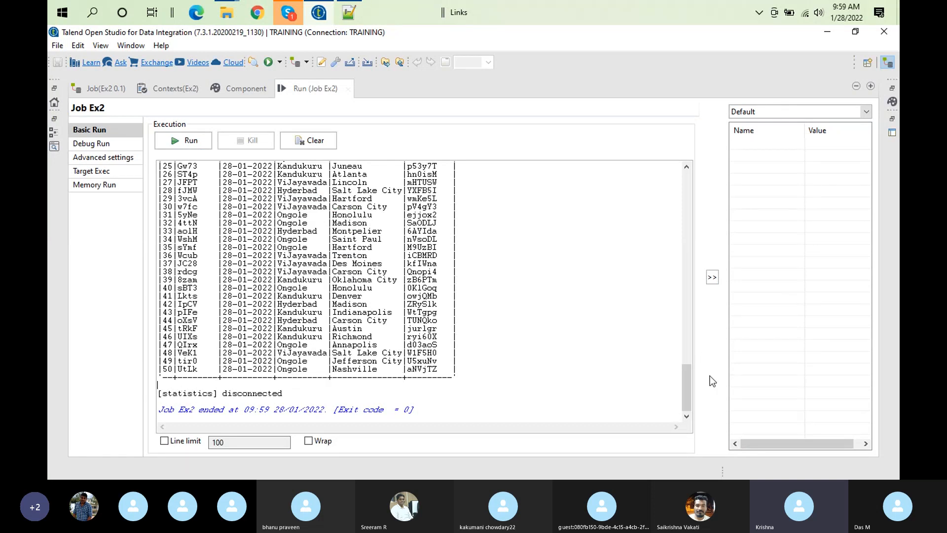
Highlight the line tJava_2 printed above the tLogRow_1 table in the run output, and restore the normal workspace layout
left_click_drag(685, 402, 684, 342)
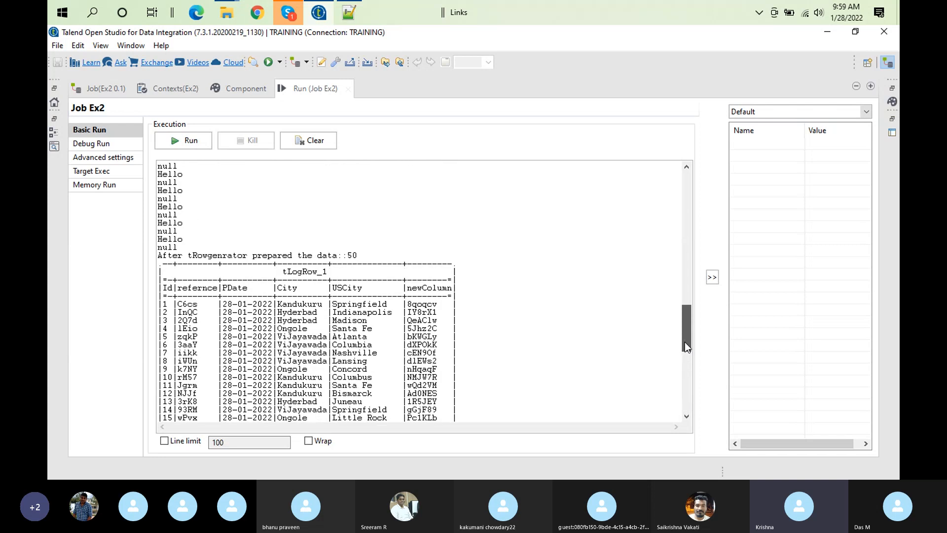
left_click_drag(357, 255, 104, 258)
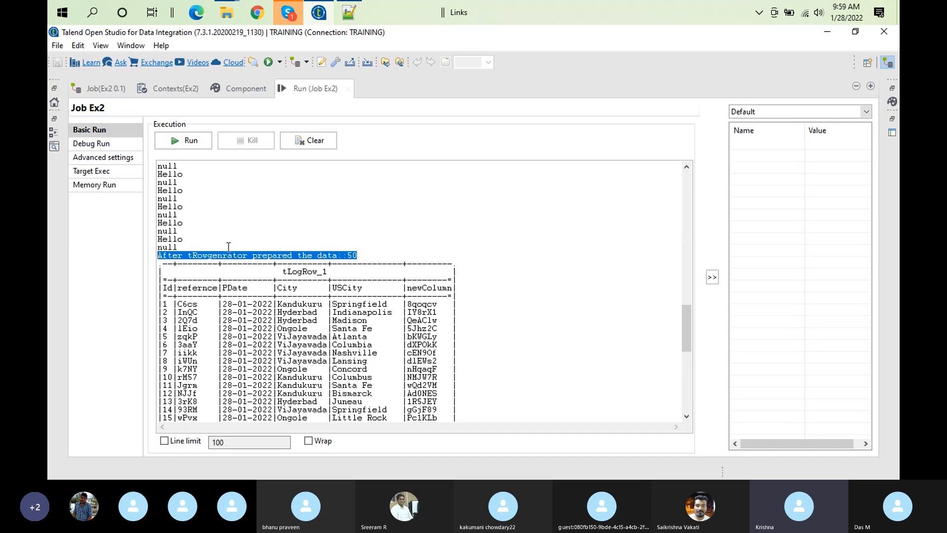
double_click(323, 88)
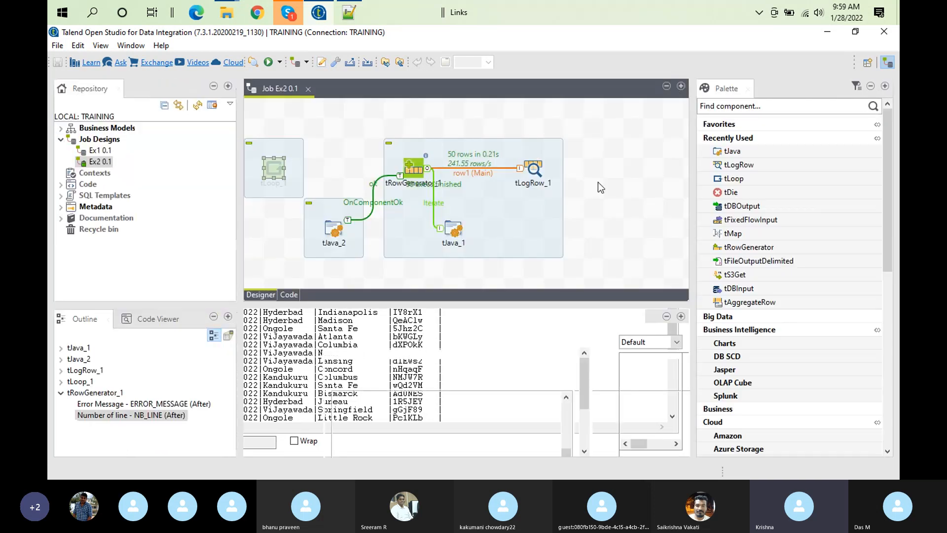
Replace the OnComponentOk trigger between tRowGenerator_1 and tJava_2 with an OnSubjobOk trigger
left_click(376, 202)
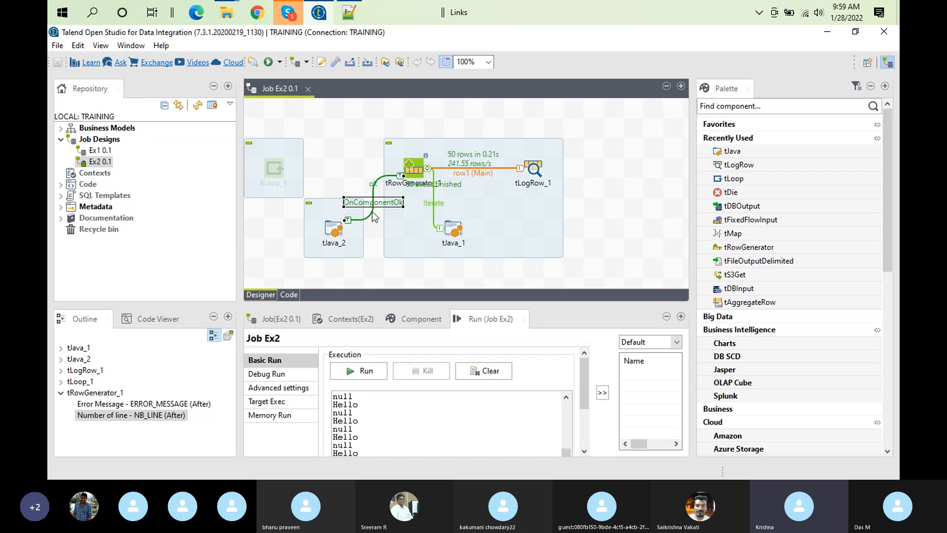
key("Delete")
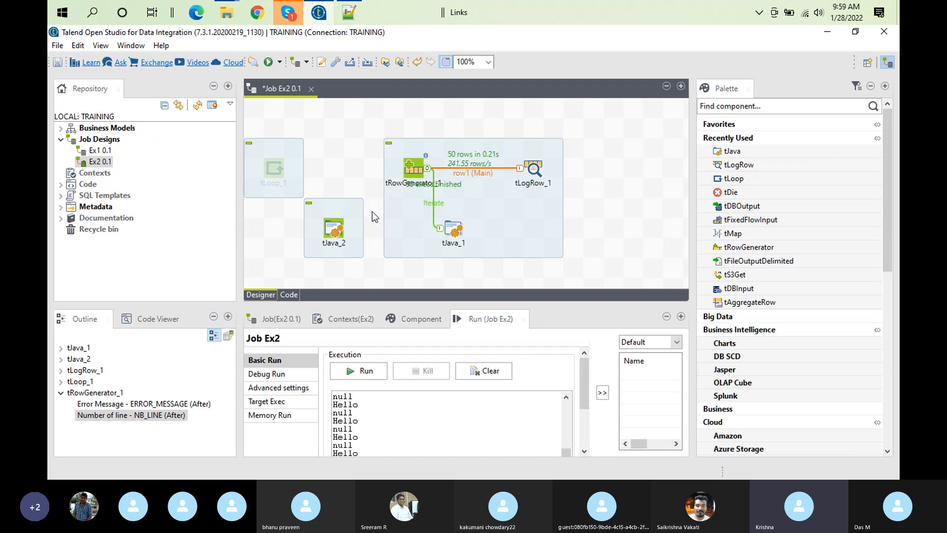
right_click(422, 164)
mouse_move(500, 174)
left_click(597, 168)
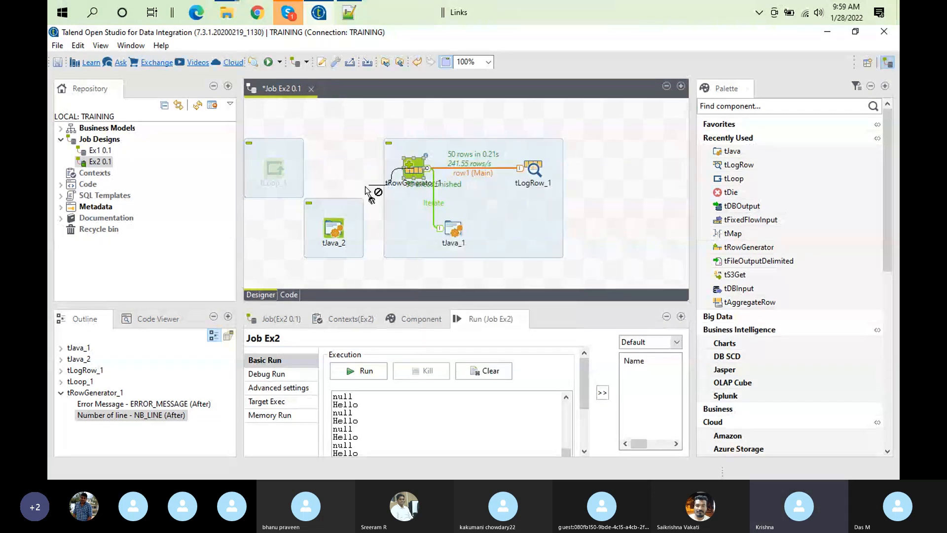
left_click(341, 226)
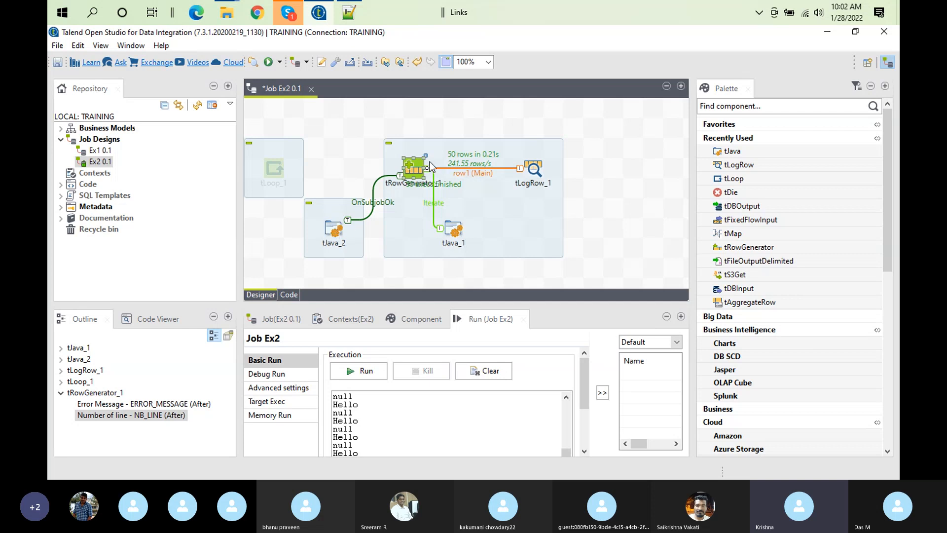
left_click(385, 201)
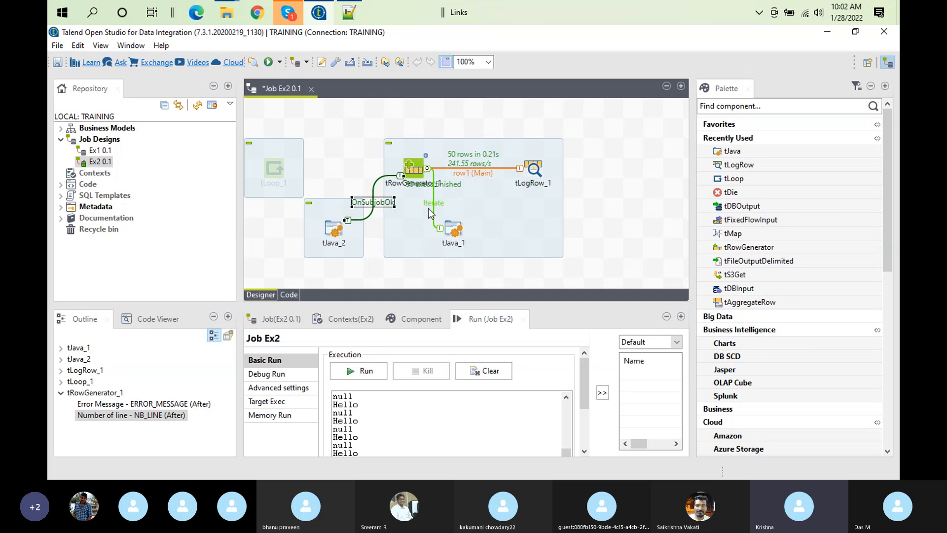
Add another tJava component to the job design, on the far side of tJava_1 from tJava_2
left_click(454, 233)
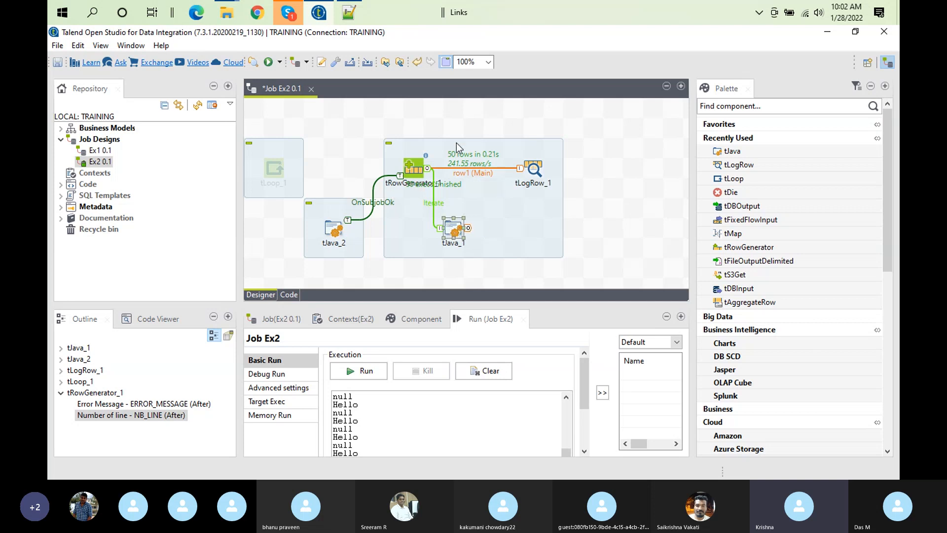
left_click(601, 238)
type("tjava")
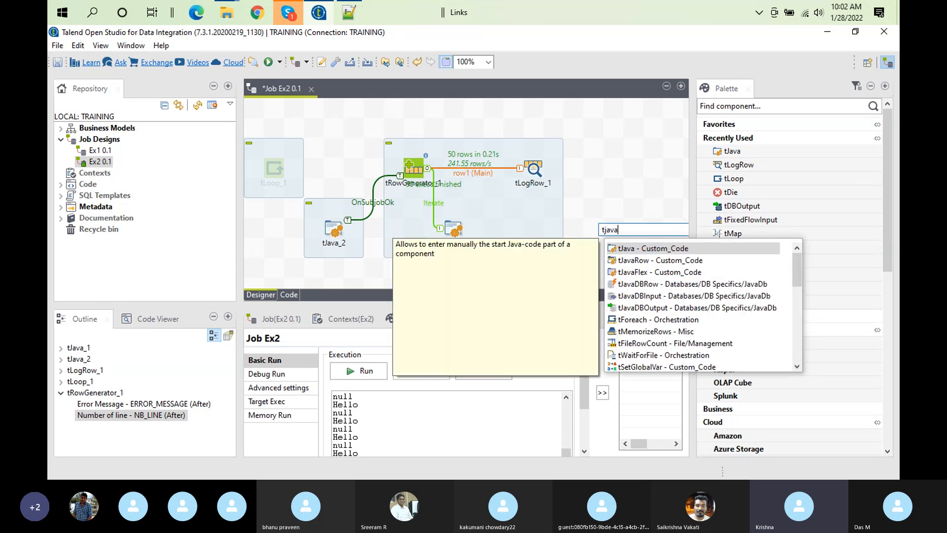
key("Return")
Connect tJava_1 to tJava_3 with an OnComponentOk trigger
right_click(454, 228)
mouse_move(513, 240)
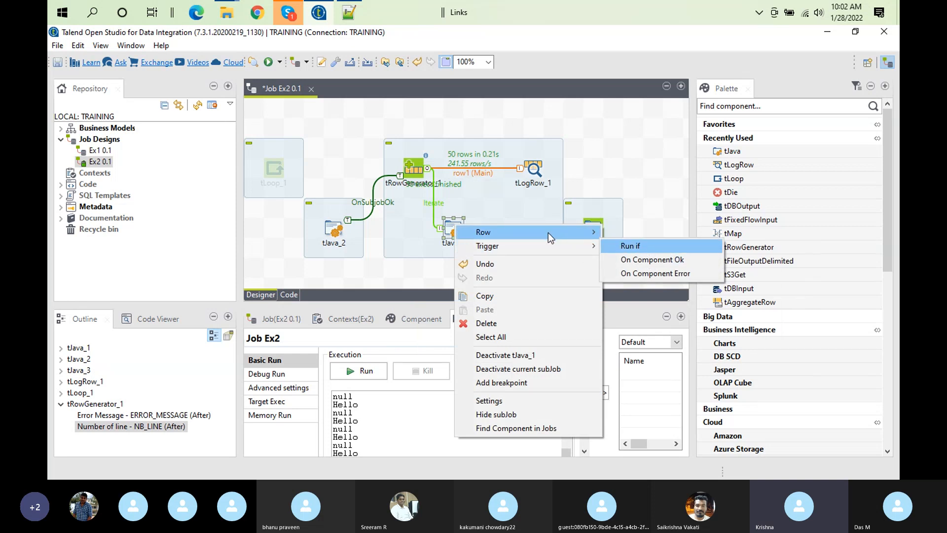
left_click(632, 260)
left_click(599, 237)
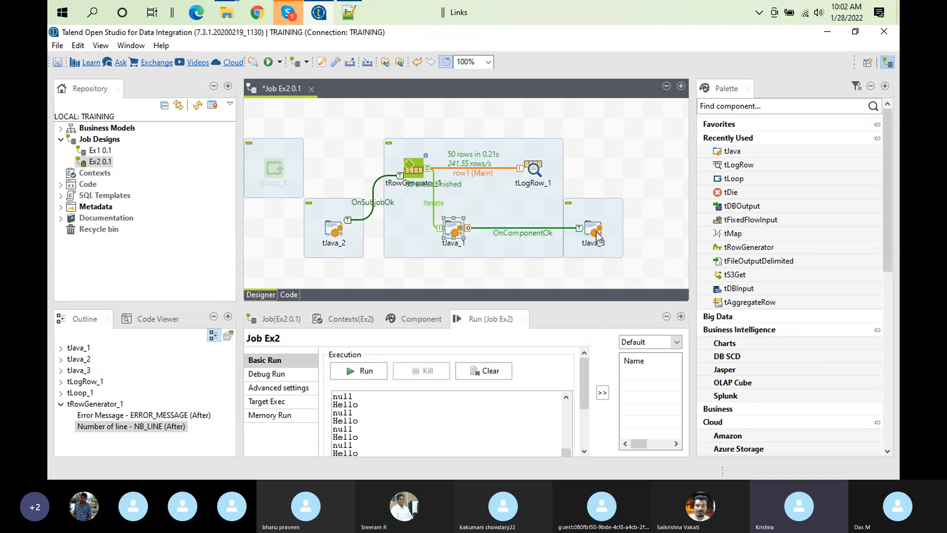
Delete the Iterate link into tJava_1 and its OnComponentOk link to tJava_3, and review the standalone tJava_1's trigger options
left_click(433, 204)
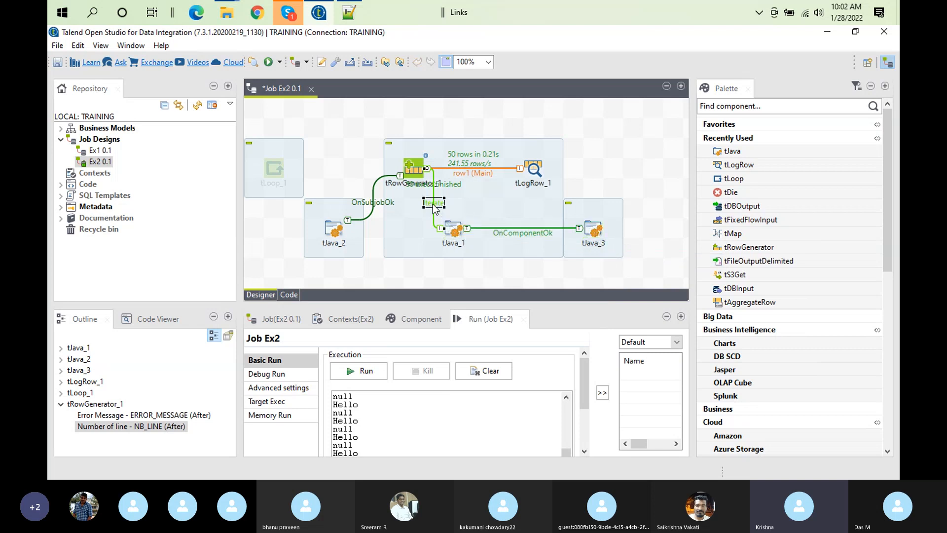
key("Delete")
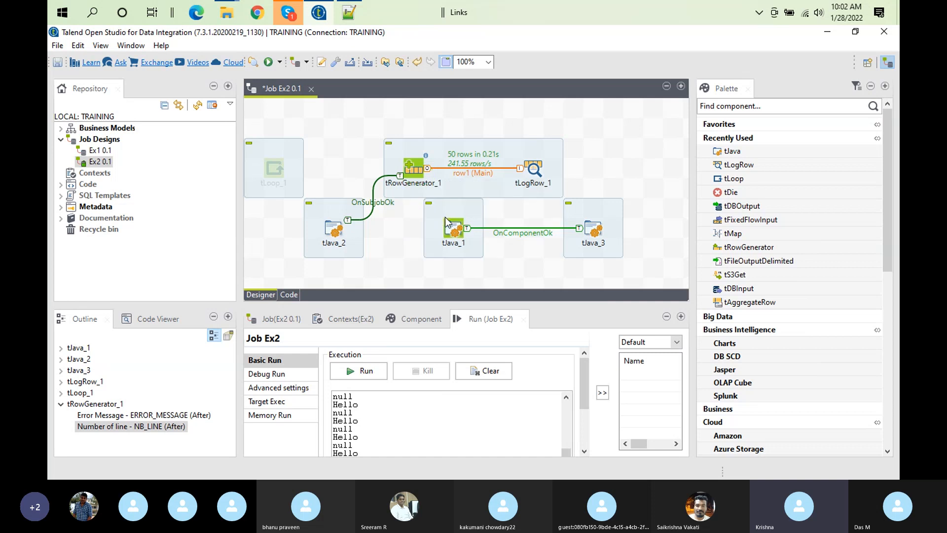
left_click(513, 230)
key("Delete")
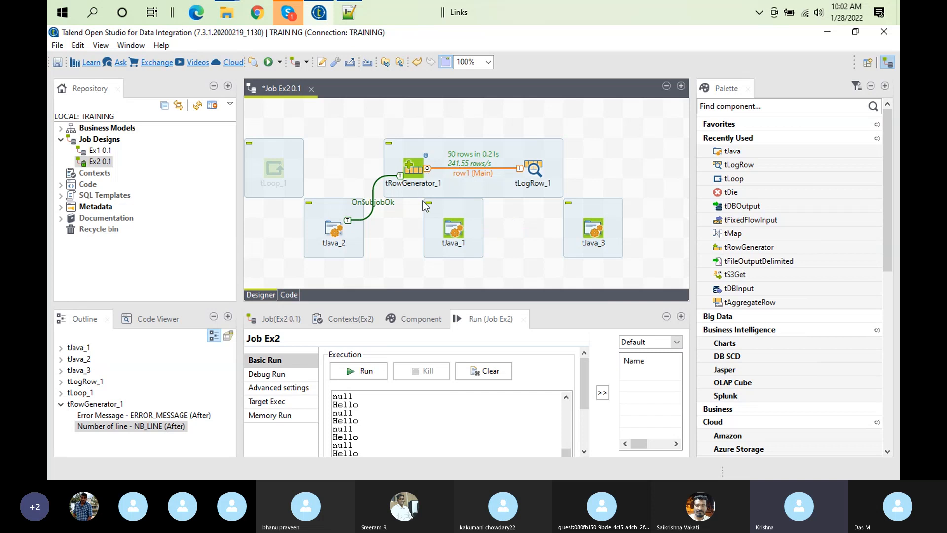
right_click(453, 230)
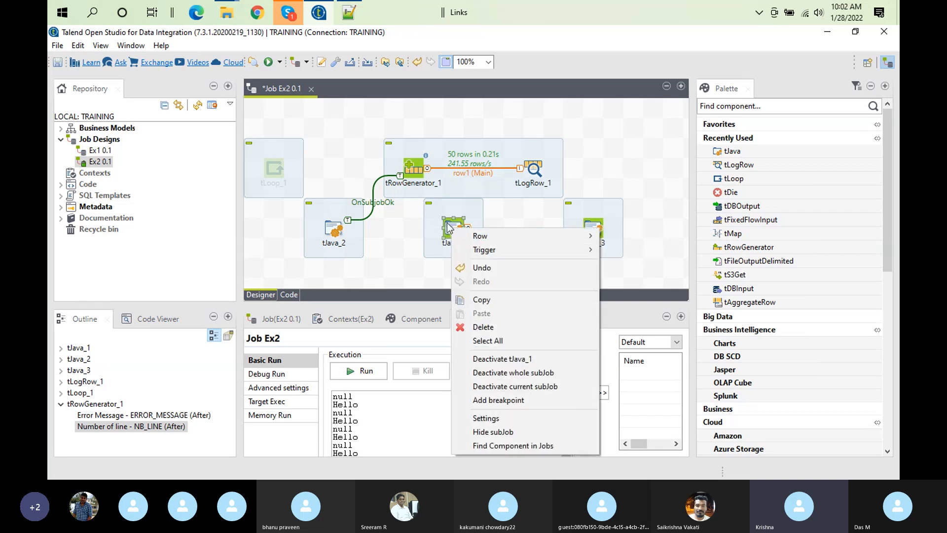
mouse_move(525, 248)
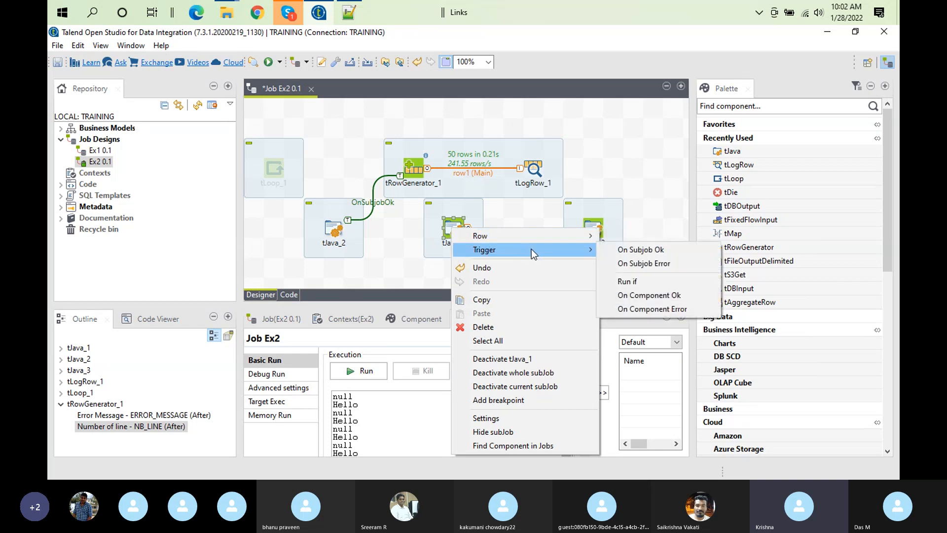
Reconnect tRowGenerator_1 to tJava_1 with an Iterate link
right_click(408, 168)
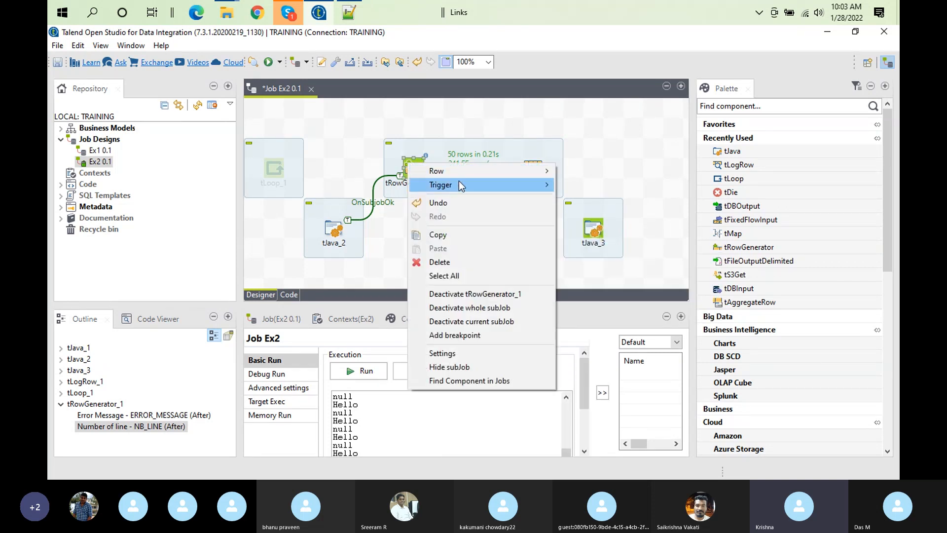
mouse_move(478, 173)
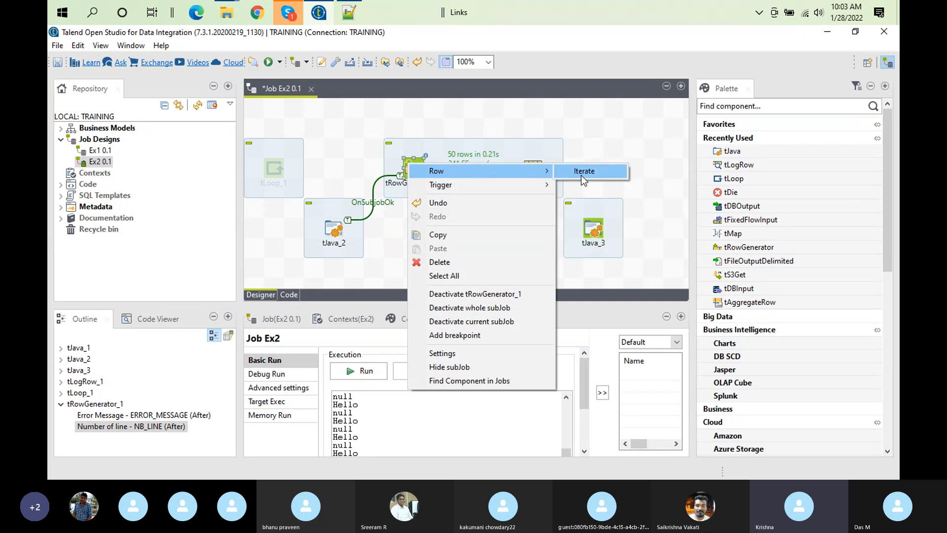
left_click(584, 170)
left_click(452, 230)
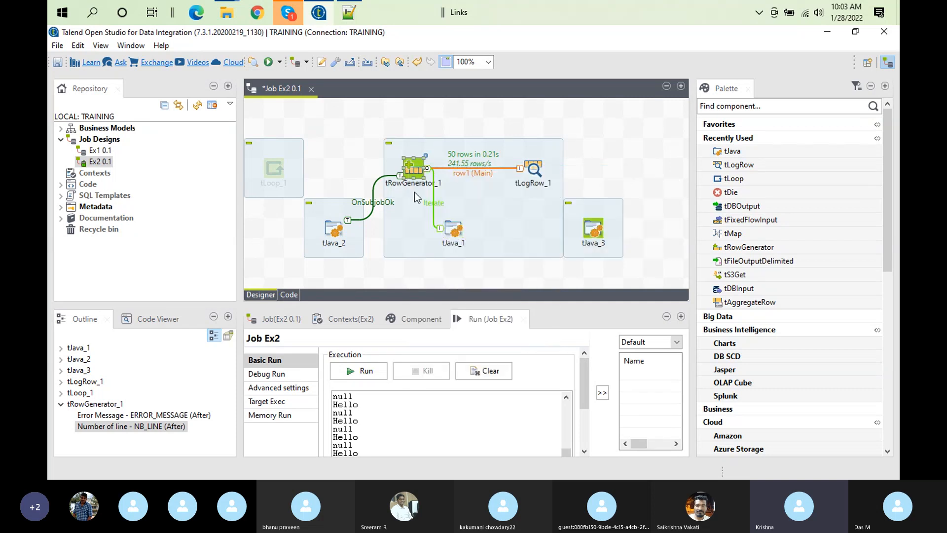
Compare the row and trigger options offered for the iterated tJava_1 with those offered for tRowGenerator_1
right_click(460, 228)
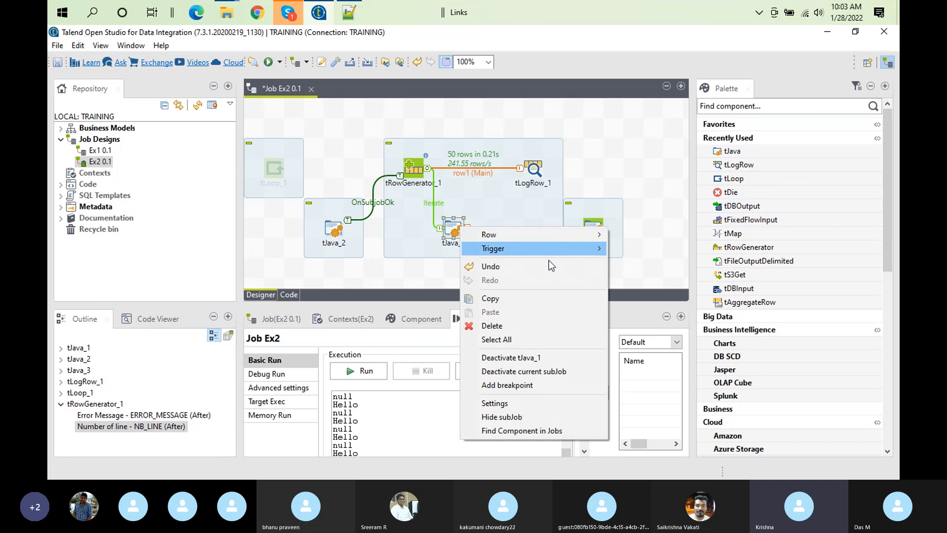
mouse_move(590, 253)
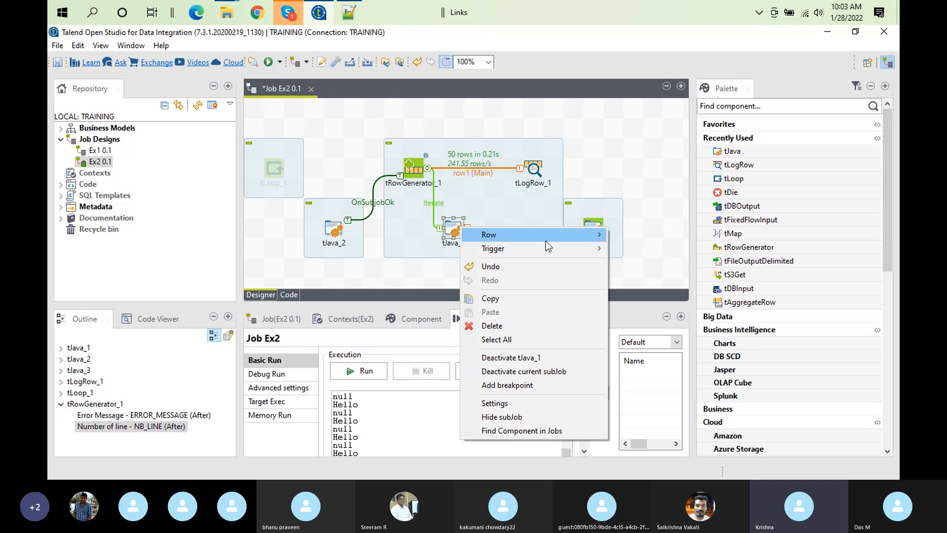
left_click(484, 209)
right_click(454, 226)
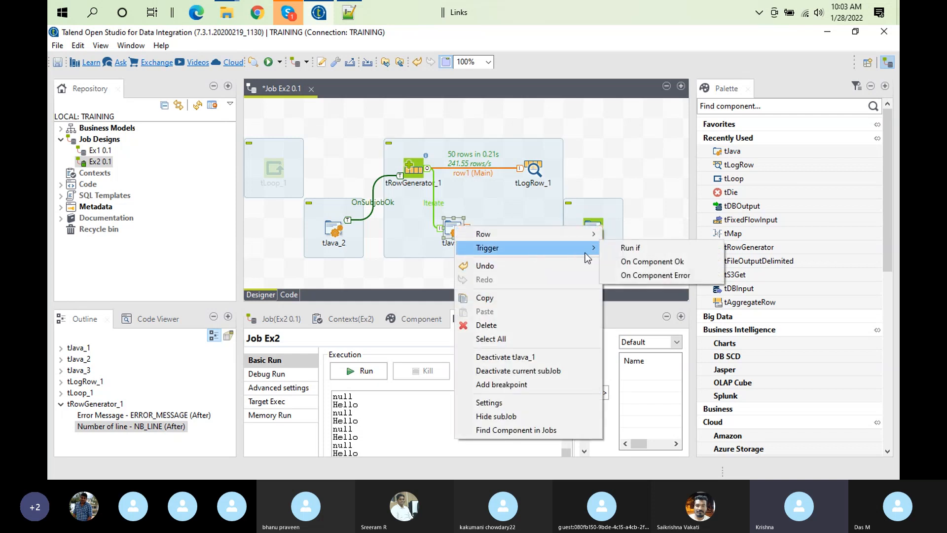
right_click(416, 166)
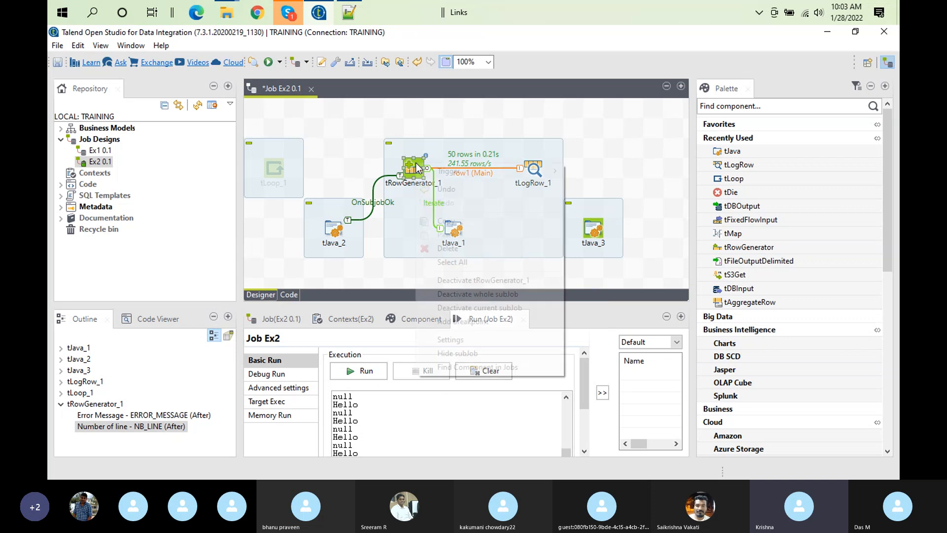
left_click(448, 122)
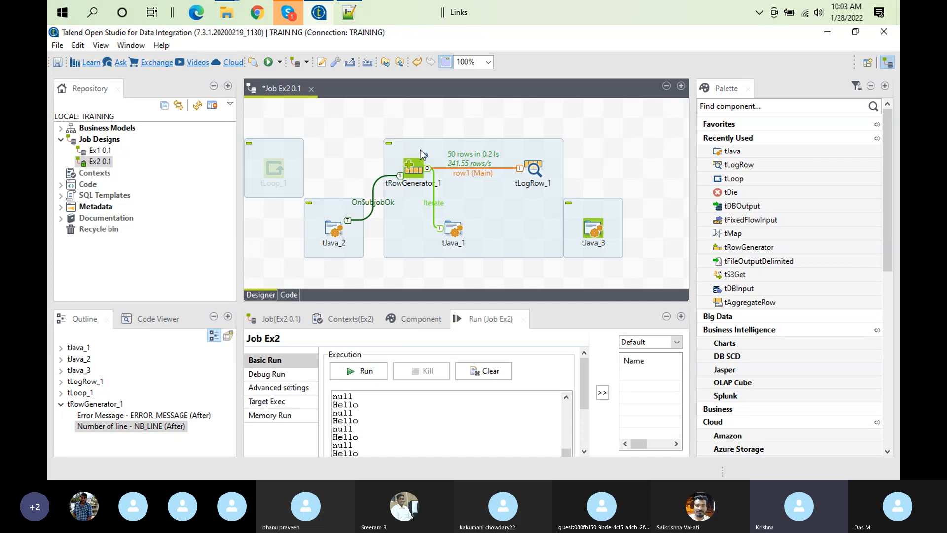
right_click(446, 233)
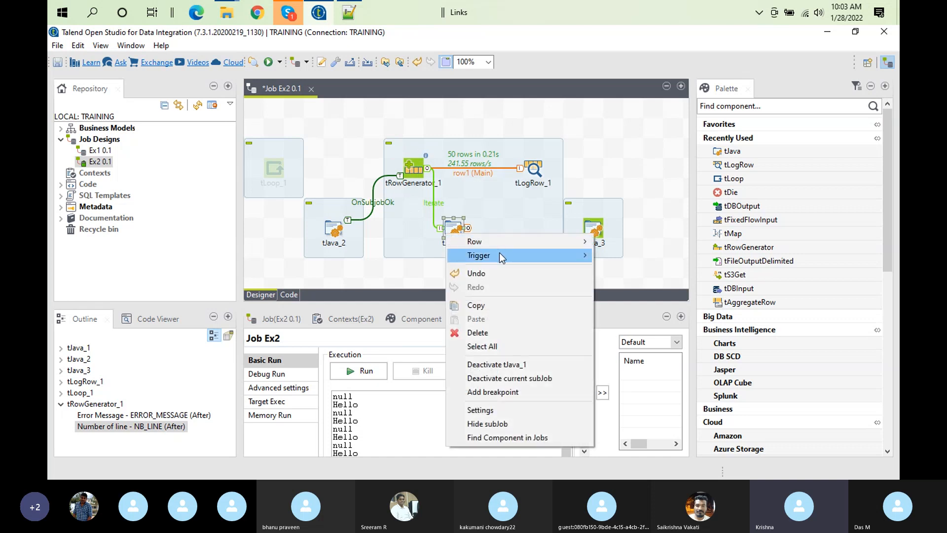
left_click(608, 168)
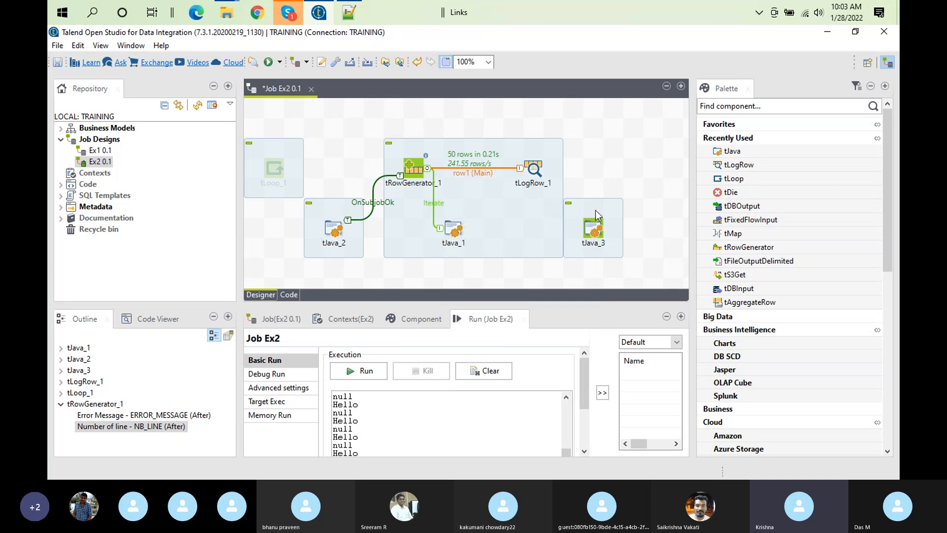
Link the iterated tJava_1 to tJava_3 again with an OnComponentOk trigger
right_click(452, 229)
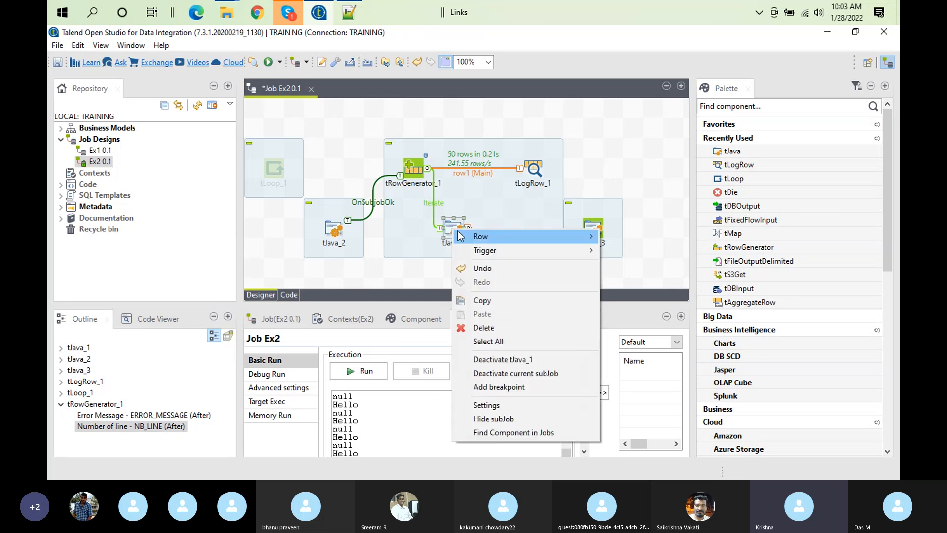
mouse_move(496, 253)
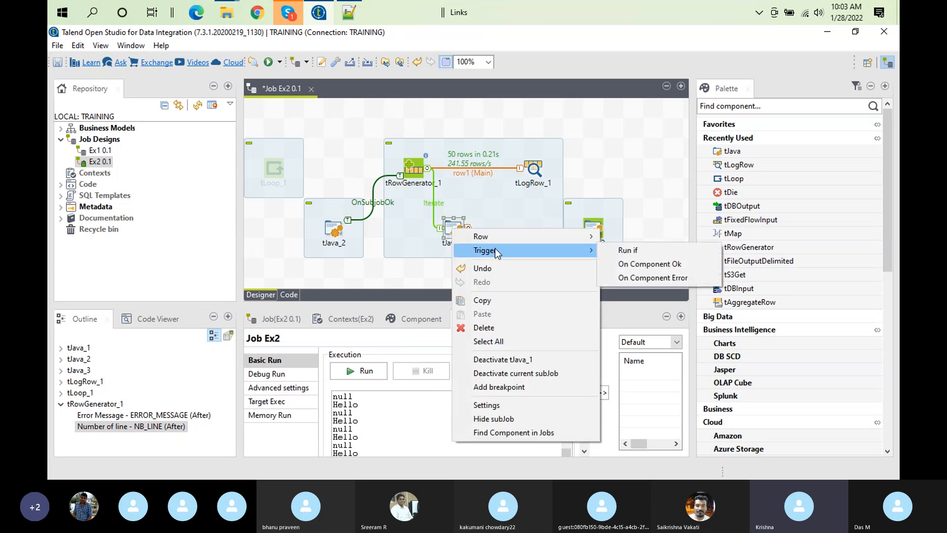
left_click(624, 264)
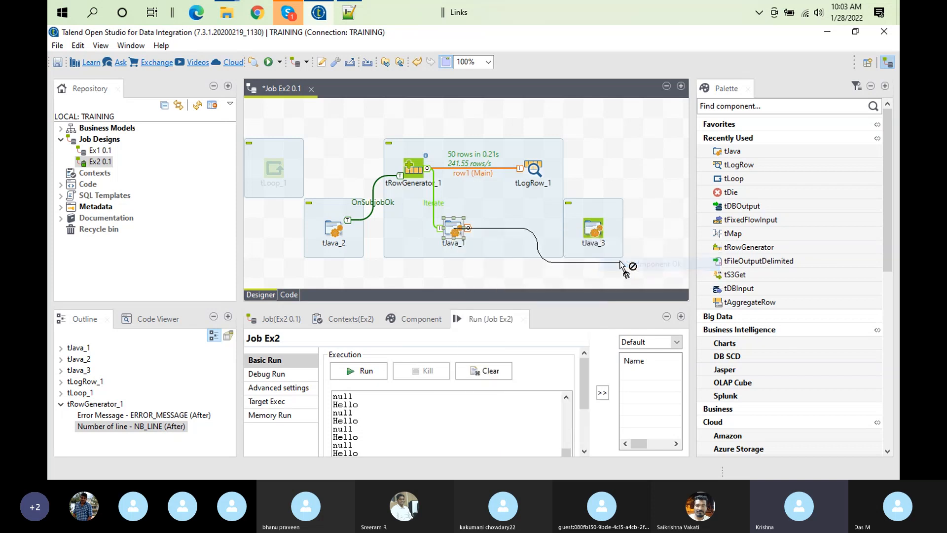
left_click(592, 229)
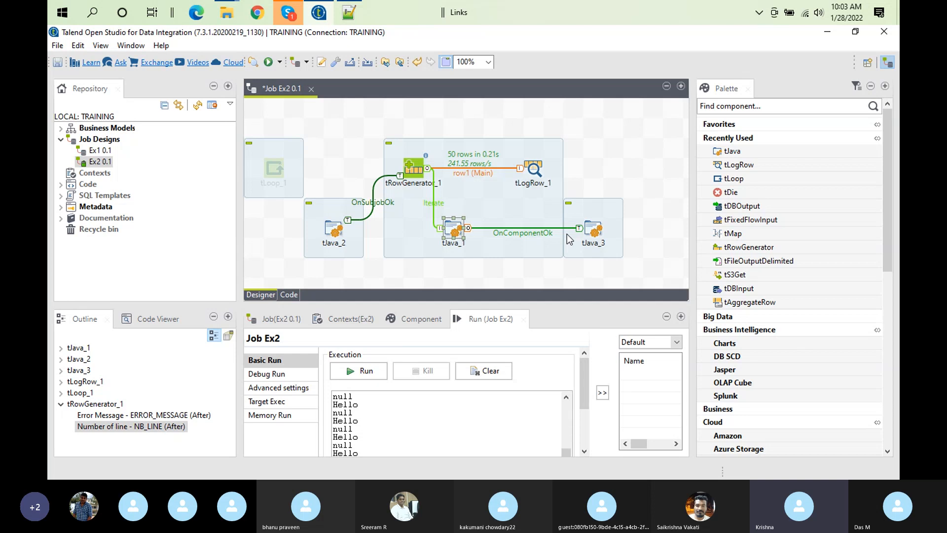
Delete the OnComponentOk link between tJava_1 and tJava_3
left_click(538, 231)
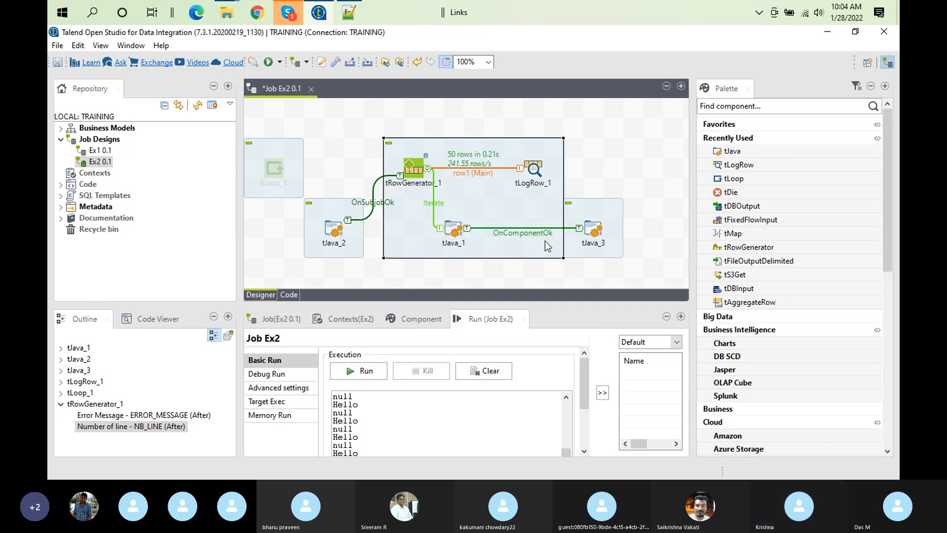
left_click(540, 234)
key("Delete")
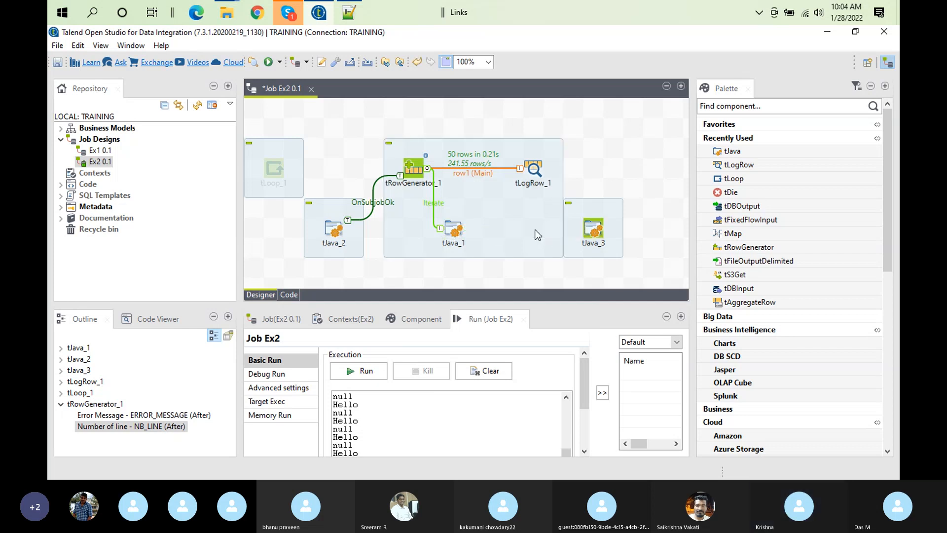
Move tJava_2 below the tRowGenerator_1 subjob and delete the unconnected tJava_3 component
left_click(333, 228)
left_click_drag(334, 228, 417, 282)
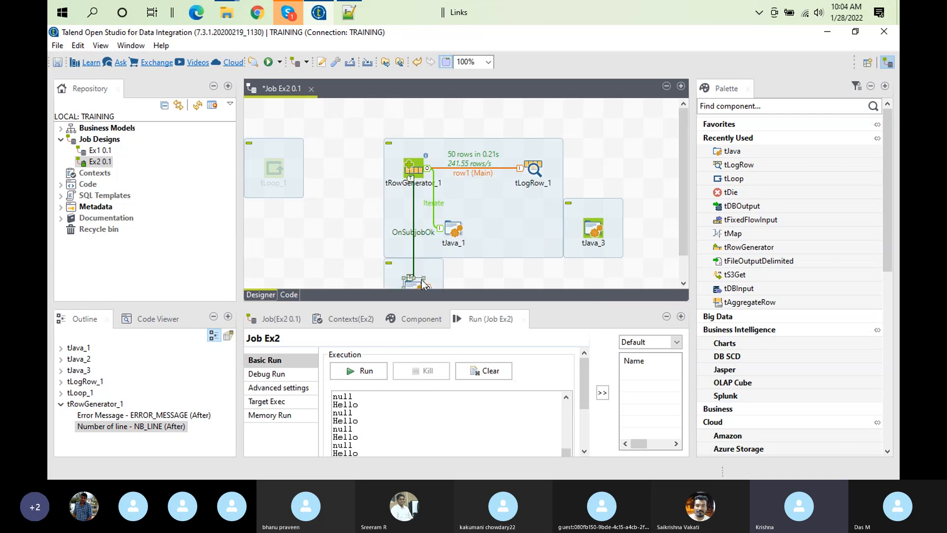
left_click(602, 229)
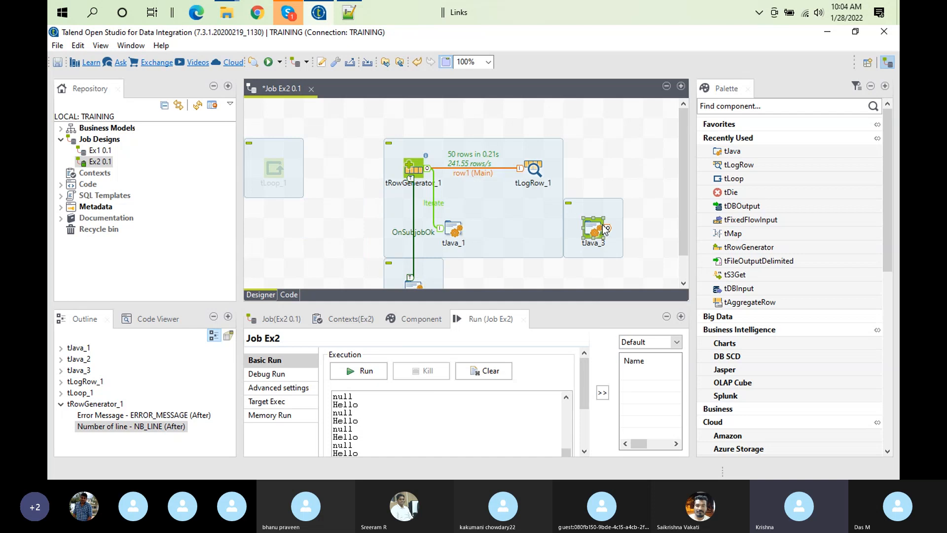
key("Delete")
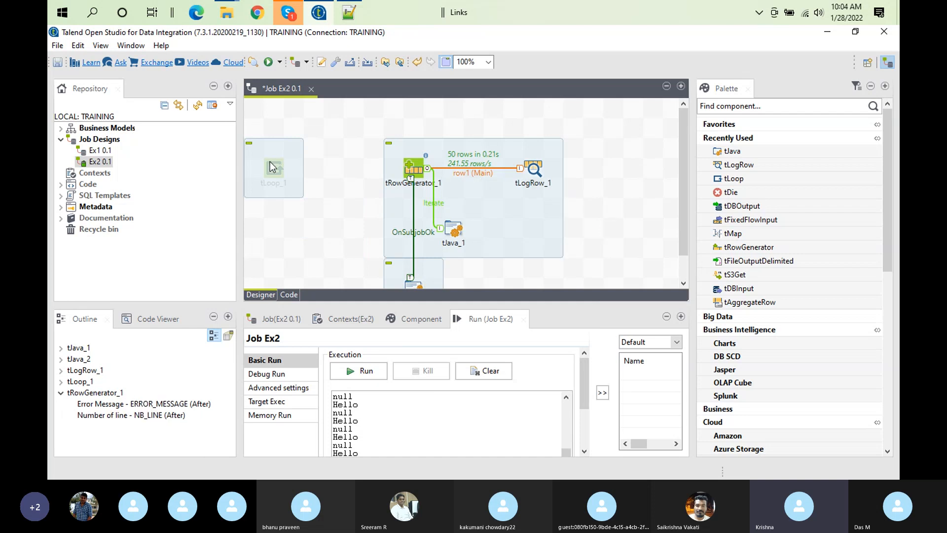
Comment out the println statement for tRowGenerator_1_NB_LINE in tJava_1's code with //
double_click(453, 228)
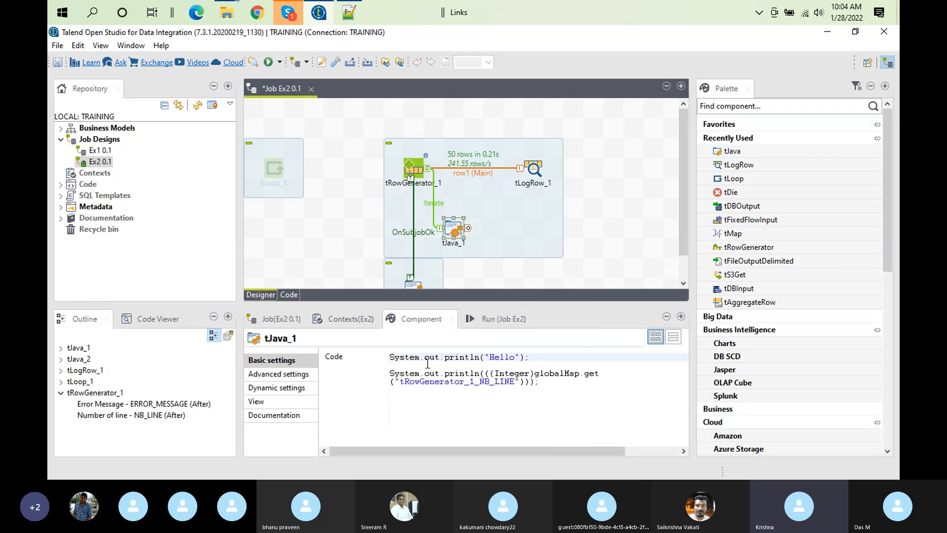
left_click(390, 374)
type("//")
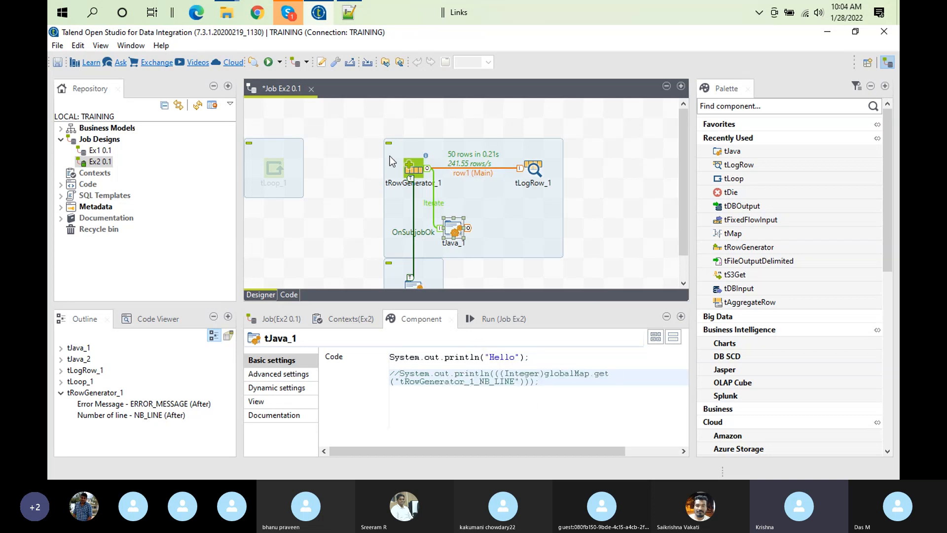
Shift the tRowGenerator_1 subjob and tLoop_1 up to the top of the canvas and activate tLoop_1
left_click_drag(496, 217, 472, 178)
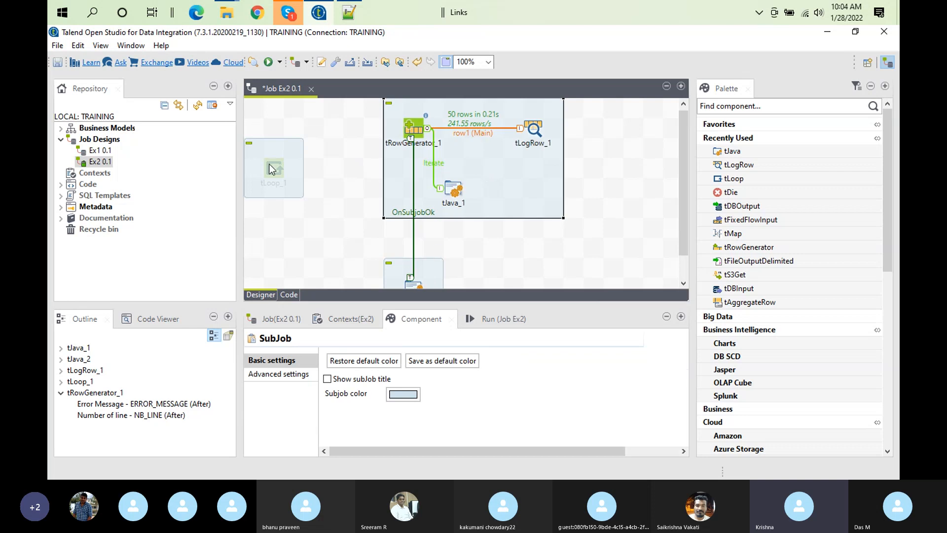
left_click_drag(281, 174, 279, 132)
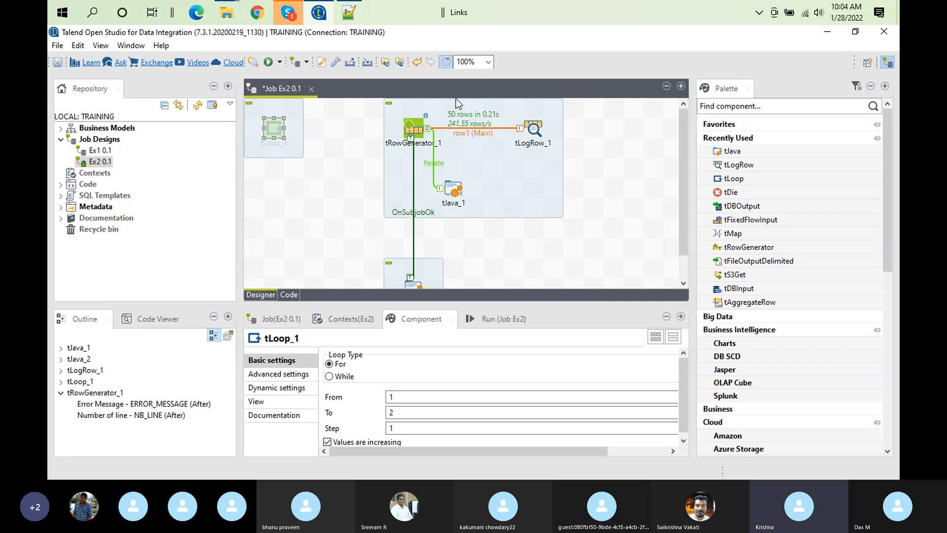
right_click(275, 125)
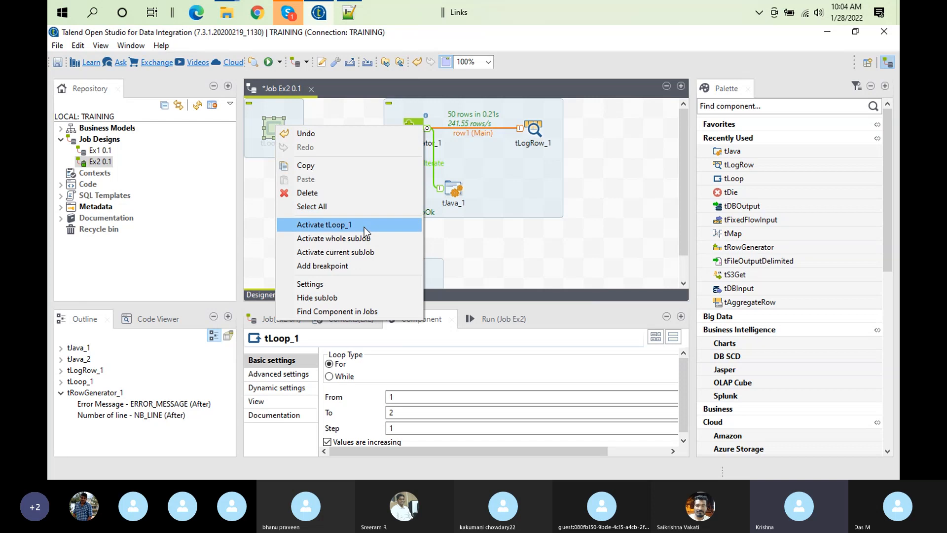
left_click(364, 227)
Connect tLoop_1 to tRowGenerator_1 with an Iterate link
right_click(275, 126)
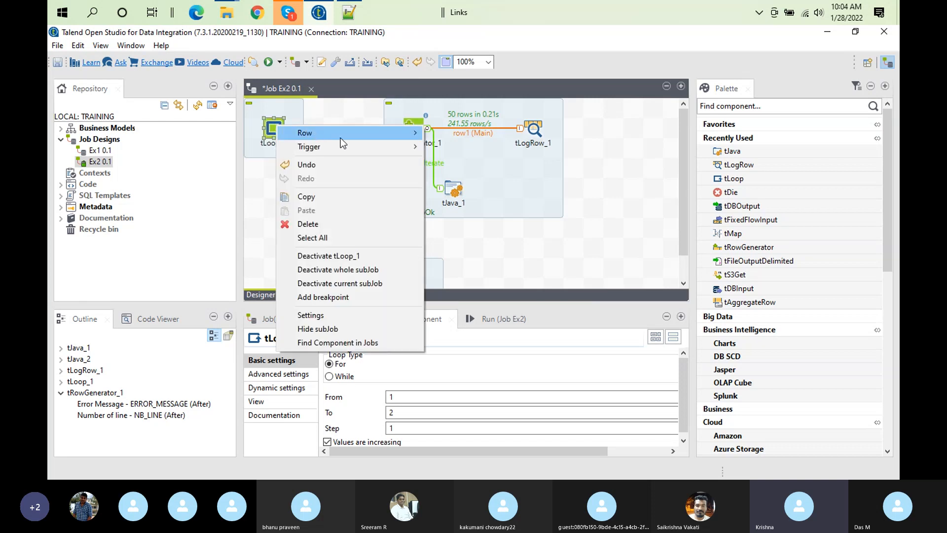
mouse_move(398, 131)
left_click(449, 133)
left_click(413, 130)
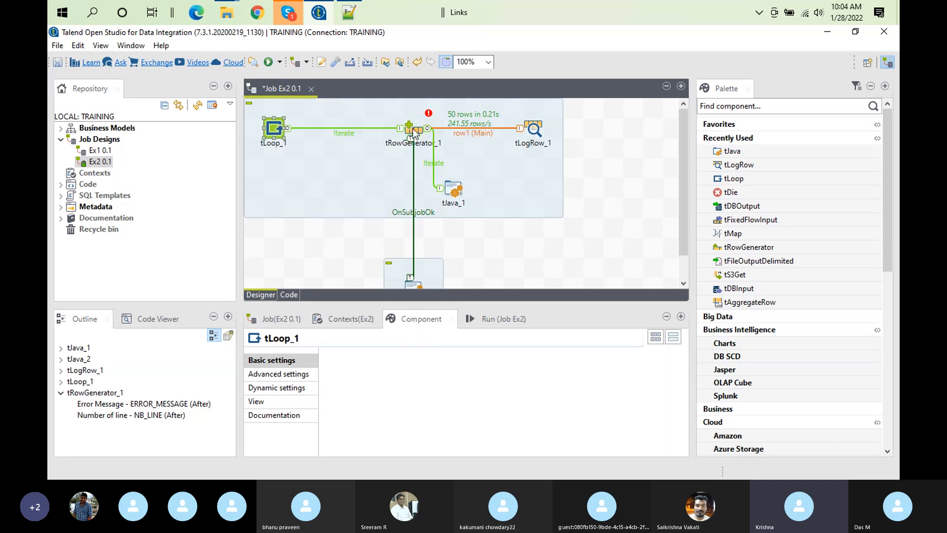
Review the schema and row settings in the tRowGenerator_1 editor and inspect the error flagged on the component
left_click(414, 132)
double_click(414, 131)
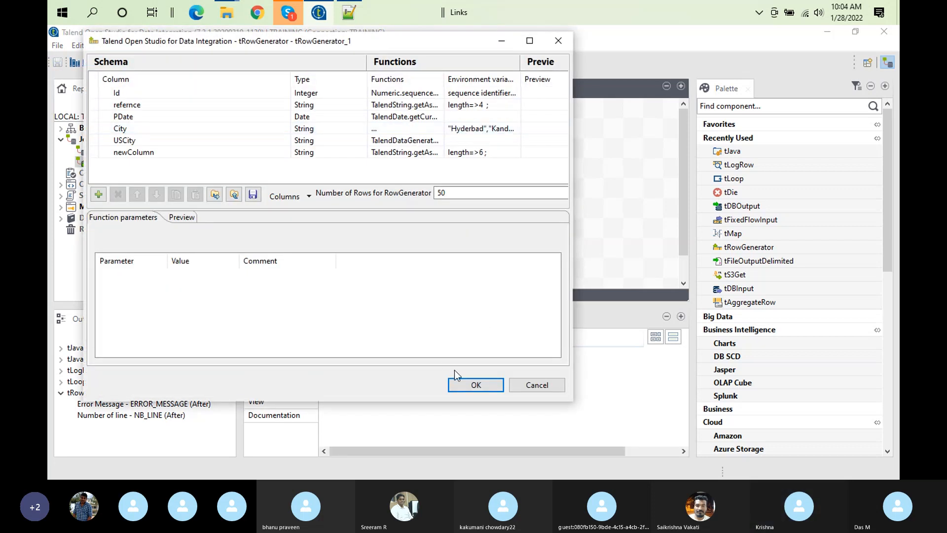
left_click(476, 384)
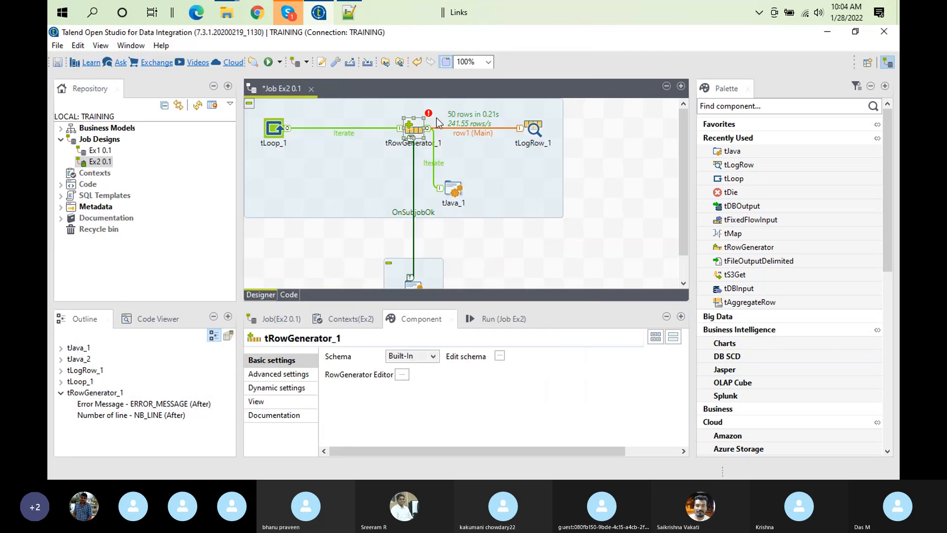
mouse_move(433, 118)
Delete the Iterate link between tRowGenerator_1 and tJava_1 and the OnSubjobOk link between tRowGenerator_1 and tJava_2
left_click(430, 164)
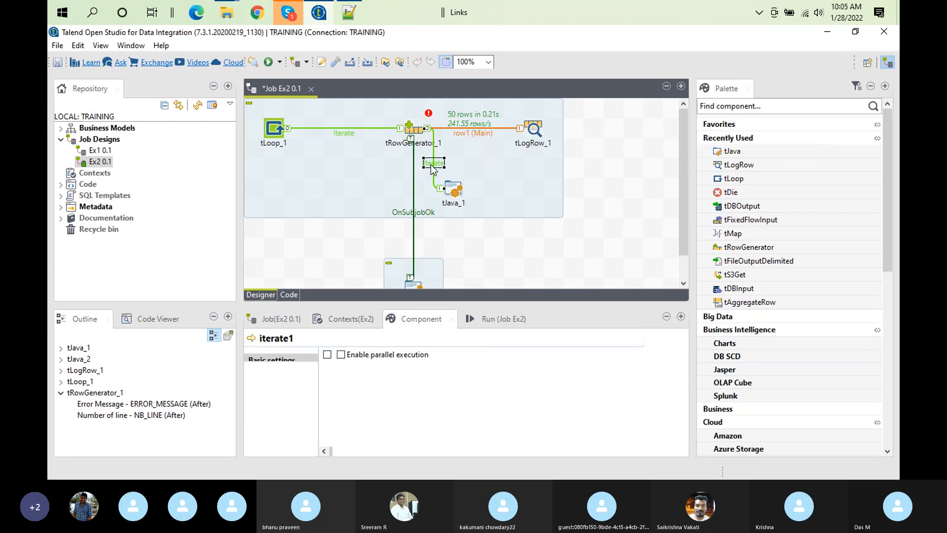
key("Delete")
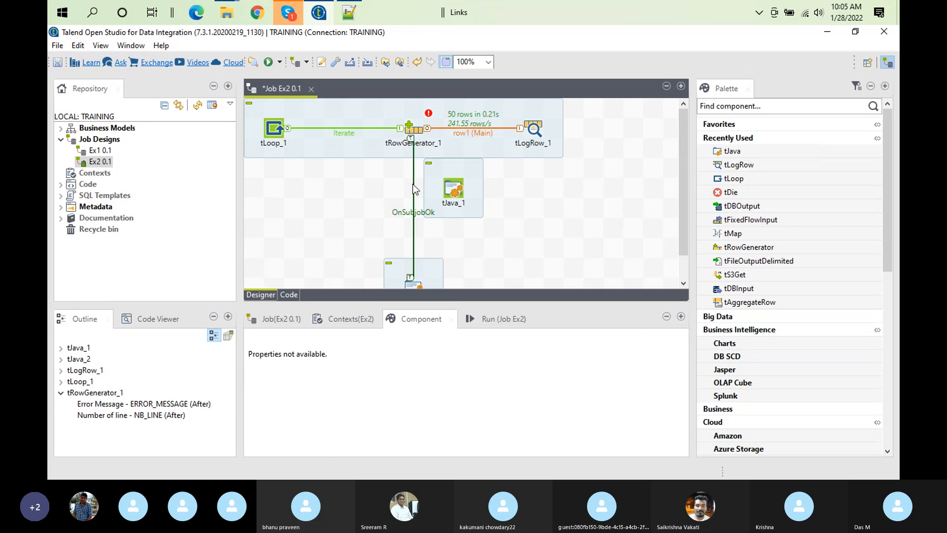
left_click(410, 212)
key("Delete")
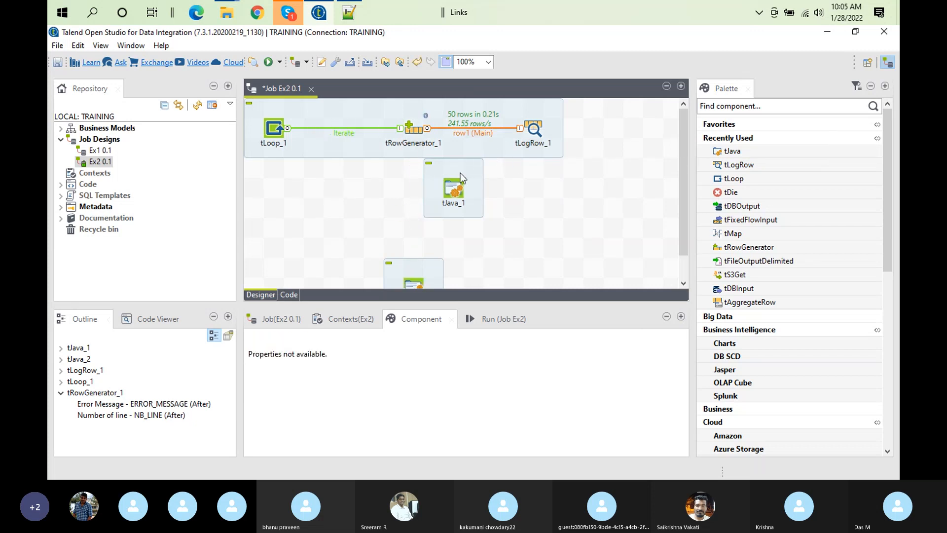
Link tRowGenerator_1 to tJava_1 with an OnComponentOk trigger and place tJava_1 directly beneath tRowGenerator_1
right_click(417, 131)
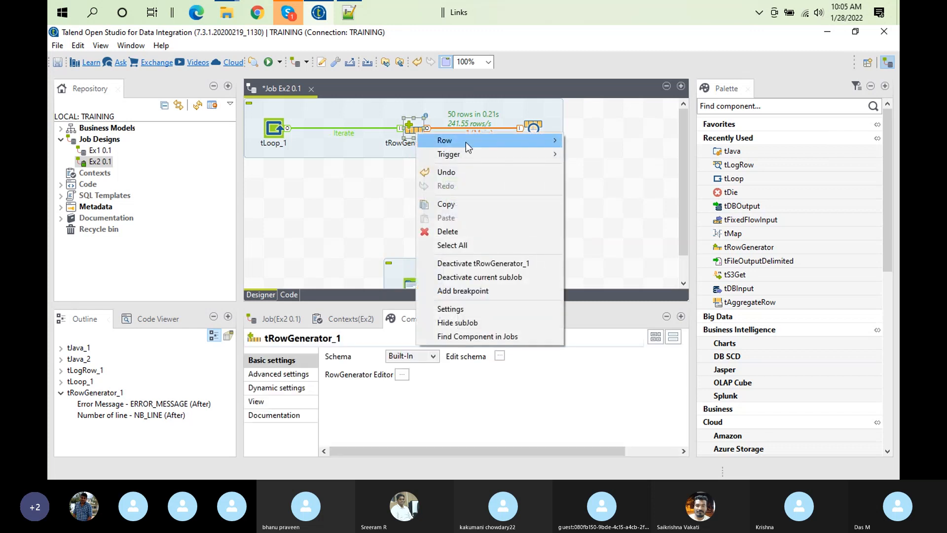
mouse_move(513, 157)
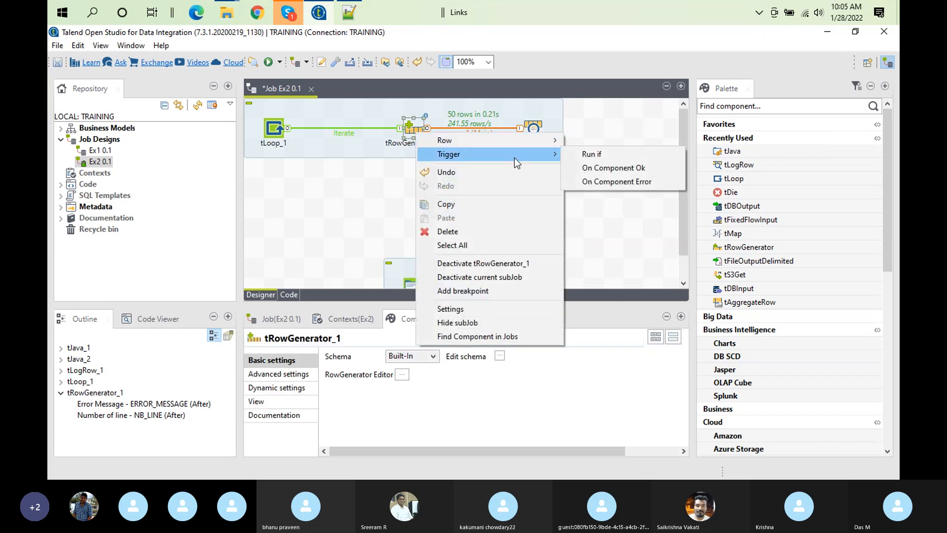
left_click(612, 168)
left_click(453, 191)
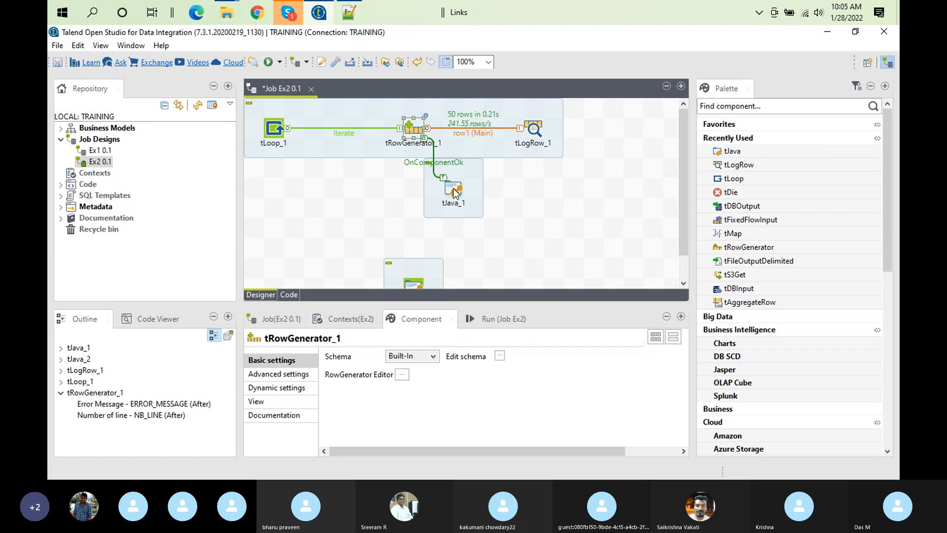
left_click_drag(454, 191, 412, 194)
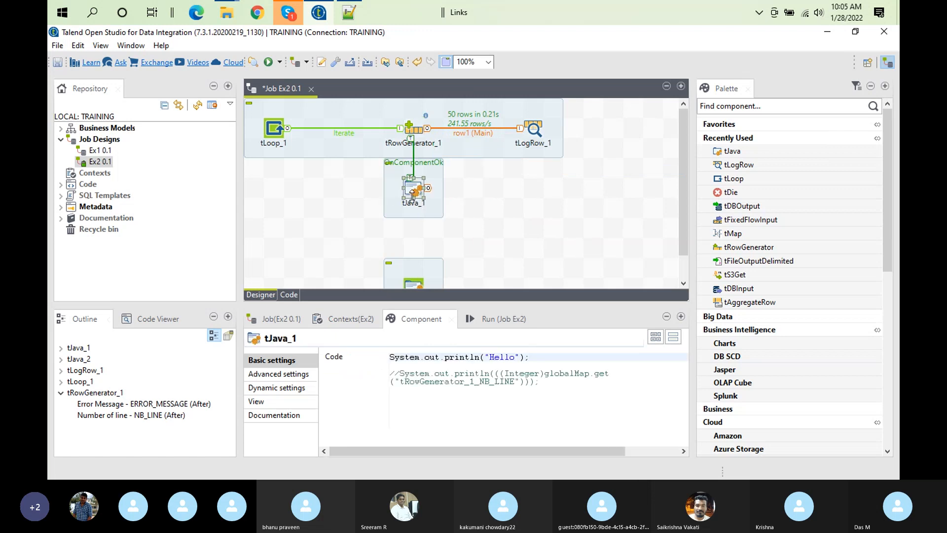
Link tJava_1 to tJava_2 with an OnSubjobOk trigger
right_click(412, 194)
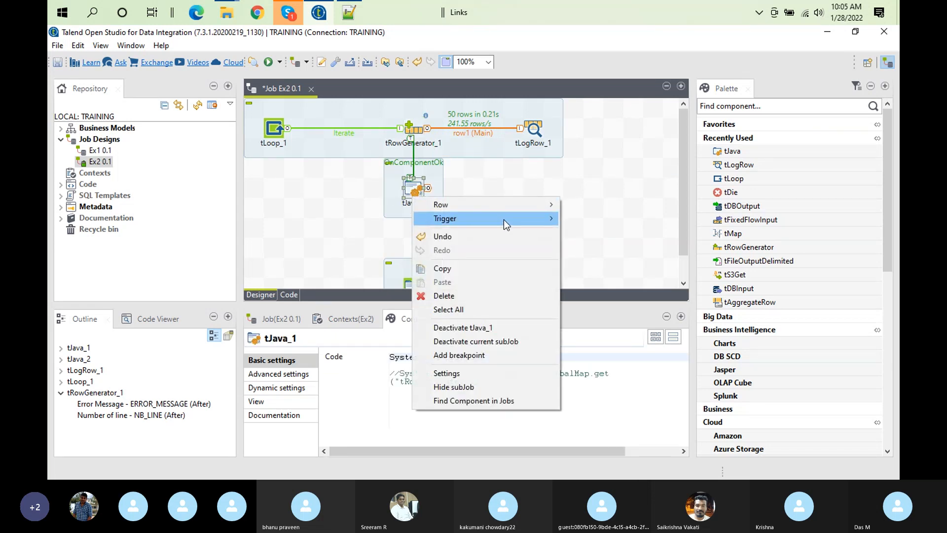
mouse_move(500, 219)
left_click(602, 220)
left_click(419, 283)
Arrange tJava_1 and tJava_2 side by side below the main subjob so that their OnSubjobOk link runs straight
left_click_drag(425, 274, 489, 169)
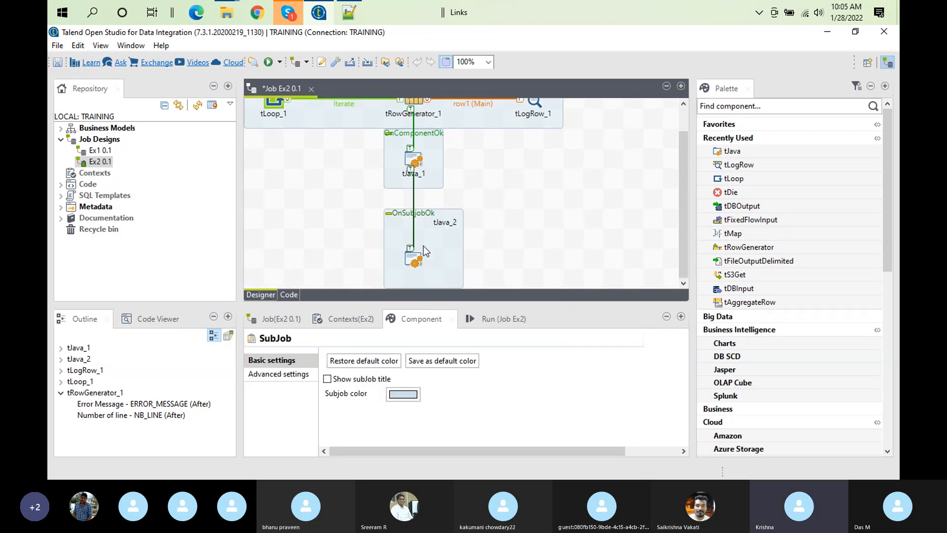
left_click(412, 258)
left_click_drag(412, 258, 511, 178)
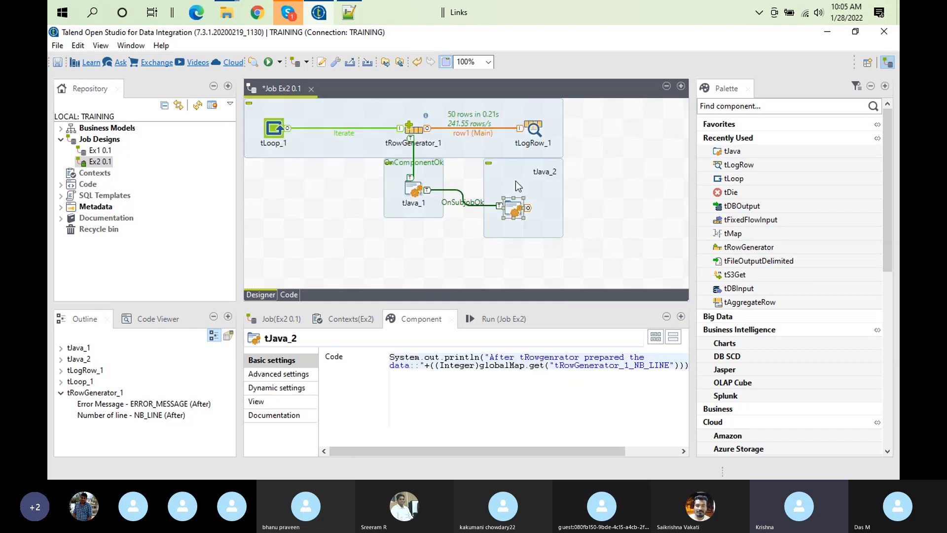
left_click_drag(414, 186, 409, 208)
left_click(511, 209)
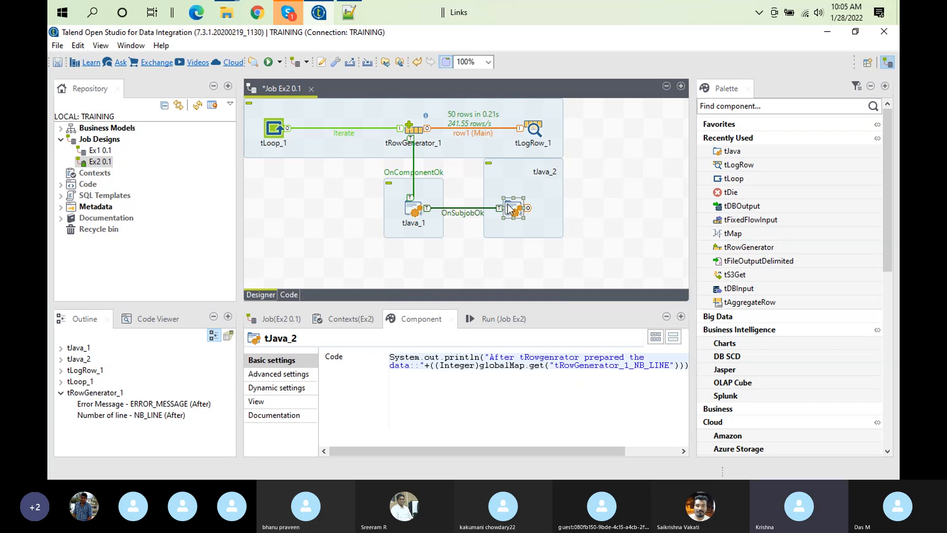
left_click_drag(514, 206, 535, 206)
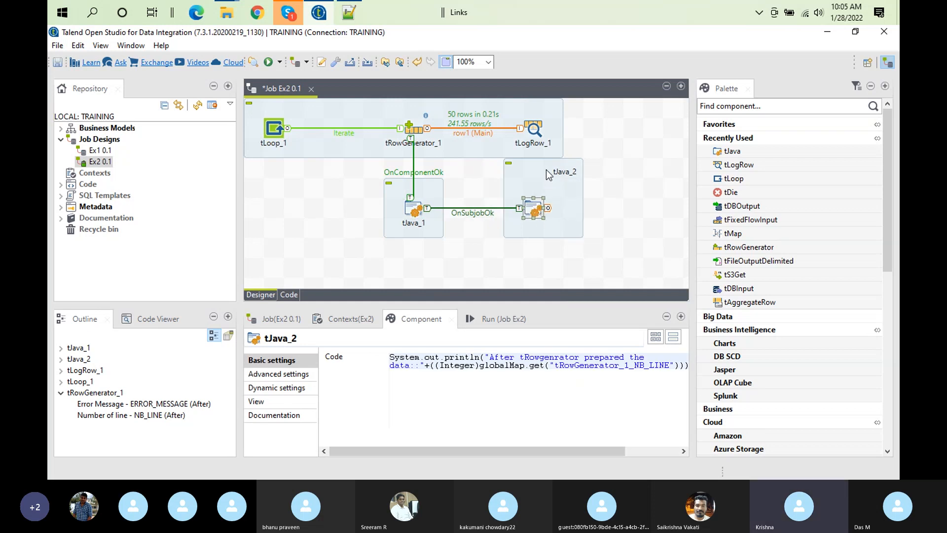
left_click(565, 176)
left_click_drag(520, 179, 522, 199)
left_click(418, 186)
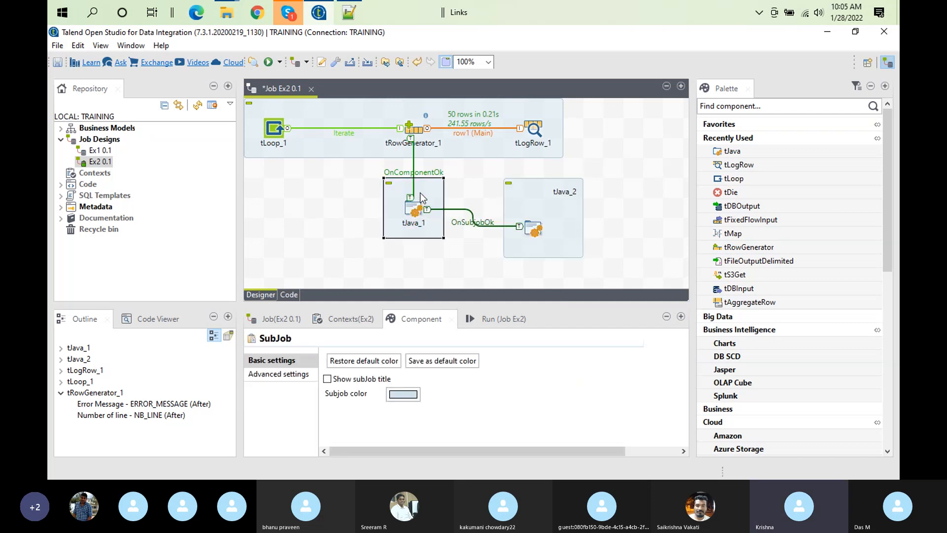
left_click_drag(427, 183, 426, 203)
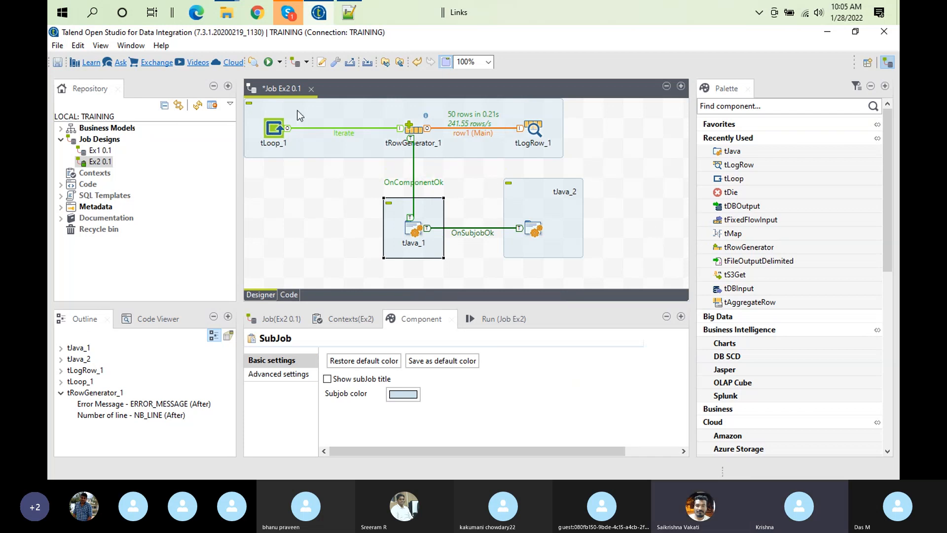
Review the job flow in a maximized designer, move the tLoop_1 subjob slightly down, and restore the layout
double_click(265, 89)
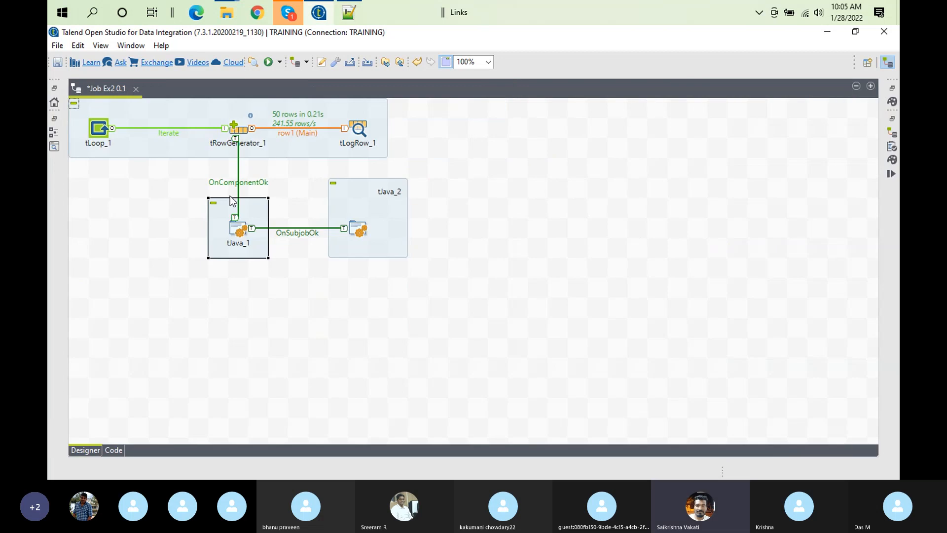
left_click(191, 118)
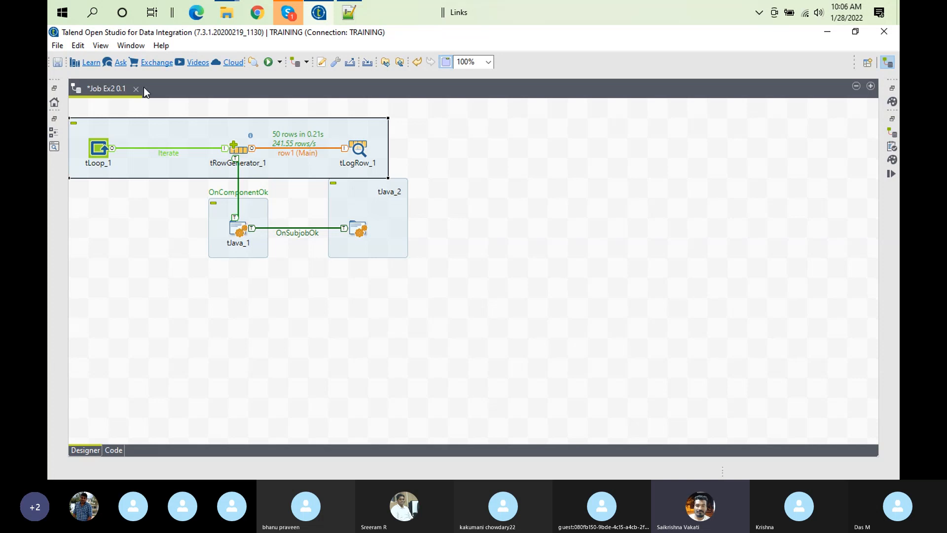
double_click(113, 85)
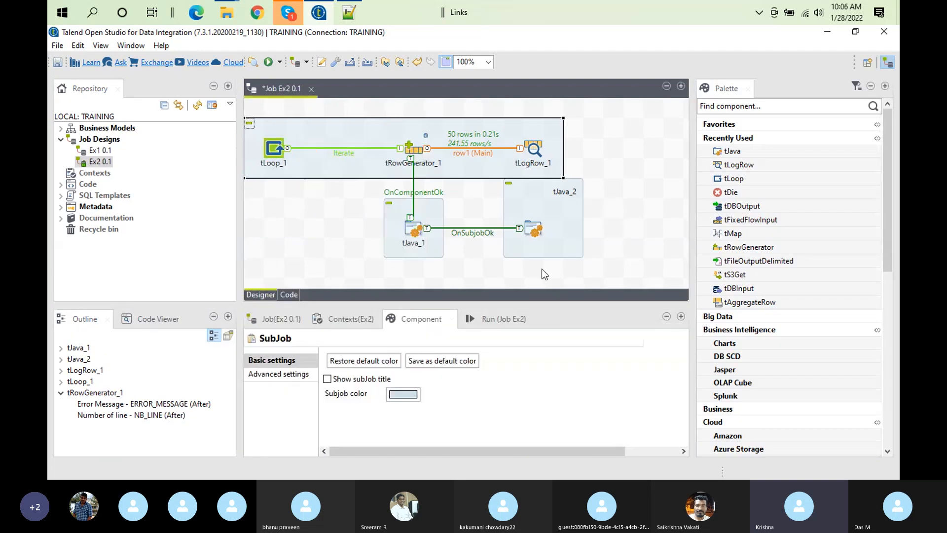
Clear the previous console output and run job Ex2
left_click(461, 320)
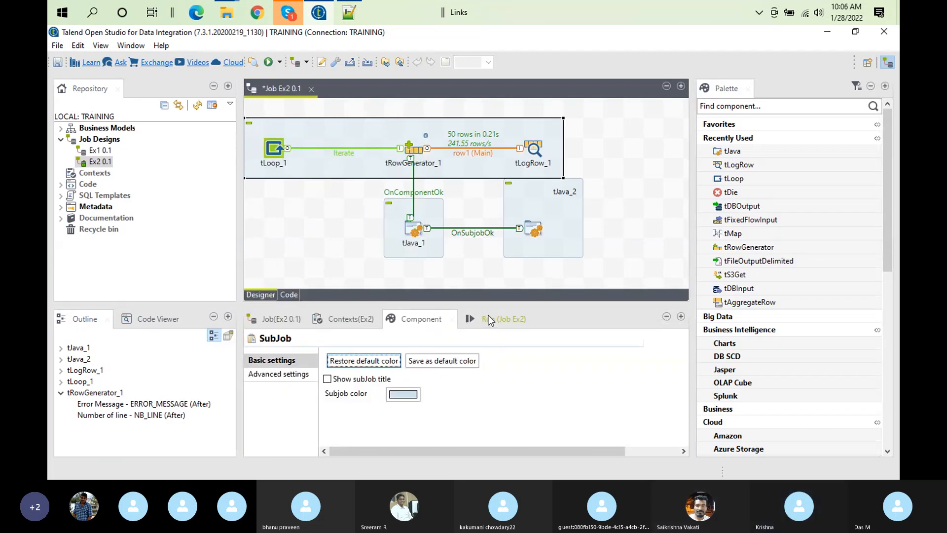
left_click(488, 317)
left_click(483, 370)
left_click(337, 372)
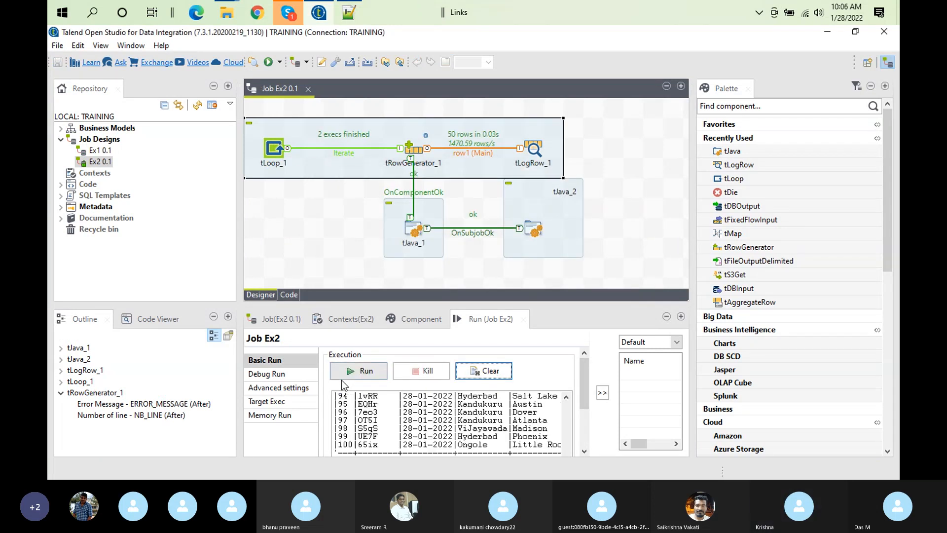
Examine the start of the run output in an enlarged console, highlighting the Hello line printed by tJava_1
double_click(473, 321)
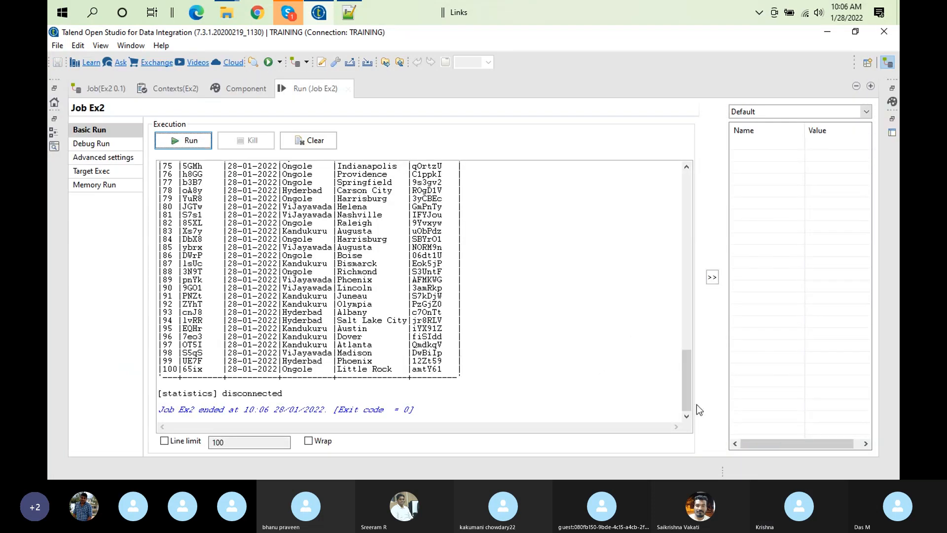
left_click_drag(689, 398, 682, 203)
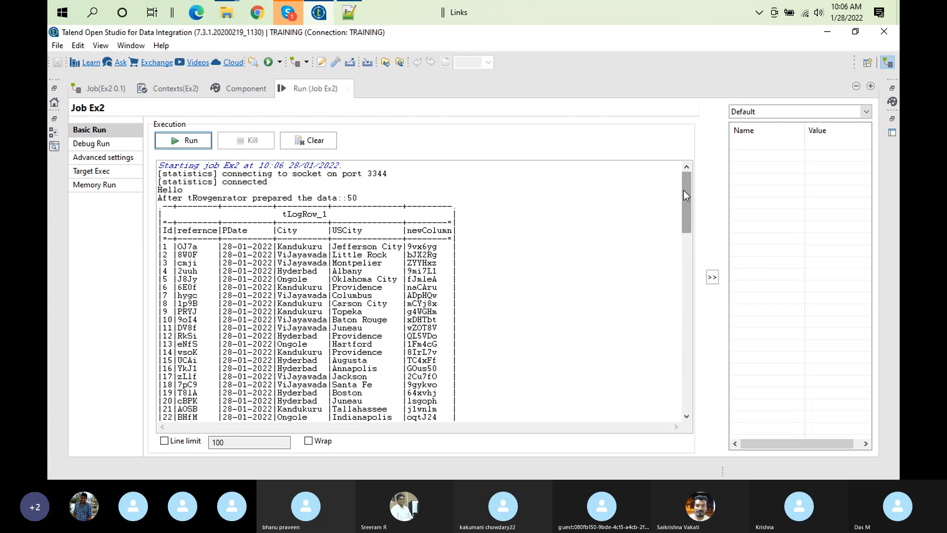
mouse_move(684, 193)
left_mouse_down()
mouse_move(682, 209)
mouse_move(681, 187)
left_mouse_up()
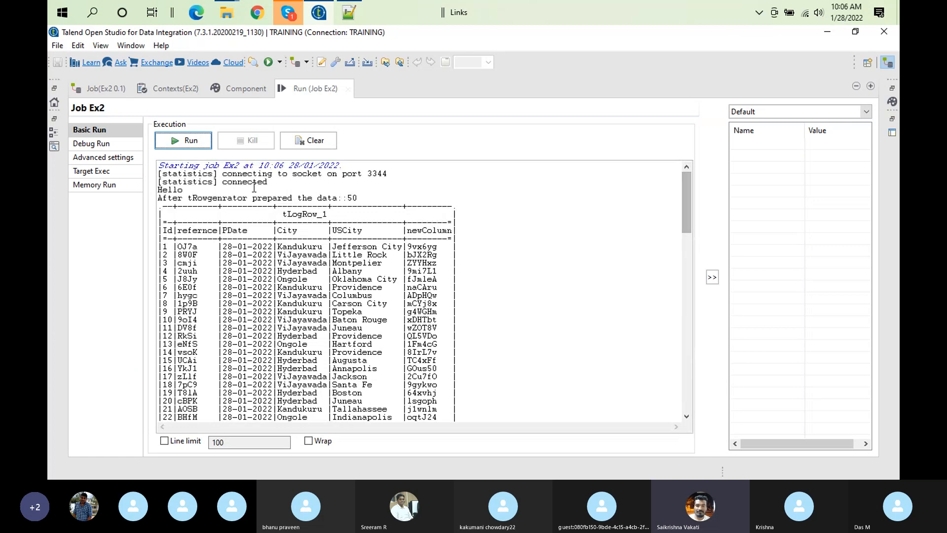
double_click(181, 191)
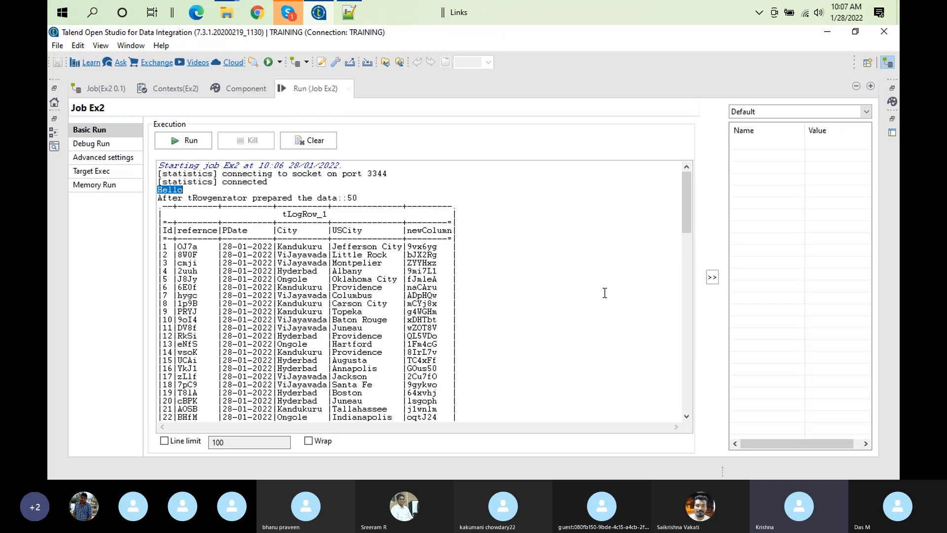
Review the start of the run output around the Hello line, and restore the normal workbench layout
mouse_move(684, 179)
left_mouse_down()
mouse_move(686, 234)
mouse_move(690, 162)
left_mouse_up()
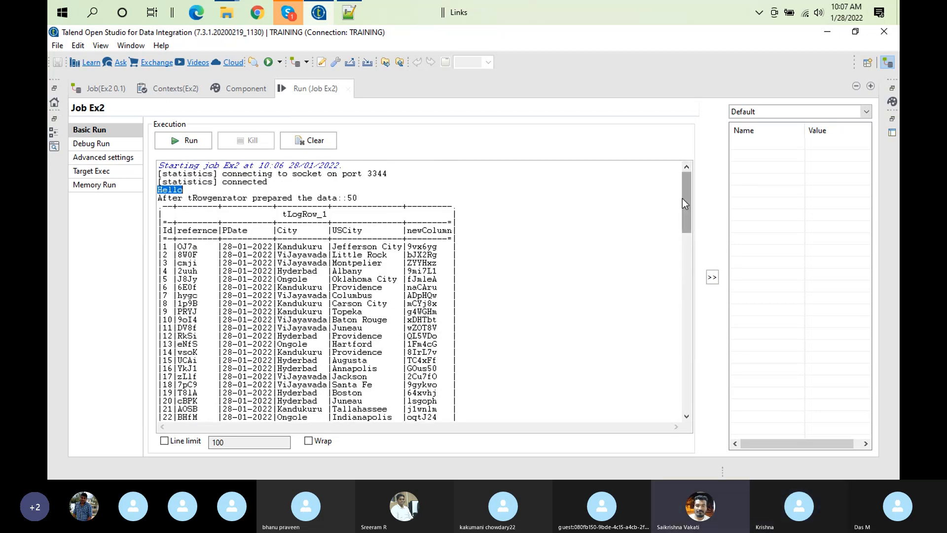
left_click_drag(683, 194, 688, 161)
left_click_drag(157, 190, 225, 191)
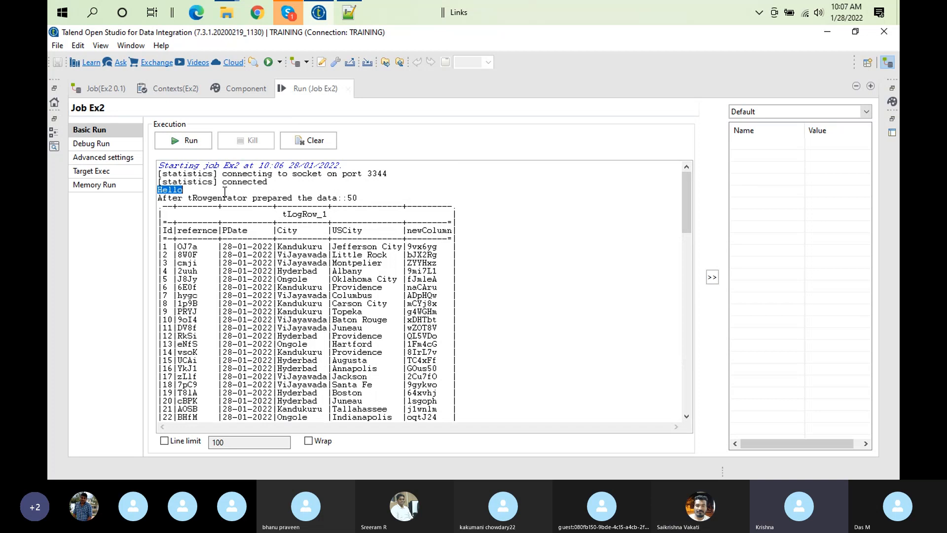
double_click(309, 88)
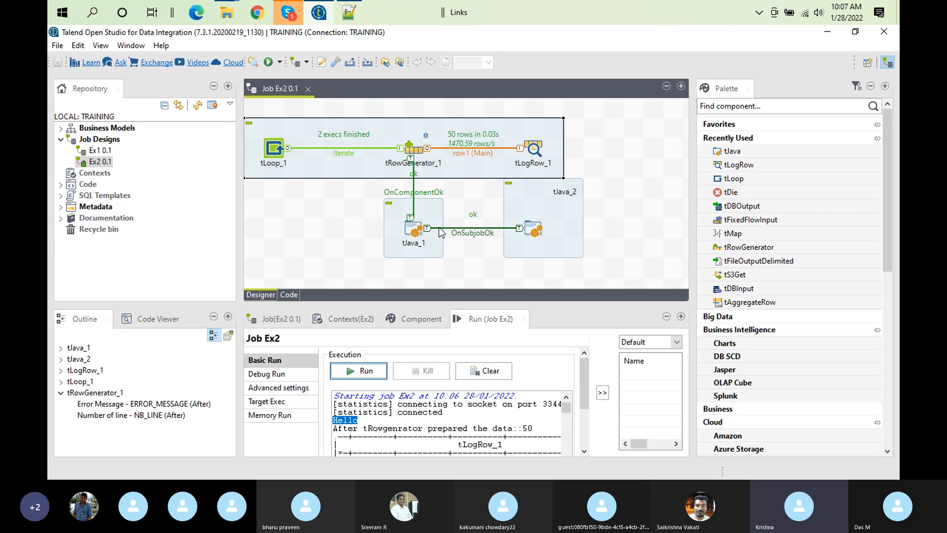
Shift tJava_2 and tJava_1 slightly down and to the left, and delete the OnComponentOk and OnSubjobOk links
left_click_drag(567, 218, 547, 237)
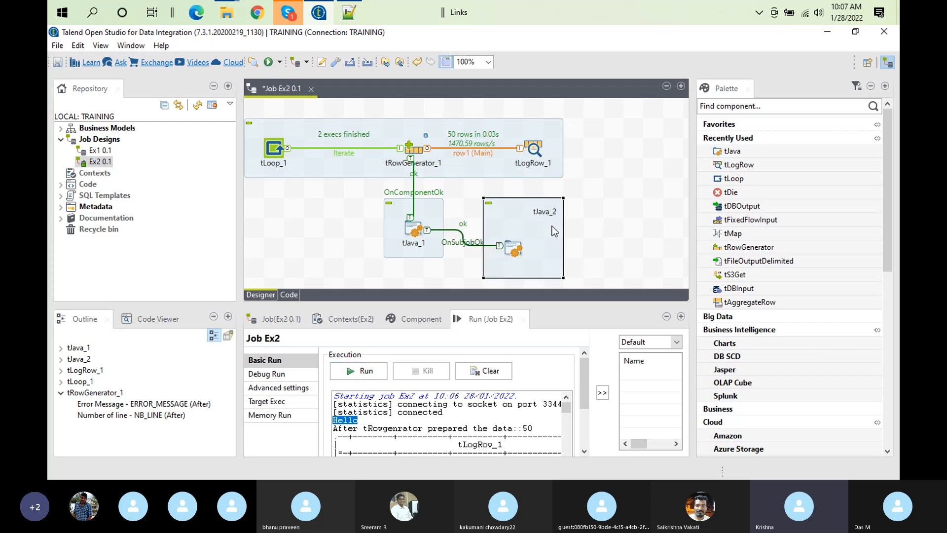
left_click_drag(429, 213, 409, 231)
left_click(408, 201)
key("Delete")
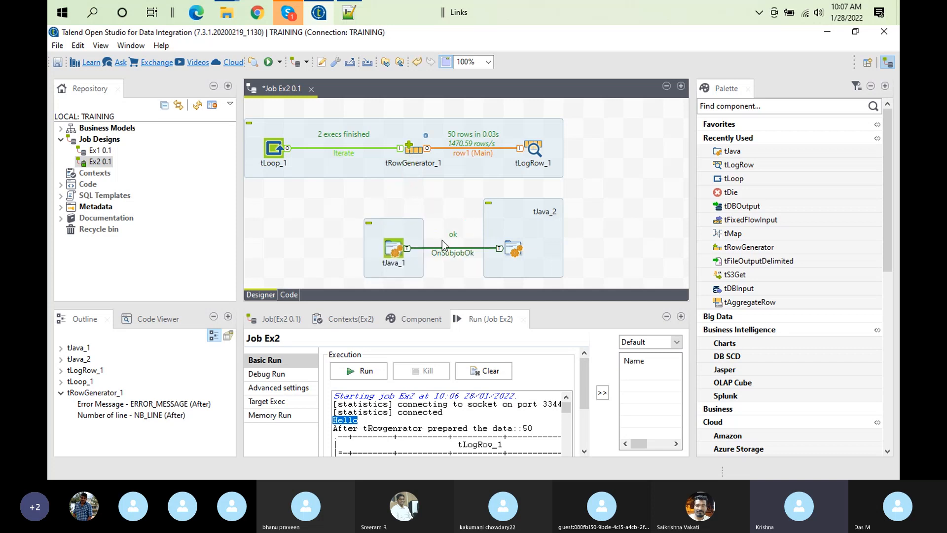
left_click(458, 255)
key("Delete")
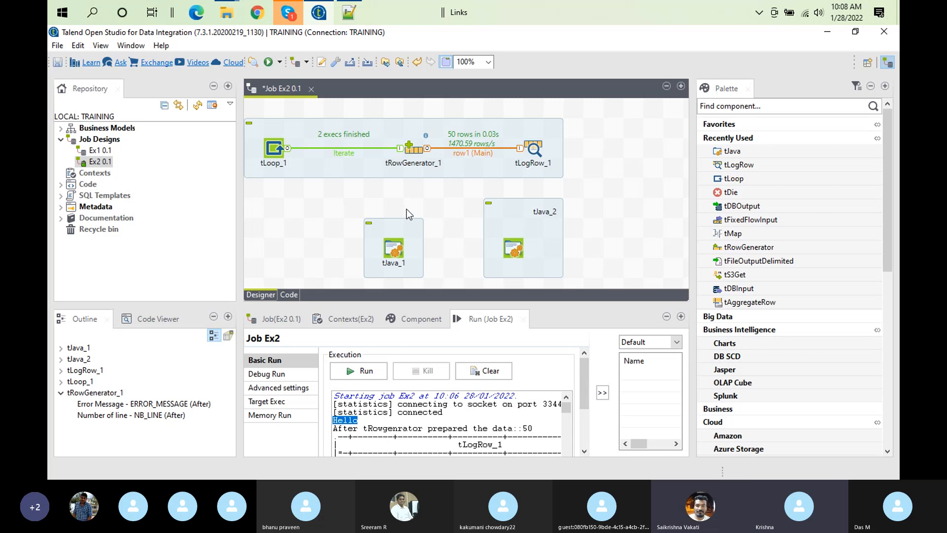
Connect tRowGenerator_1 to tJava_1 with an On Component Ok trigger
right_click(409, 157)
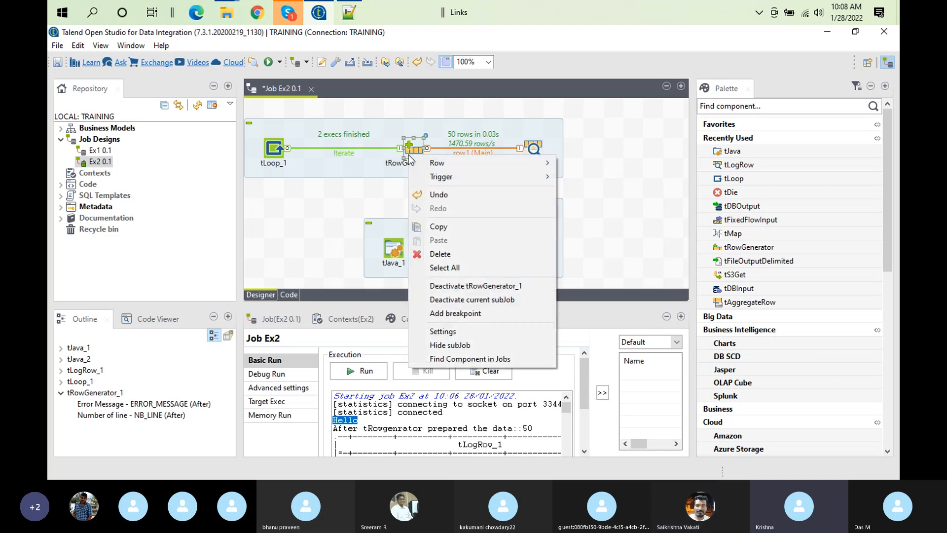
mouse_move(543, 177)
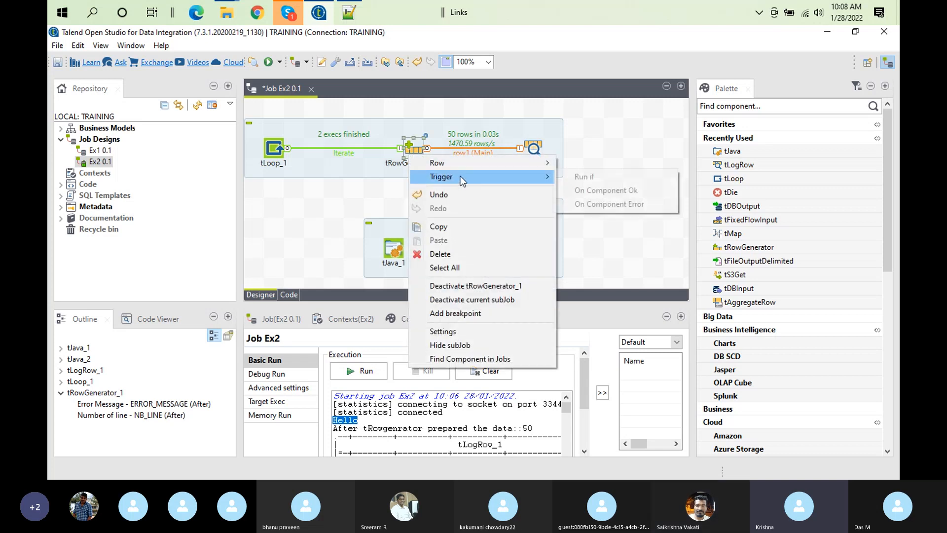
left_click(594, 191)
left_click(396, 249)
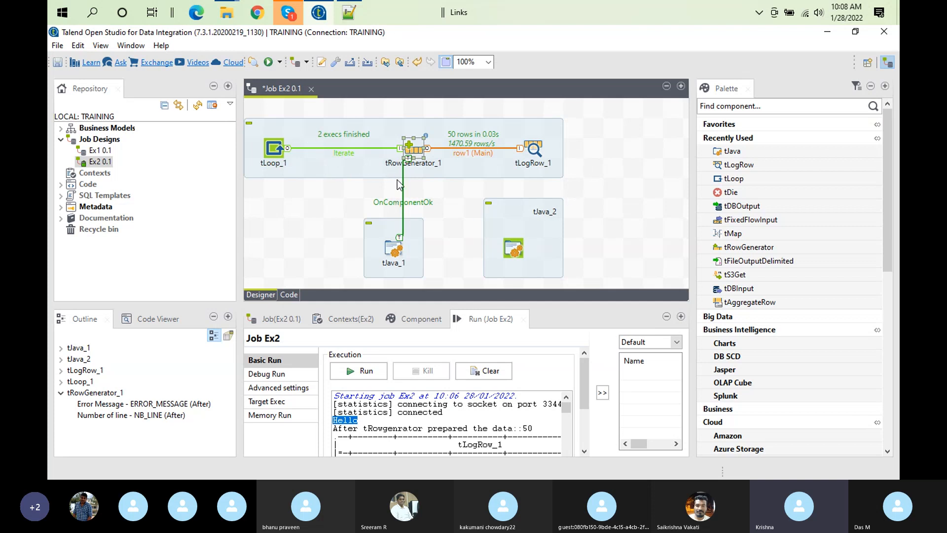
Delete the OnComponentOk link between tRowGenerator_1 and tJava_1
left_click(371, 164)
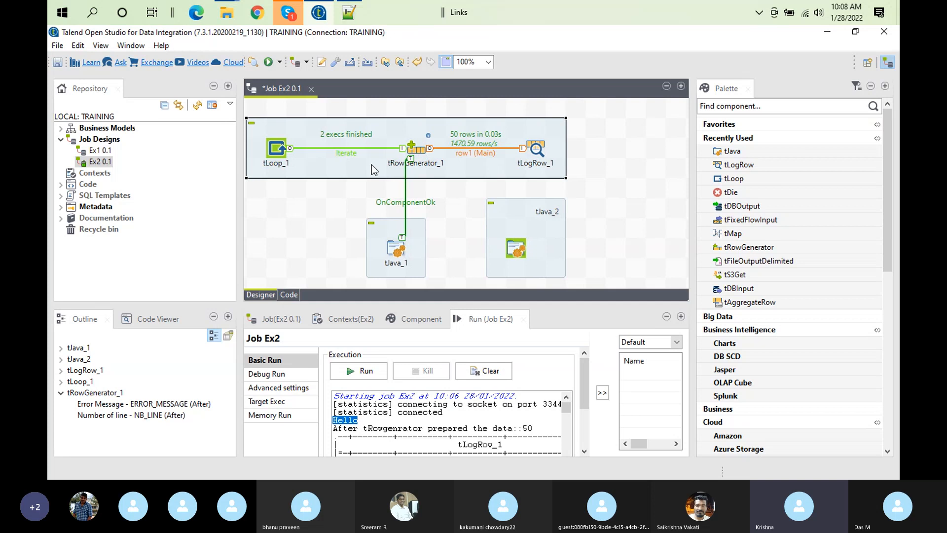
key("ctrl+z")
left_click(407, 202)
key("Delete")
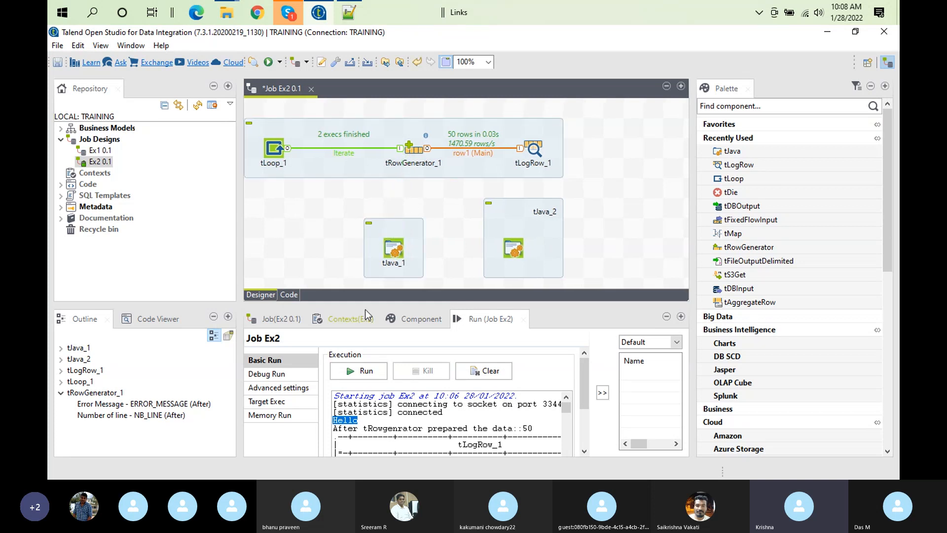
Connect tRowGenerator_1 to tJava_1 with an Iterate row link
right_click(417, 150)
mouse_move(441, 160)
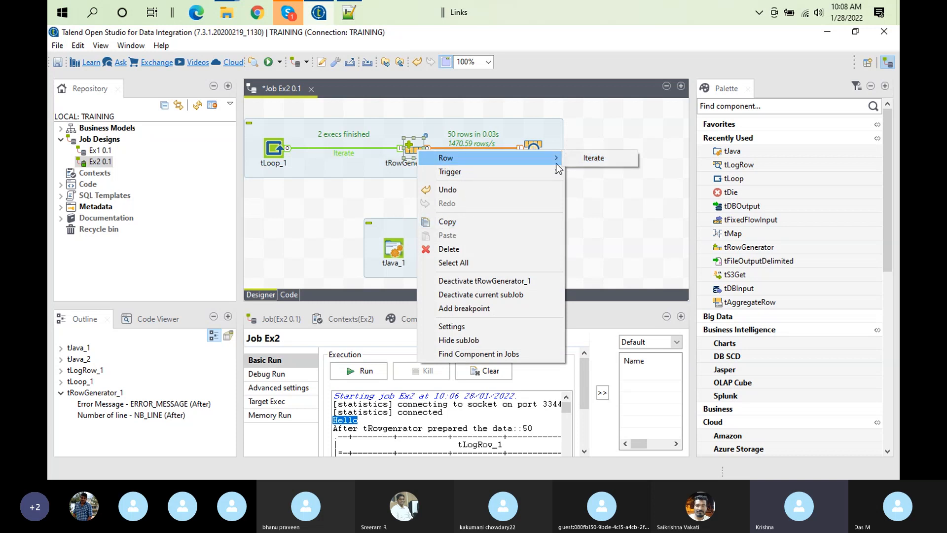
left_click(594, 158)
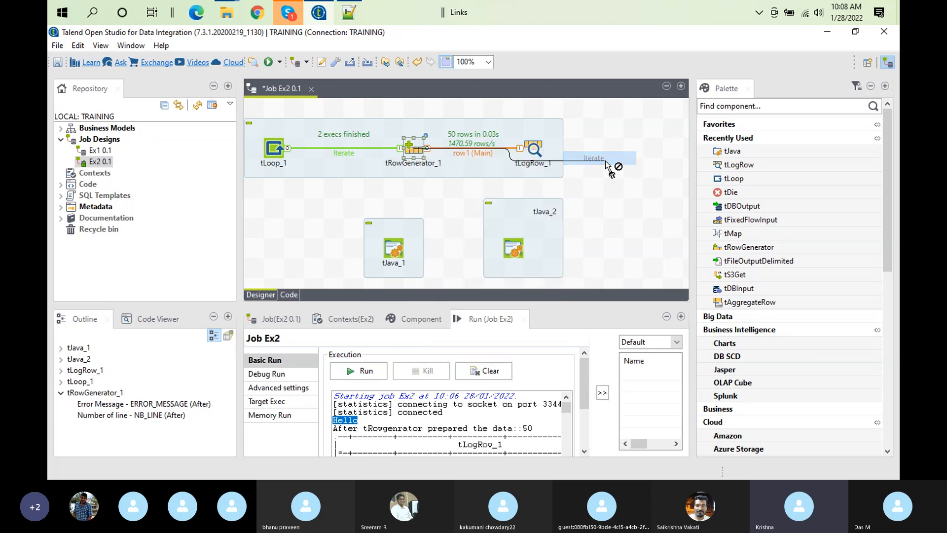
left_click(394, 252)
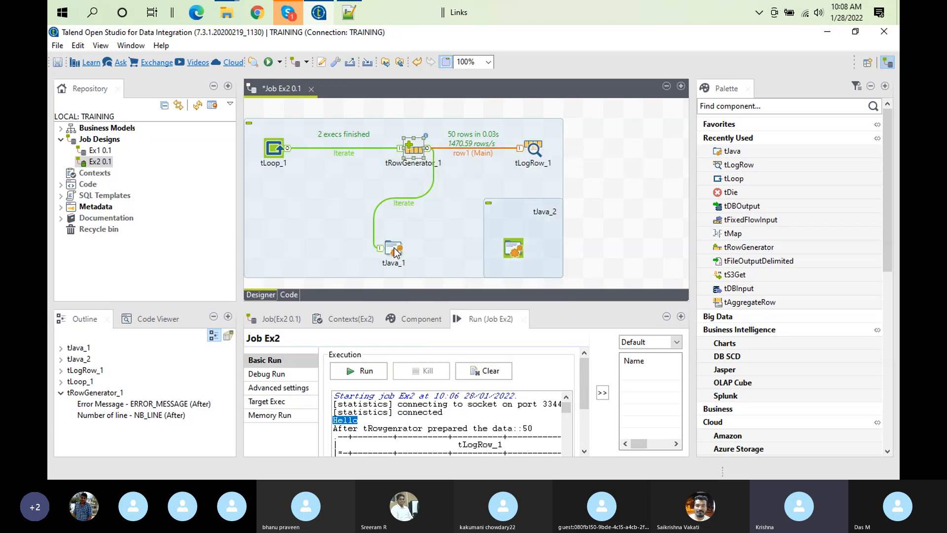
Move tJava_2 to the right, clear of the main subjob, and delete the Iterate link between tRowGenerator_1 and tJava_1
left_click(516, 246)
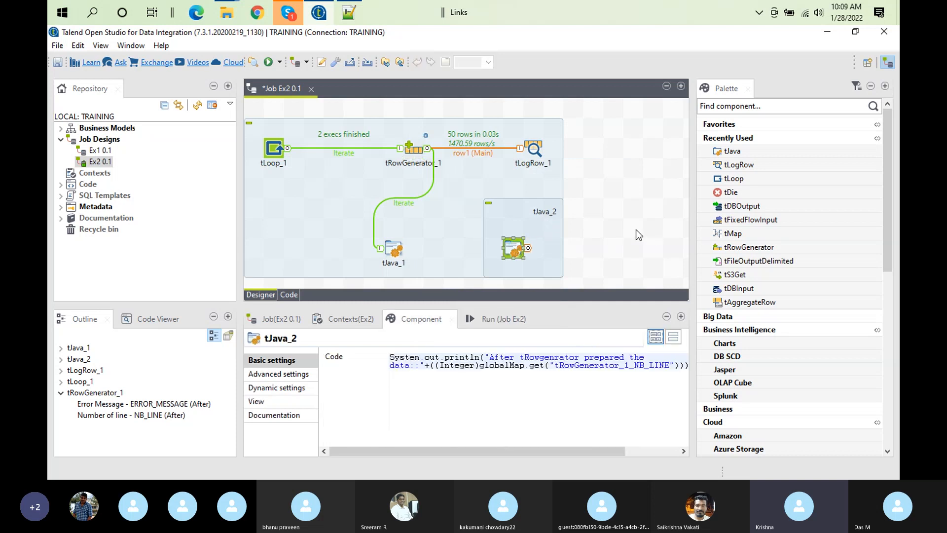
left_click_drag(516, 246, 636, 246)
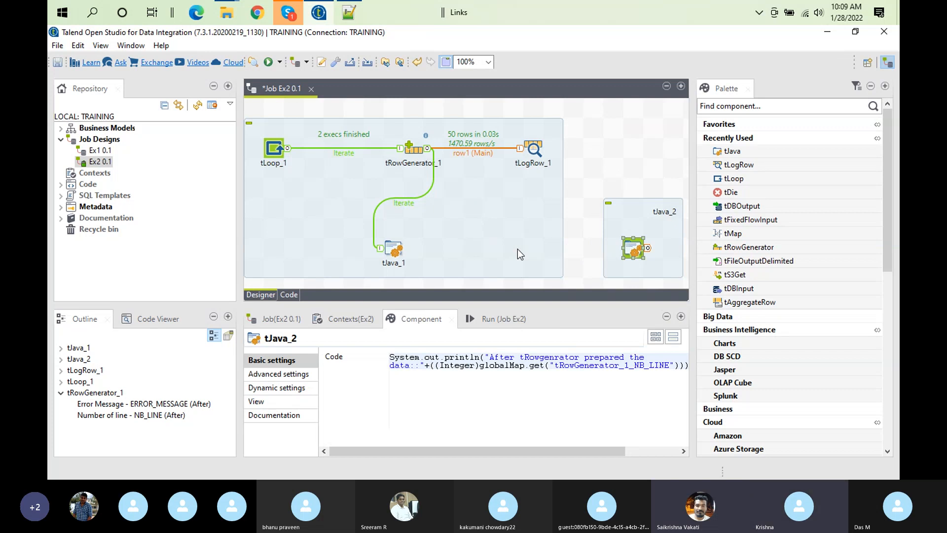
left_click(408, 204)
key("Delete")
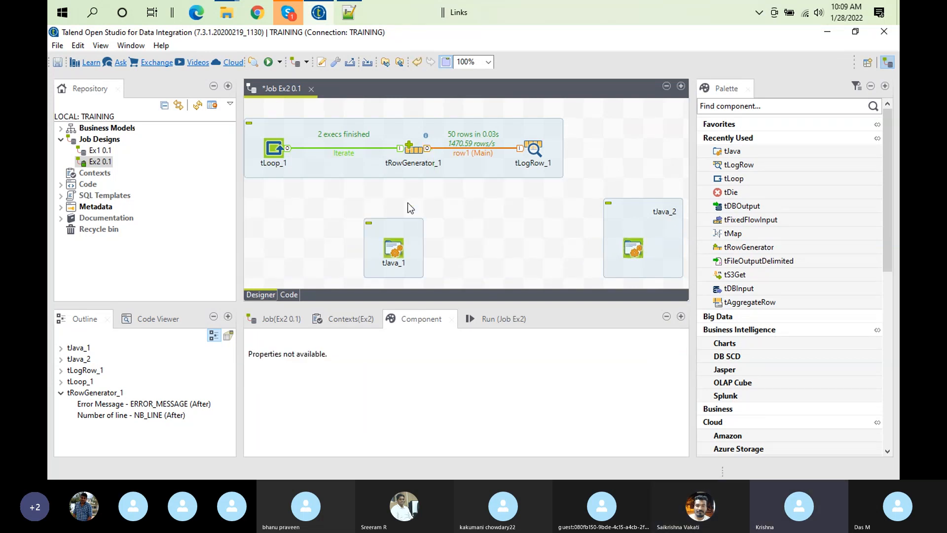
Link tRowGenerator_1 to tJava_1 again with an On Component Ok trigger
right_click(415, 149)
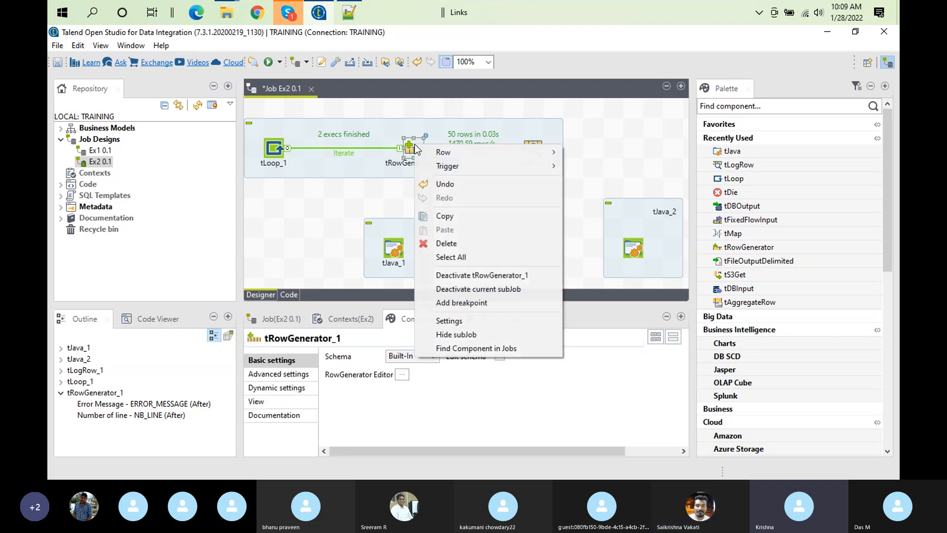
mouse_move(469, 166)
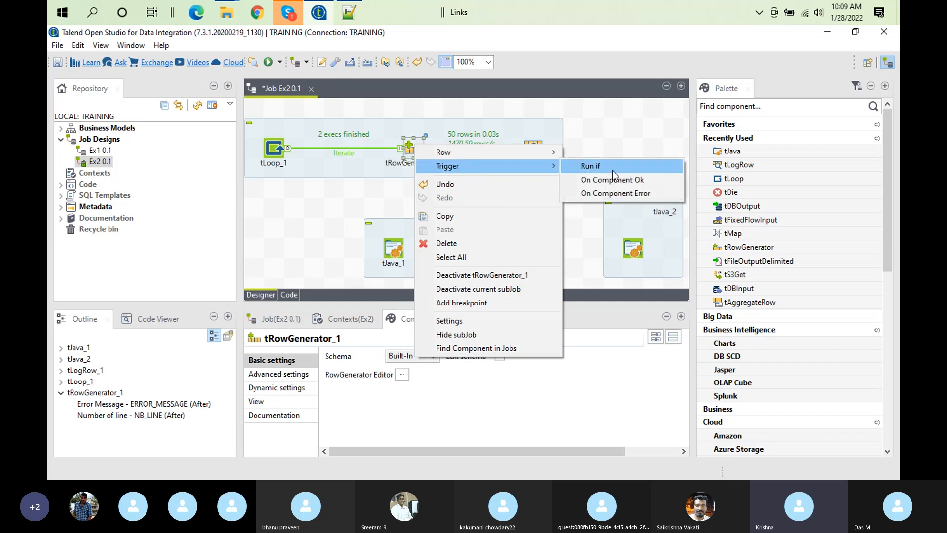
left_click(611, 180)
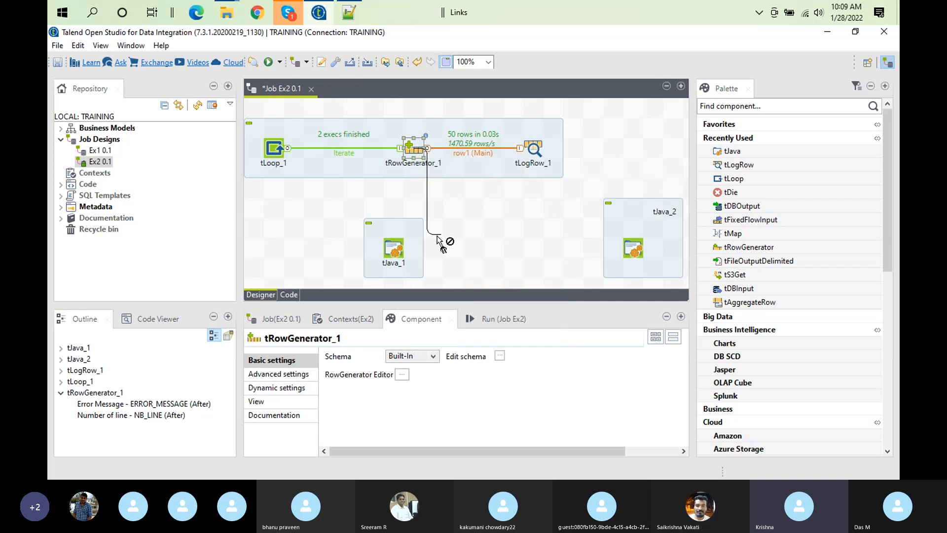
left_click(391, 251)
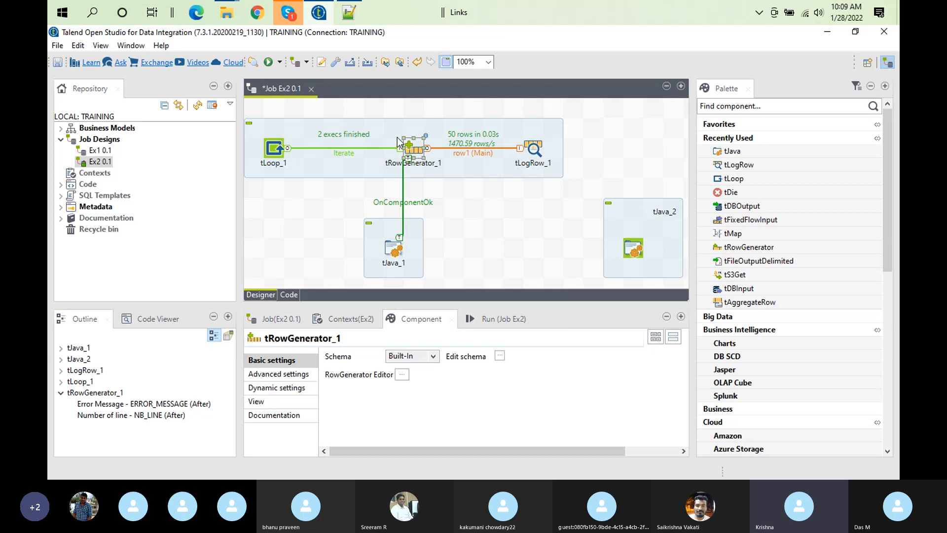
Review the code of tJava_1 and the basic settings of the Iterate link between tLoop_1 and tRowGenerator_1
left_click(391, 251)
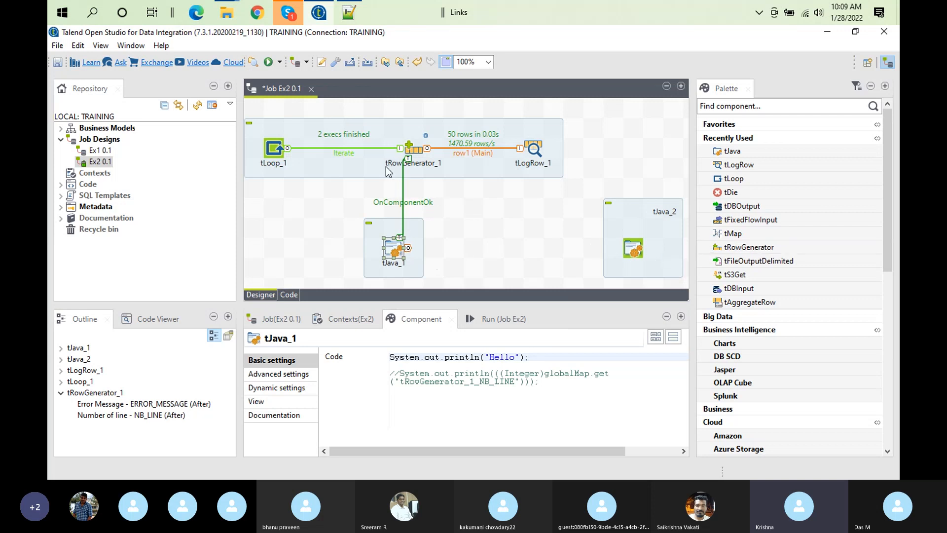
left_click(324, 149)
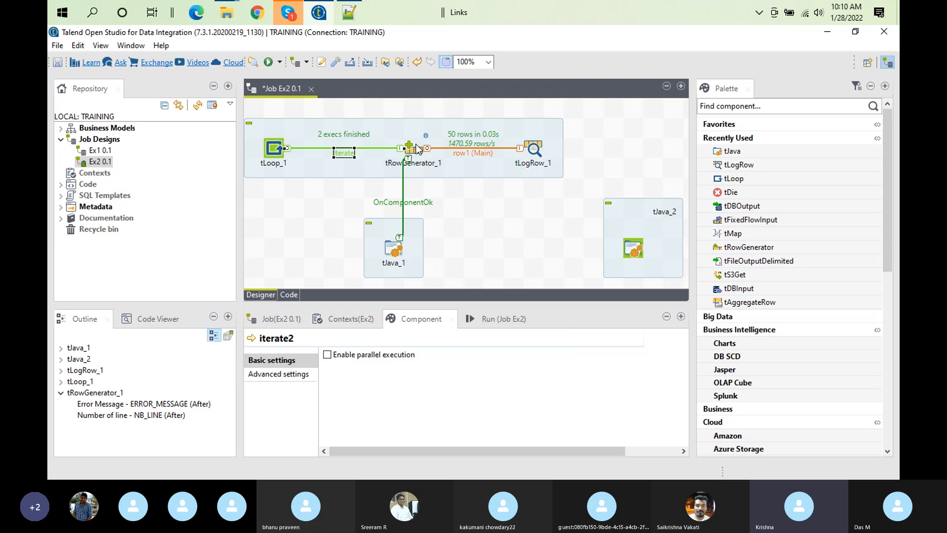
left_click(397, 254)
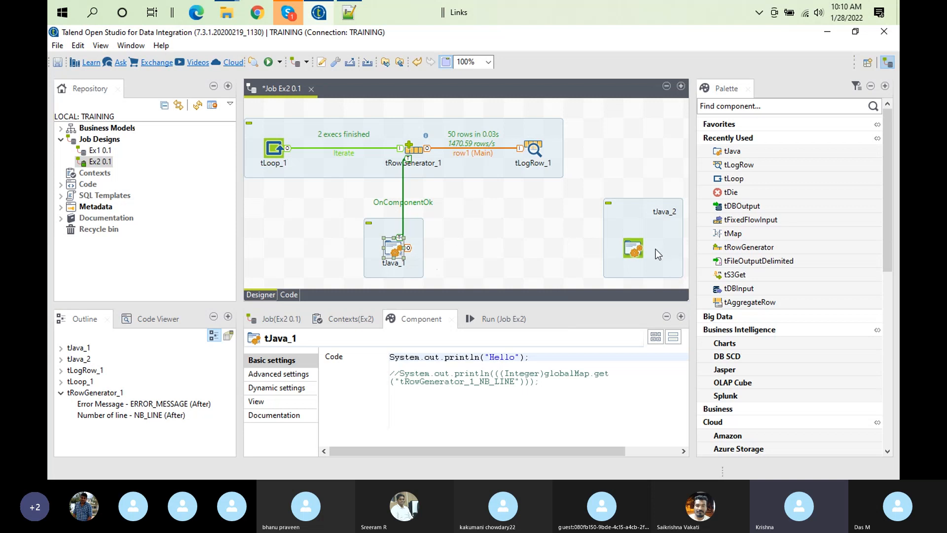
Move tJava_2 closer to tJava_1 and connect tJava_1 to it with an On Subjob Ok trigger
left_click_drag(634, 249, 526, 255)
left_click(396, 251)
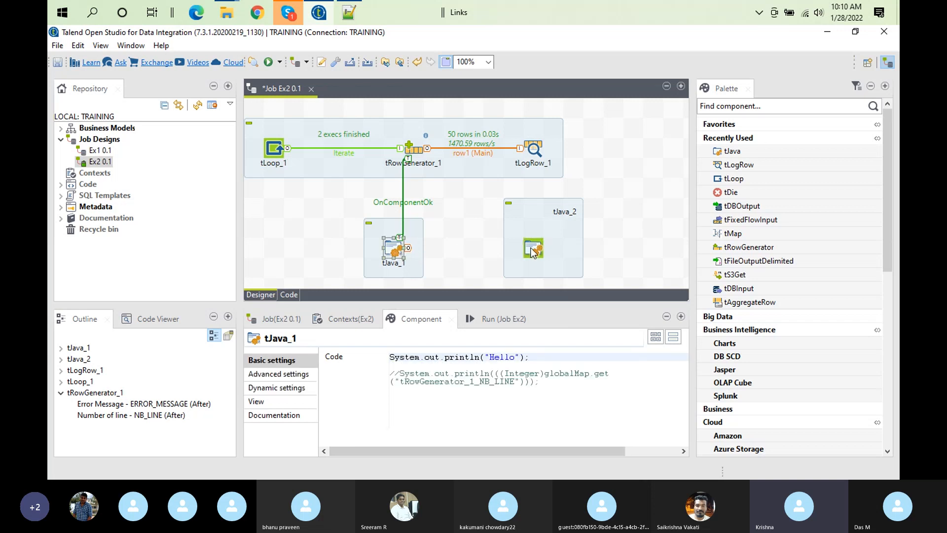
right_click(393, 253)
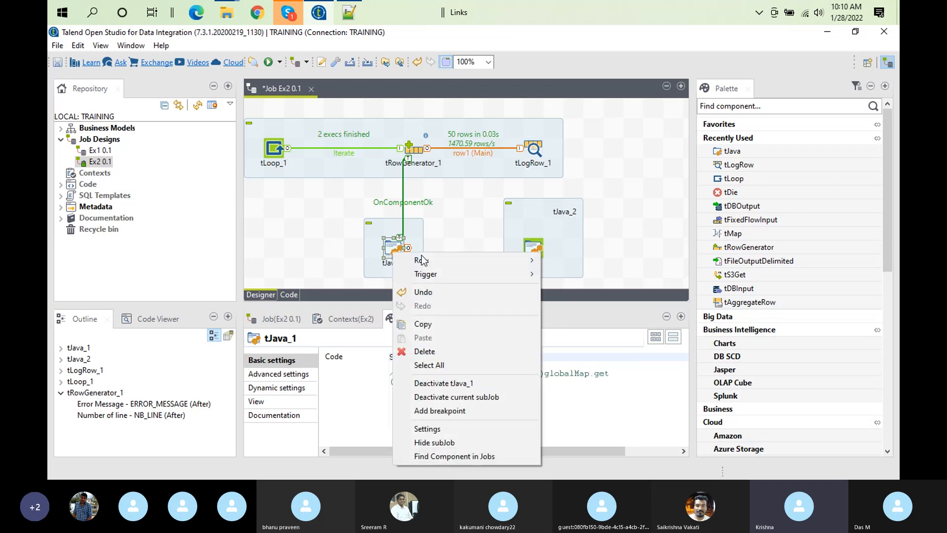
mouse_move(460, 275)
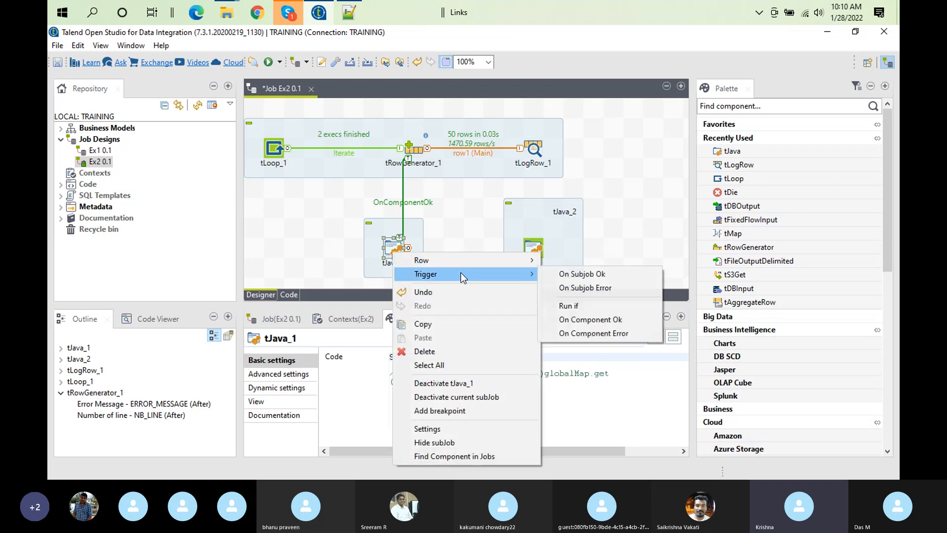
left_click(574, 275)
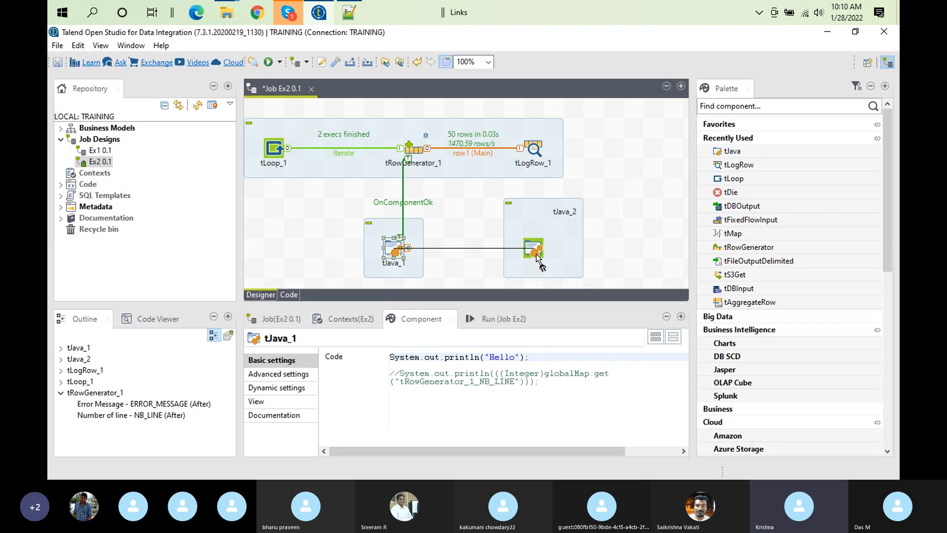
left_click(536, 257)
Delete the OnSubjobOk link between tJava_1 and tJava_2, and check the row connection types available for tJava_1
left_click(458, 256)
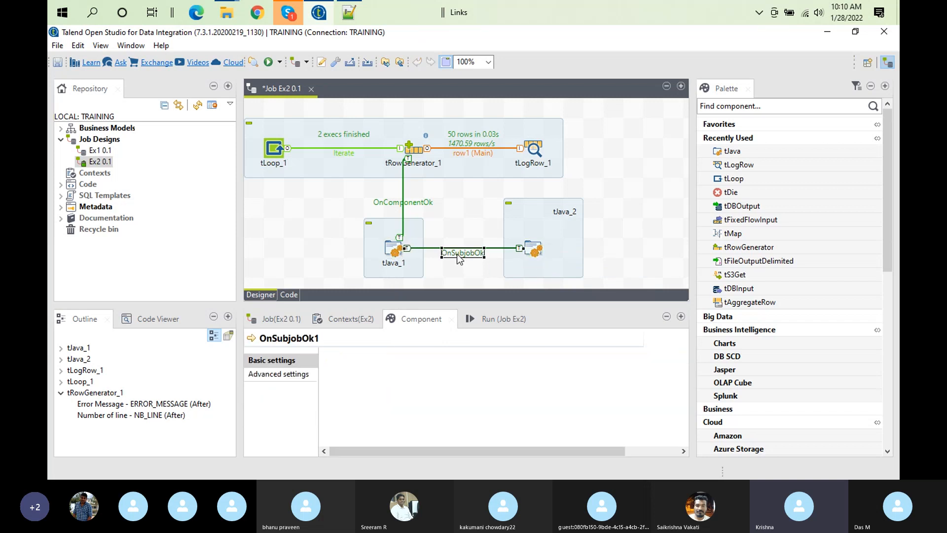
key("Delete")
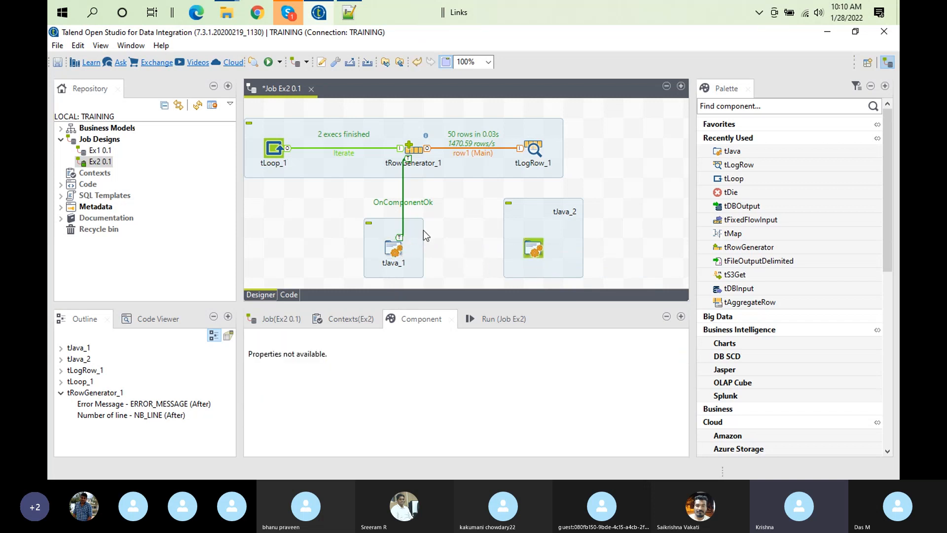
right_click(393, 245)
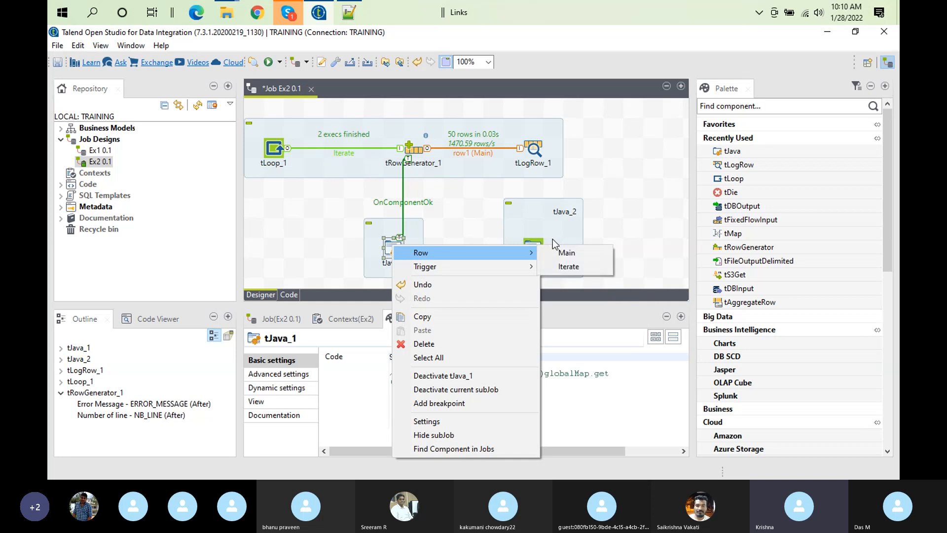
left_click(380, 232)
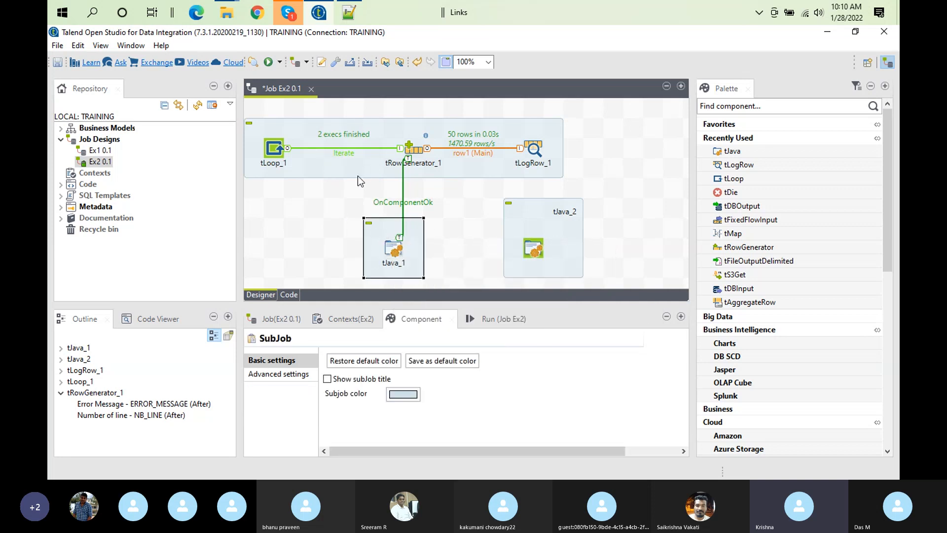
Connect tJava_1 to tJava_2 with an On Subjob Ok trigger
left_click(346, 123)
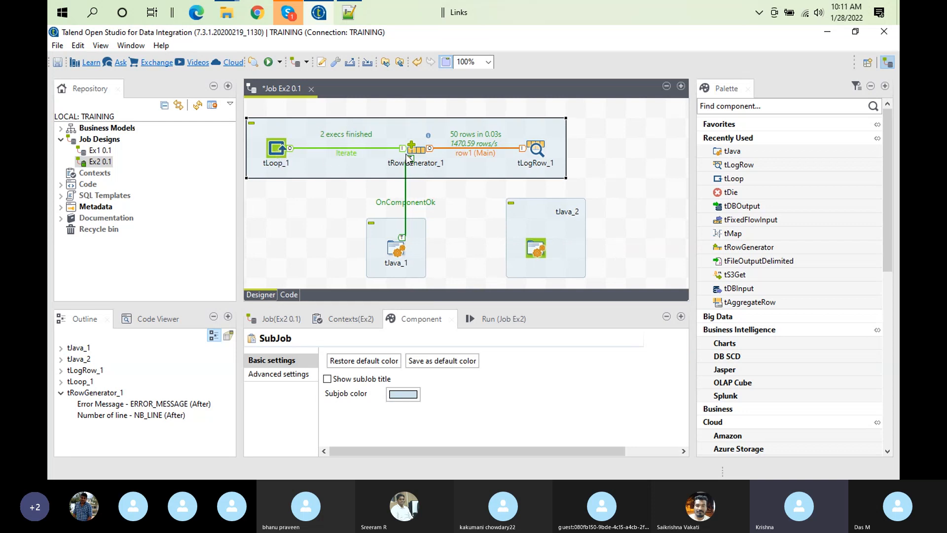
left_click(399, 256)
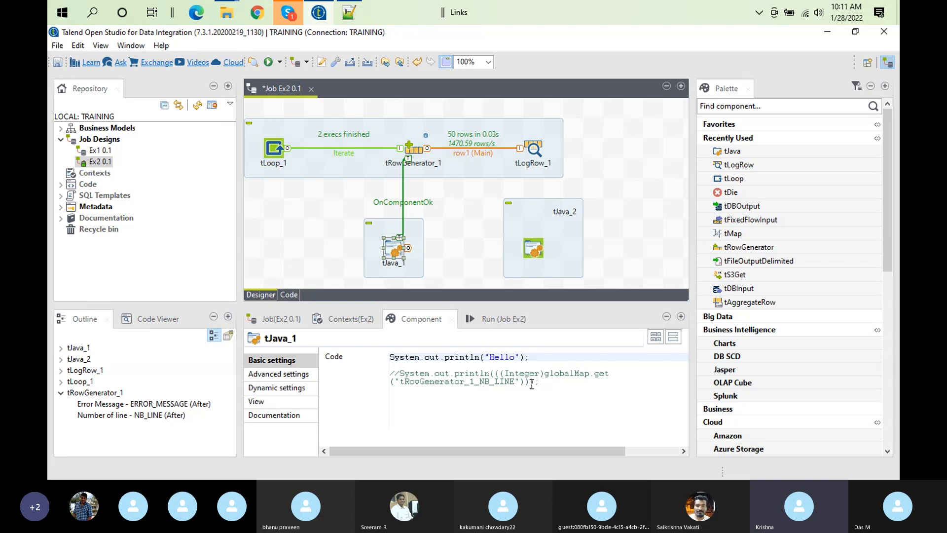
right_click(395, 248)
mouse_move(457, 262)
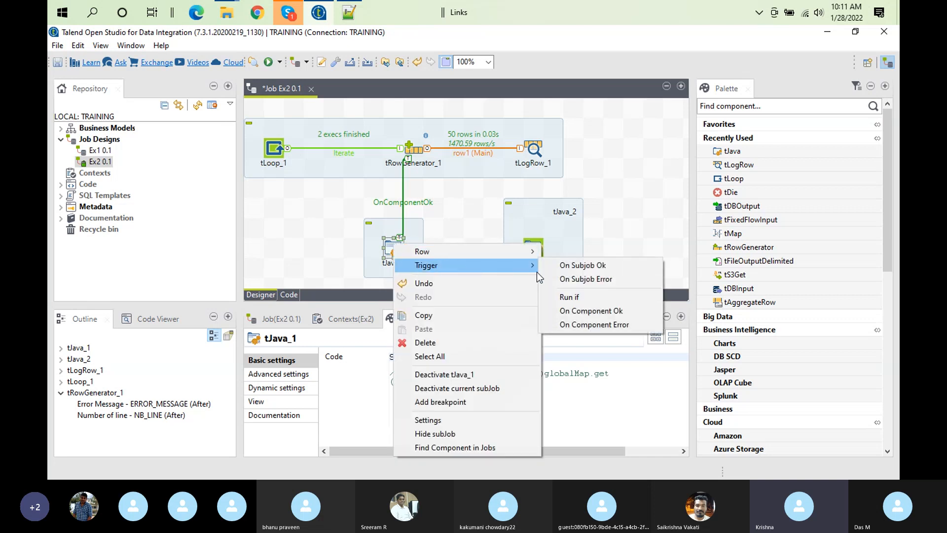
left_click(564, 269)
left_click(532, 248)
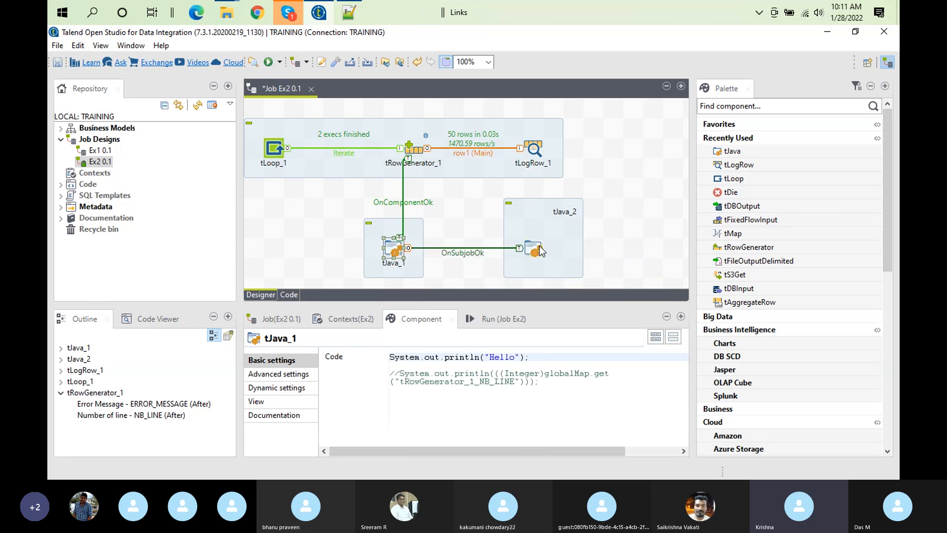
Review the "Hello" line in the enlarged run output of job Ex2, and the code of tJava_1
left_click(507, 319)
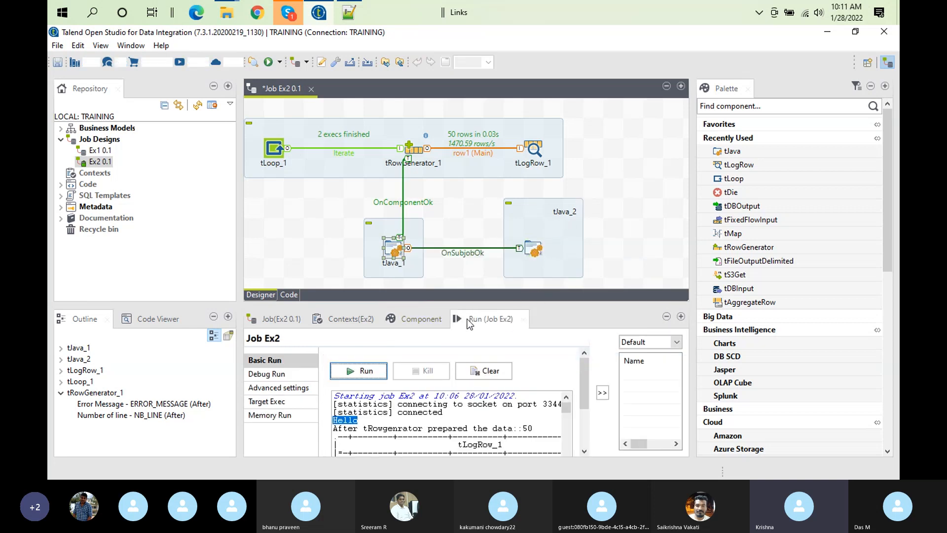
double_click(468, 319)
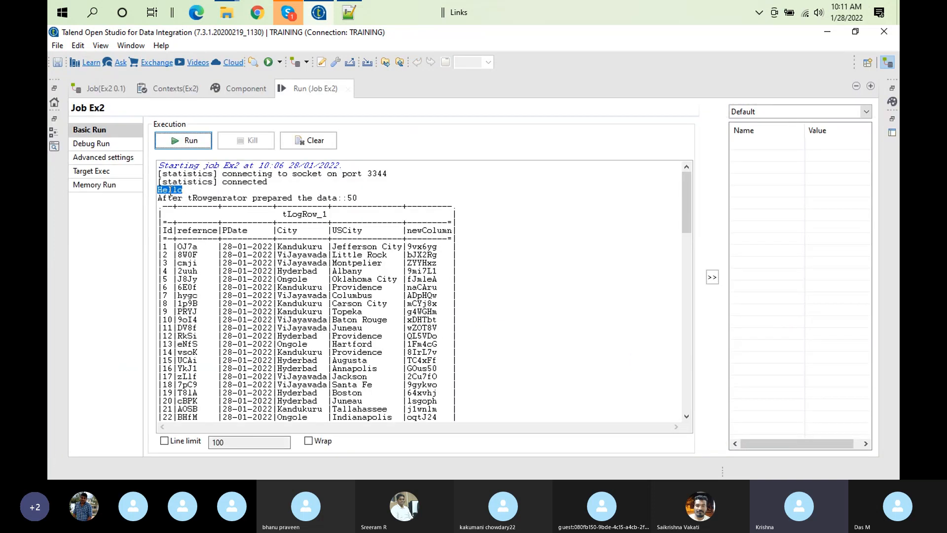
left_click_drag(159, 191, 186, 191)
double_click(312, 91)
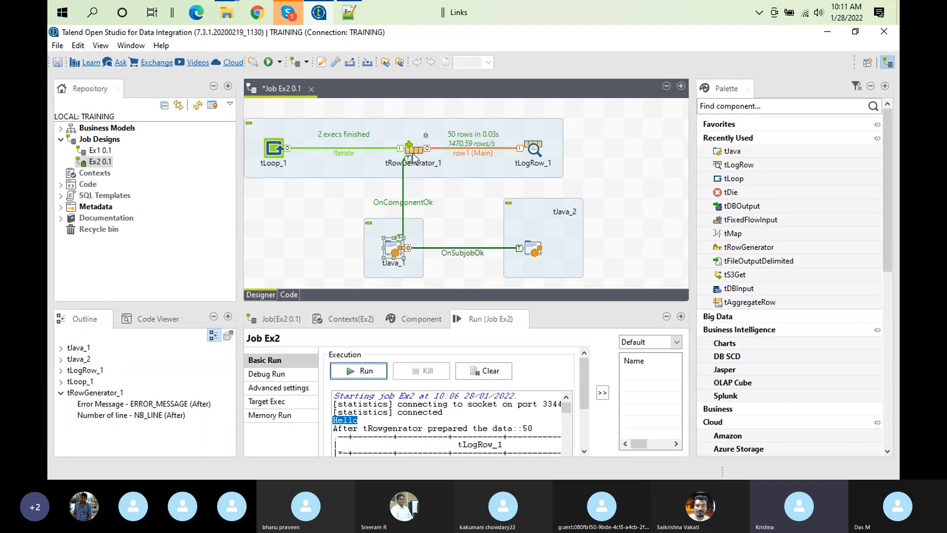
double_click(401, 246)
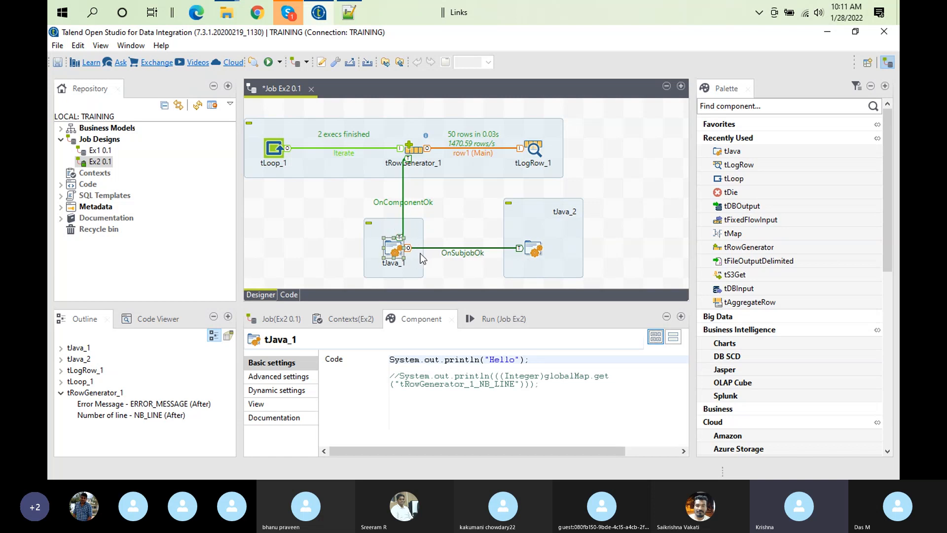
Delete the OnComponentOk link between tRowGenerator_1 and tJava_1 and the OnSubjobOk link between tJava_1 and tJava_2
left_click(405, 205)
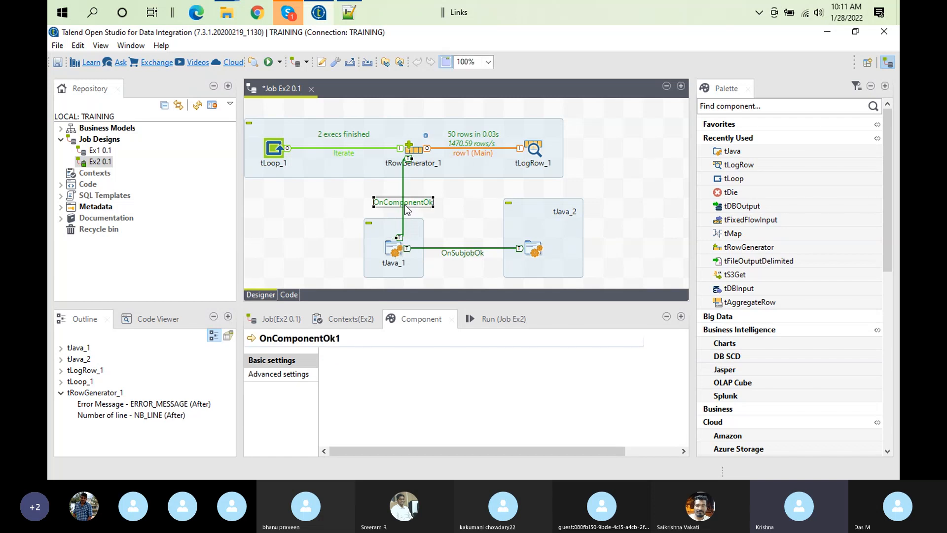
key("Delete")
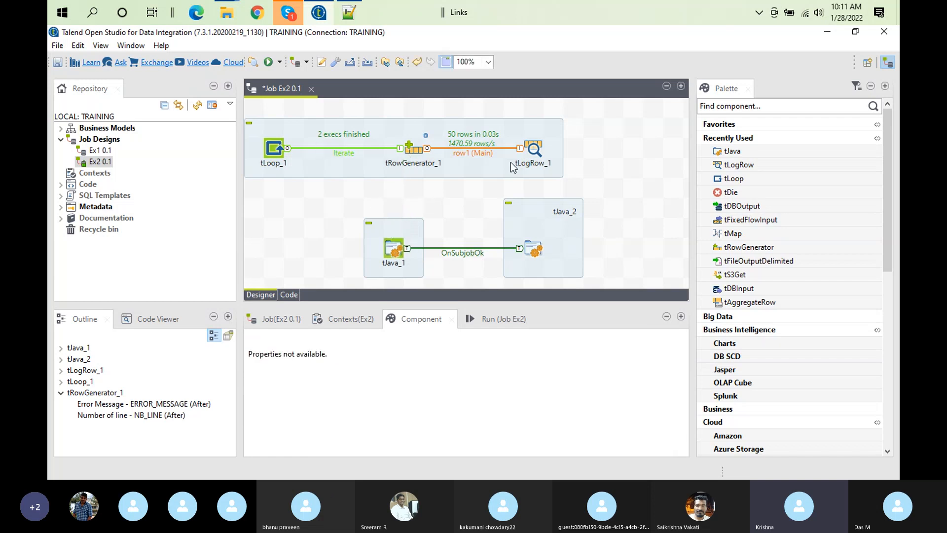
left_click(459, 254)
key("Delete")
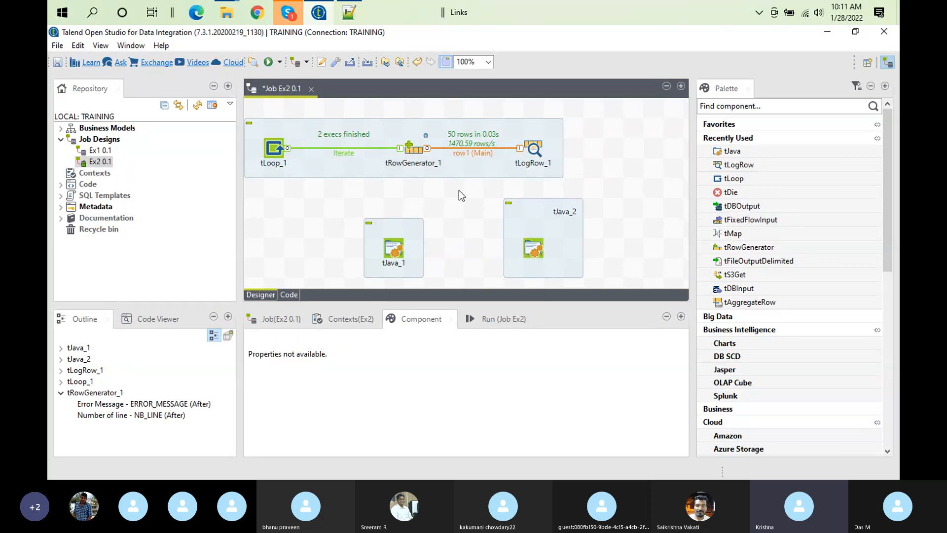
left_click(350, 124)
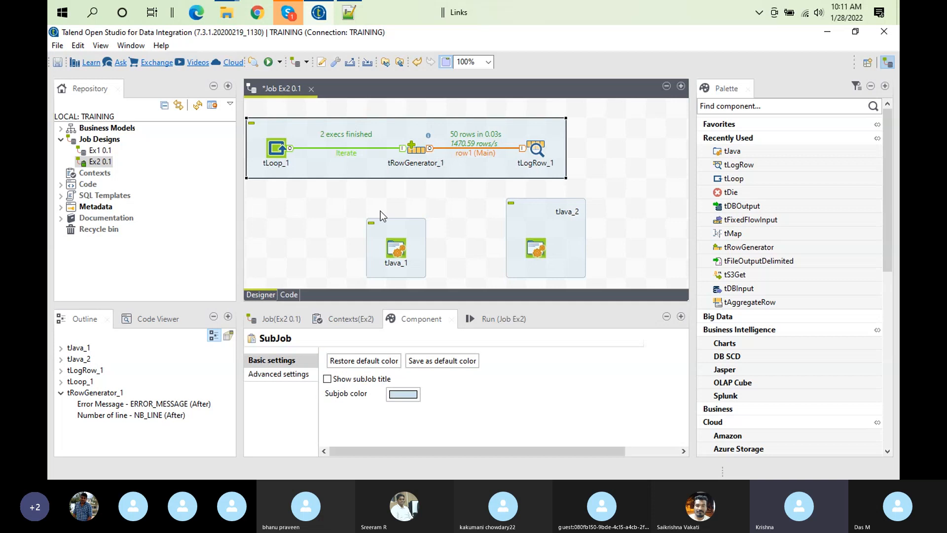
left_click(396, 246)
left_click(595, 218)
left_click(543, 238)
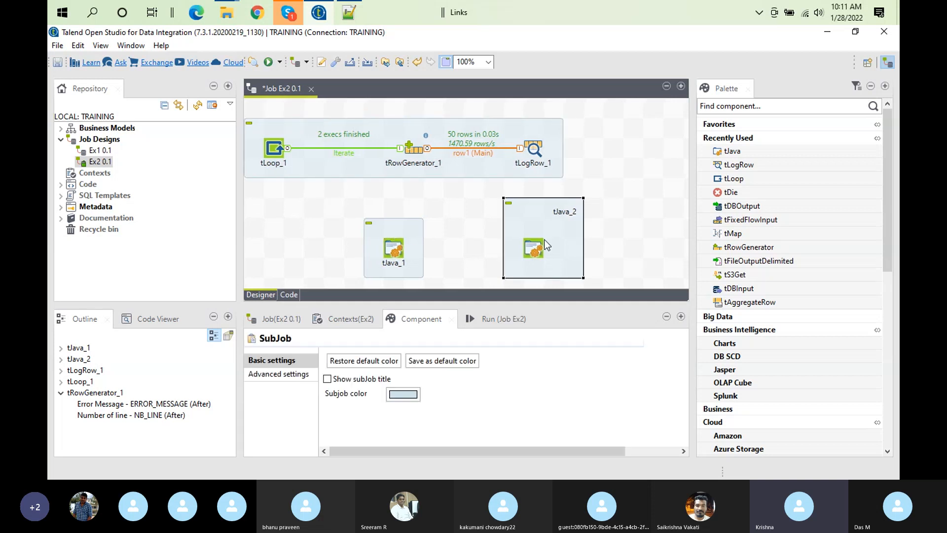
Reconnect tRowGenerator_1 to tJava_1 with an On Component Ok trigger
right_click(412, 157)
mouse_move(555, 180)
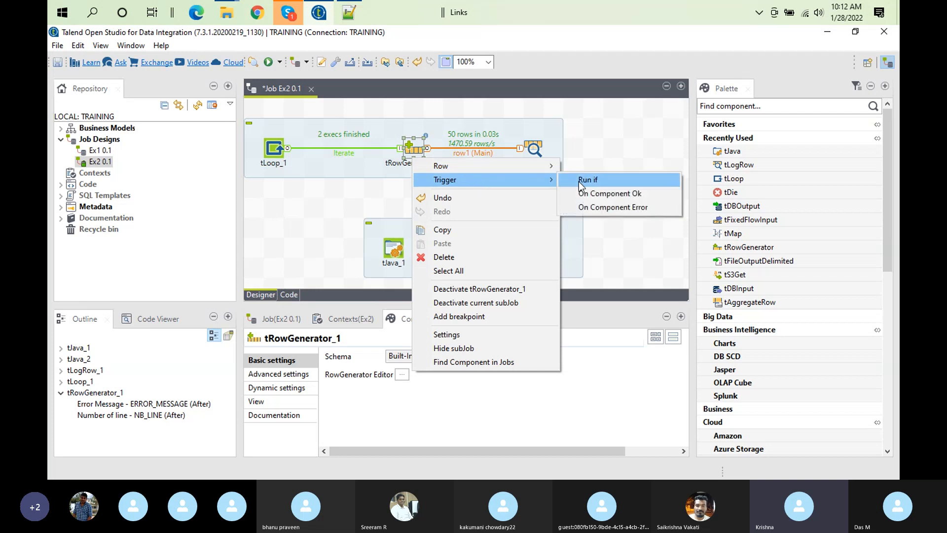
left_click(602, 194)
left_click(394, 249)
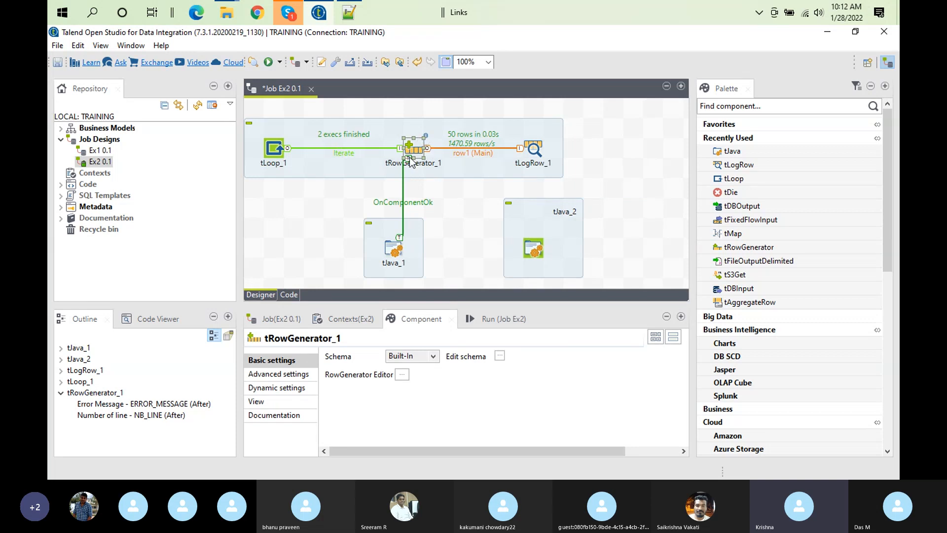
left_click(396, 252)
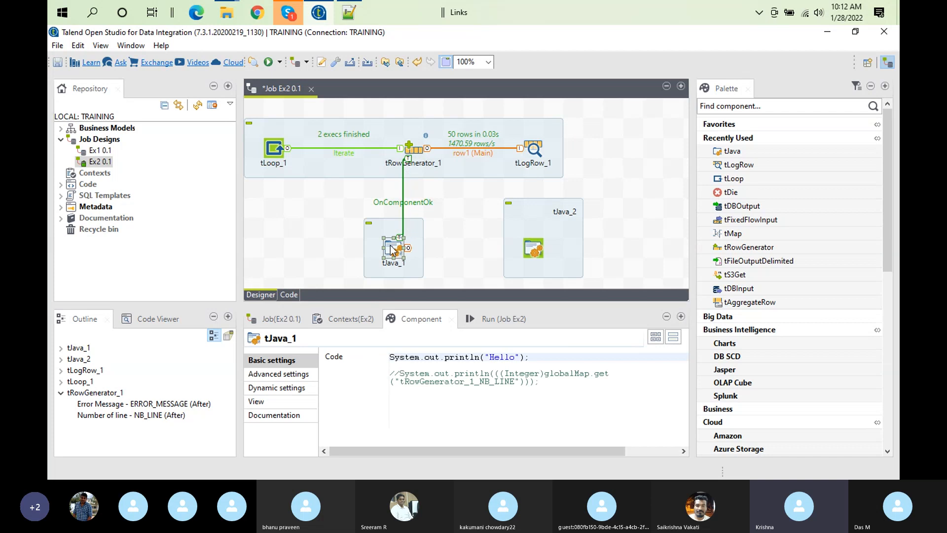
right_click(392, 250)
mouse_move(444, 269)
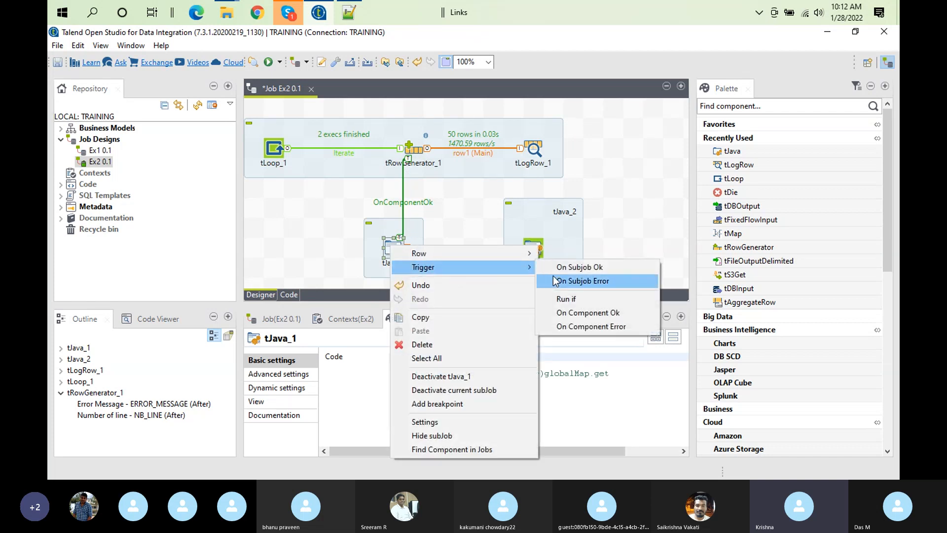
left_click(580, 268)
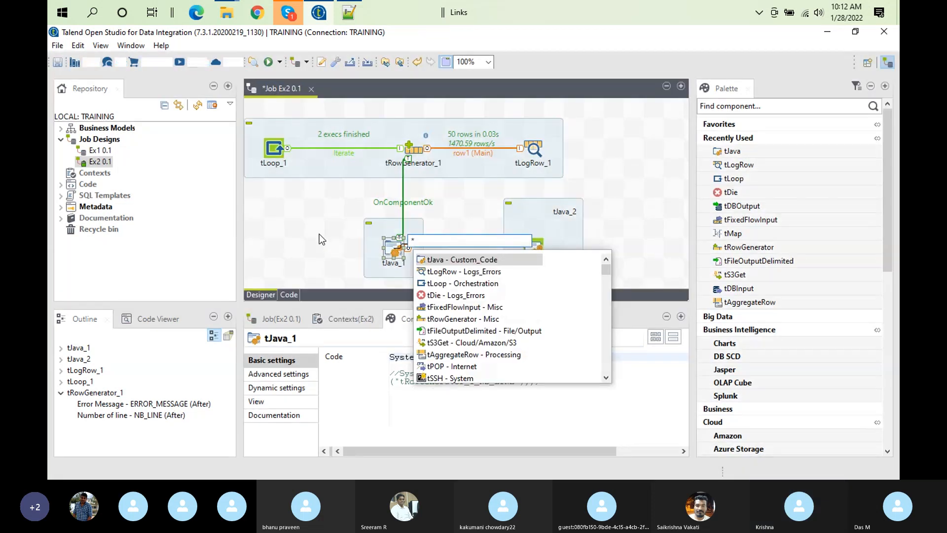
left_click(318, 233)
Connect tJava_1 to tJava_2 with an On Component Ok trigger
left_click(396, 252)
right_click(397, 252)
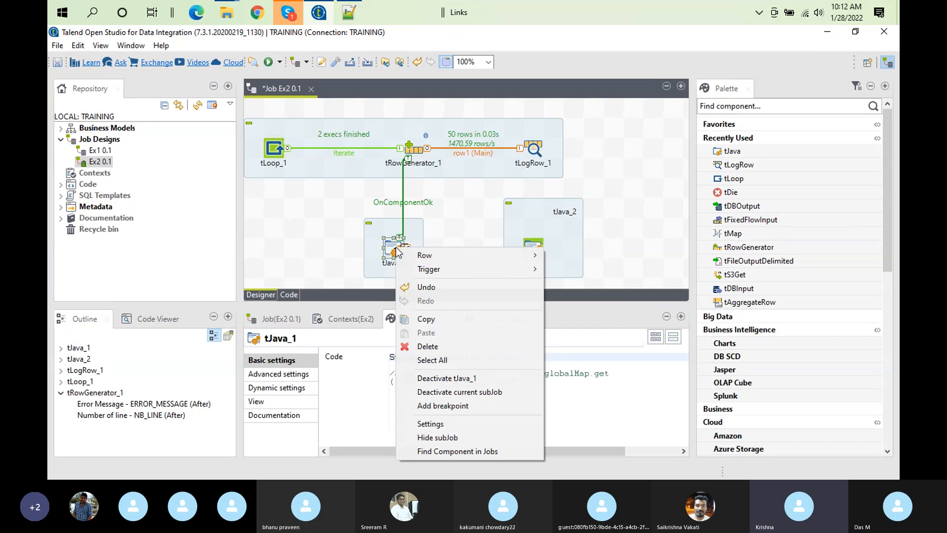
mouse_move(454, 275)
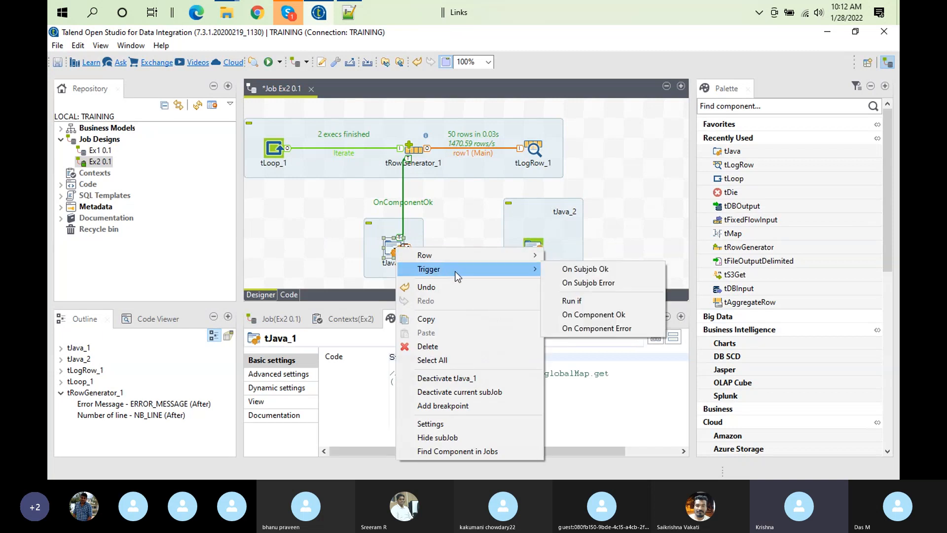
left_click(574, 314)
left_click(537, 252)
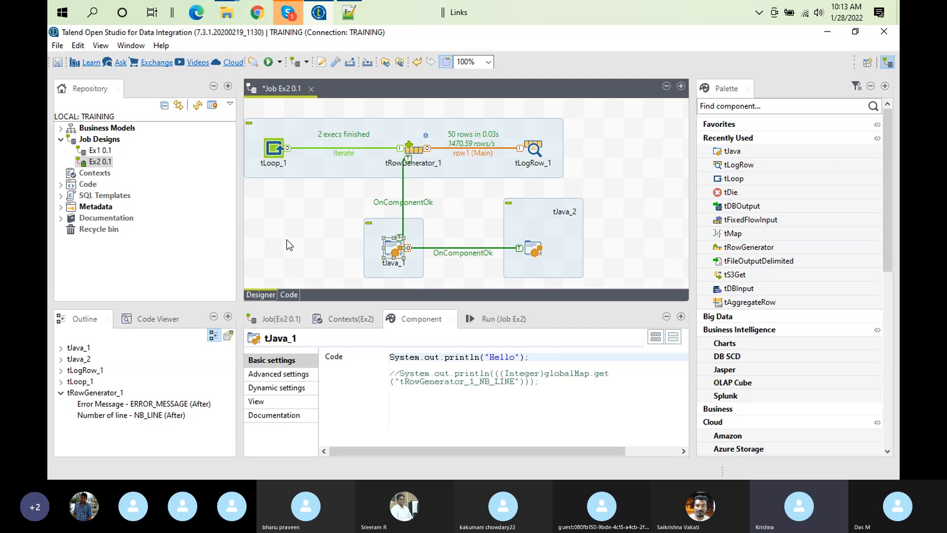
Delete the OnComponentOk link between tJava_1 and tJava_2, and look through the trigger types available for tJava_1
left_click(473, 248)
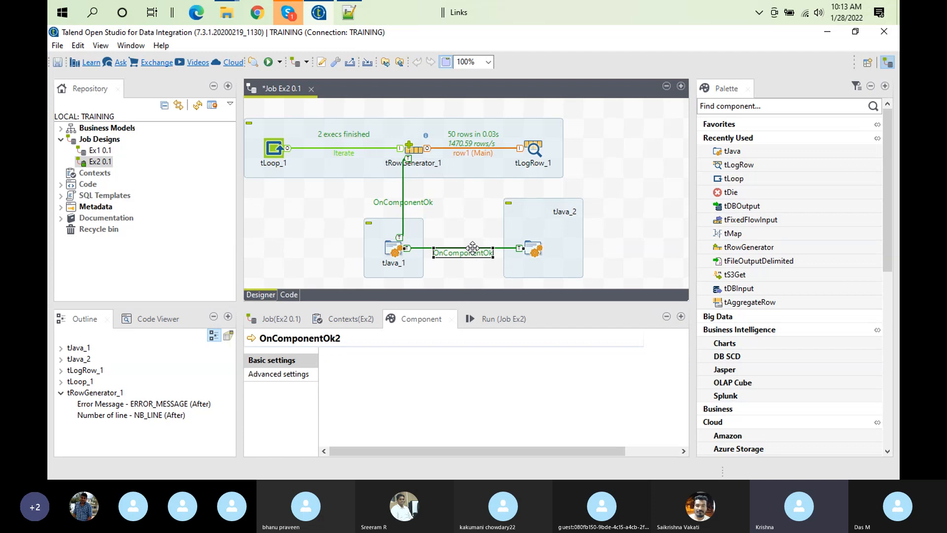
key("Delete")
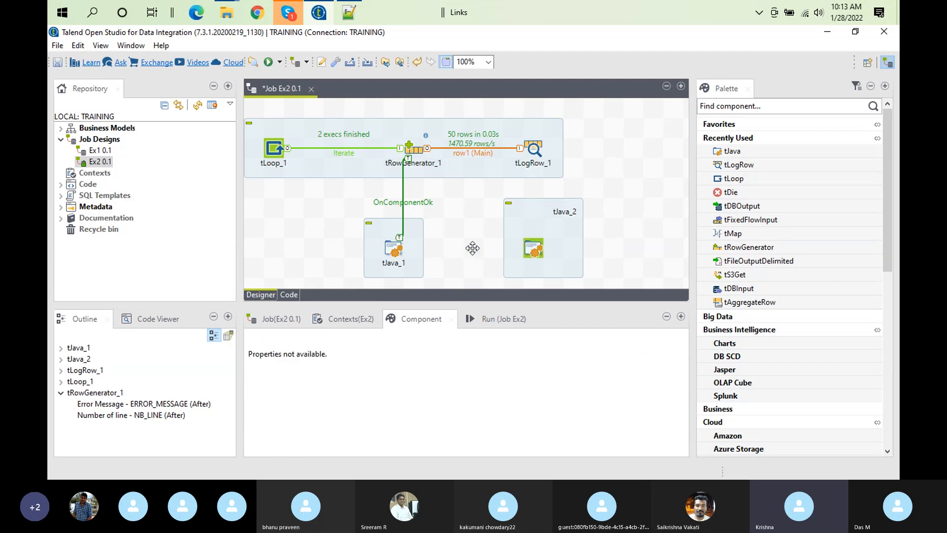
right_click(397, 254)
mouse_move(467, 271)
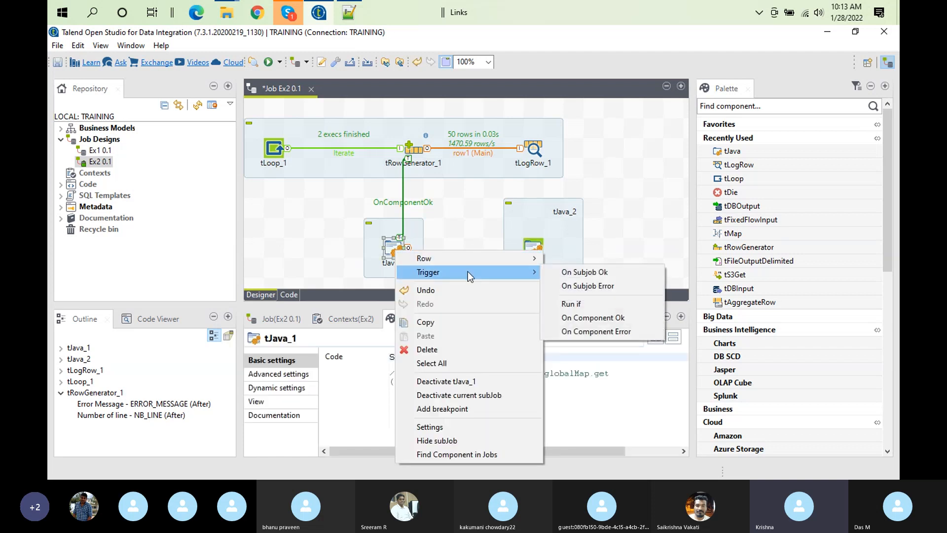
left_click(434, 205)
left_click(397, 254)
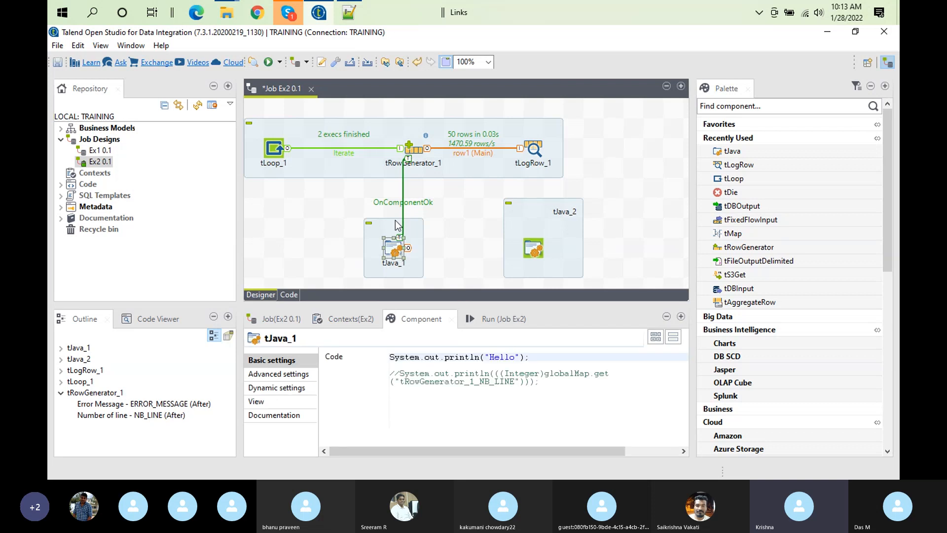
right_click(397, 253)
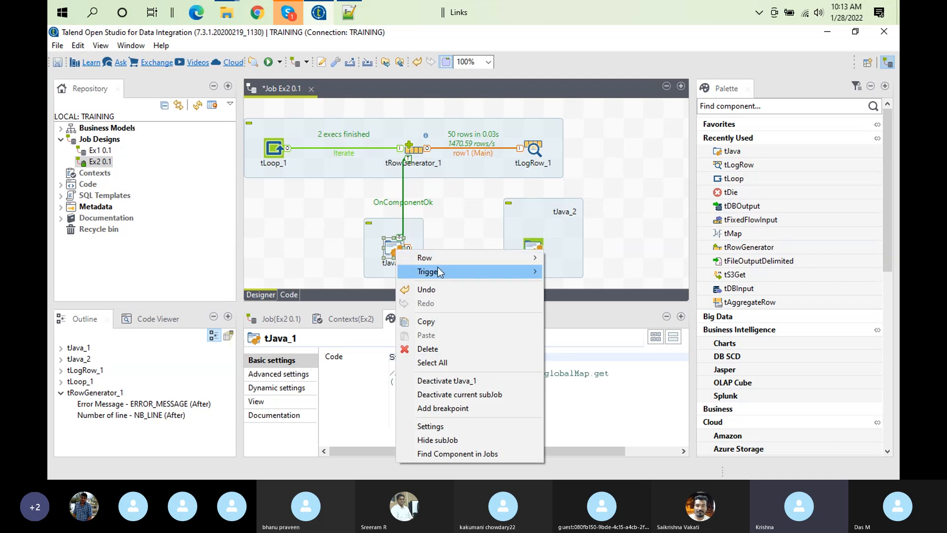
mouse_move(440, 270)
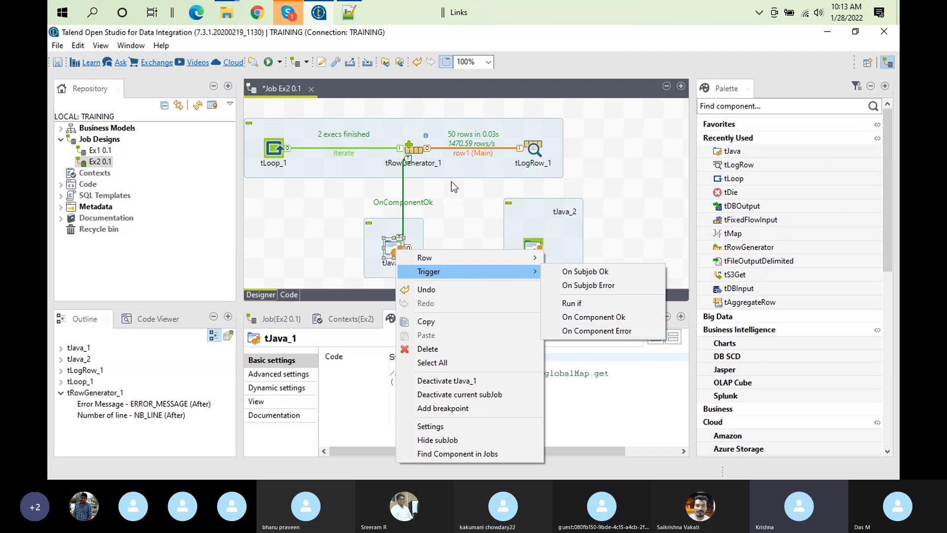
left_click(449, 180)
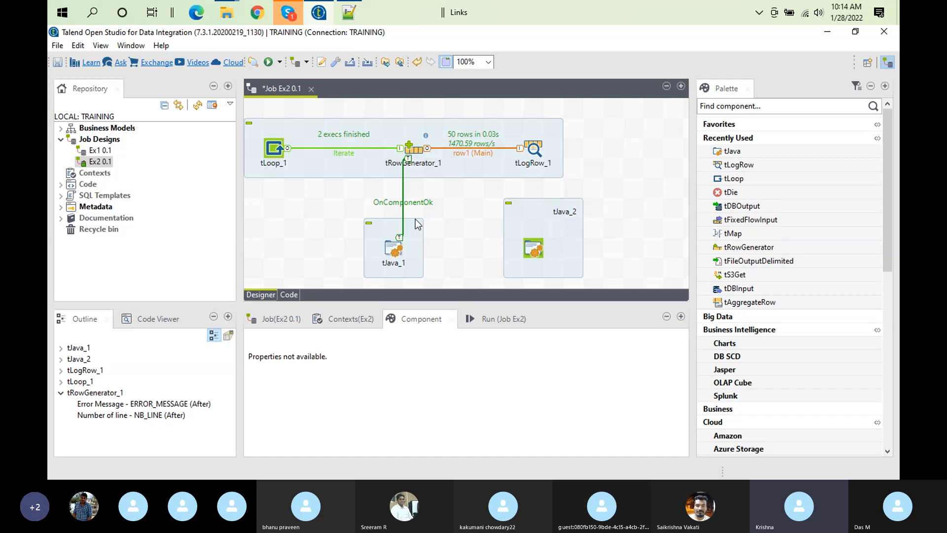
Connect tJava_1 to tJava_2 with an On Subjob Ok trigger
right_click(393, 264)
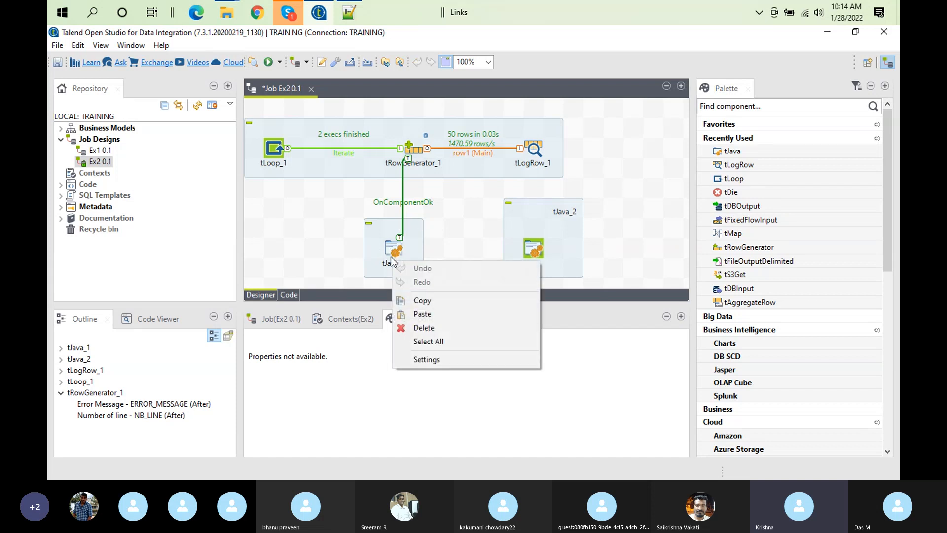
left_click(389, 254)
right_click(390, 253)
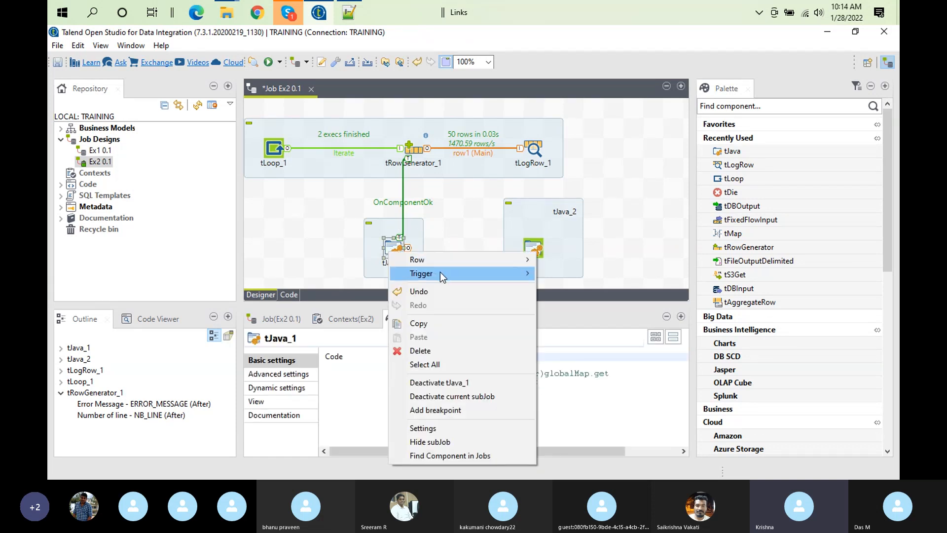
mouse_move(513, 275)
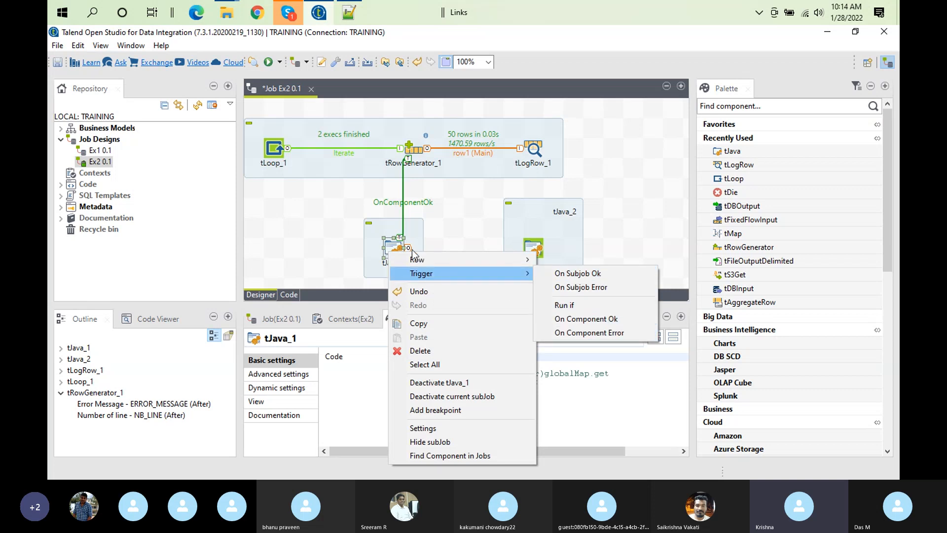
mouse_move(460, 271)
left_click(562, 275)
left_click(537, 251)
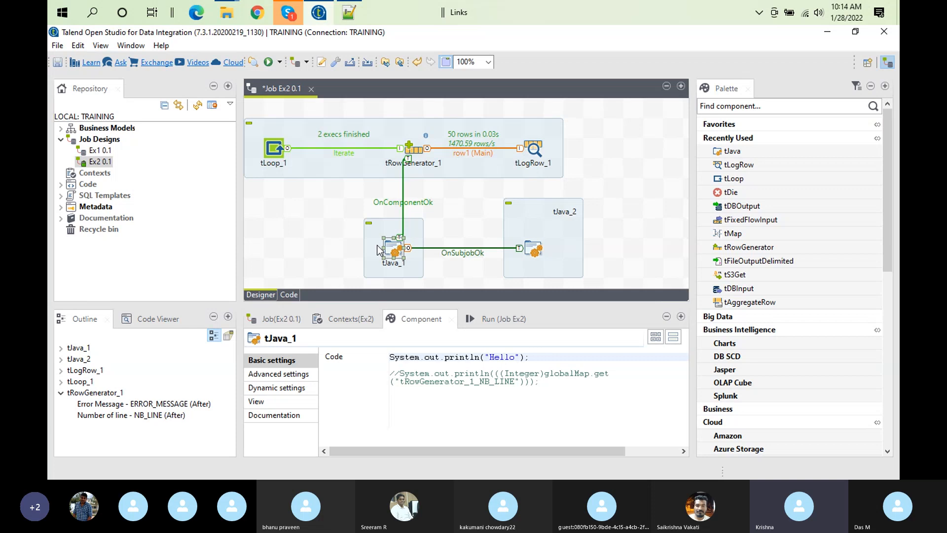
Delete the OnComponentOk link from tRowGenerator_1 to tJava_1 and the OnSubjobOk link from tJava_1 to tJava_2
left_click(411, 201)
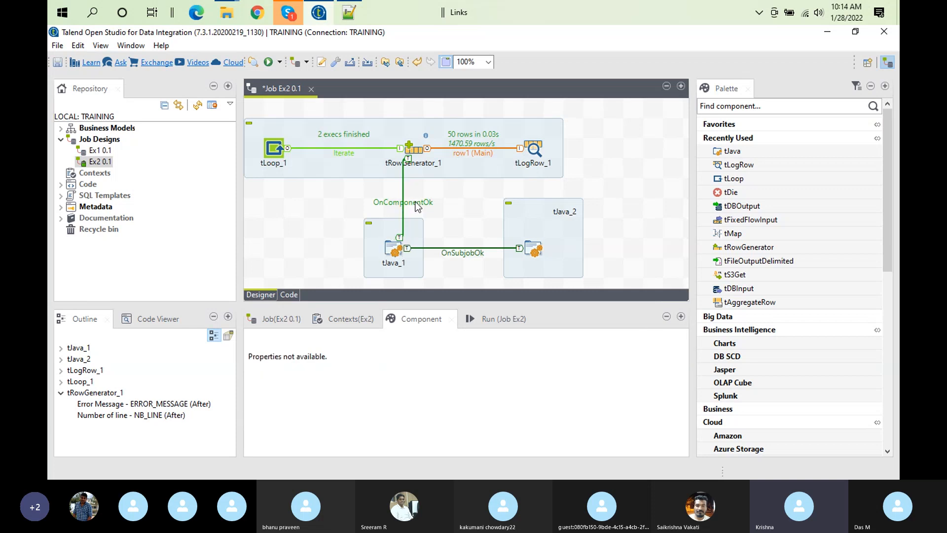
key("Delete")
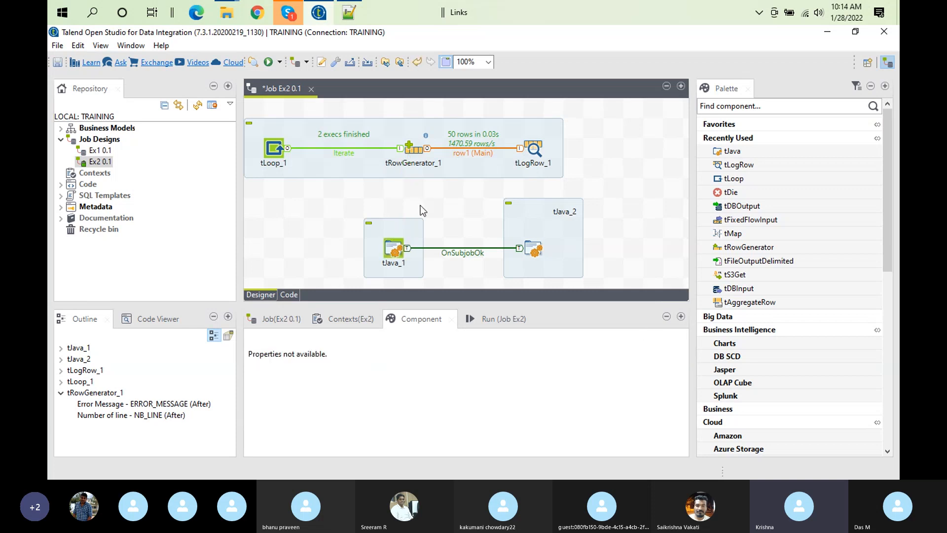
left_click(480, 254)
key("Delete")
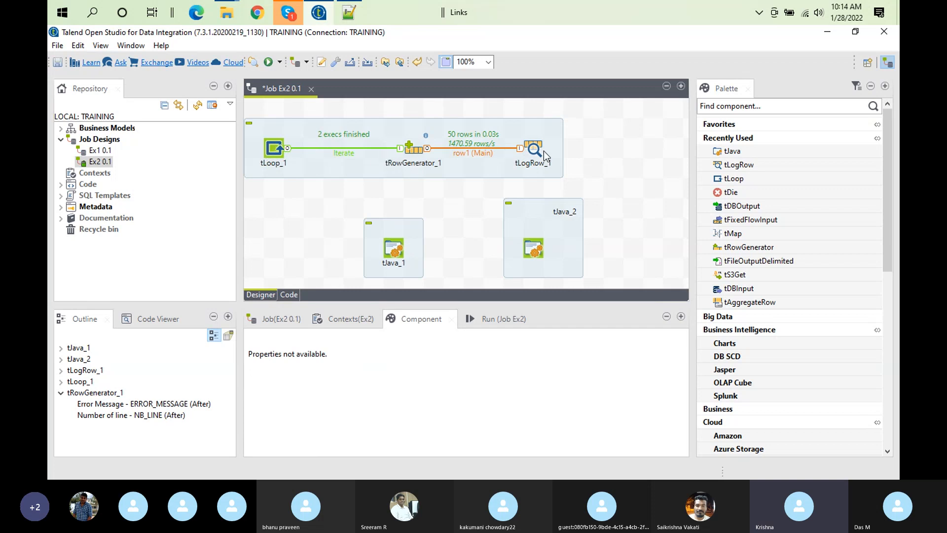
Review the code of tJava_1 and tJava_2, and connect tLoop_1 to tJava_2 with an On Subjob Ok trigger
left_click(392, 248)
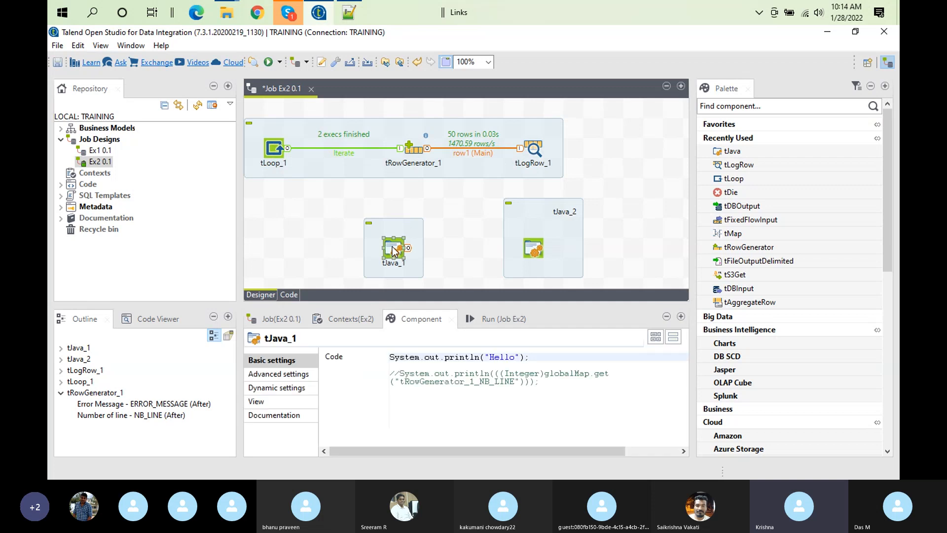
left_click(536, 242)
left_click(533, 249)
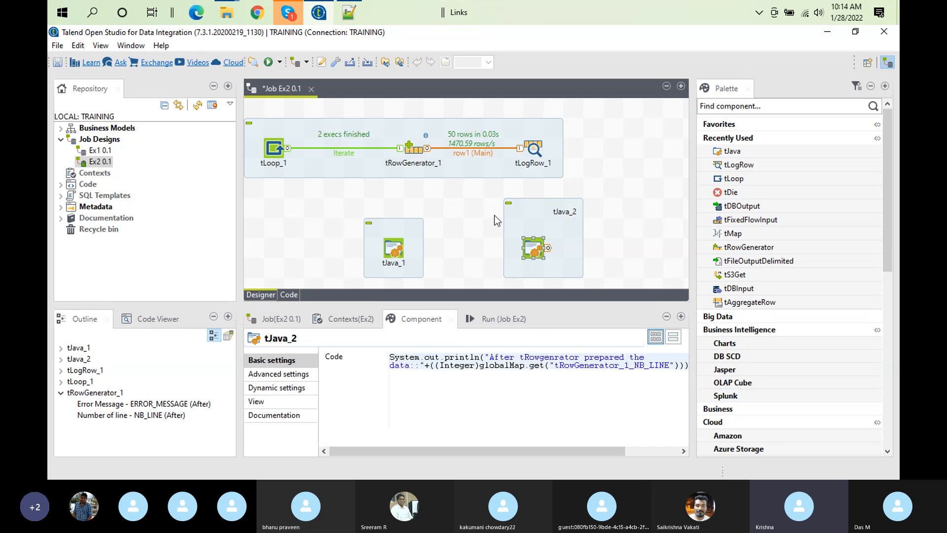
right_click(277, 154)
mouse_move(364, 173)
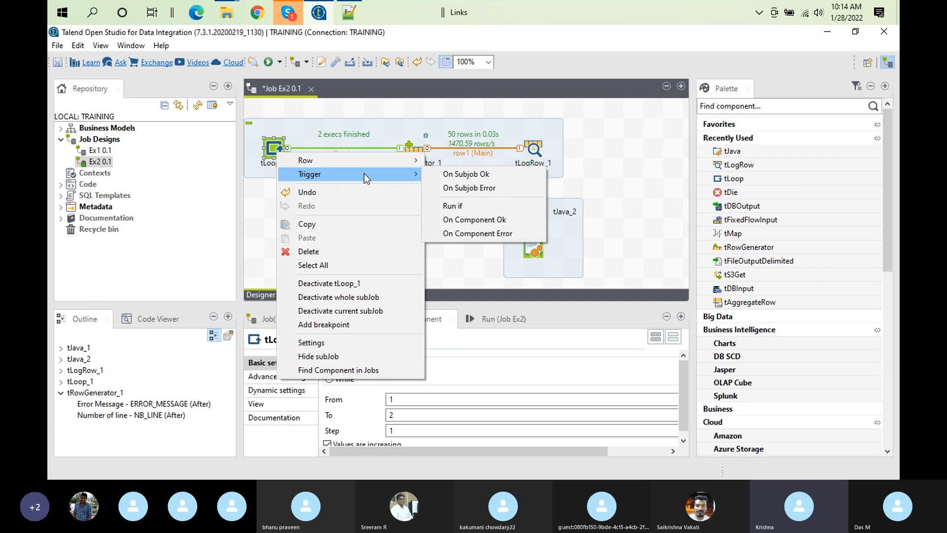
left_click(463, 172)
left_click(533, 246)
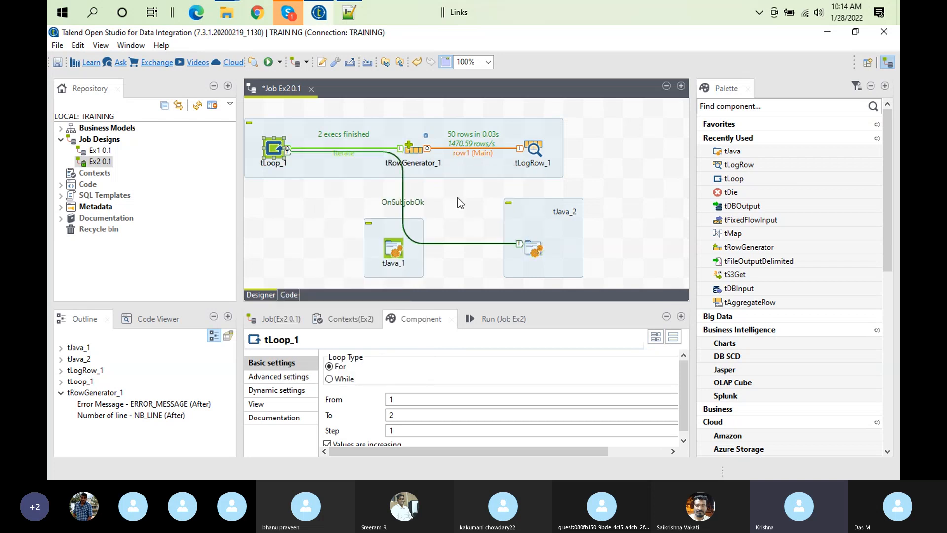
Deactivate tJava_1 and run job Ex2 with the previous run output cleared
right_click(394, 249)
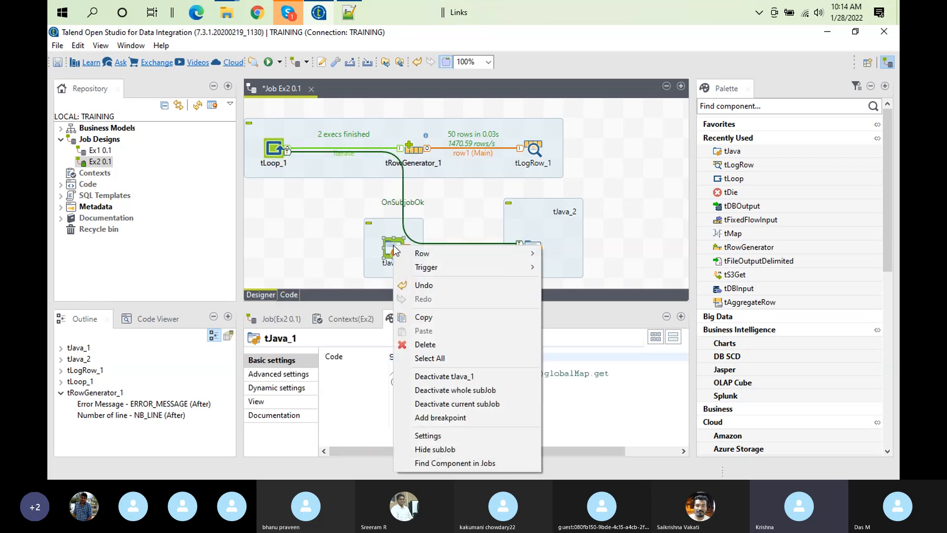
left_click(449, 374)
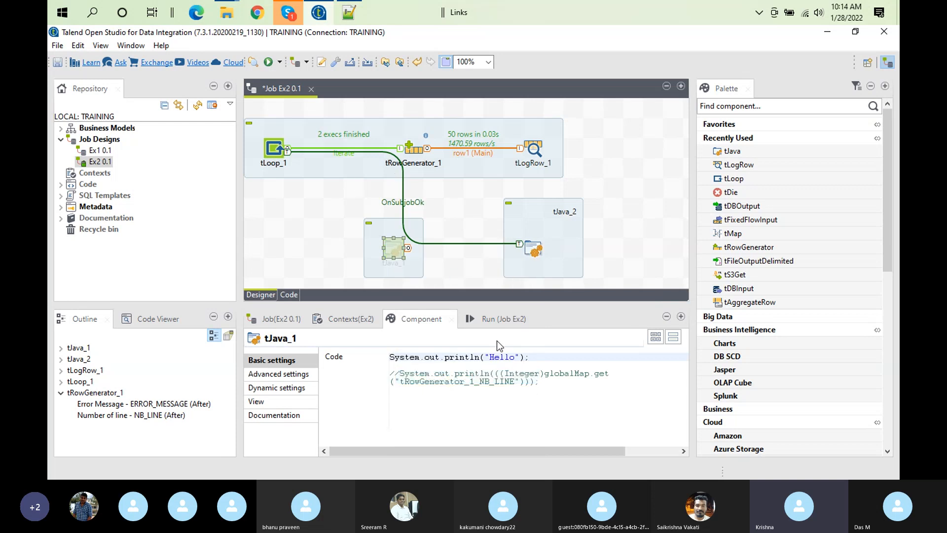
left_click(487, 316)
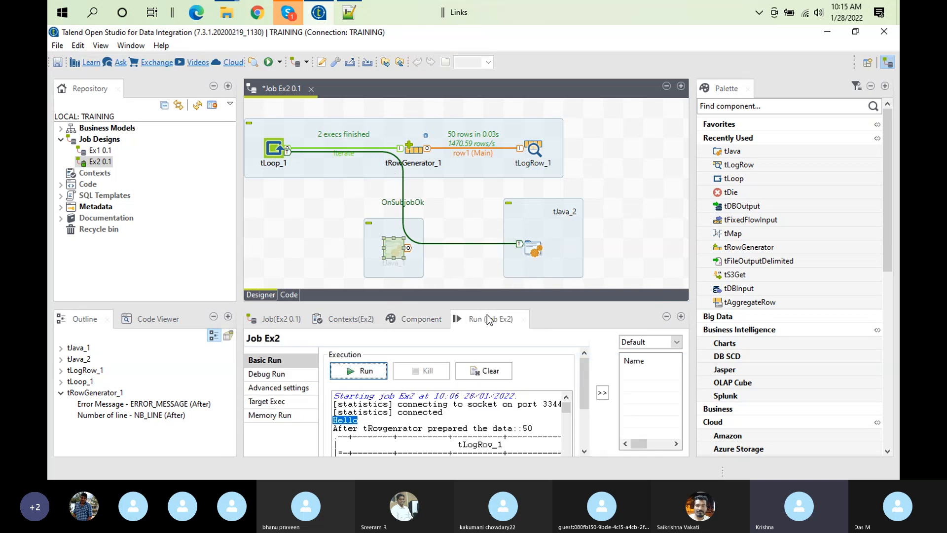
left_click(496, 373)
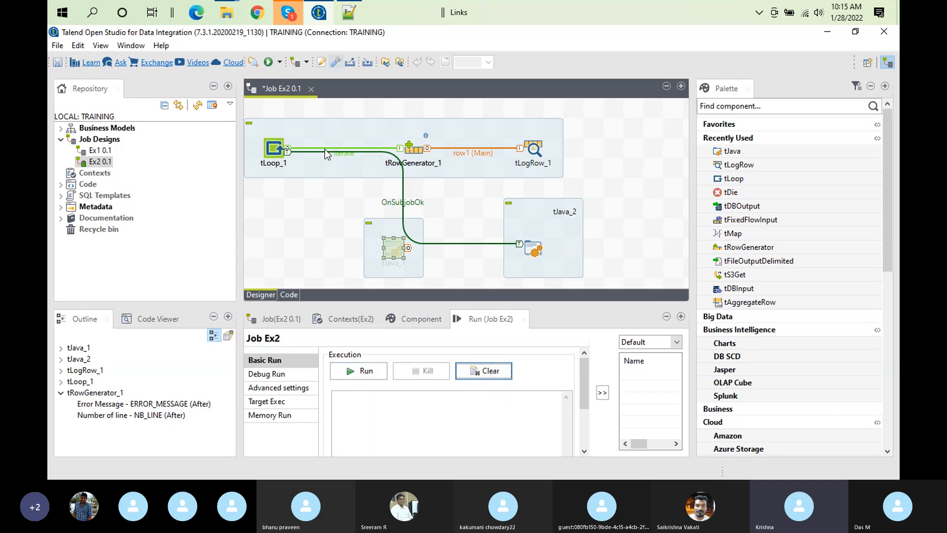
left_click(375, 376)
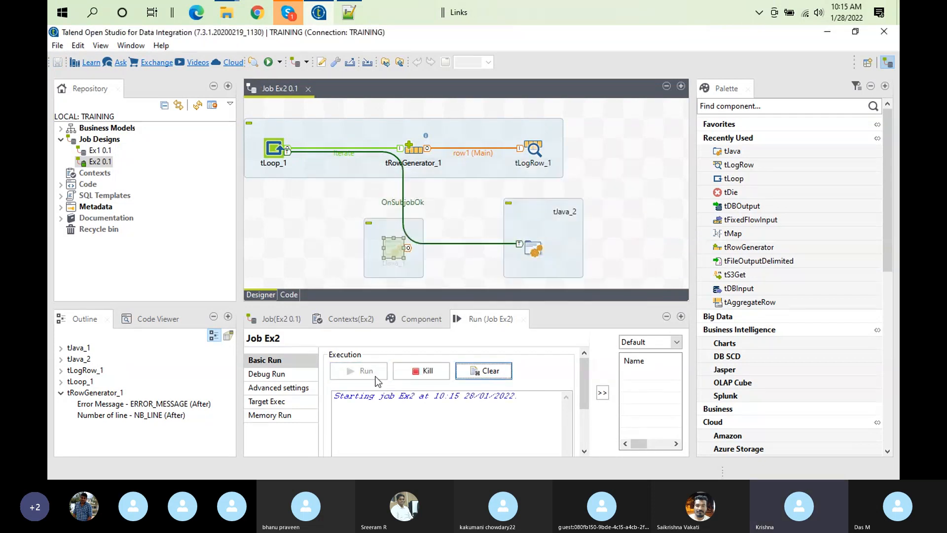
Examine the enlarged run output of job Ex2 for where the tJava_2 message falls relative to the tLogRow_1 tables
double_click(479, 321)
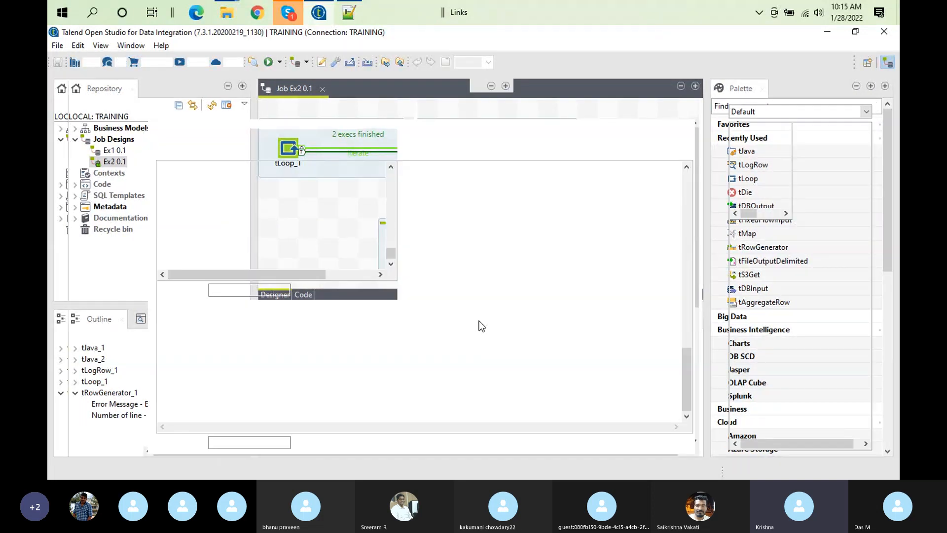
left_click_drag(157, 385, 378, 388)
left_click_drag(691, 386, 697, 184)
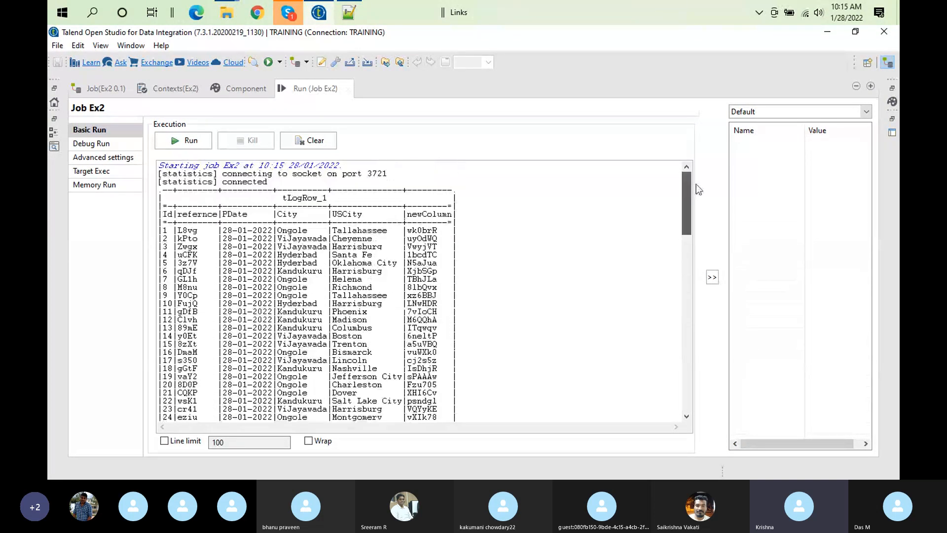
double_click(301, 89)
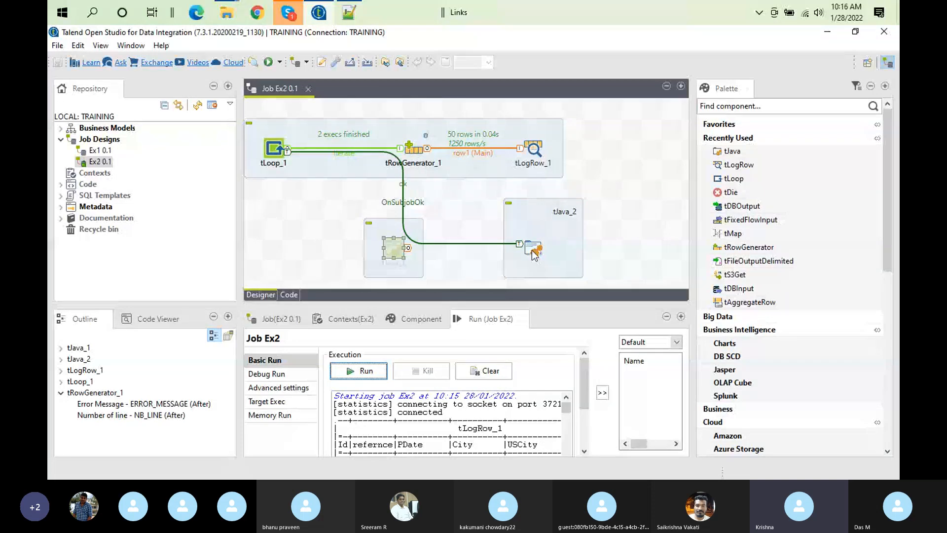
double_click(480, 319)
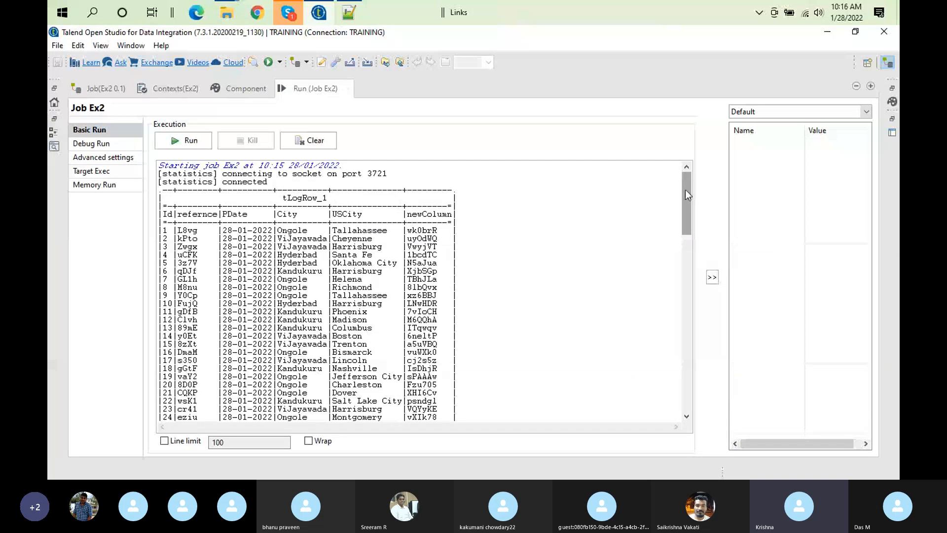
scroll(685, 195, "down", 1)
double_click(296, 89)
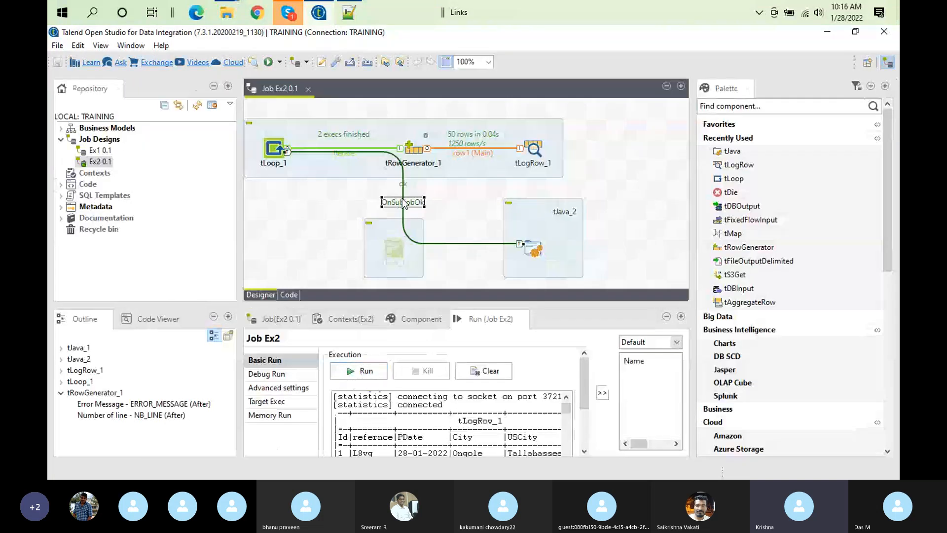
Replace the OnSubjobOk link from tLoop_1 to tJava_2 with an On Component Ok trigger from tRowGenerator_1 to tJava_2
key("Delete")
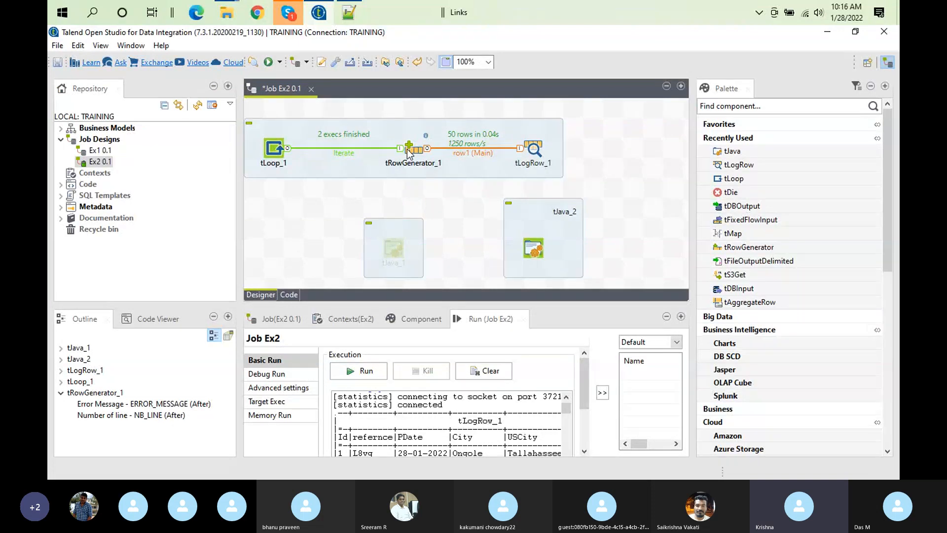
right_click(409, 153)
mouse_move(469, 171)
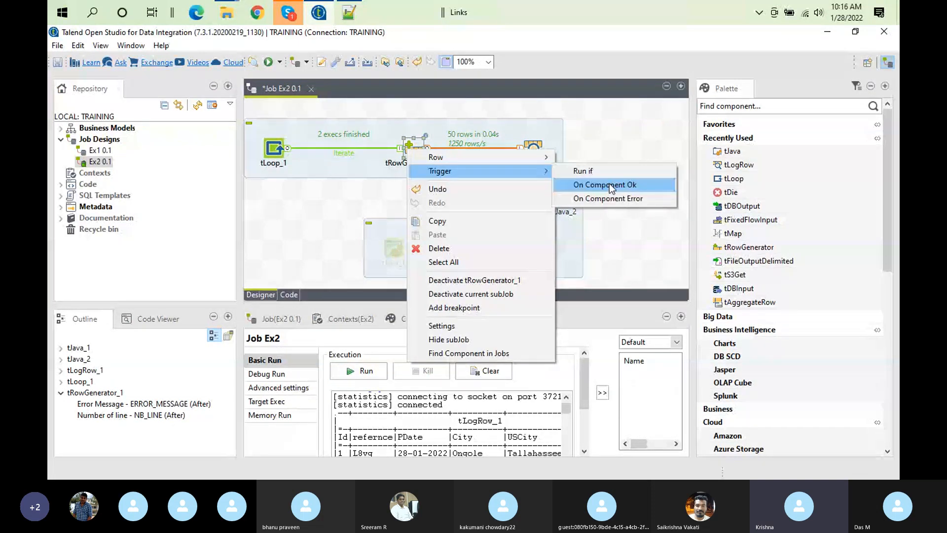
left_click(608, 184)
left_click(533, 247)
Clear the earlier run output and run job Ex2 with the OnComponentOk link to tJava_2
left_click(483, 319)
left_click(490, 370)
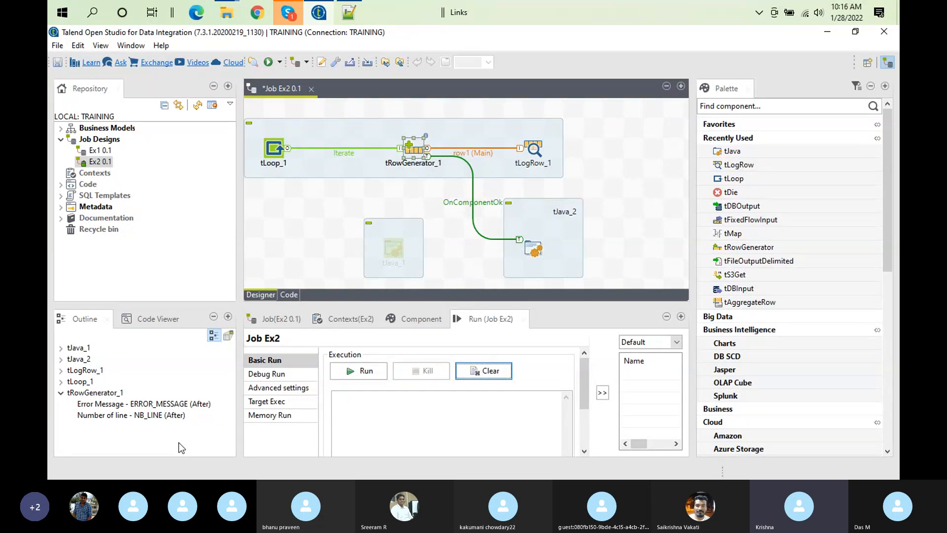
left_click(366, 373)
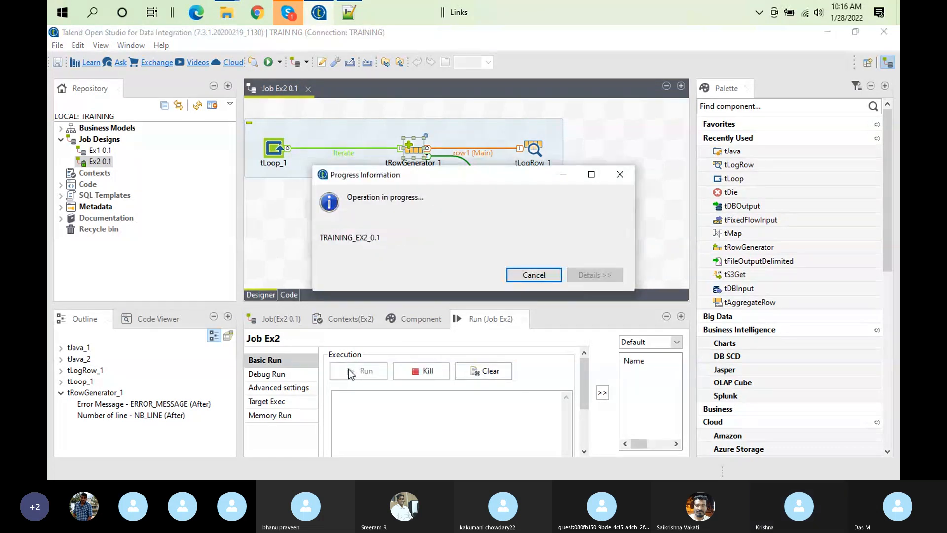
Examine the tJava_2 row-count message and its position in the enlarged run output of job Ex2
double_click(495, 320)
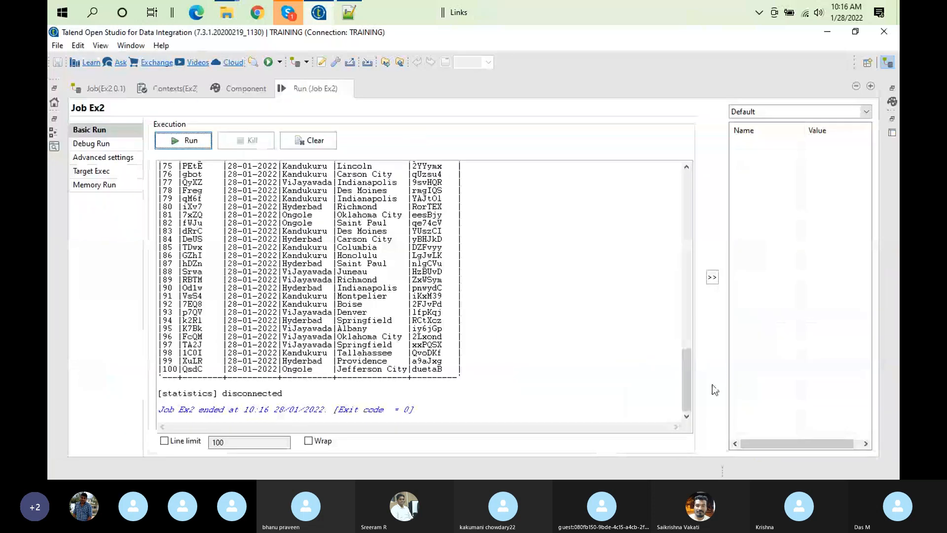
left_click_drag(684, 371, 684, 196)
double_click(352, 189)
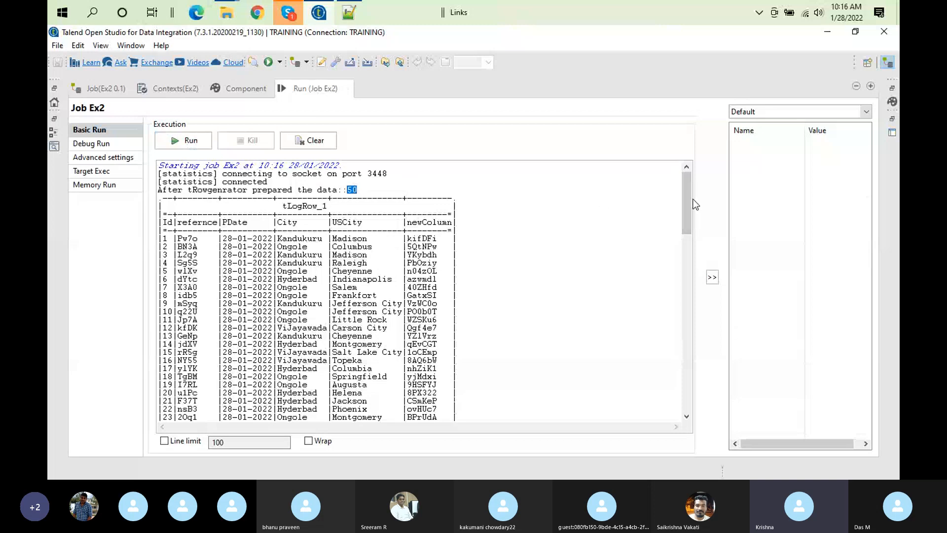
left_click_drag(682, 192, 701, 98)
double_click(700, 96)
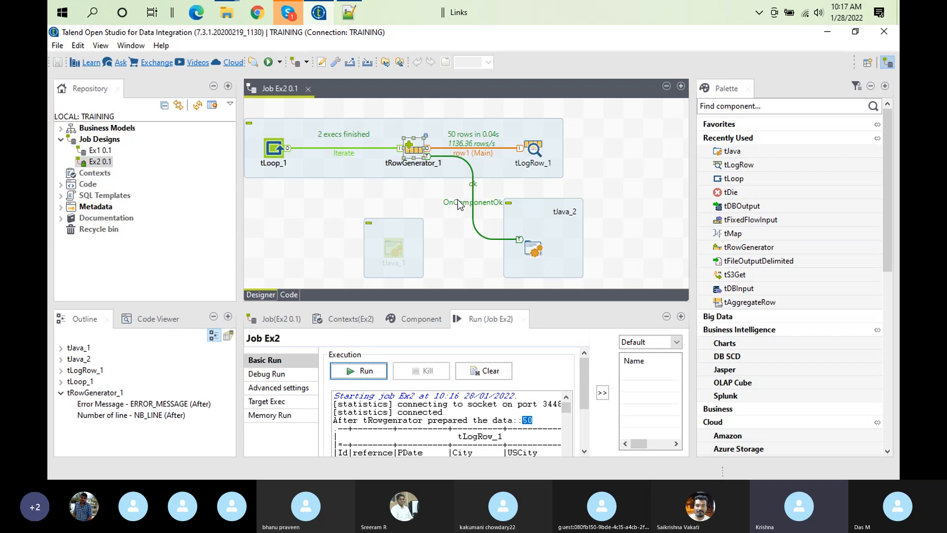
left_click(468, 224)
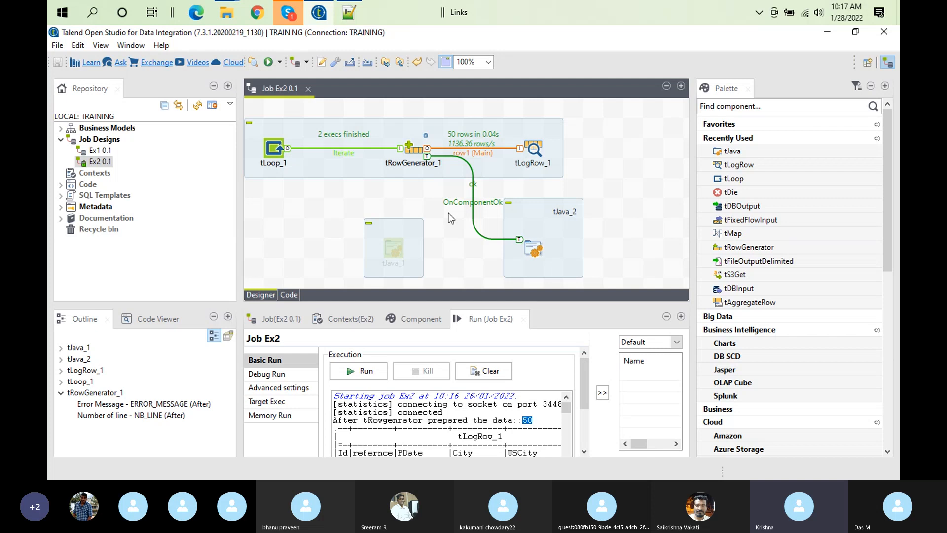
left_click(287, 13)
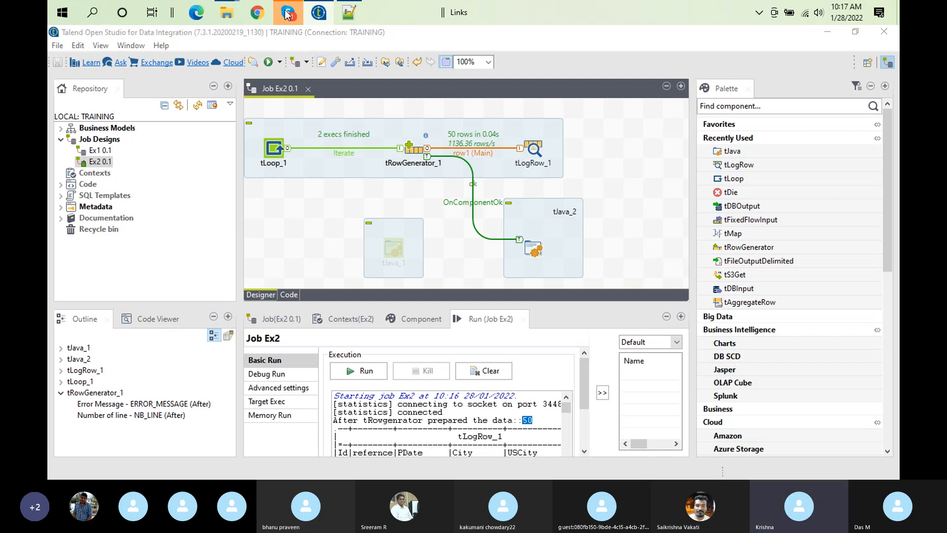